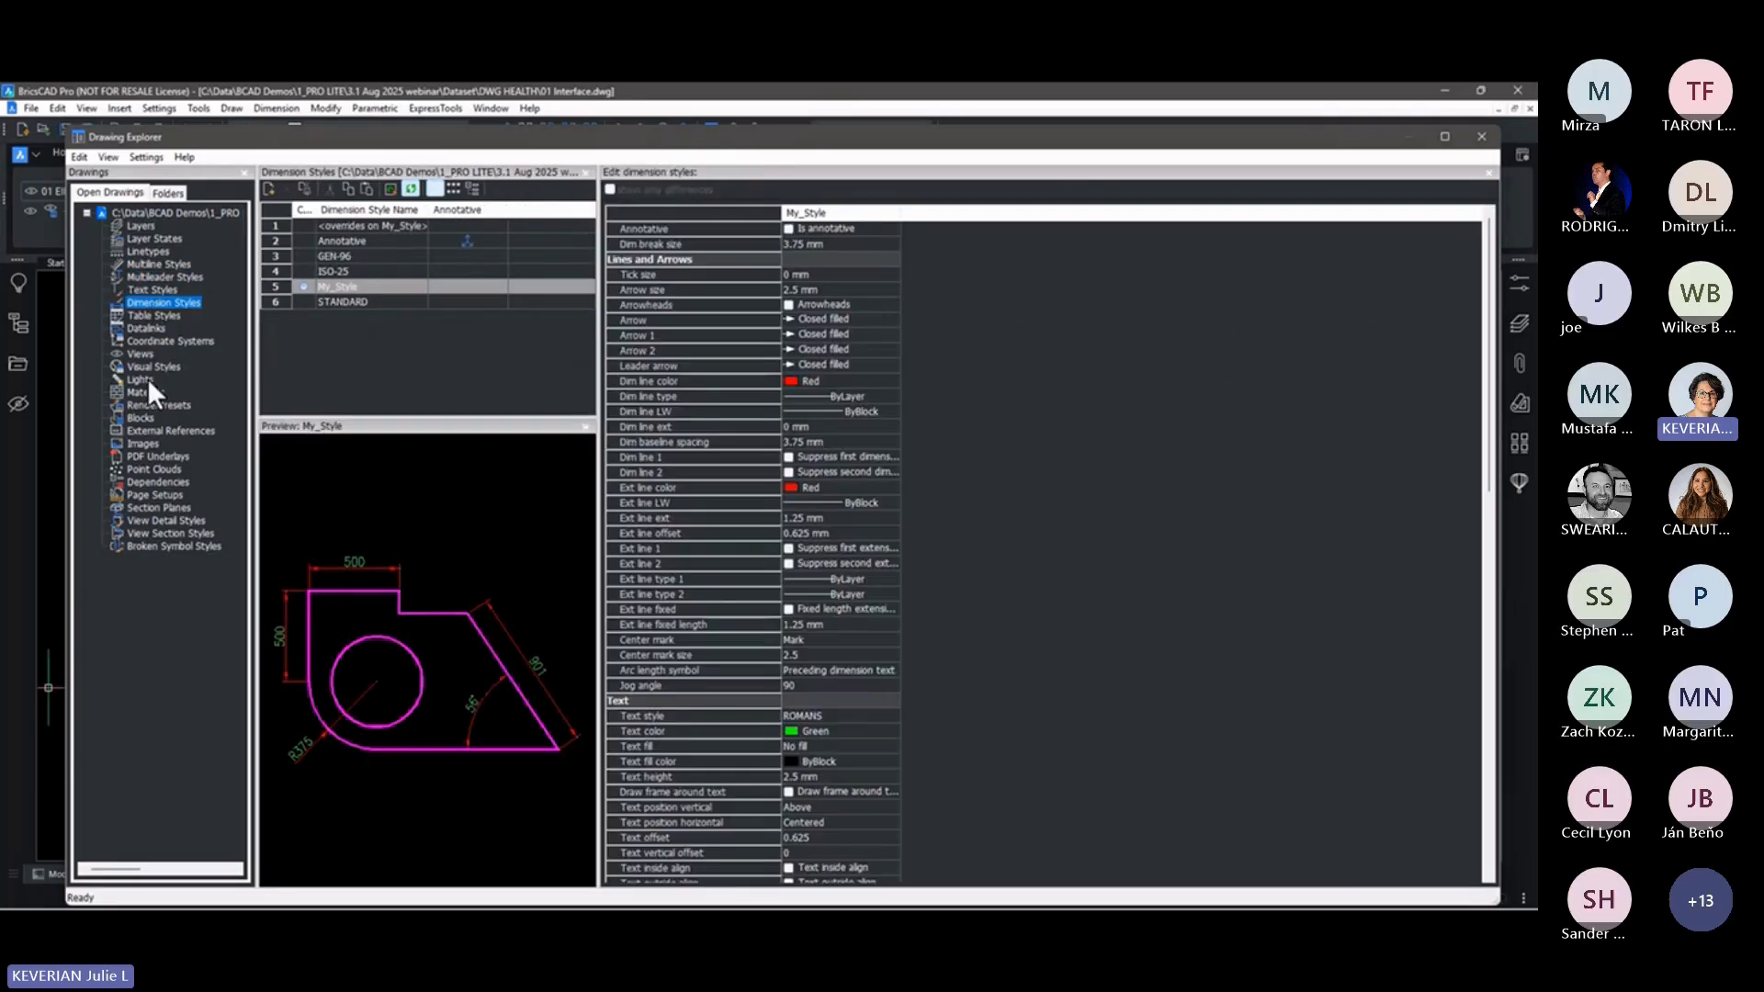
View the drawing's page setups and block definitions, and sort the blocks by number of references
click(153, 495)
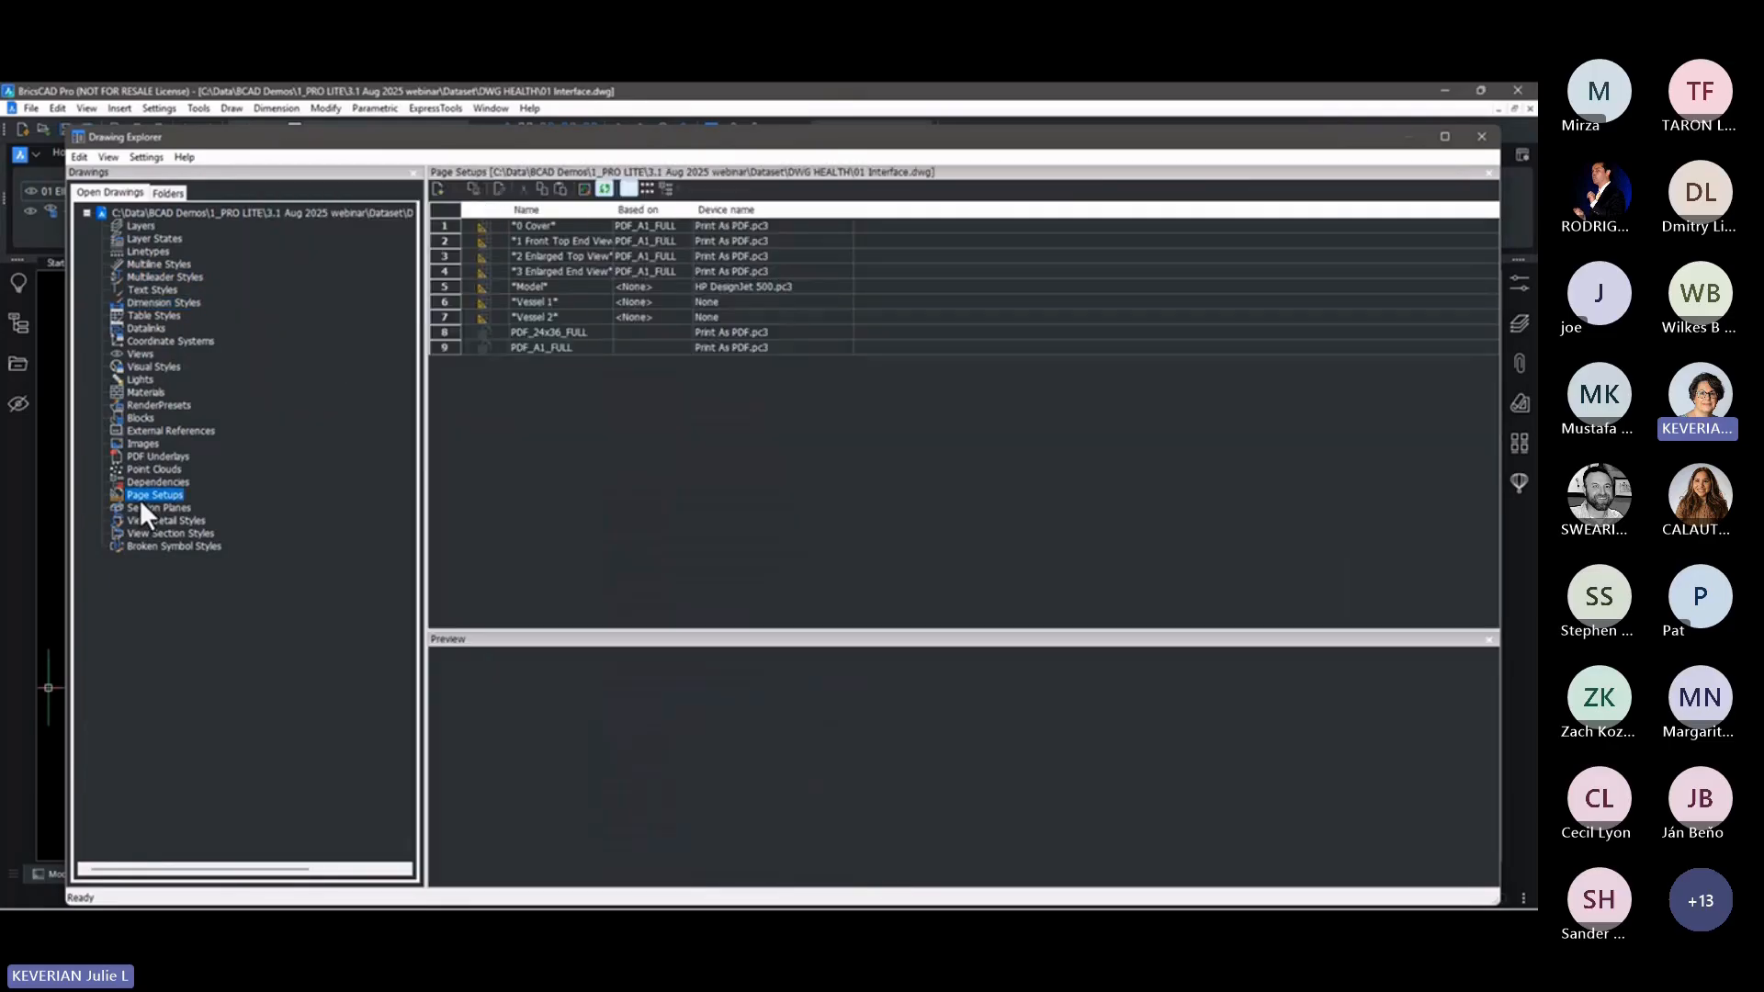
click(140, 418)
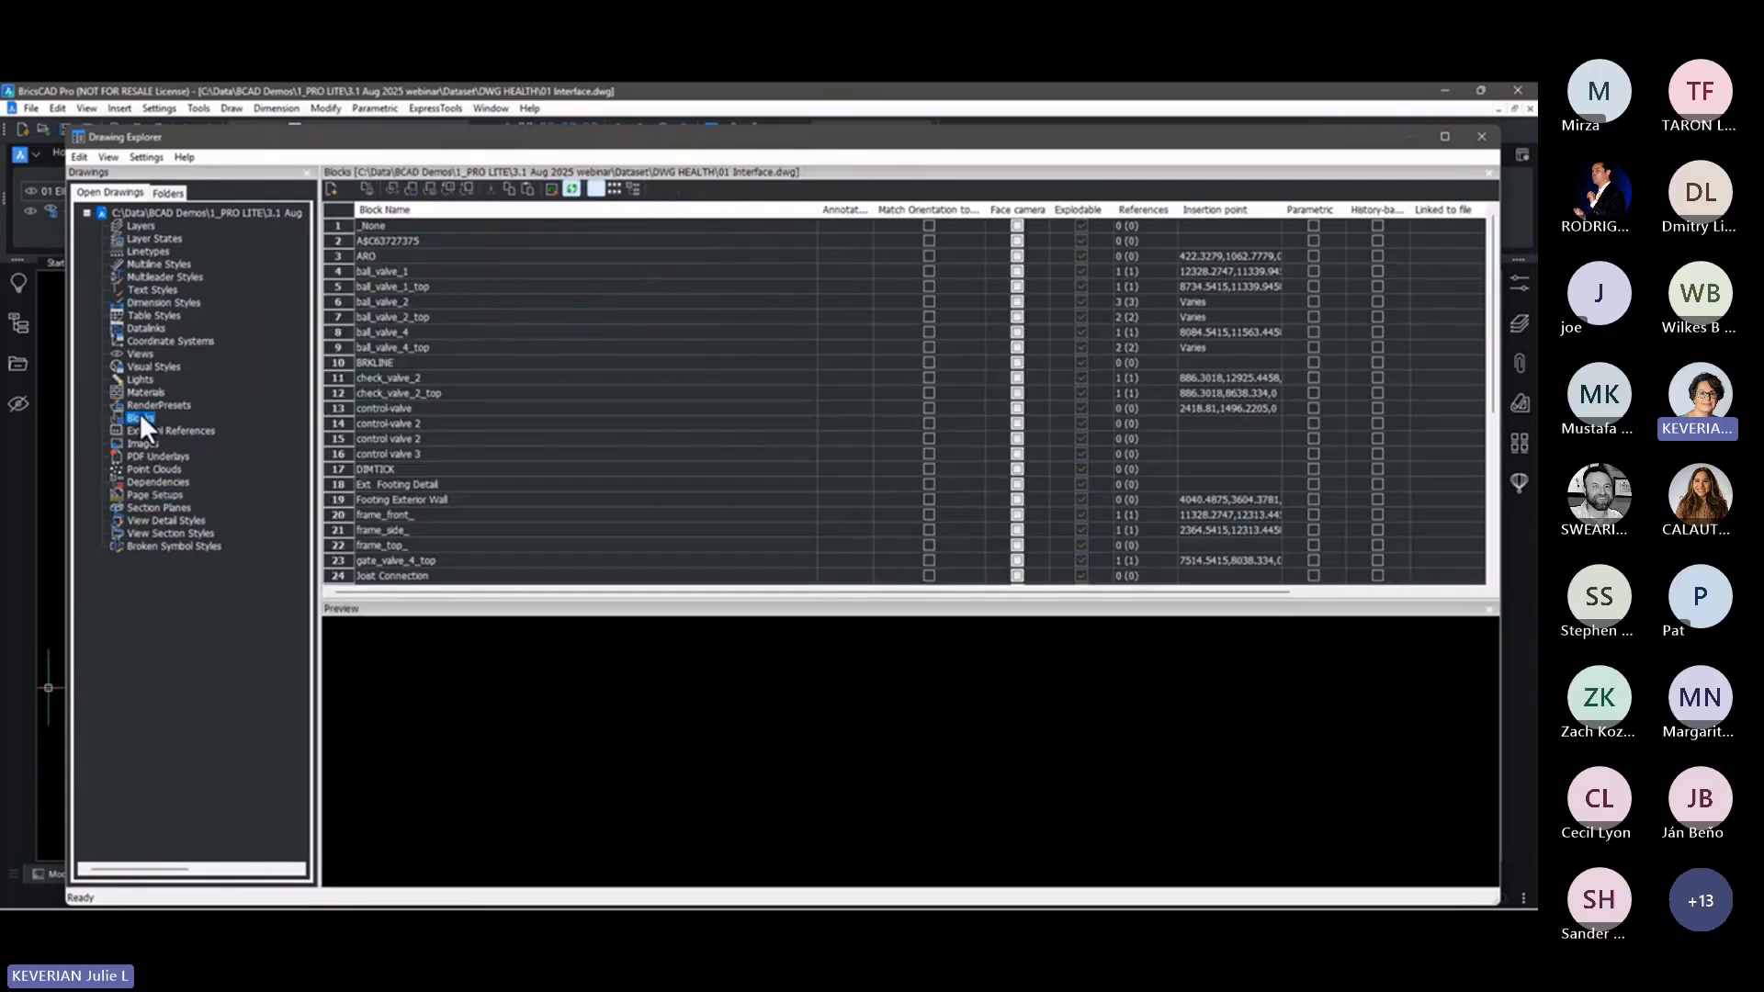
click(1148, 211)
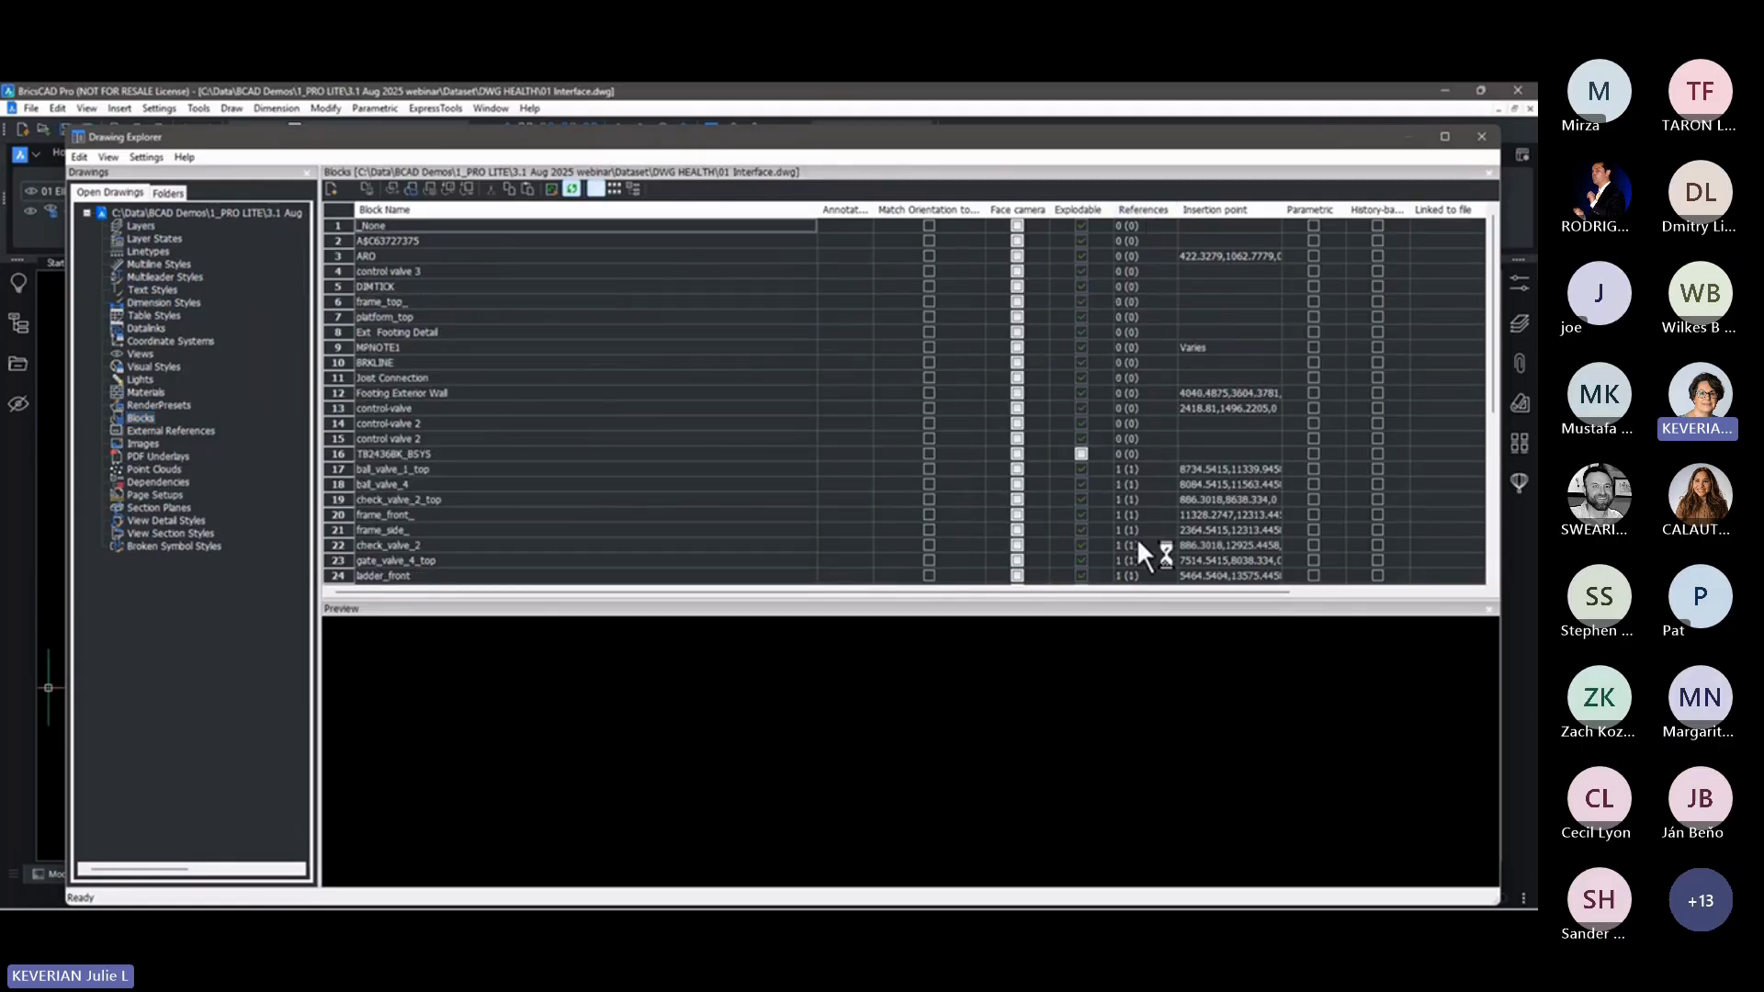
Preview the blocks platform_top, Ext Footing Detail, MPNOTE1, check_valve_2_top and frame_front_, and close the Drawing Explorer
click(472, 315)
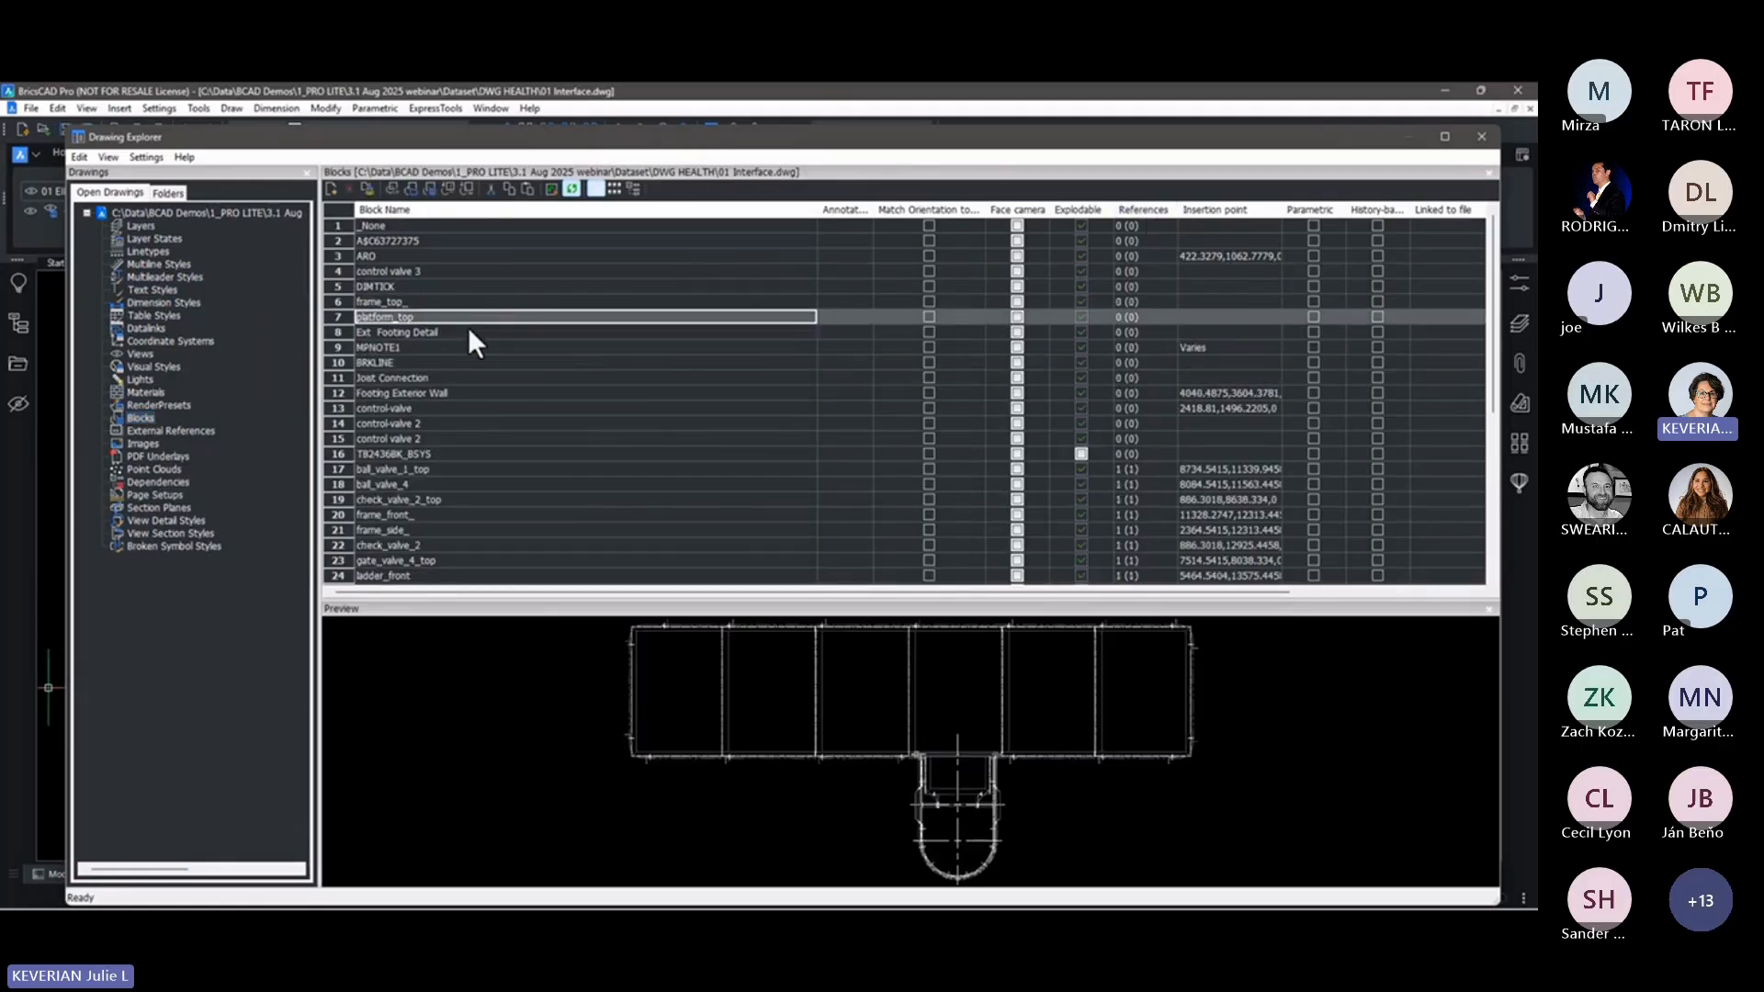
click(467, 332)
click(464, 348)
click(410, 499)
click(408, 515)
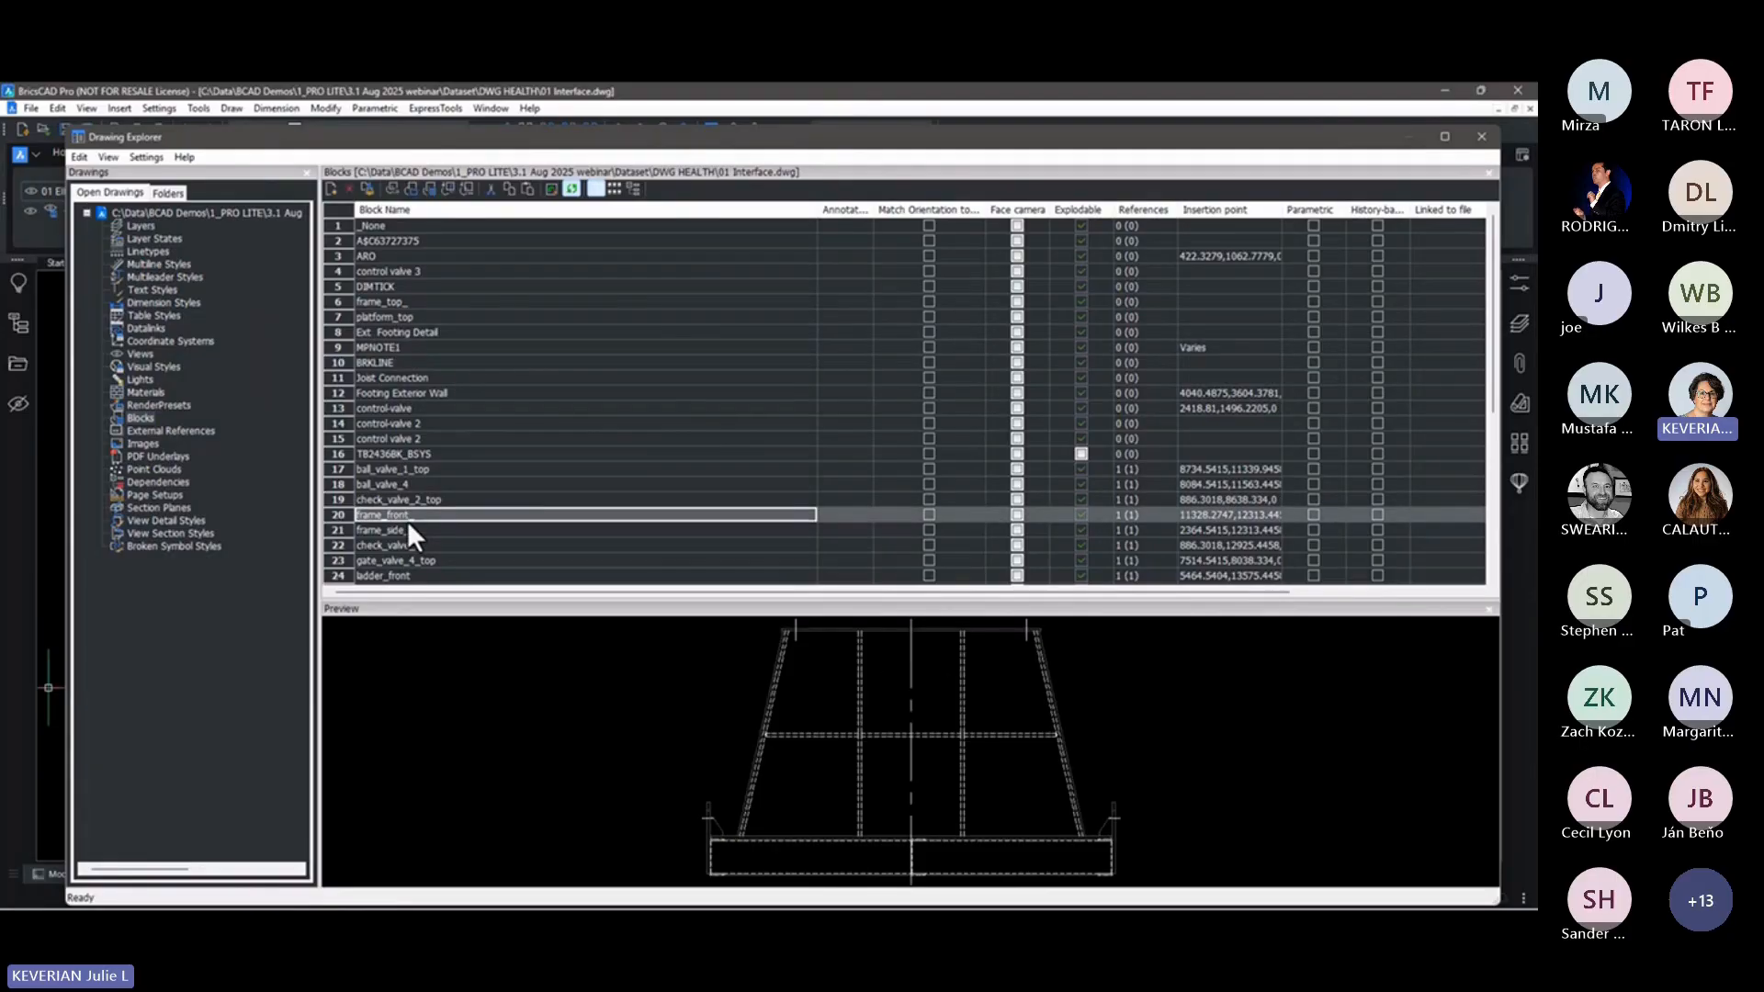
click(1482, 136)
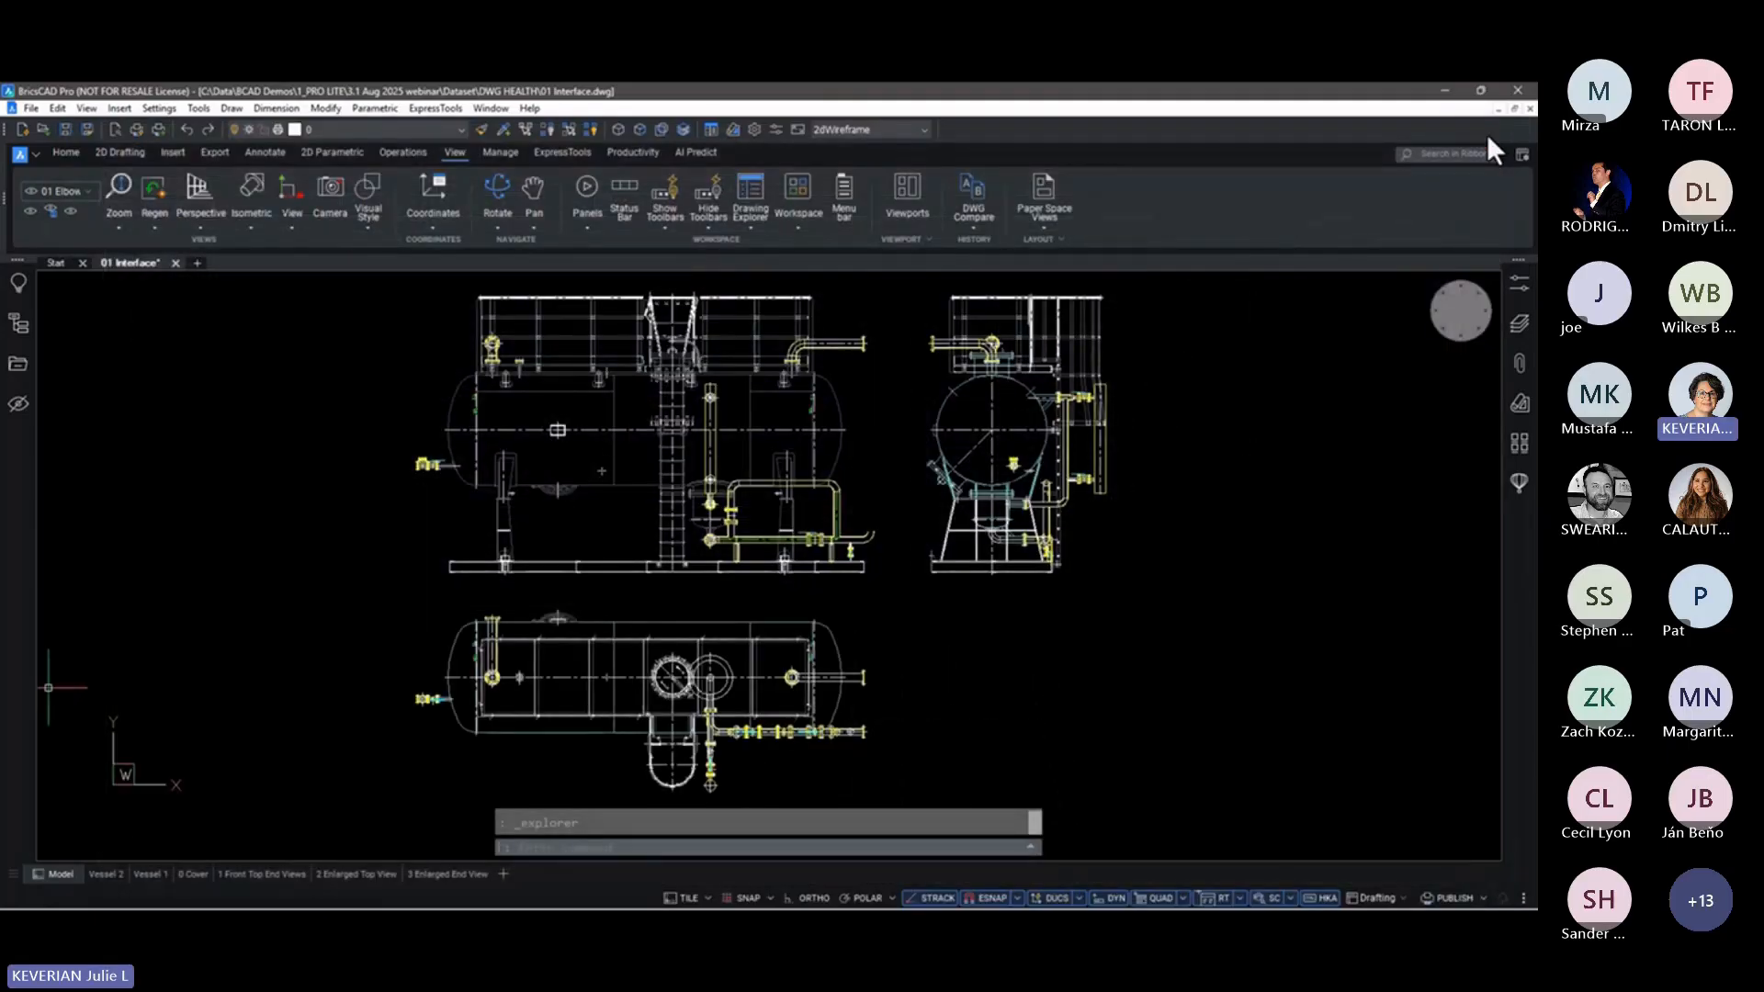
Restore the saved view 01 Elbow and inspect the vertical line where the pipe elbow meets the straight pipe
right_click(1461, 317)
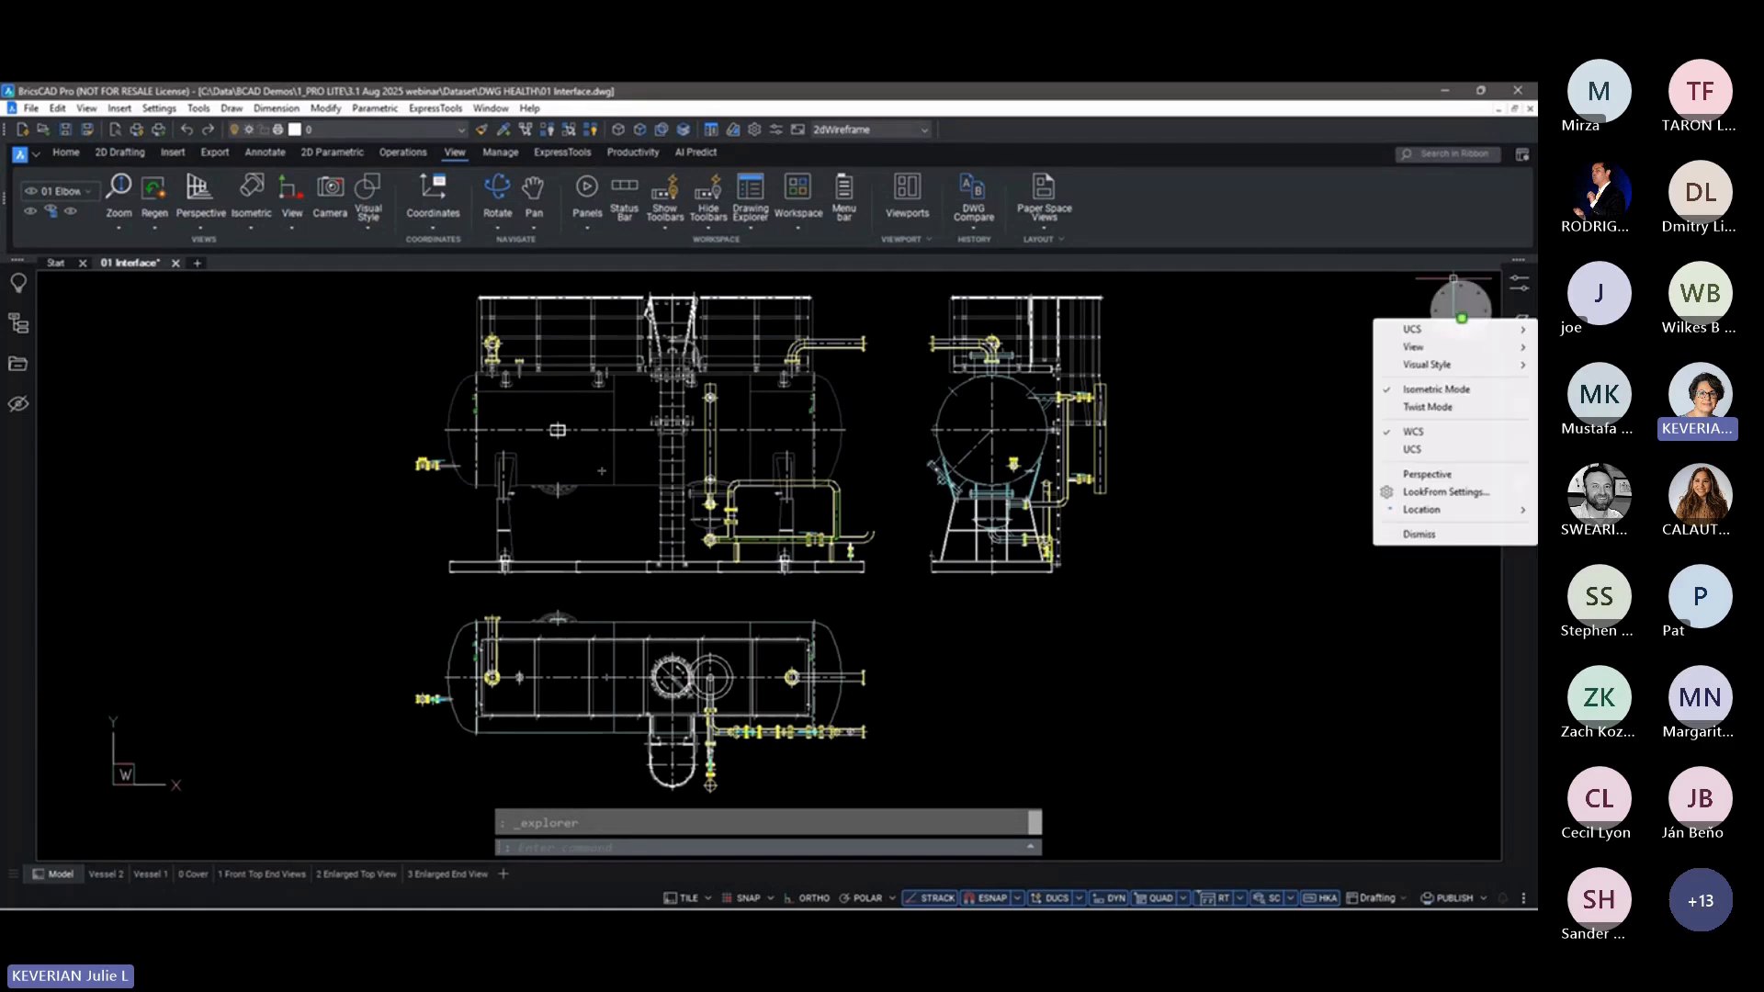
mouse_move(1468, 350)
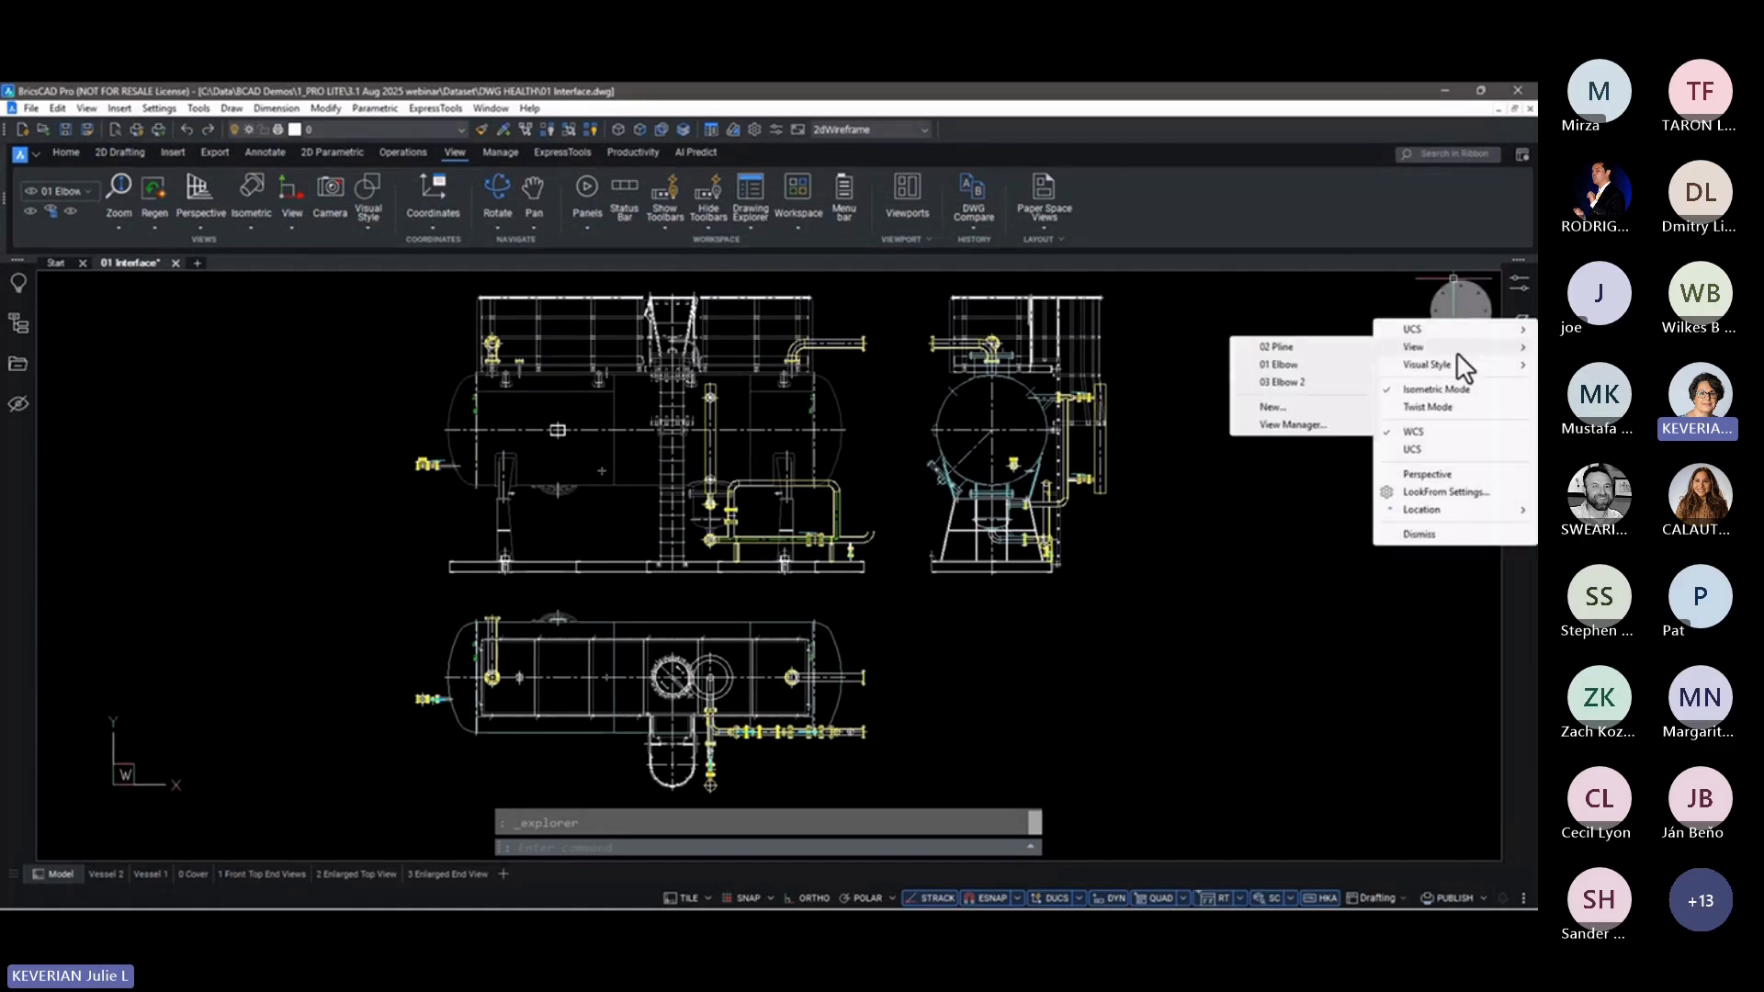
click(1320, 375)
scroll(644, 405, up, 5)
scroll(601, 397, up, 3)
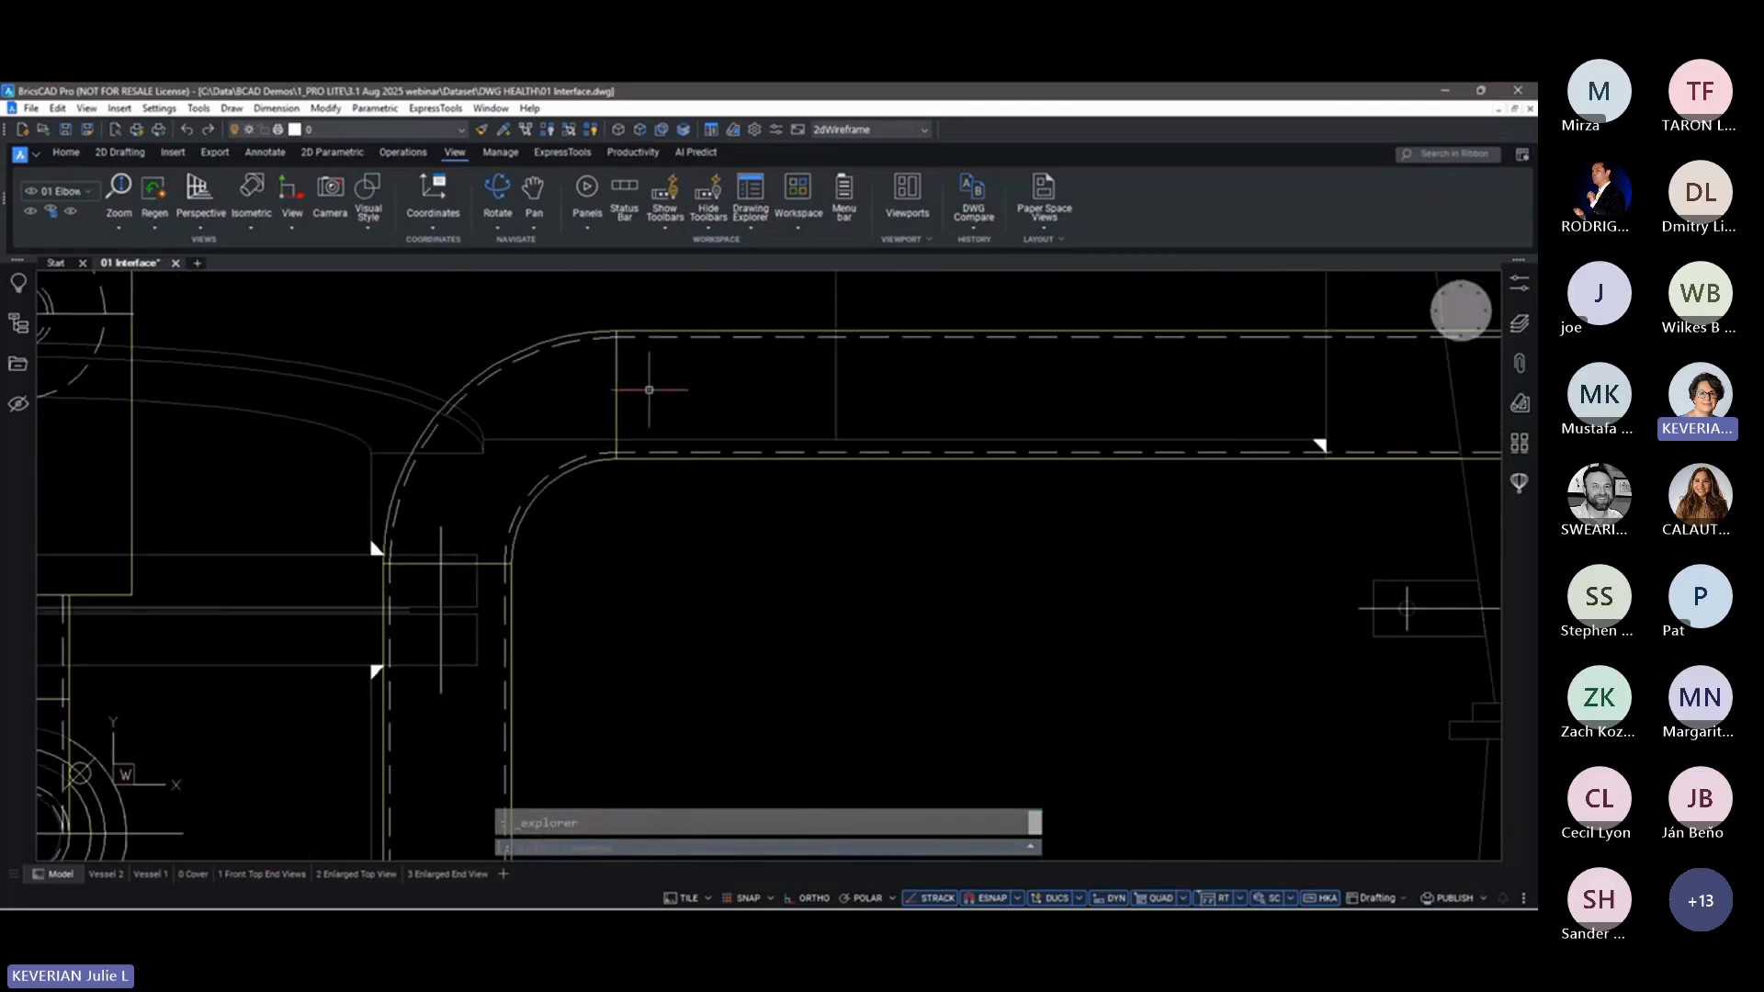
click(601, 397)
key(Escape)
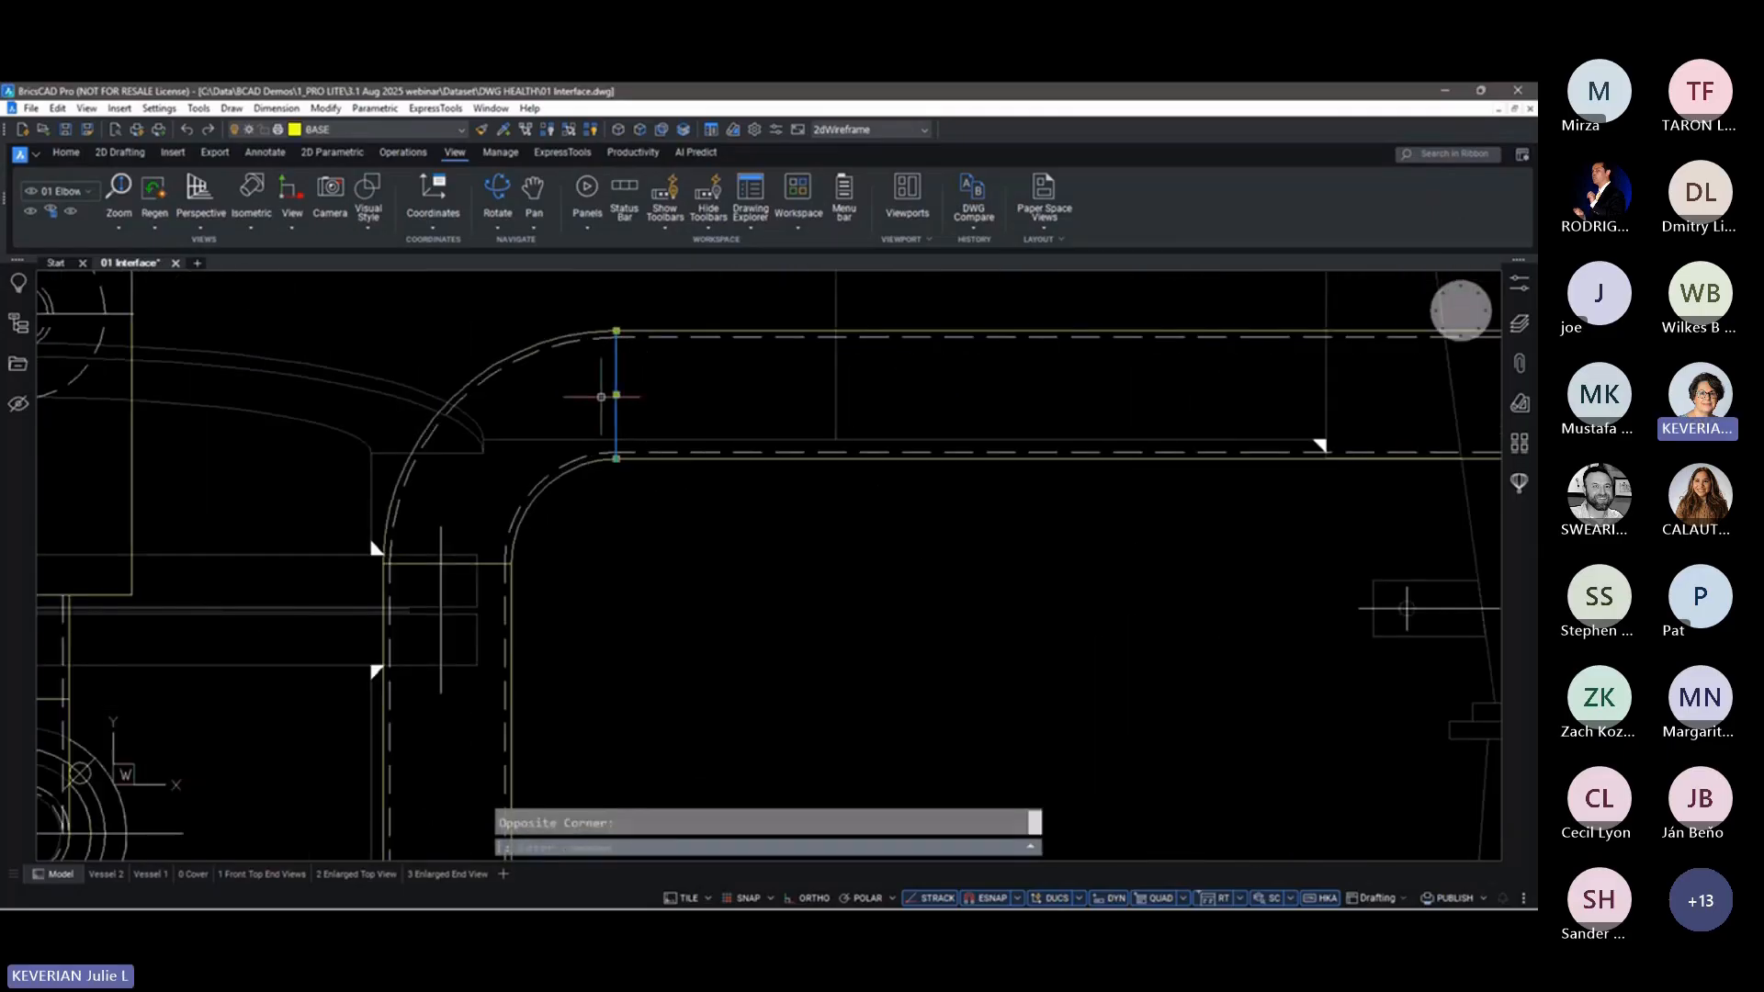
Restore the saved view 02 Pline and check the vertex properties of the flange polyline at the pipe's end
right_click(1461, 312)
mouse_move(1452, 349)
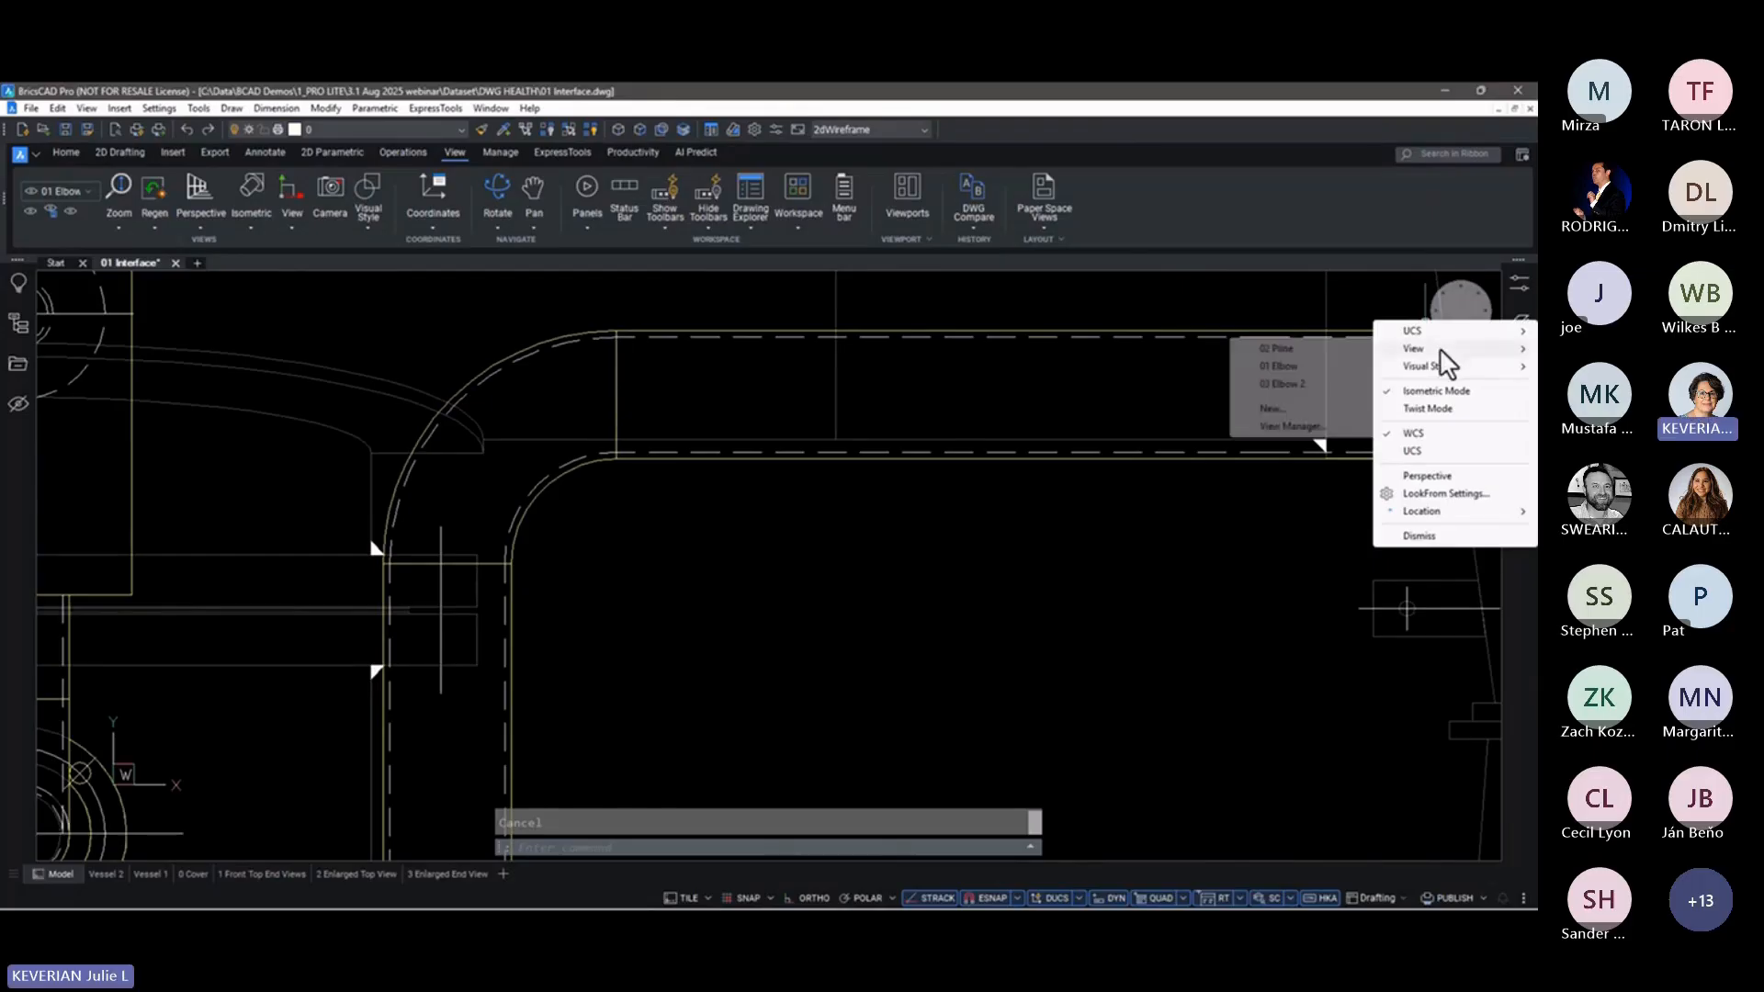
click(1303, 351)
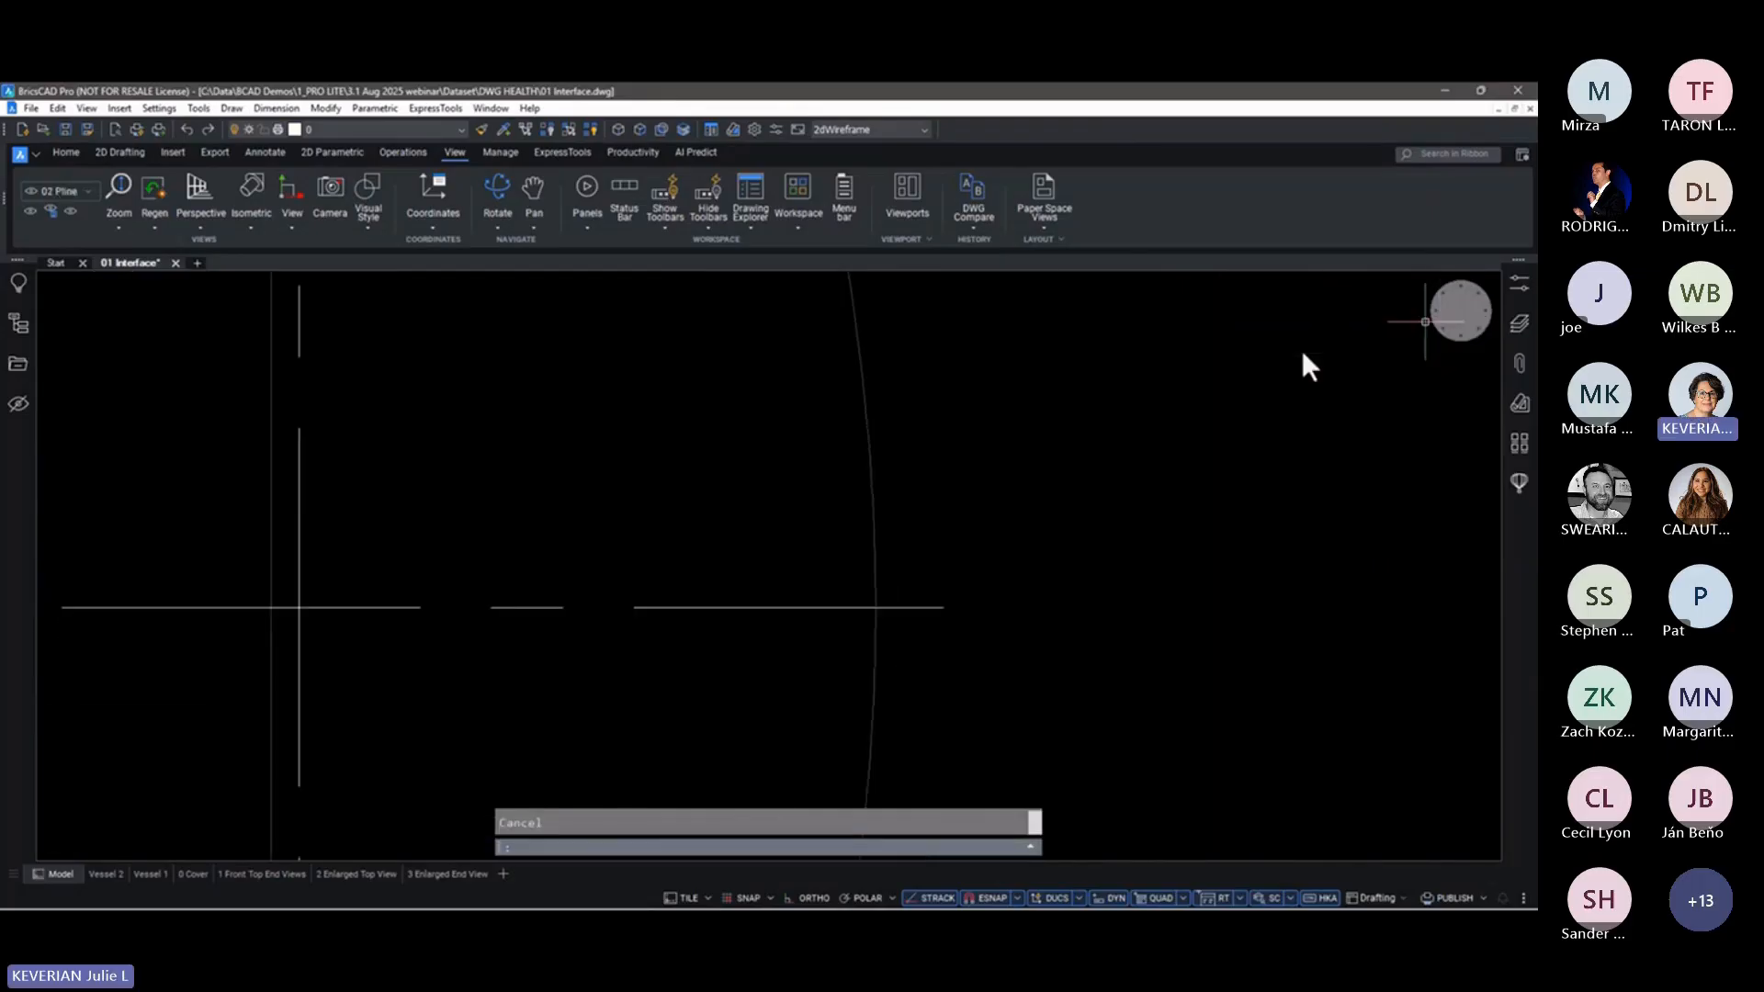
click(372, 460)
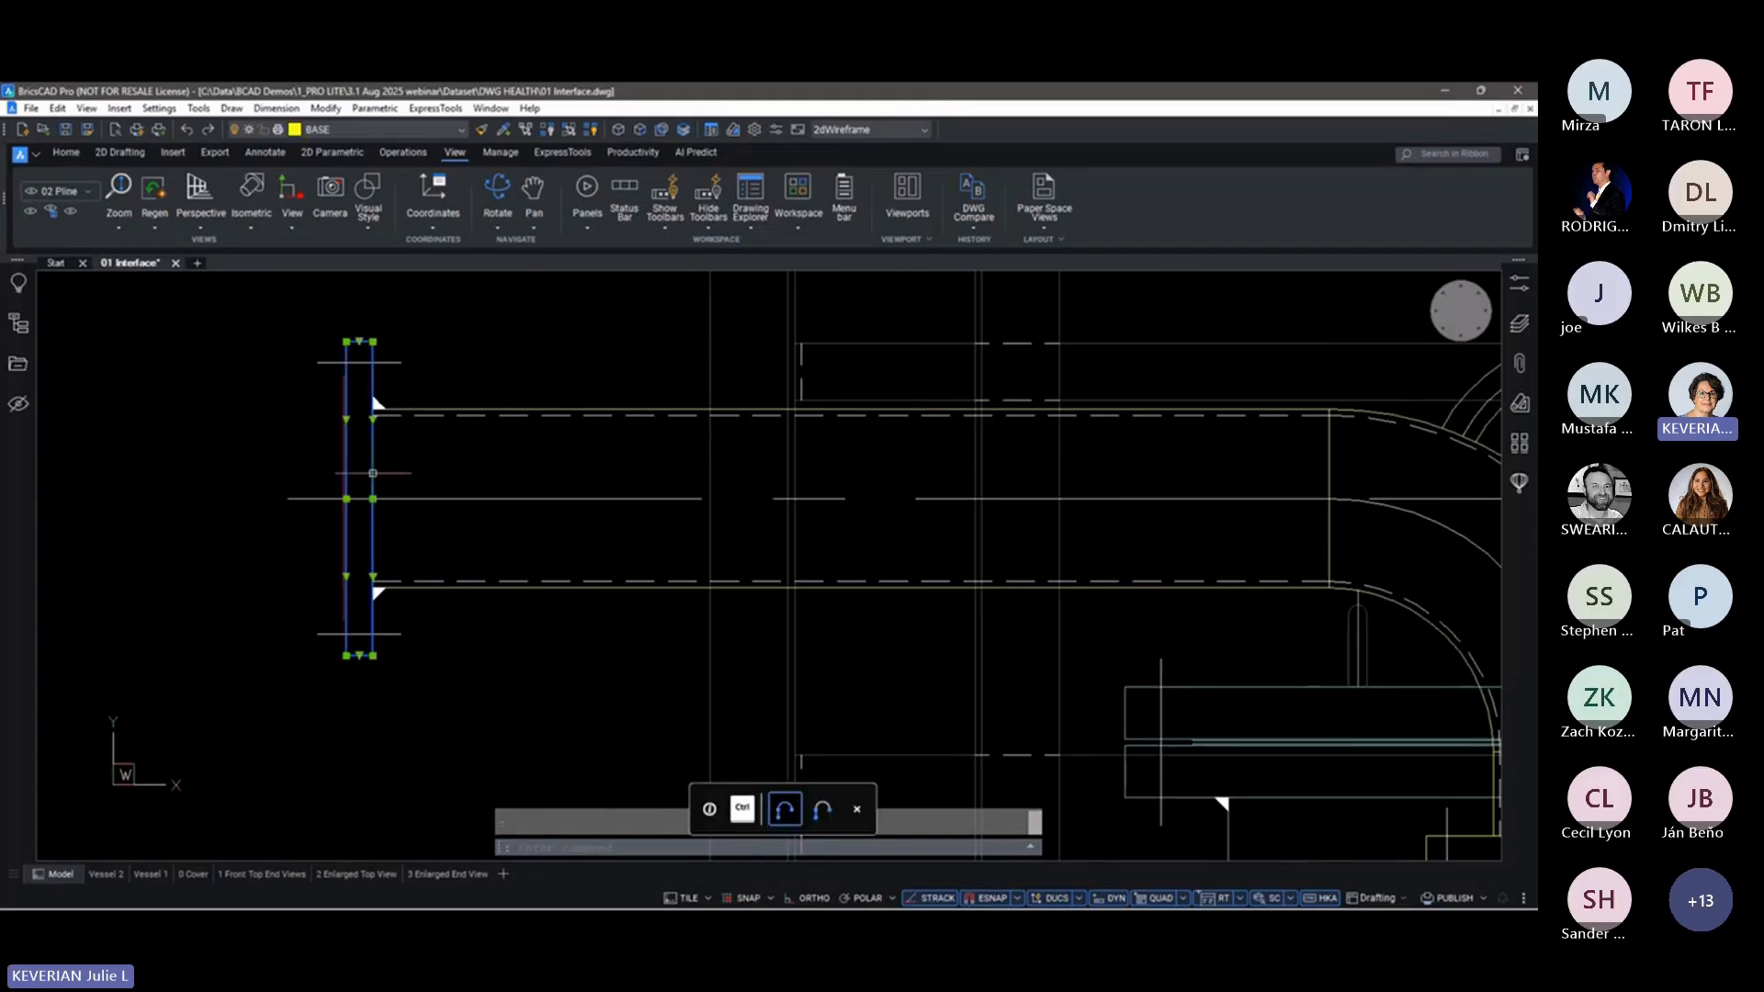
click(1518, 286)
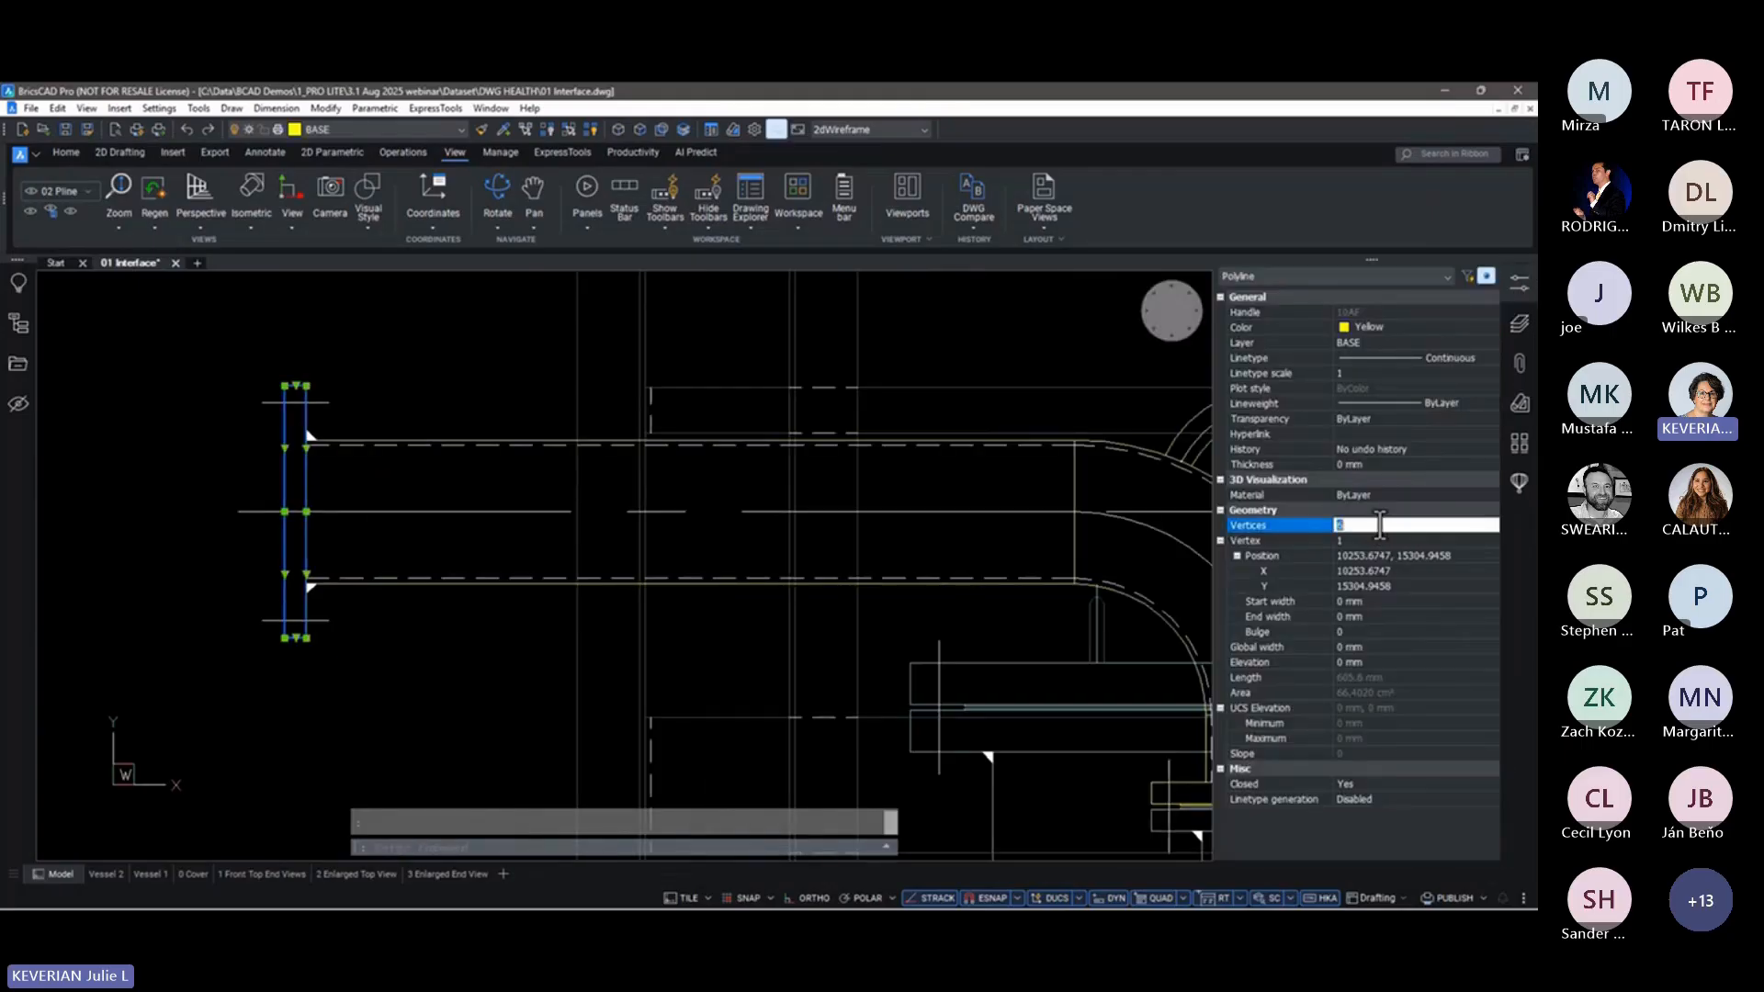
key(Escape)
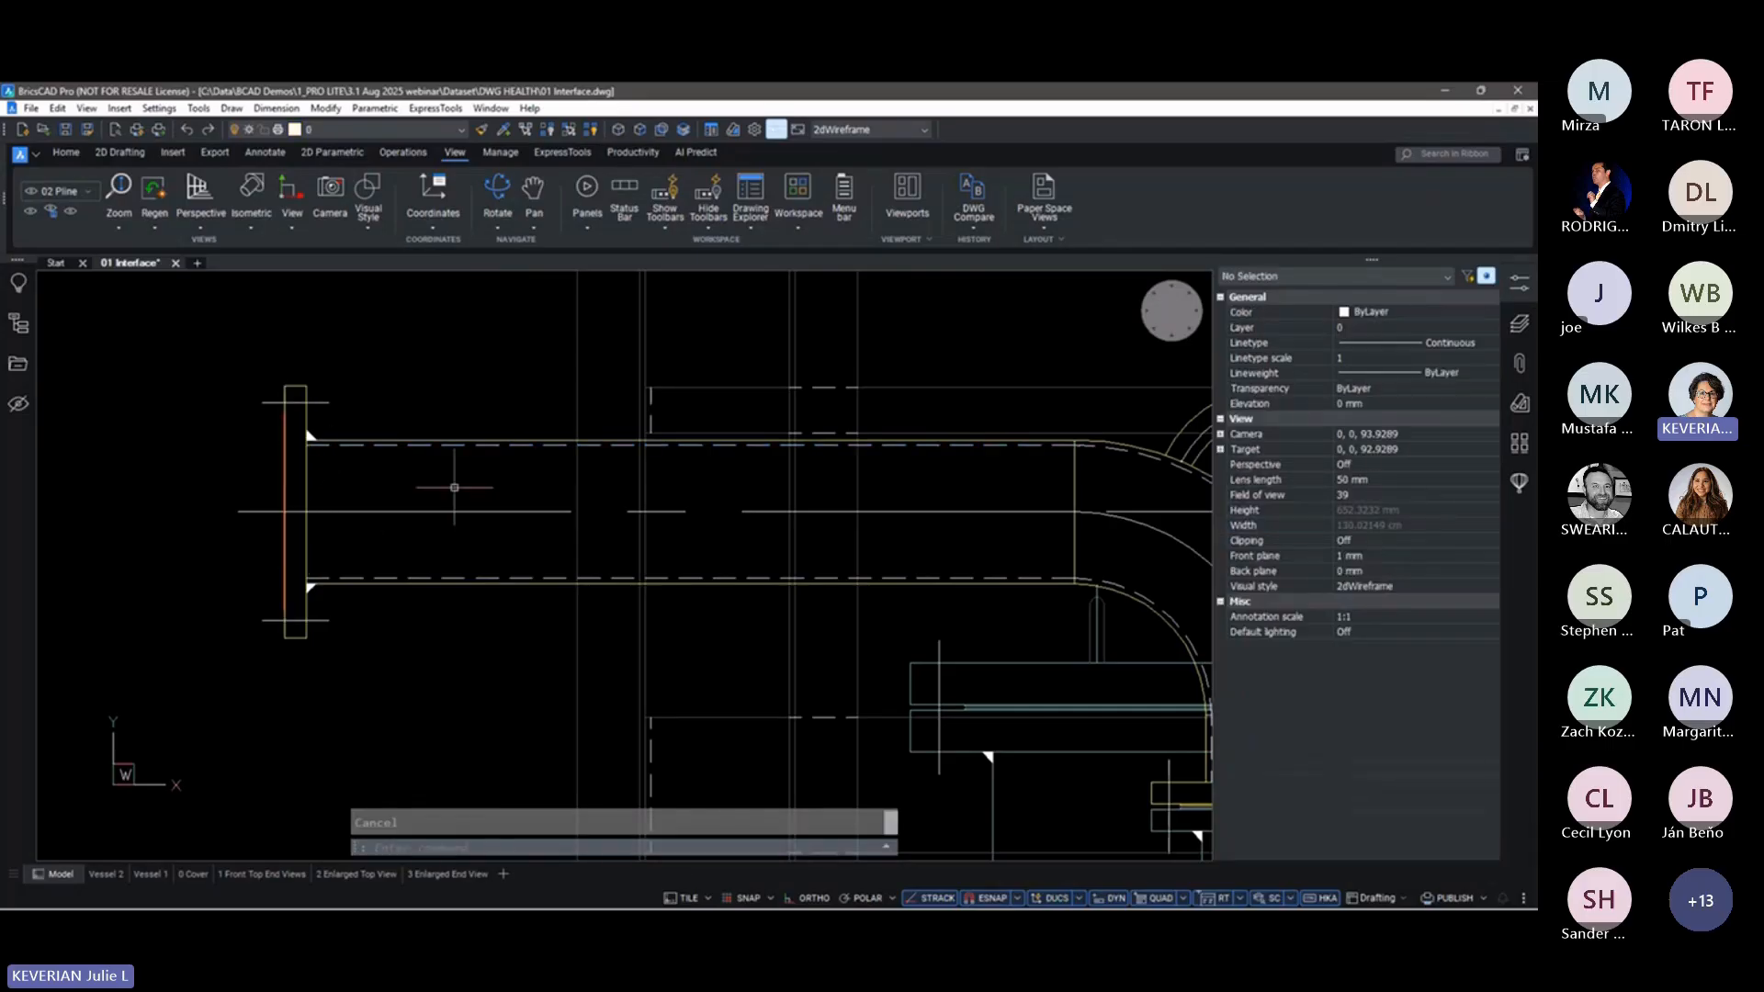
click(1518, 287)
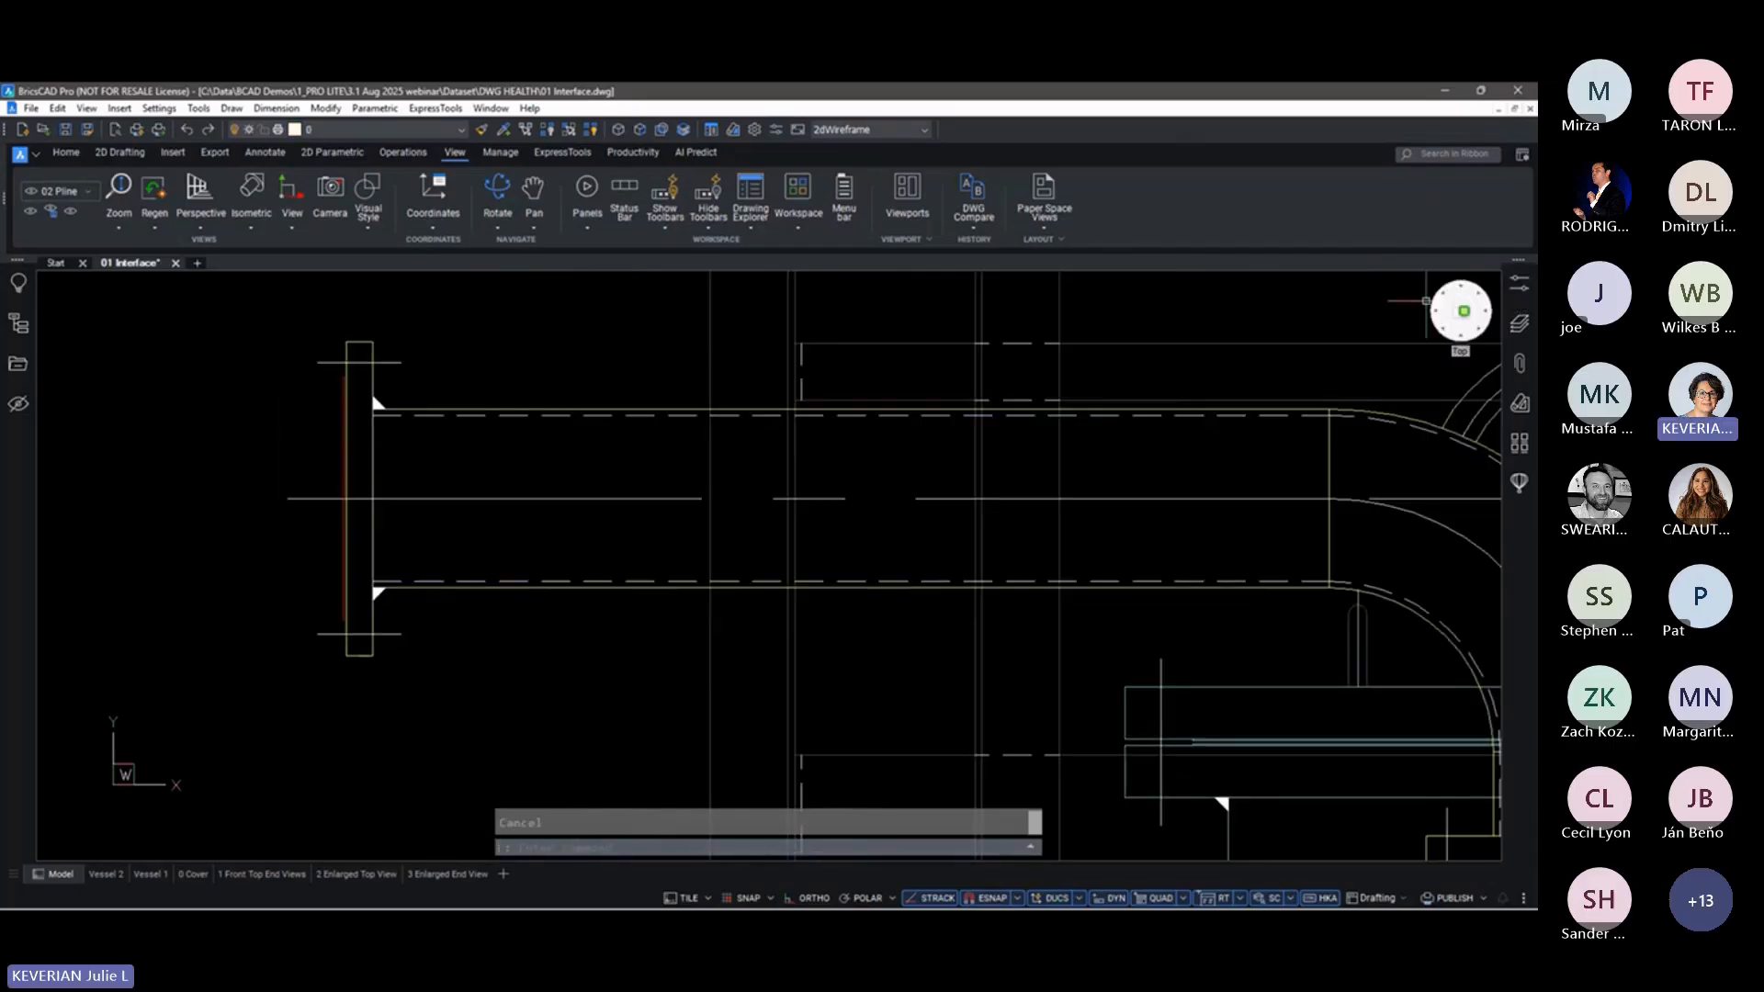
Restore the saved view 03 Elbow 2, inspect the flange line below the elbow, and return to an overview of the vessel drawing
right_click(1457, 309)
mouse_move(1429, 338)
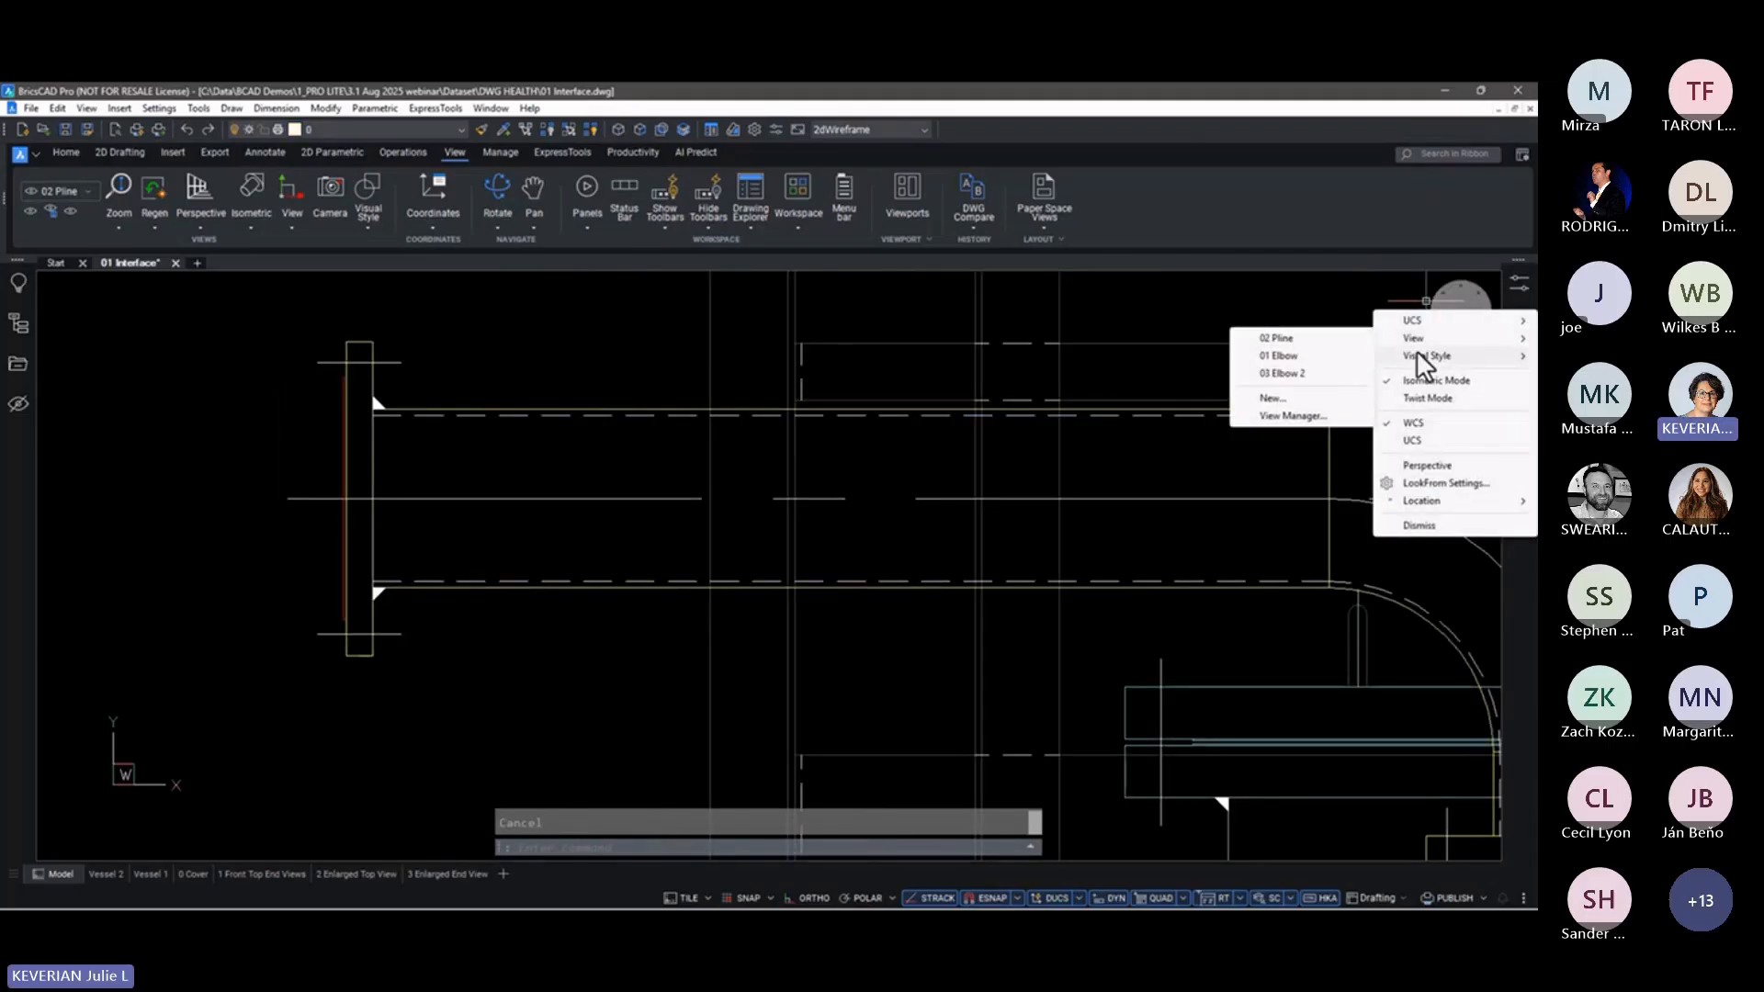
click(1328, 386)
scroll(560, 584, up, 3)
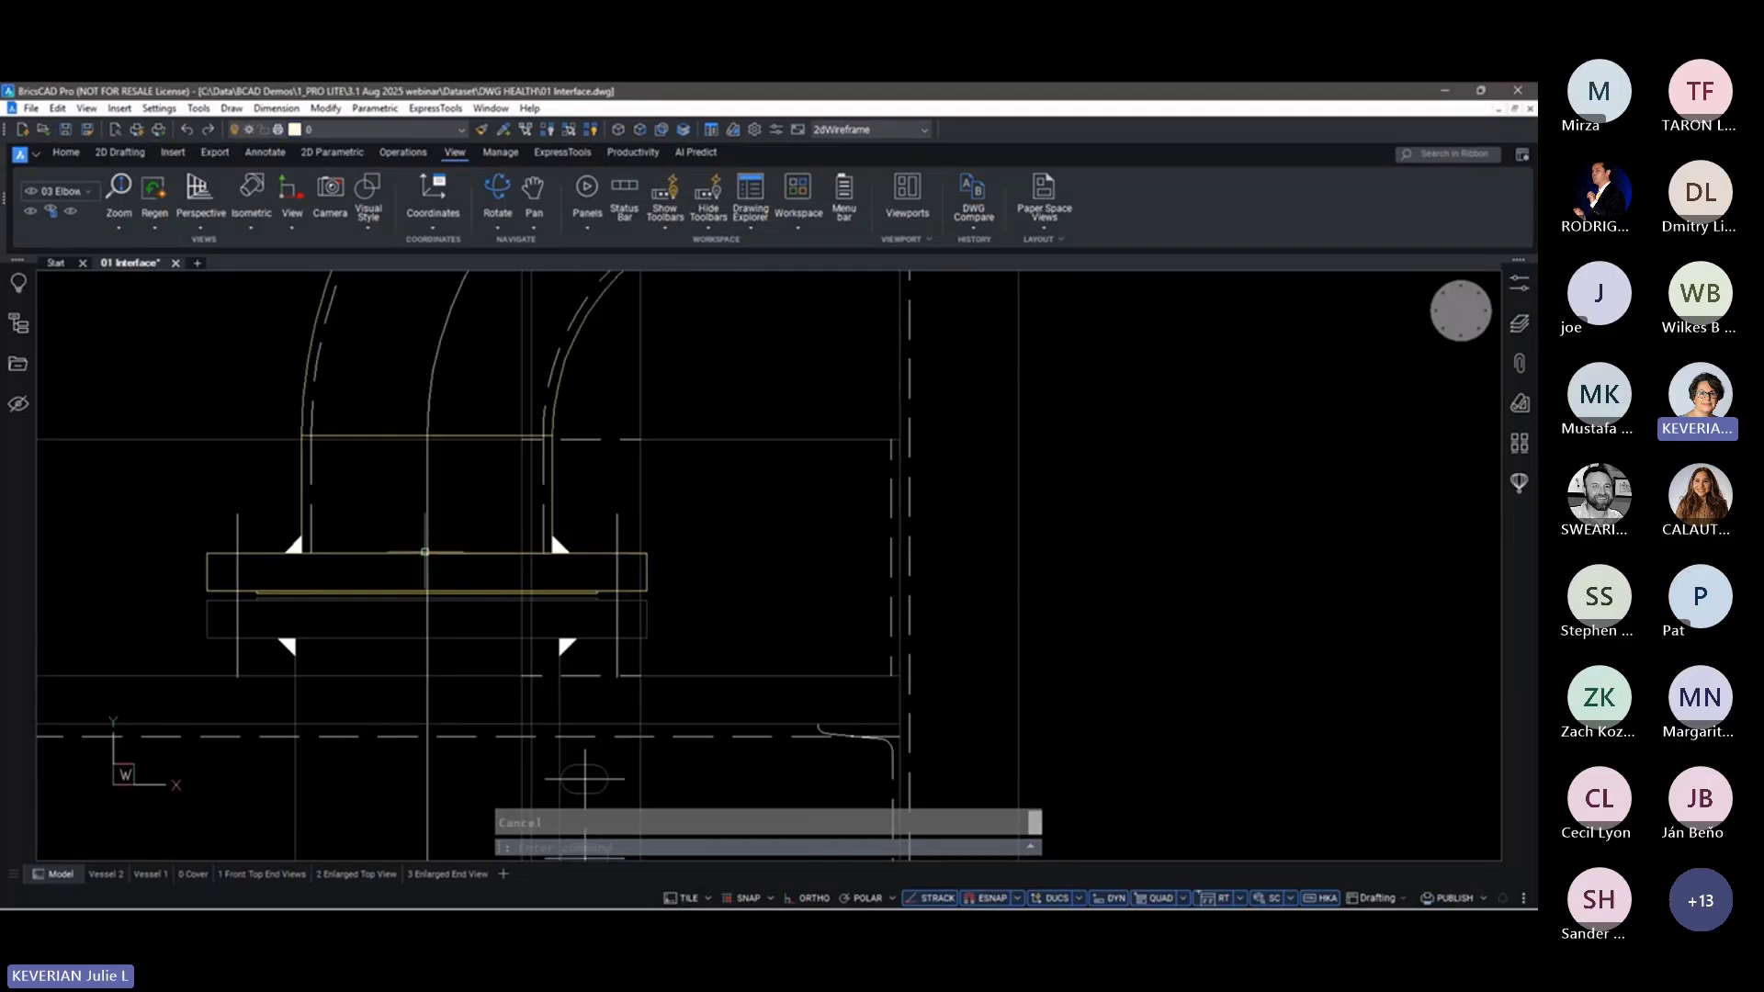
click(391, 554)
key(Escape)
scroll(781, 567, down, 4)
scroll(999, 579, down, 1)
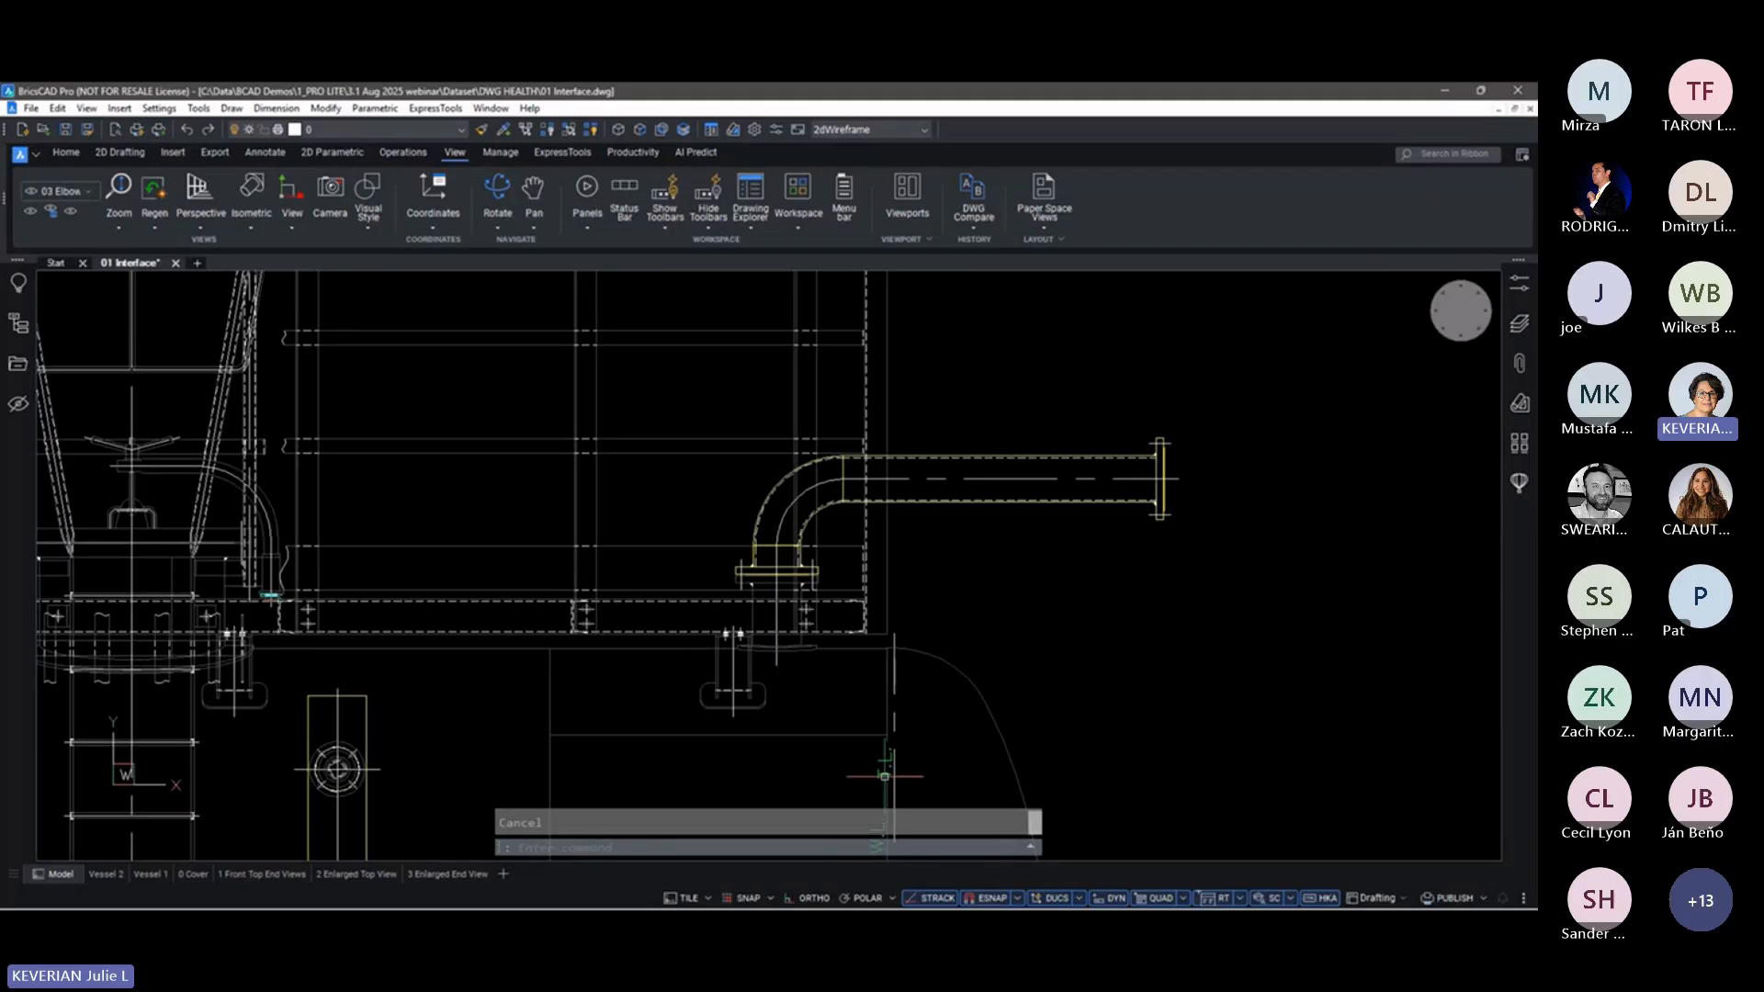
scroll(558, 342, down, 1)
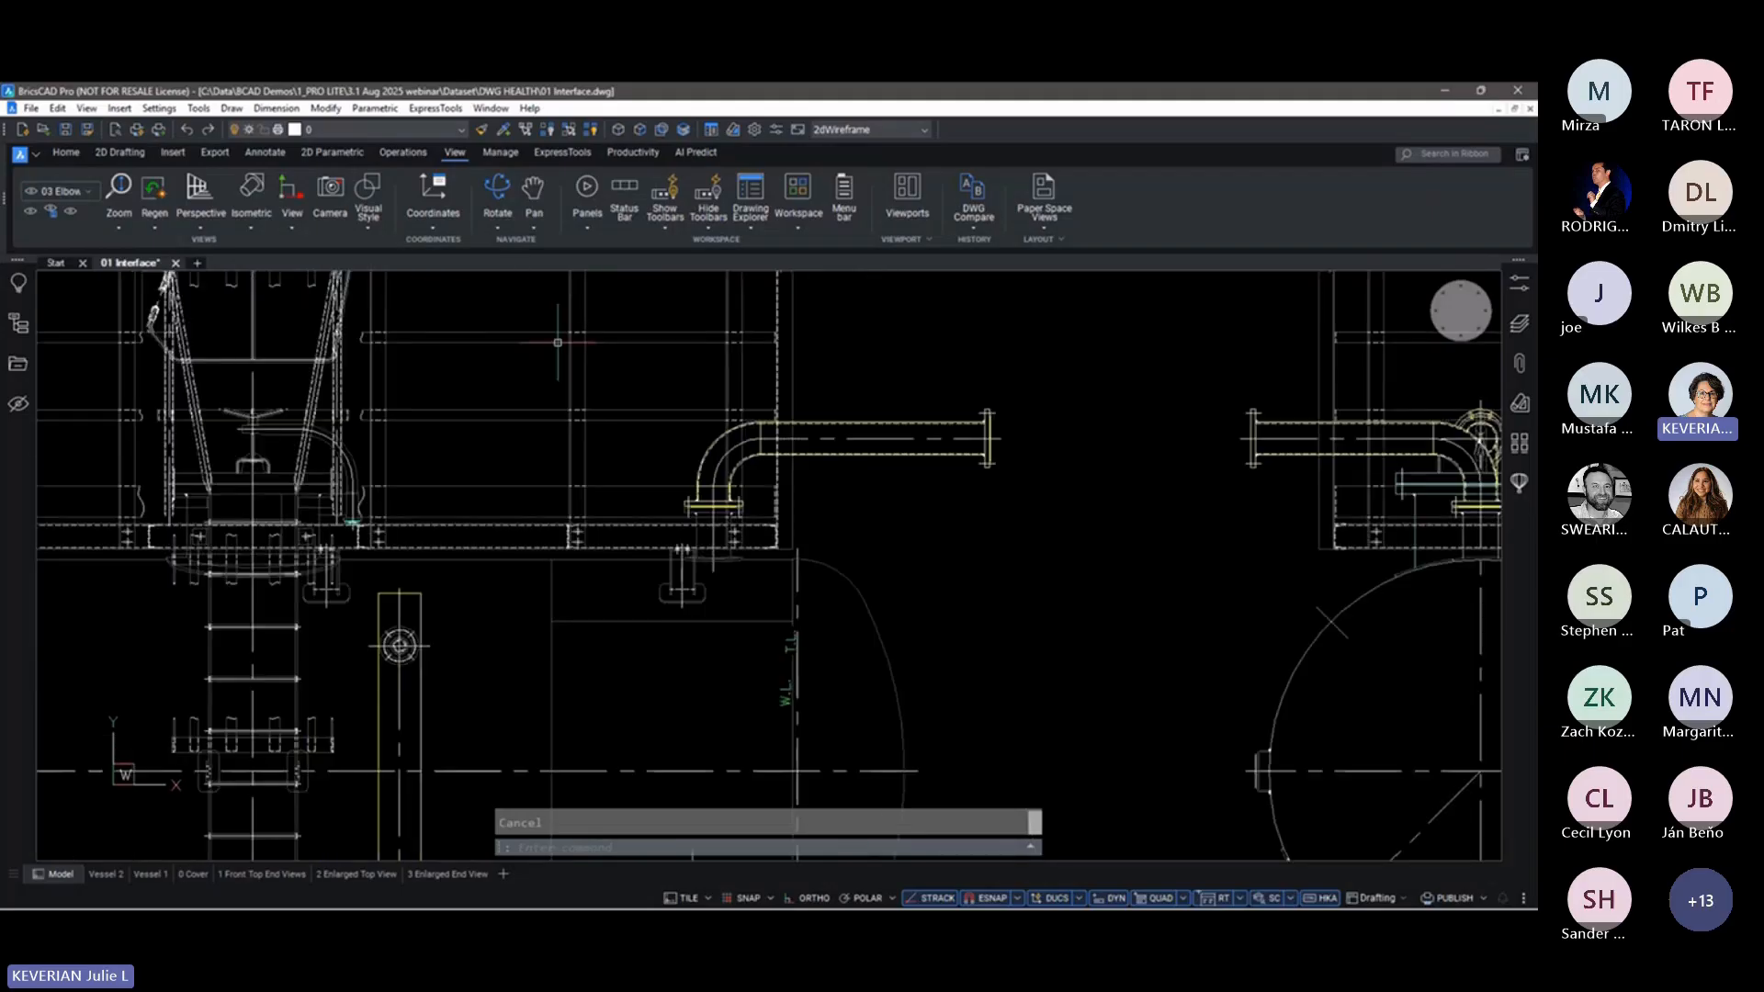
scroll(558, 342, down, 3)
Start the Drawing Health routine "Reduce drawing size v2" in interactive mode
click(501, 152)
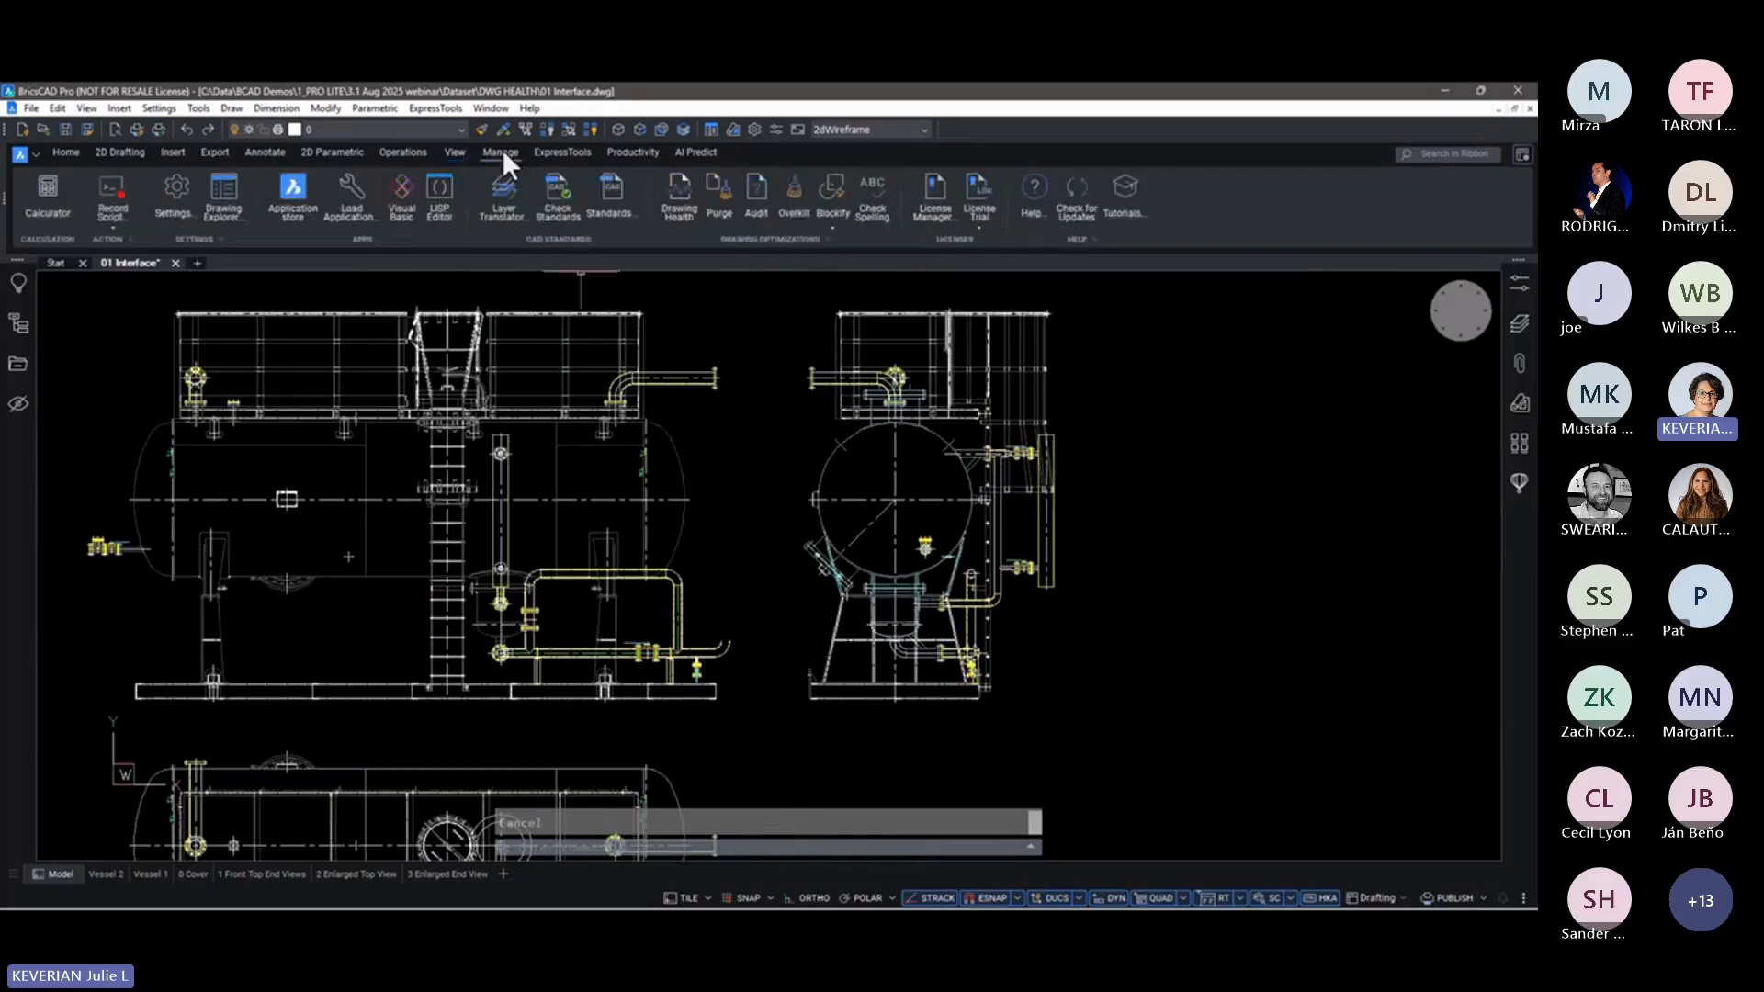
click(827, 239)
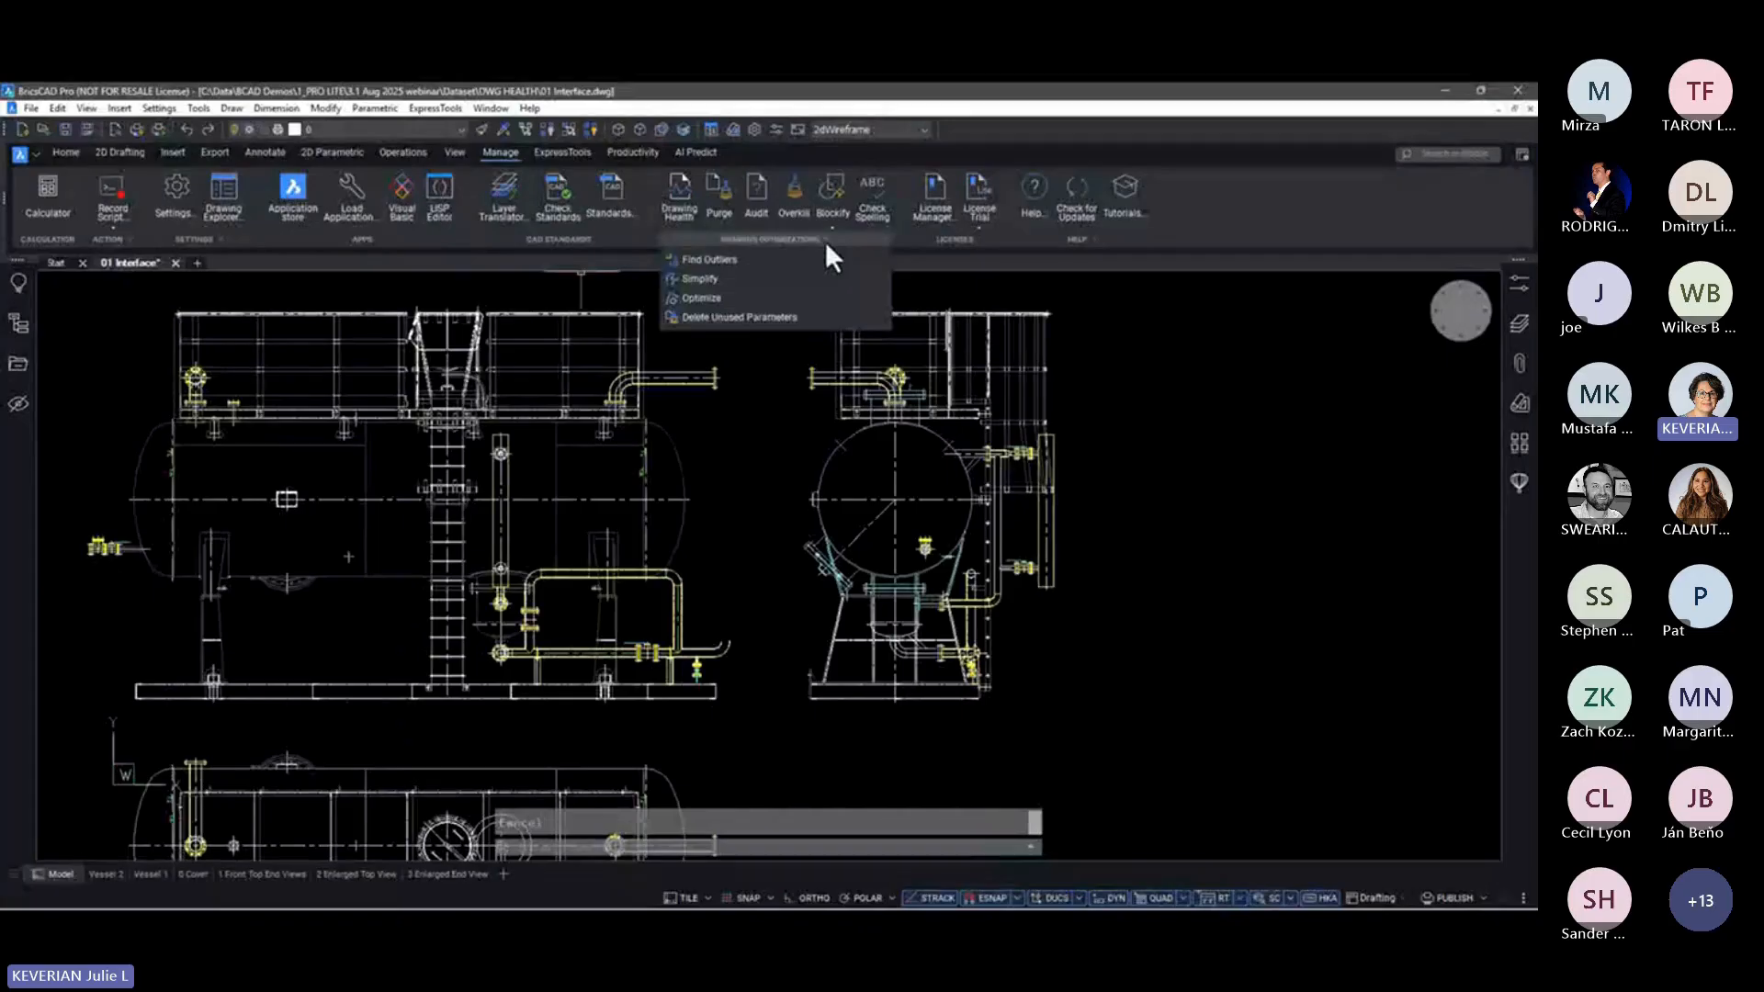
click(669, 200)
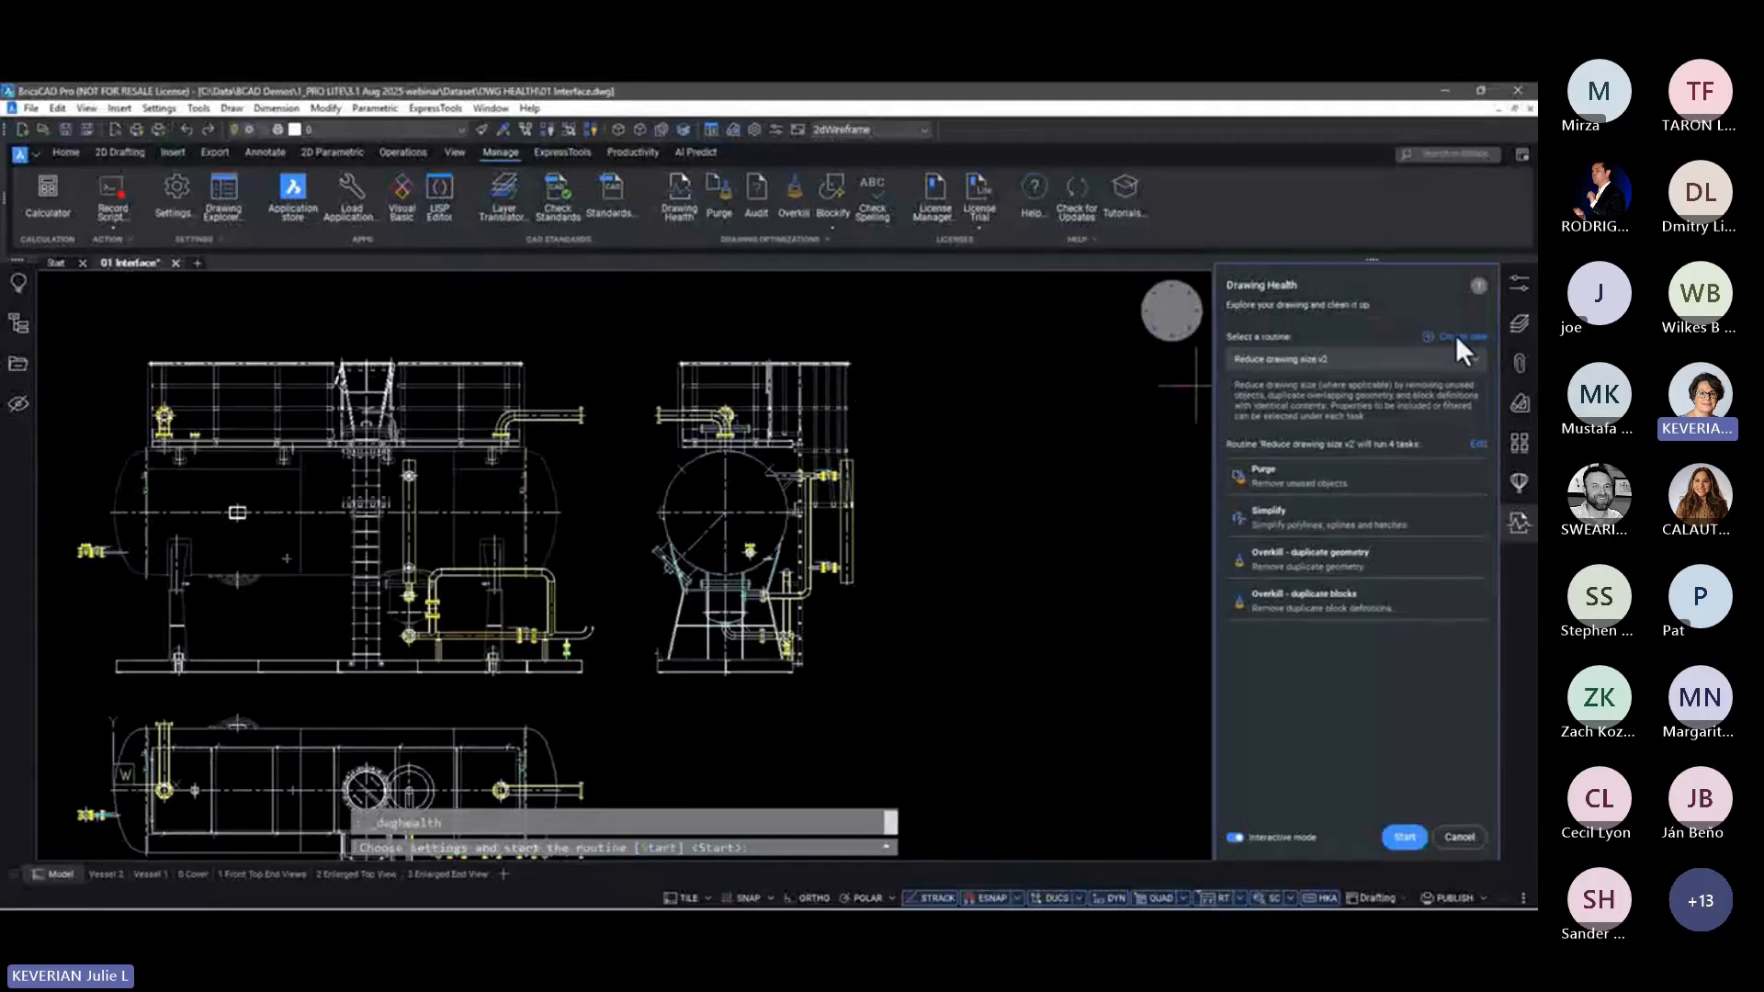
click(1466, 360)
click(1467, 361)
click(1411, 840)
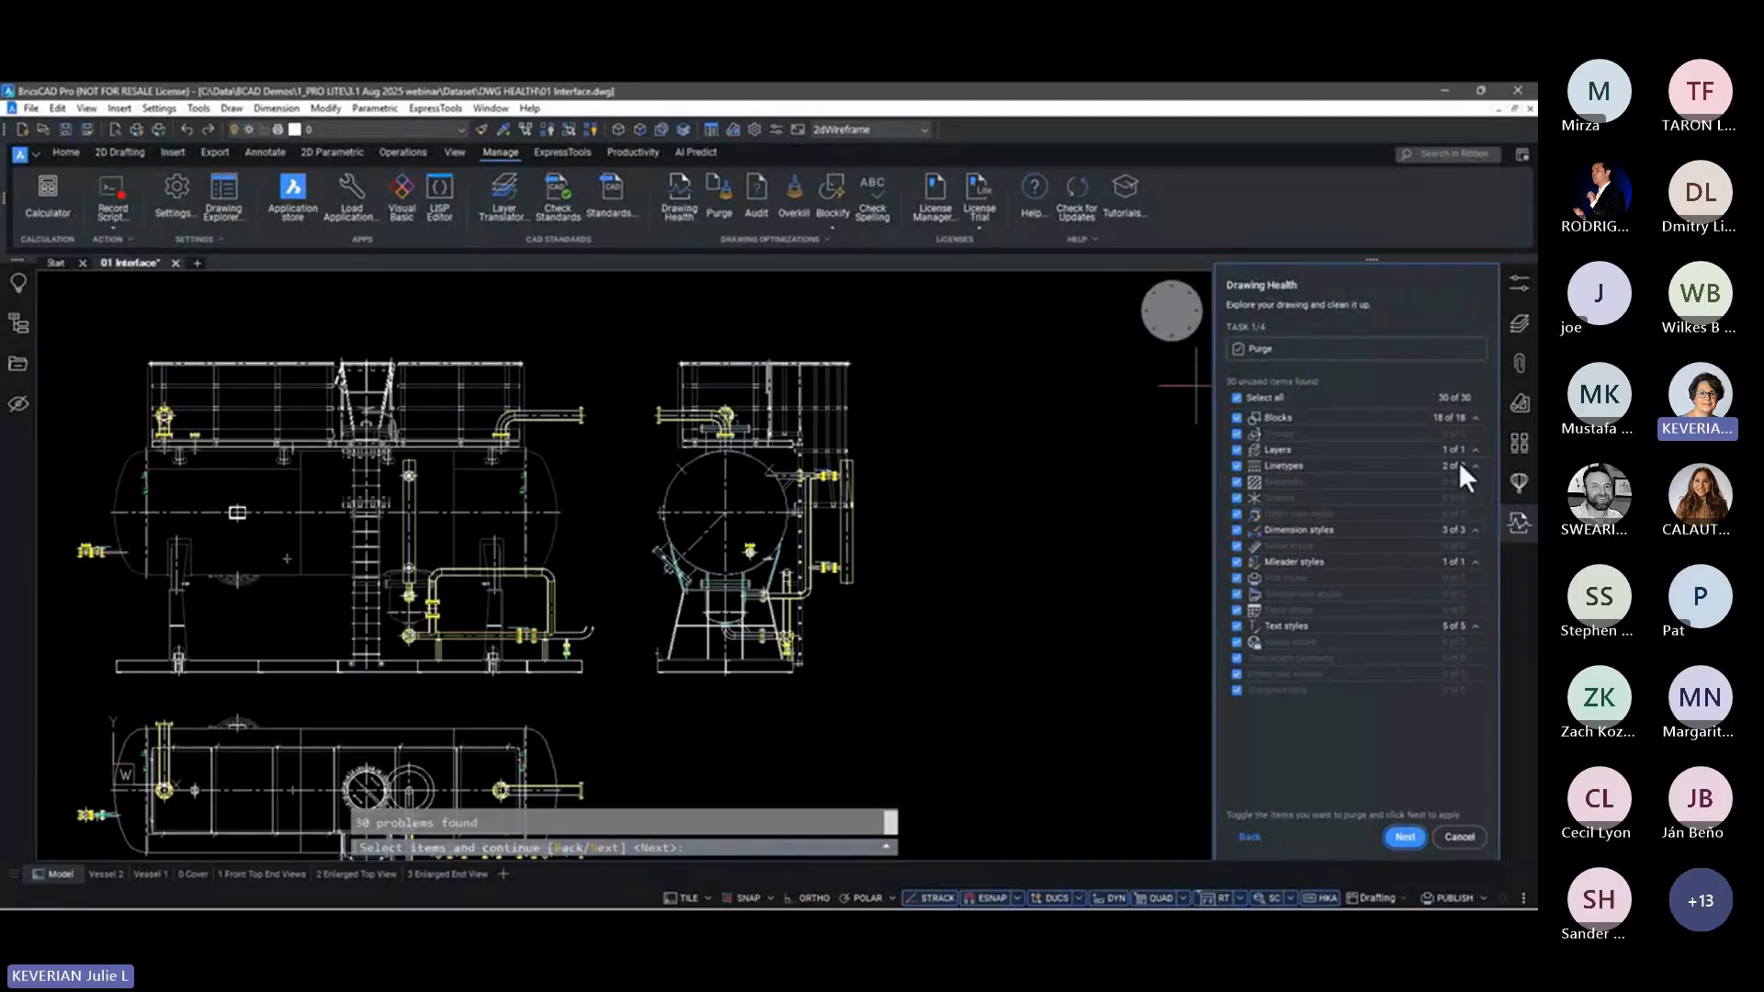
Review the unused blocks and dimension styles in the Purge task, and purge all unused items found
click(1476, 417)
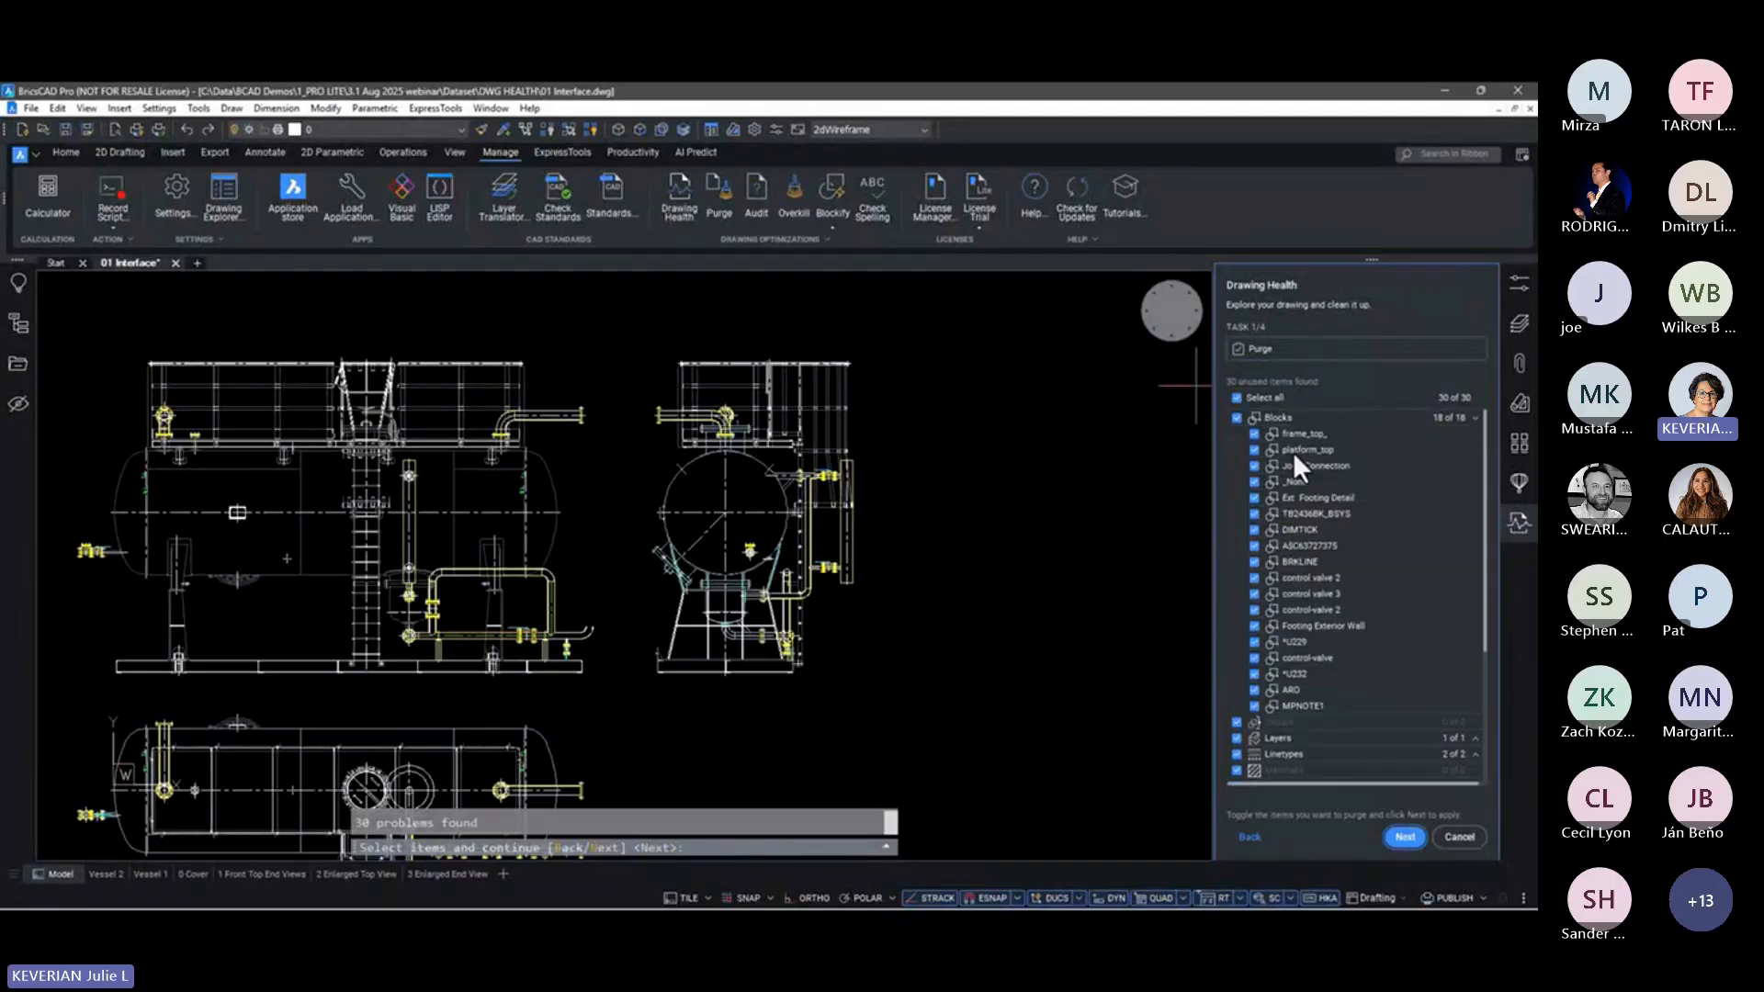
click(1254, 451)
click(1254, 450)
click(1471, 417)
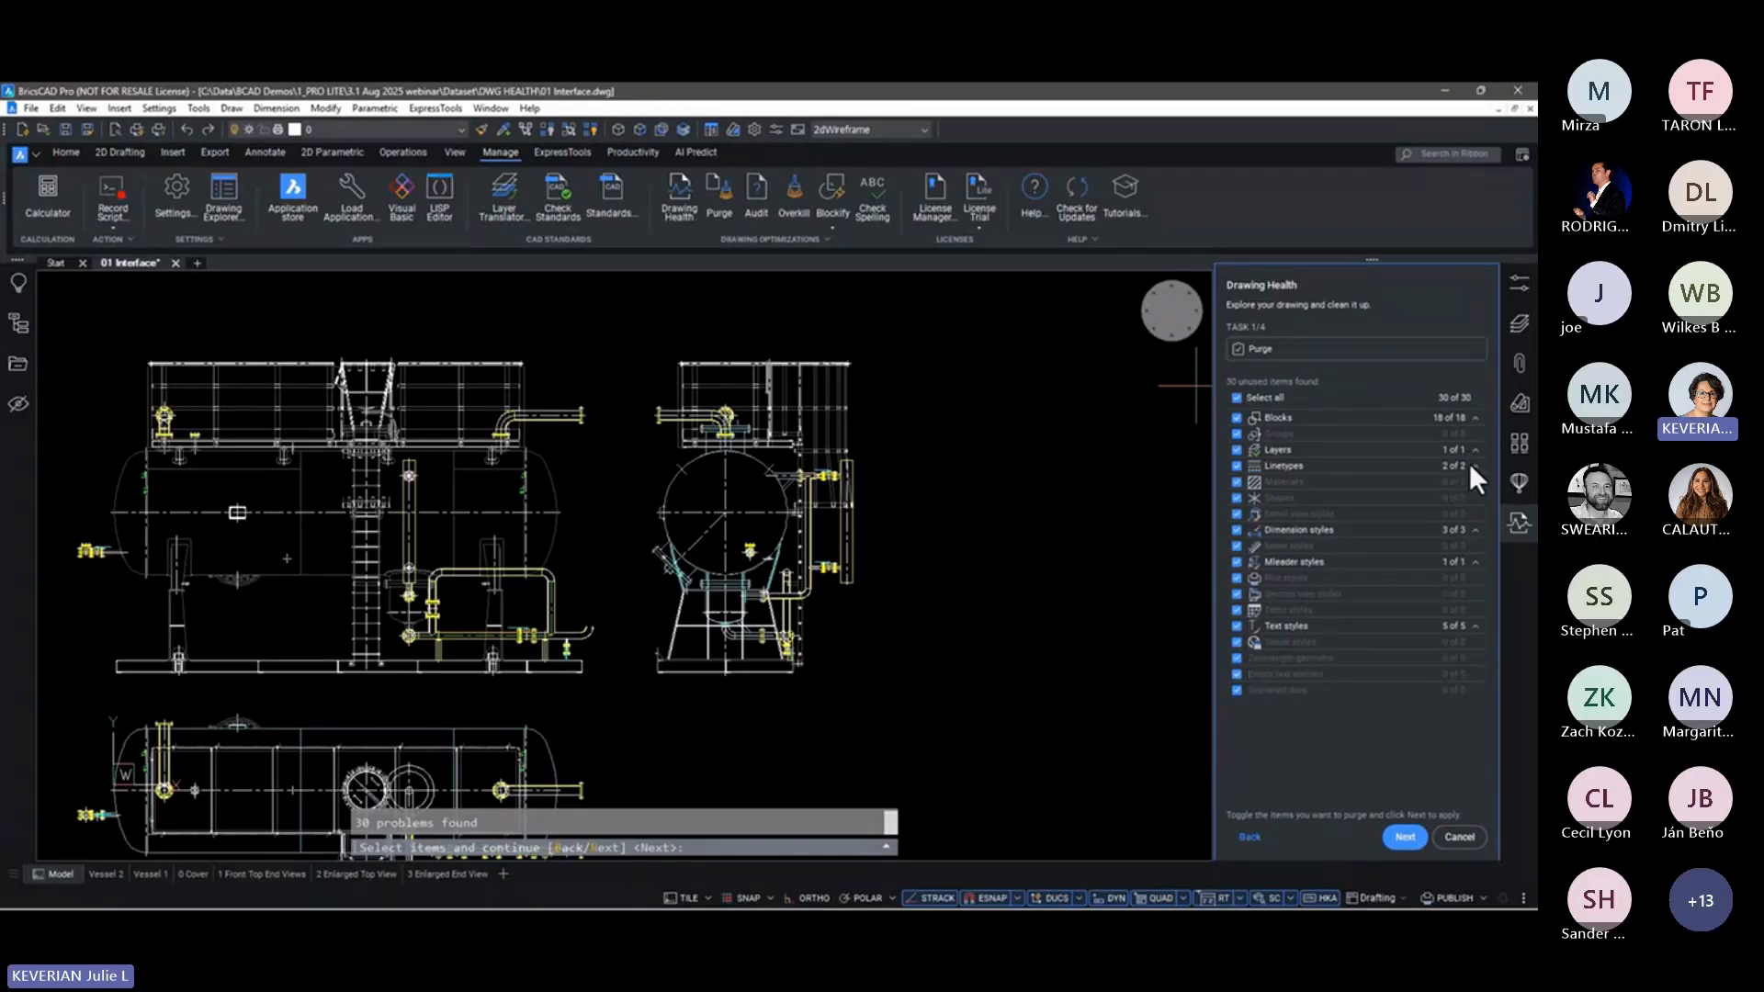
click(1469, 531)
click(1468, 531)
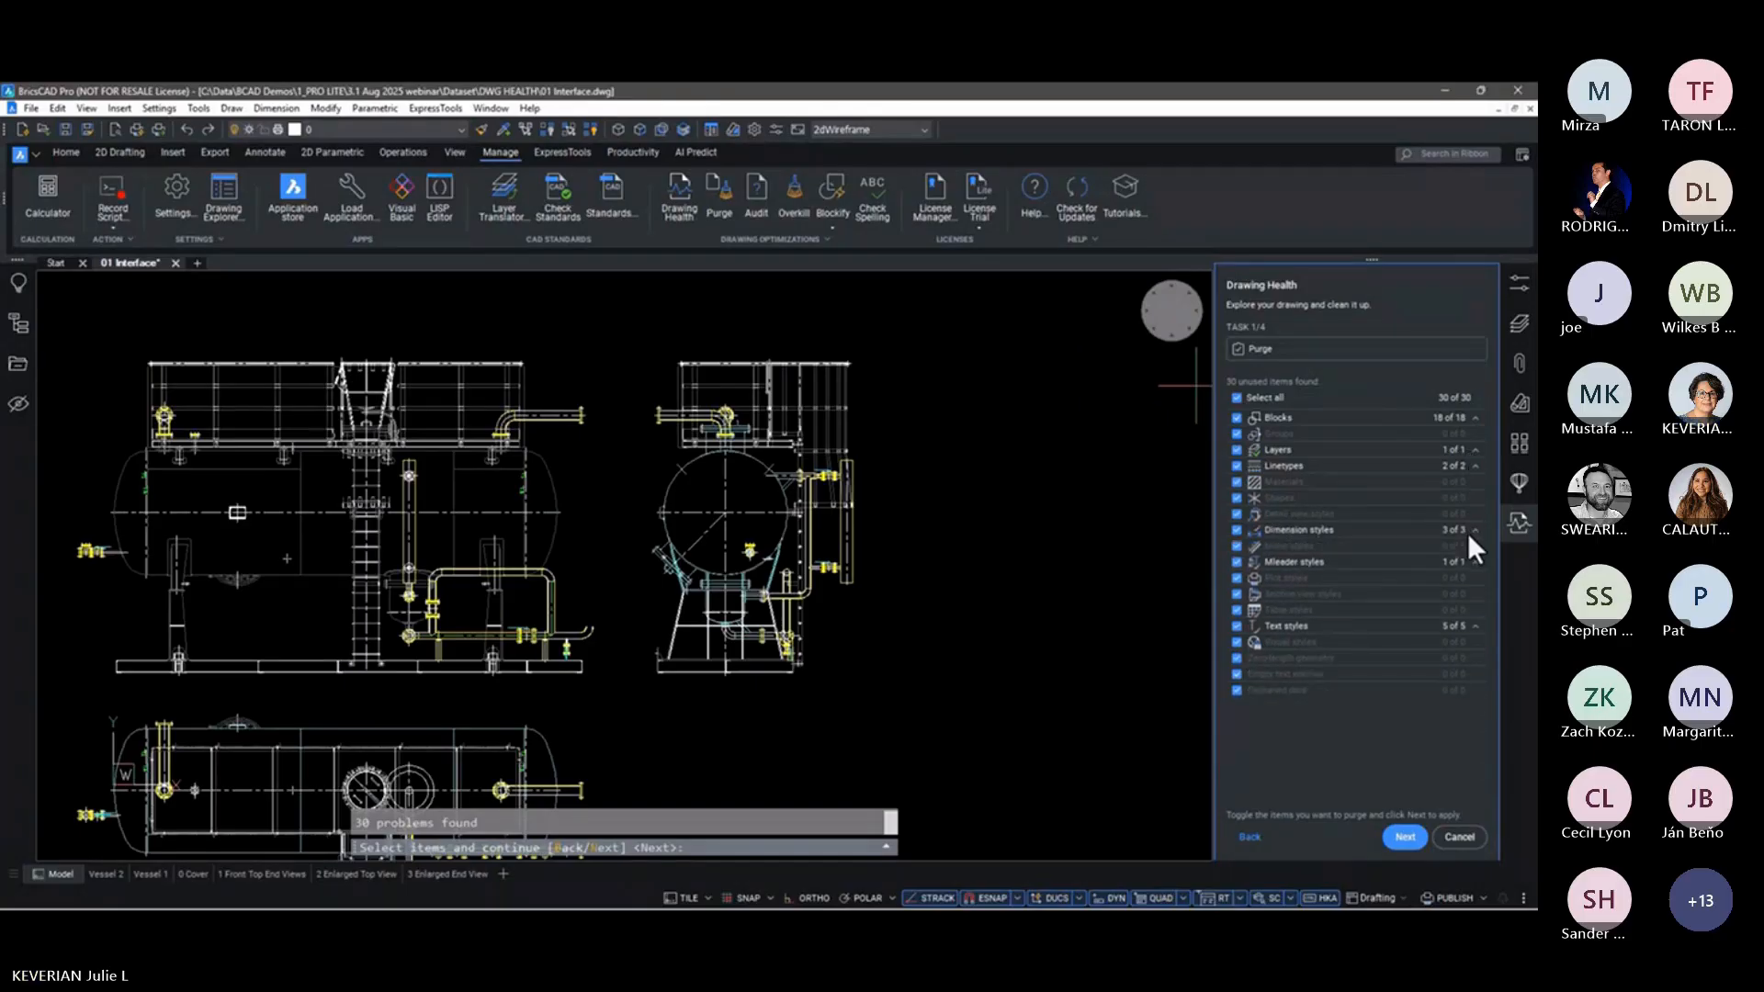
click(1407, 838)
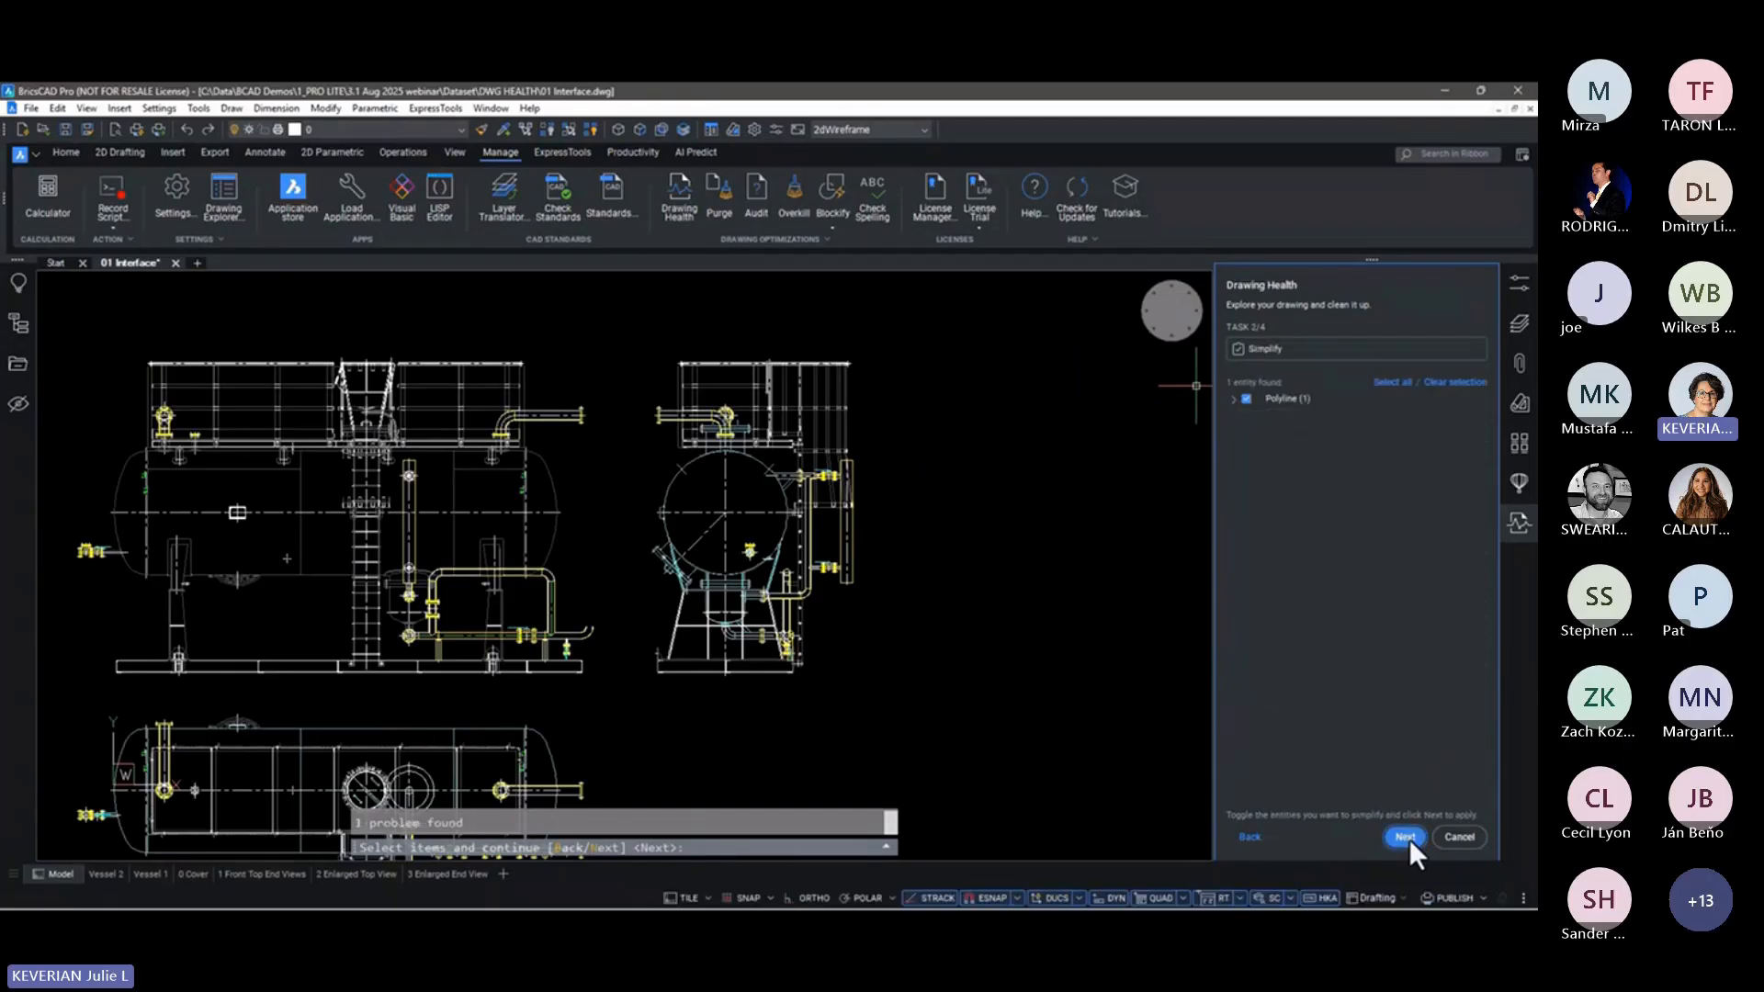
Locate the polyline listed in the Simplify task in the drawing and apply the simplification to it
click(1233, 400)
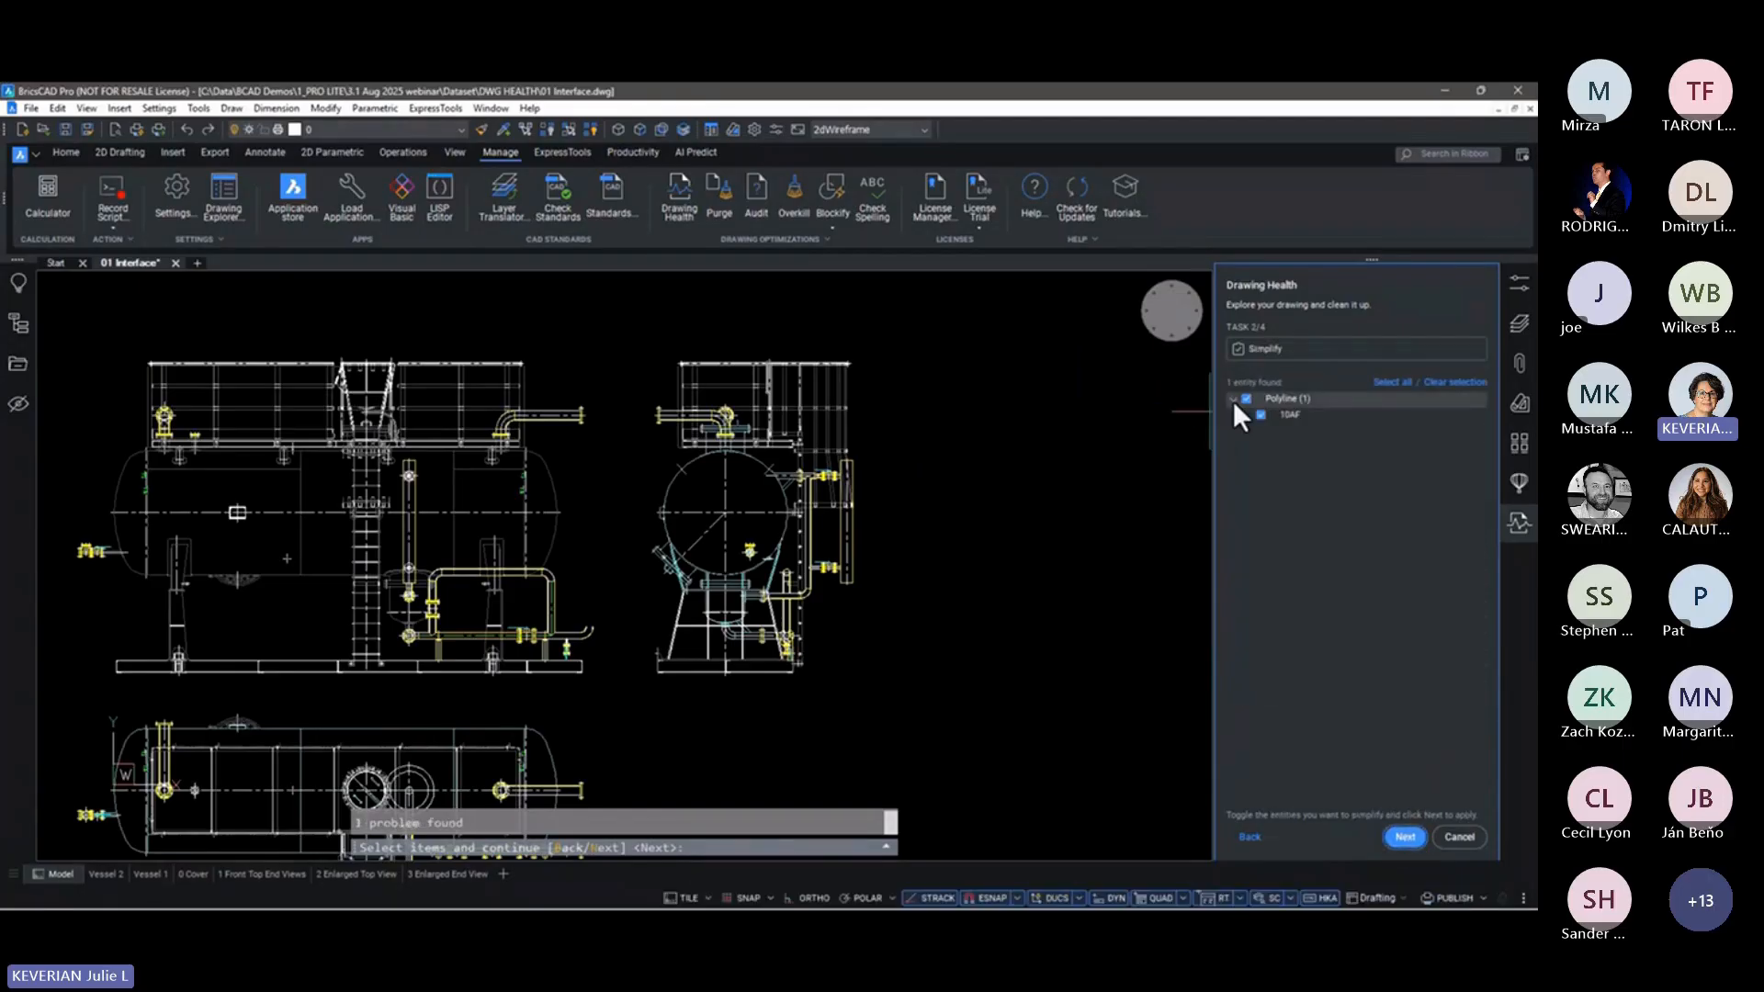
click(1288, 413)
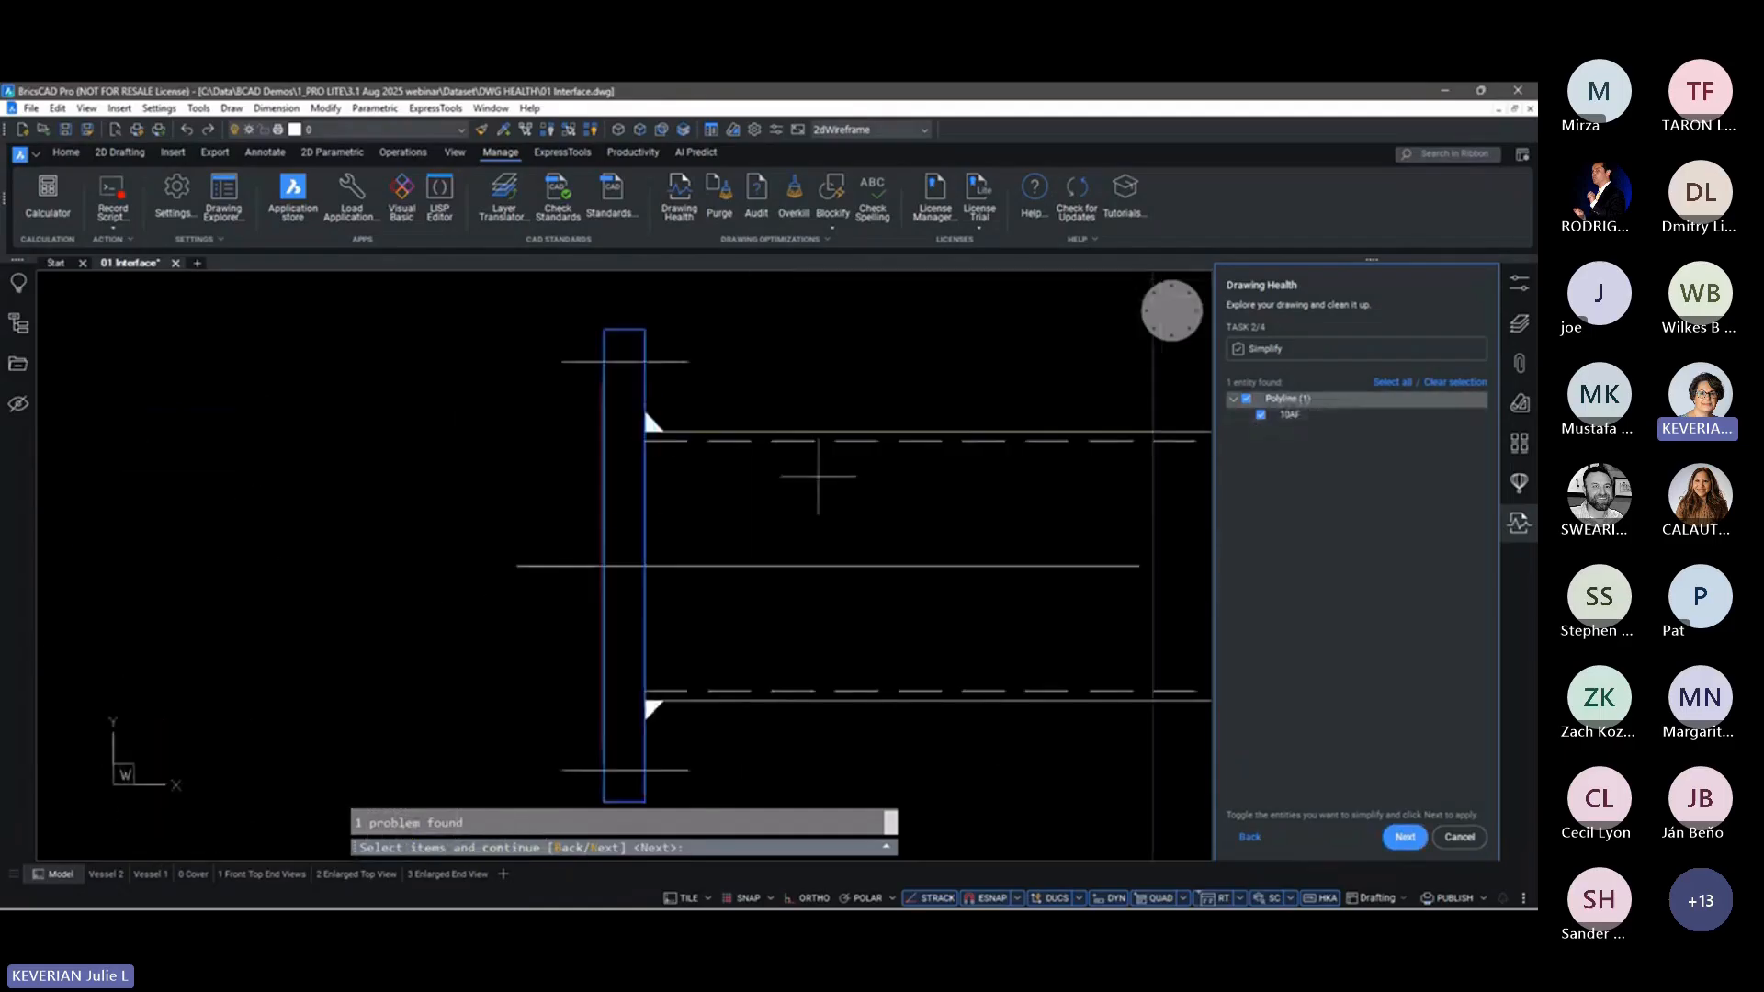
click(1406, 838)
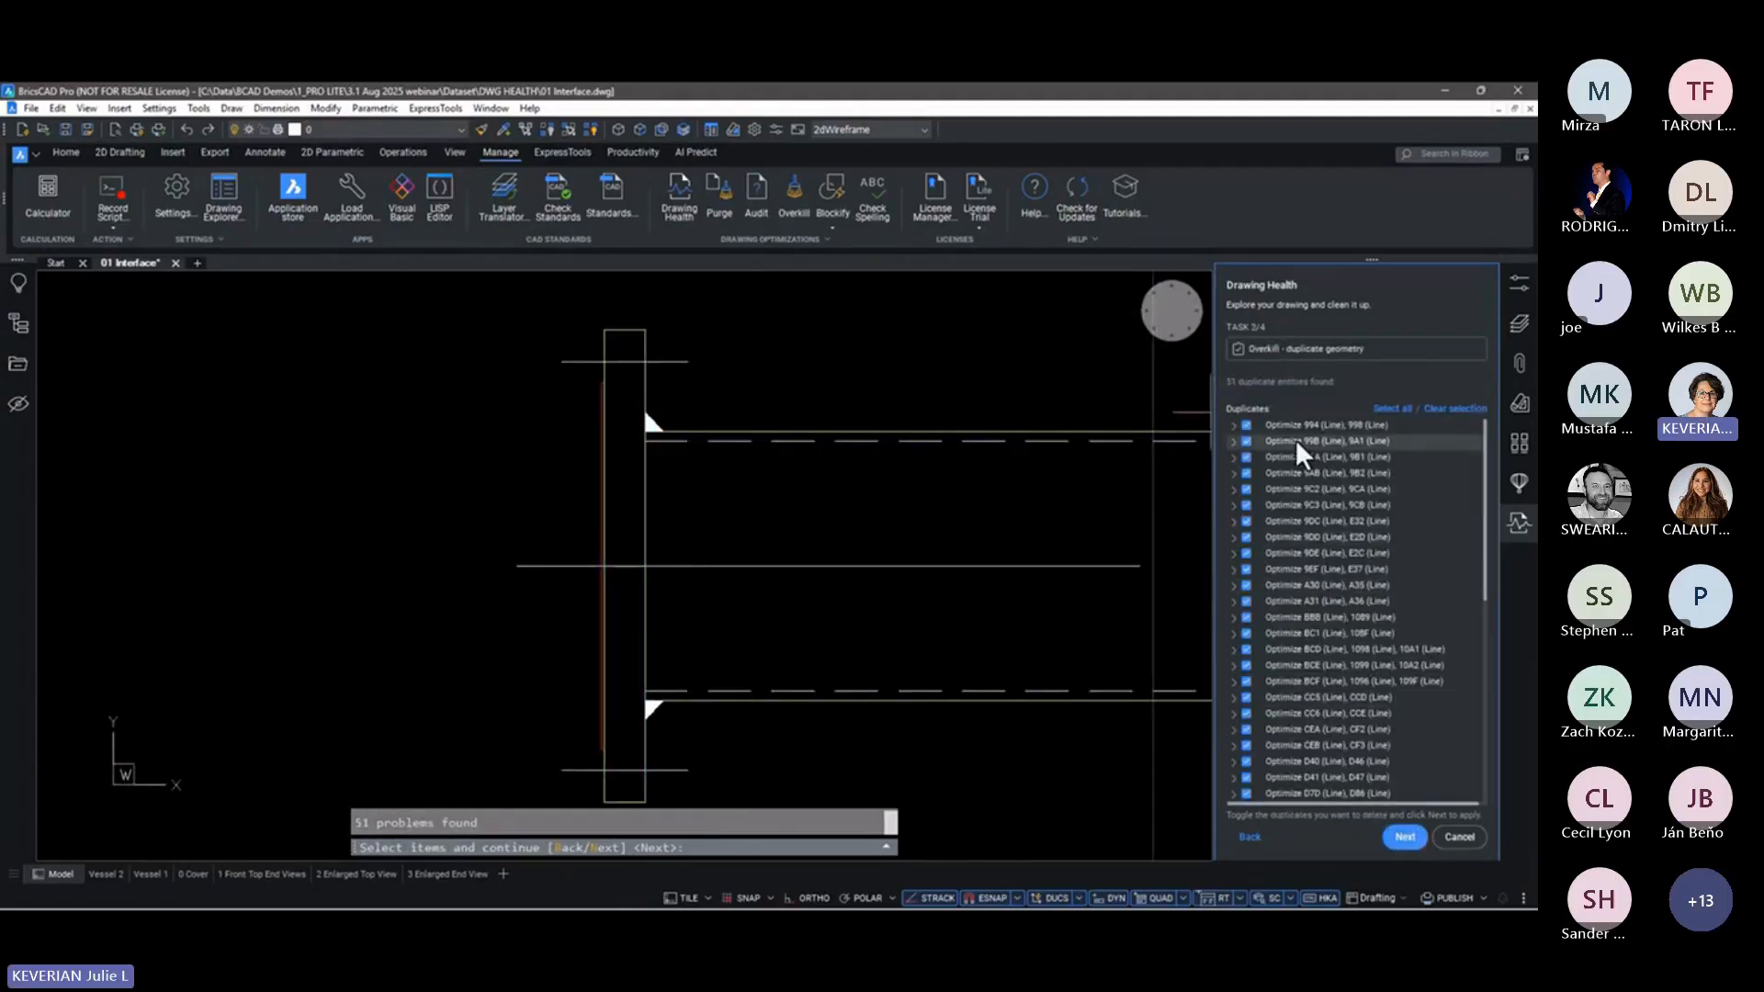
Expand the duplicate line pairs 994/998 and 9AA/9B1 in the Overkill task and zoom to each pair
click(1233, 426)
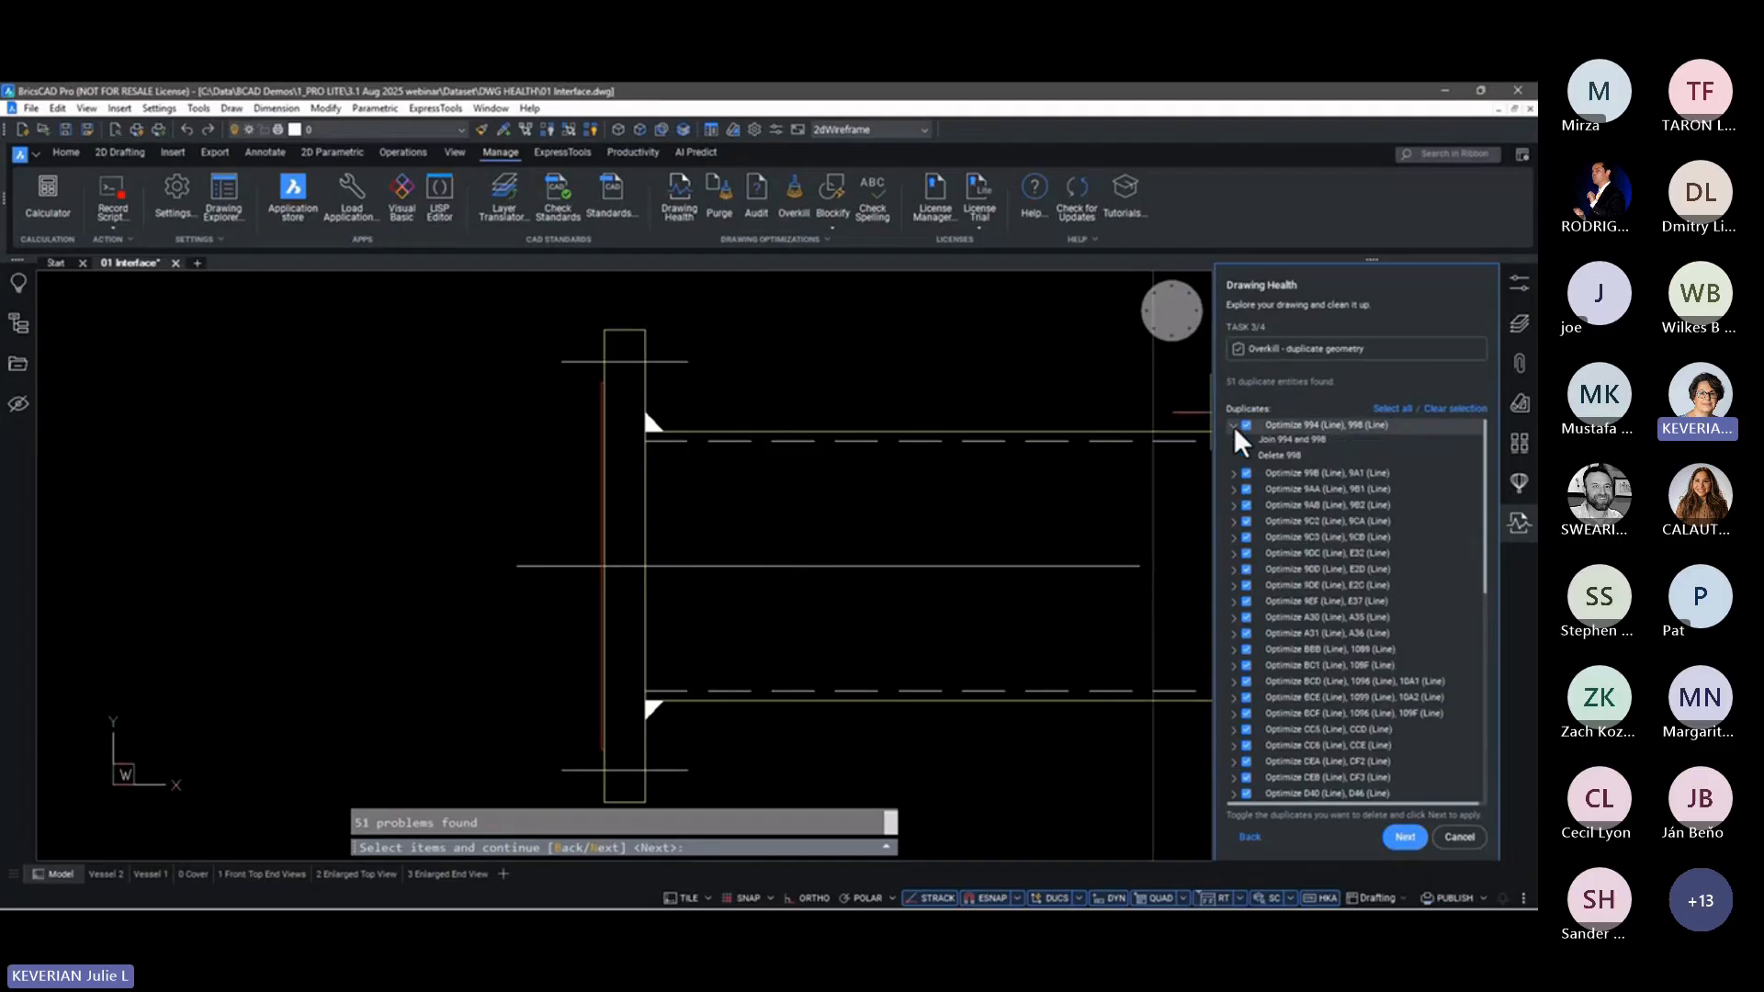
right_click(1308, 427)
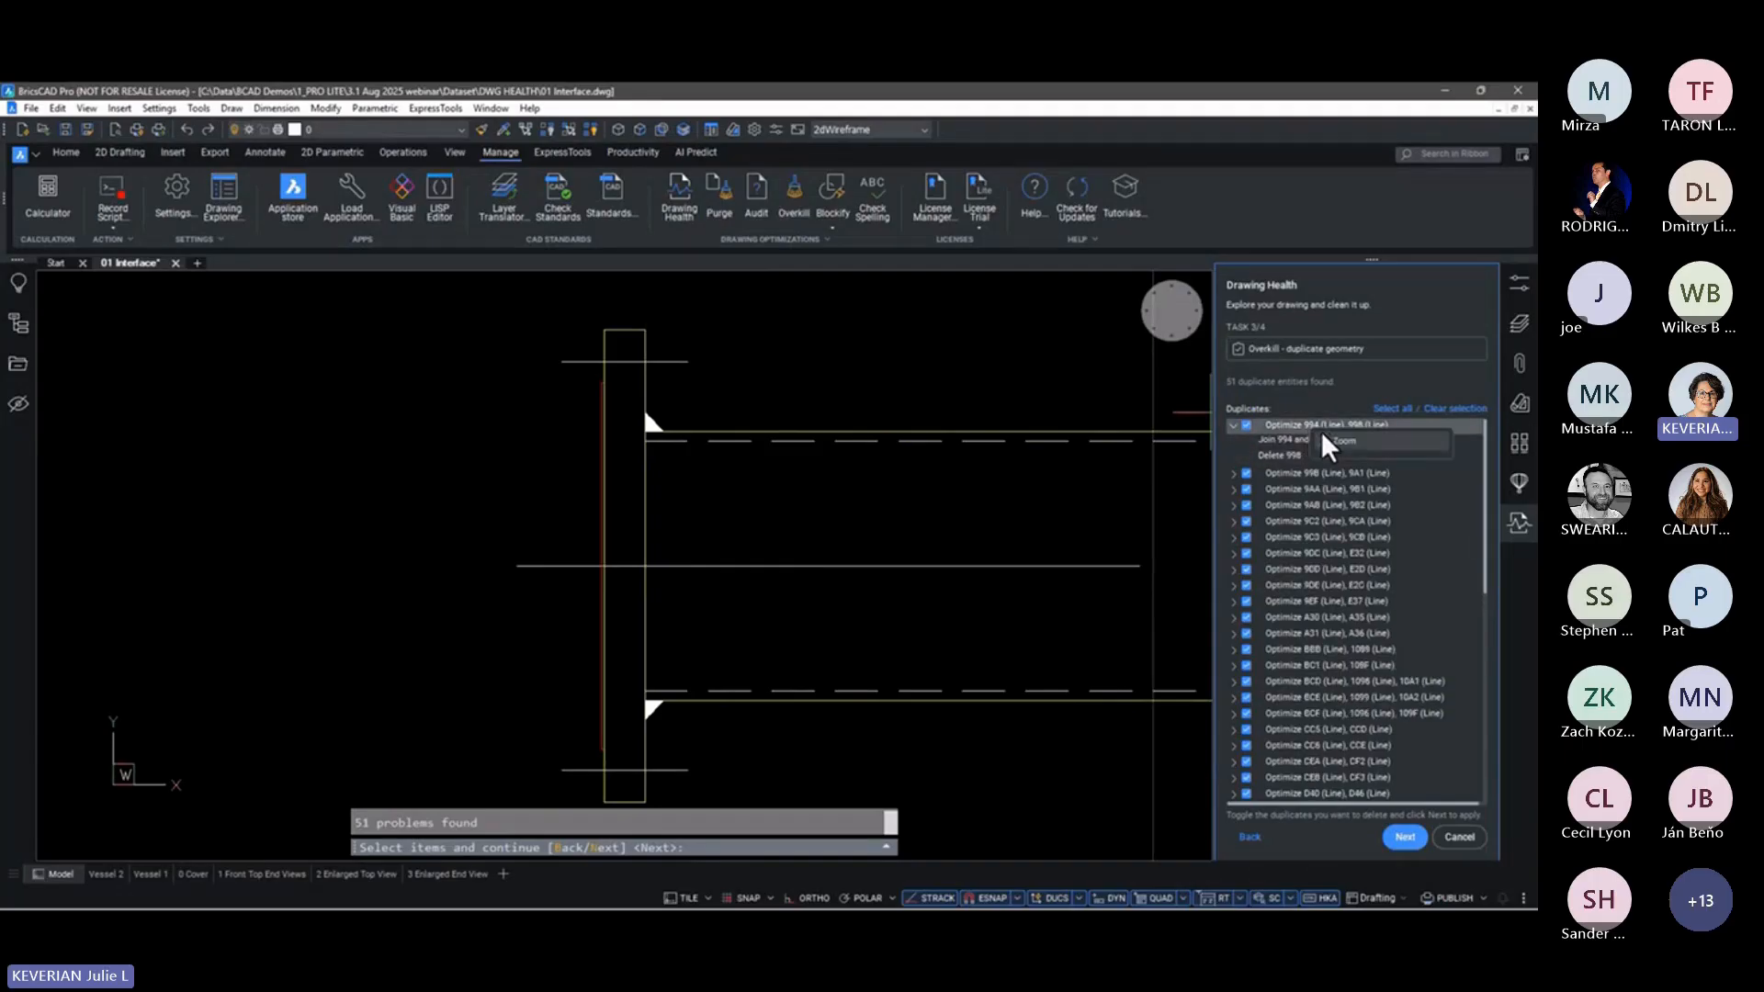
click(1331, 439)
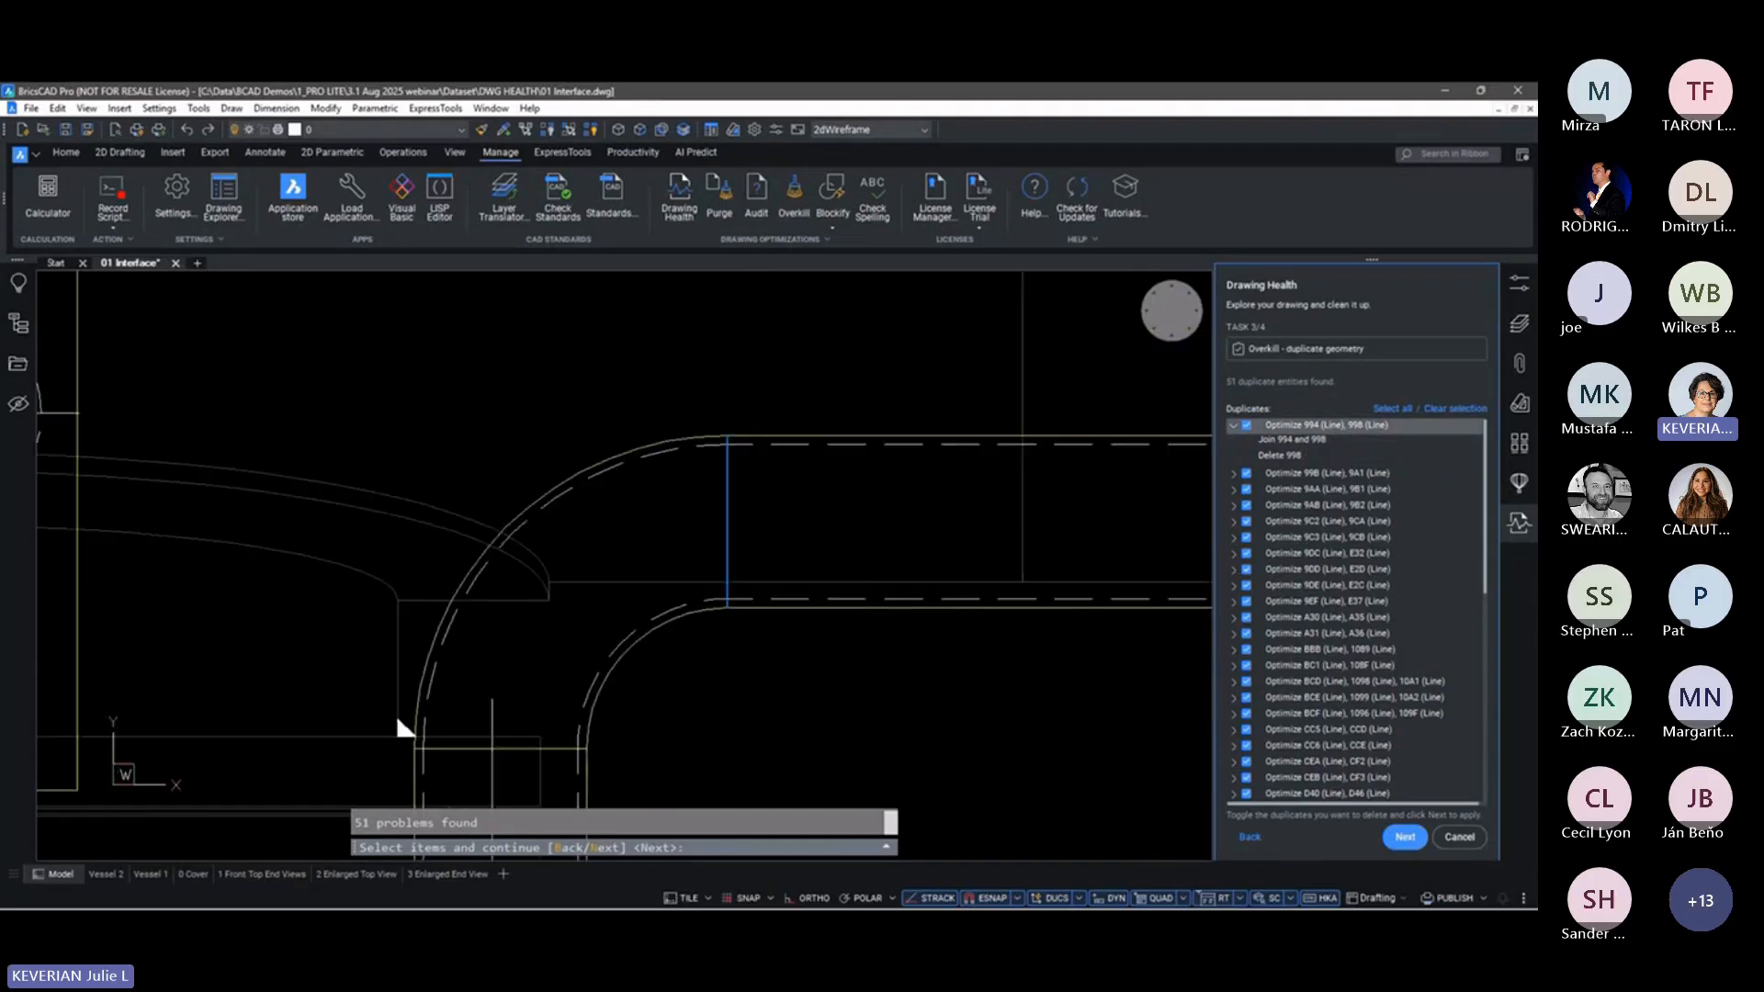
click(1233, 490)
right_click(1312, 489)
click(1348, 499)
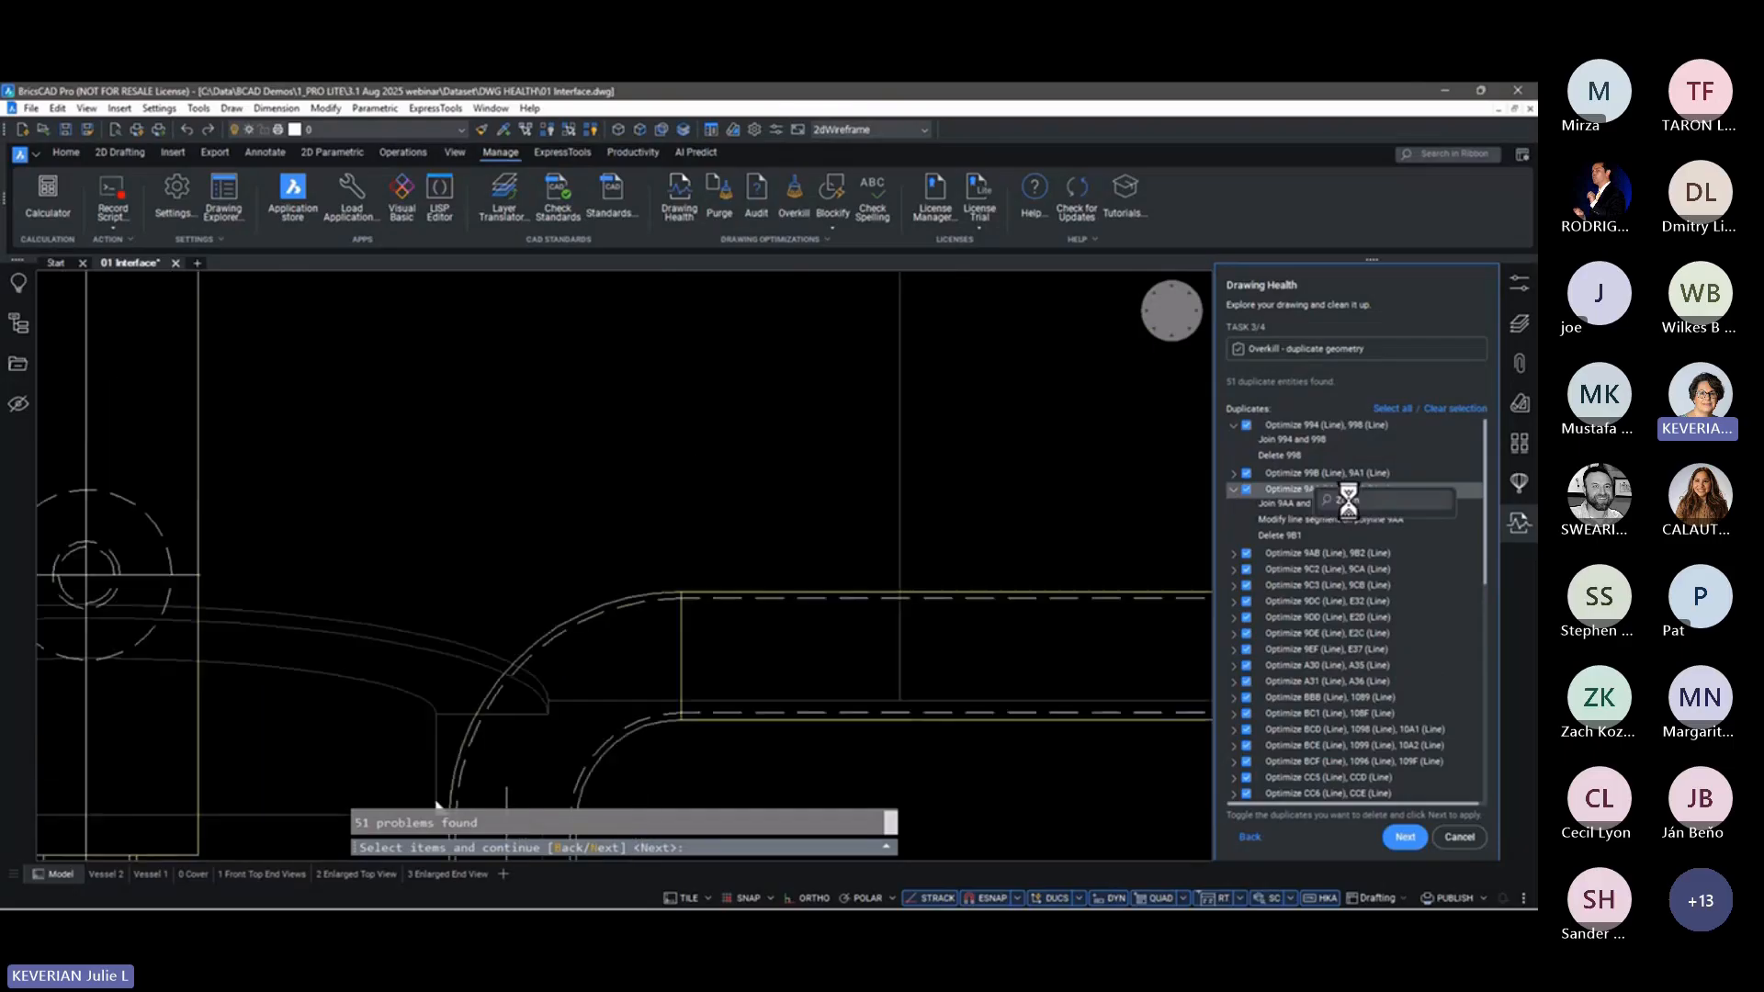
Review the remaining duplicate line pairs in the Overkill task and apply all the checked optimizations
scroll(743, 560, down, 5)
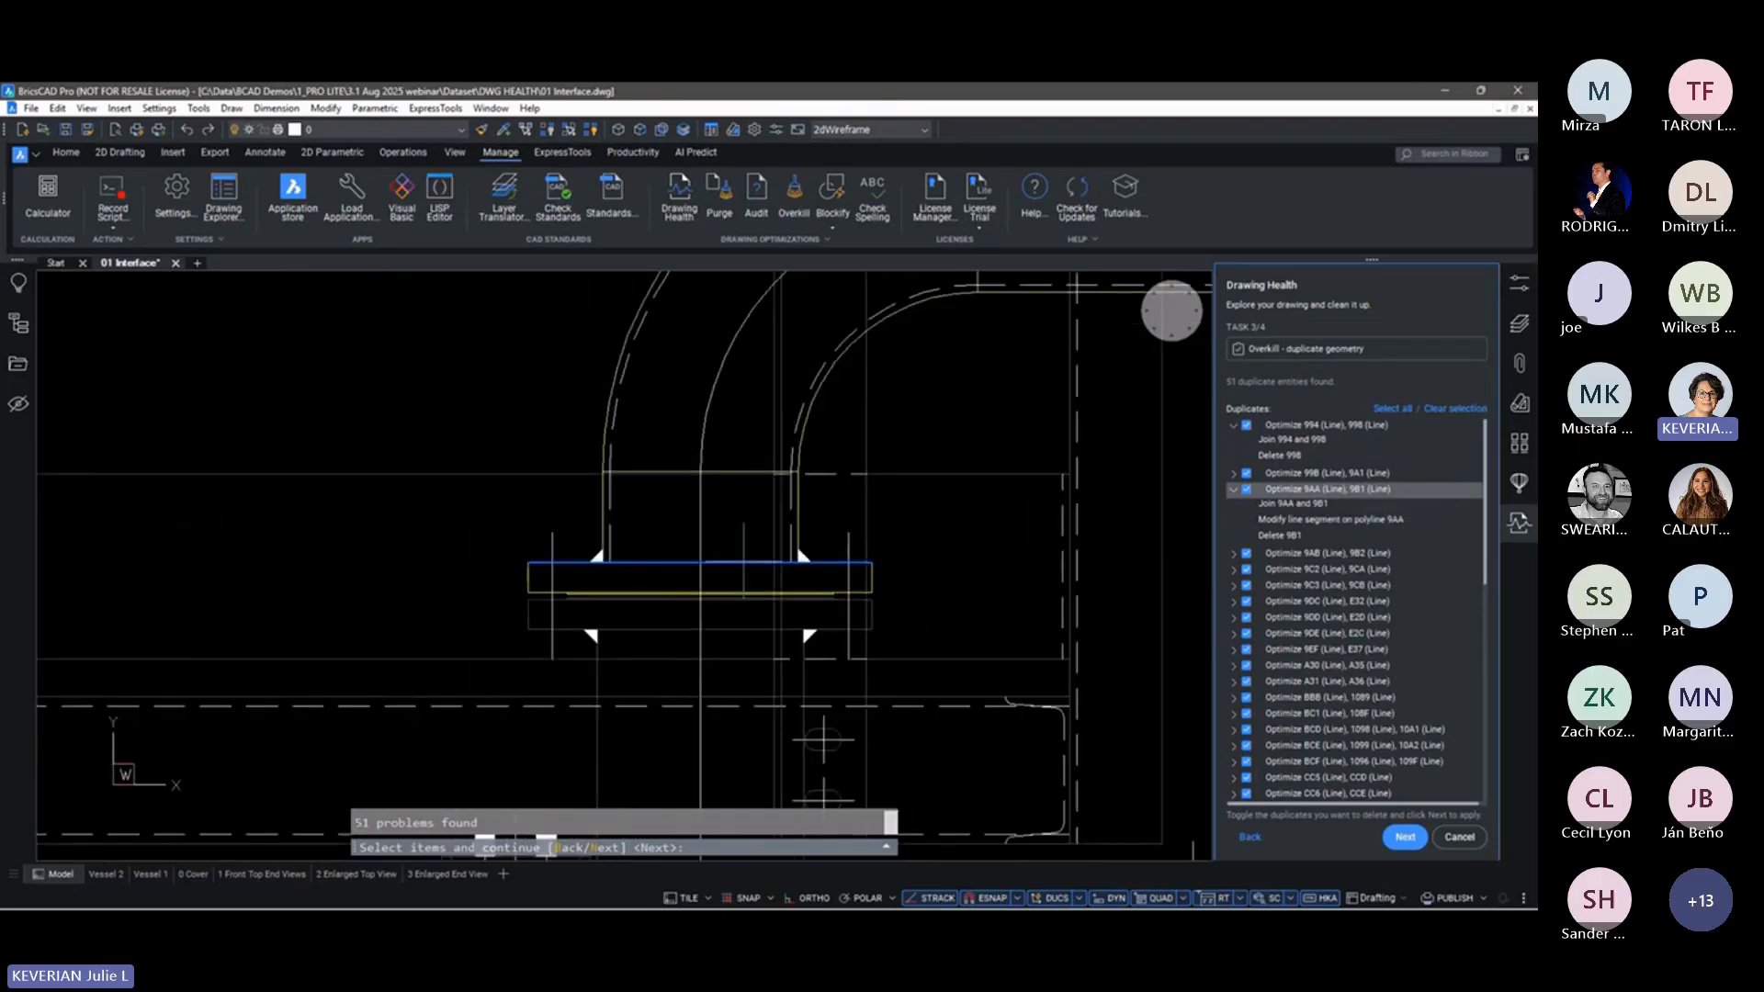
scroll(1332, 527, down, 10)
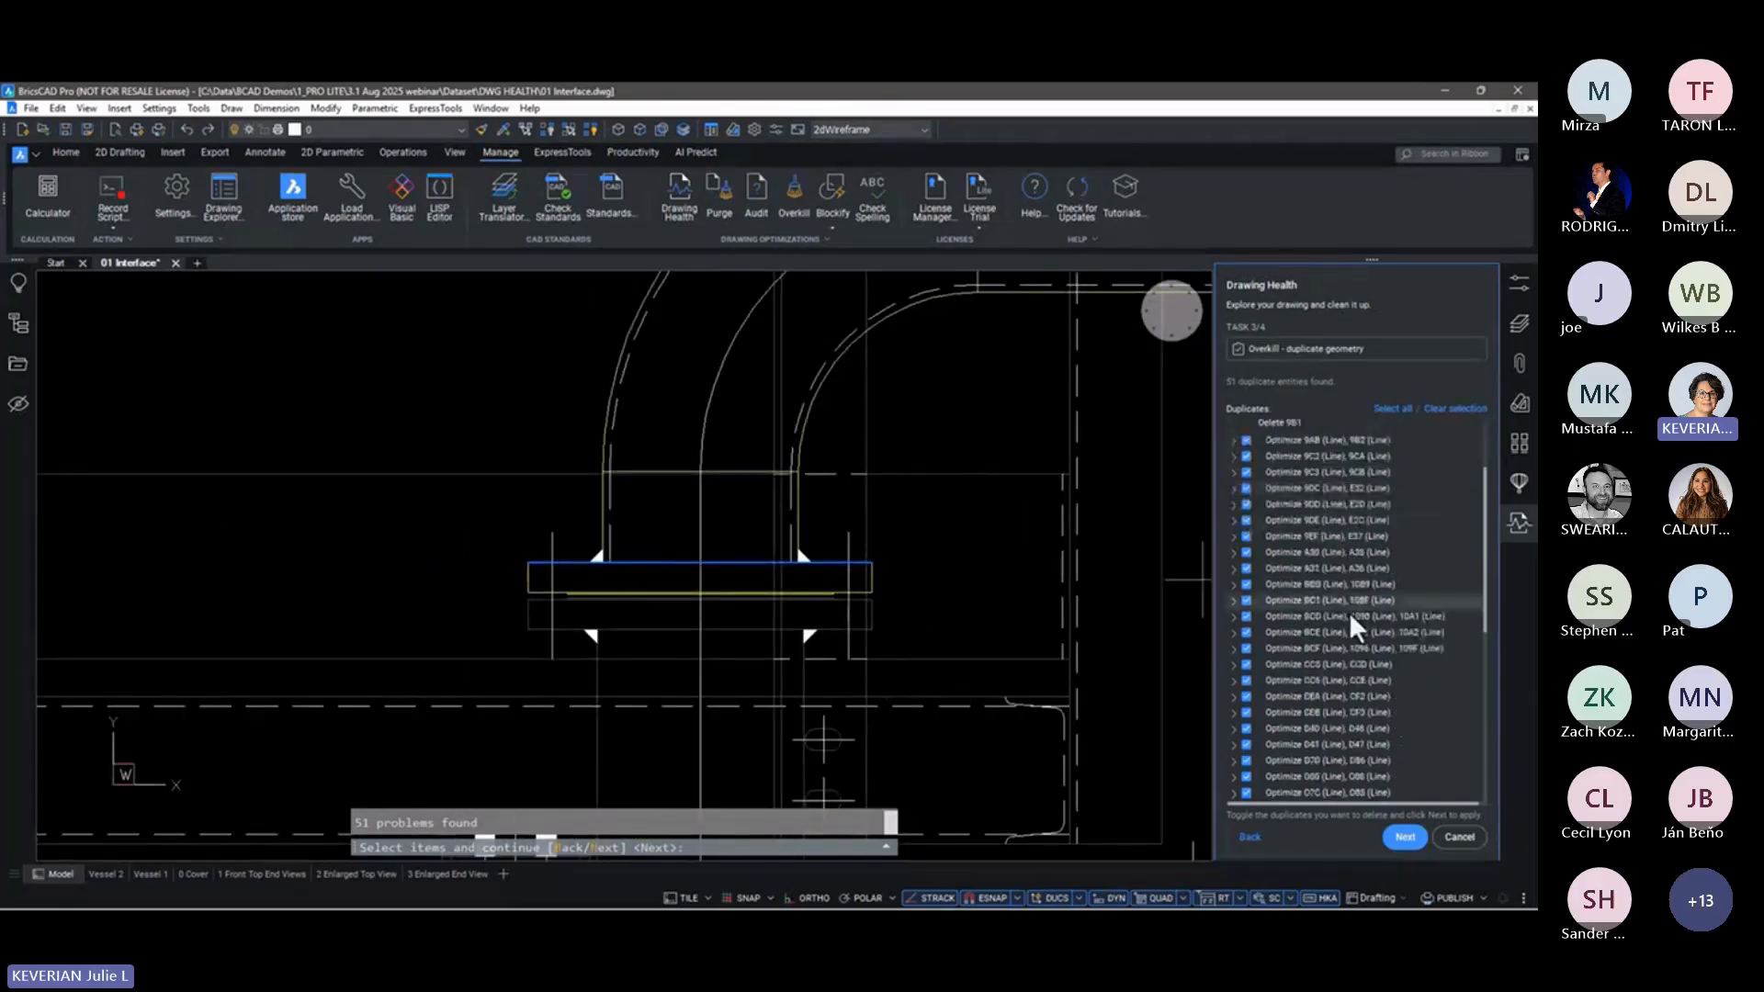
click(1403, 838)
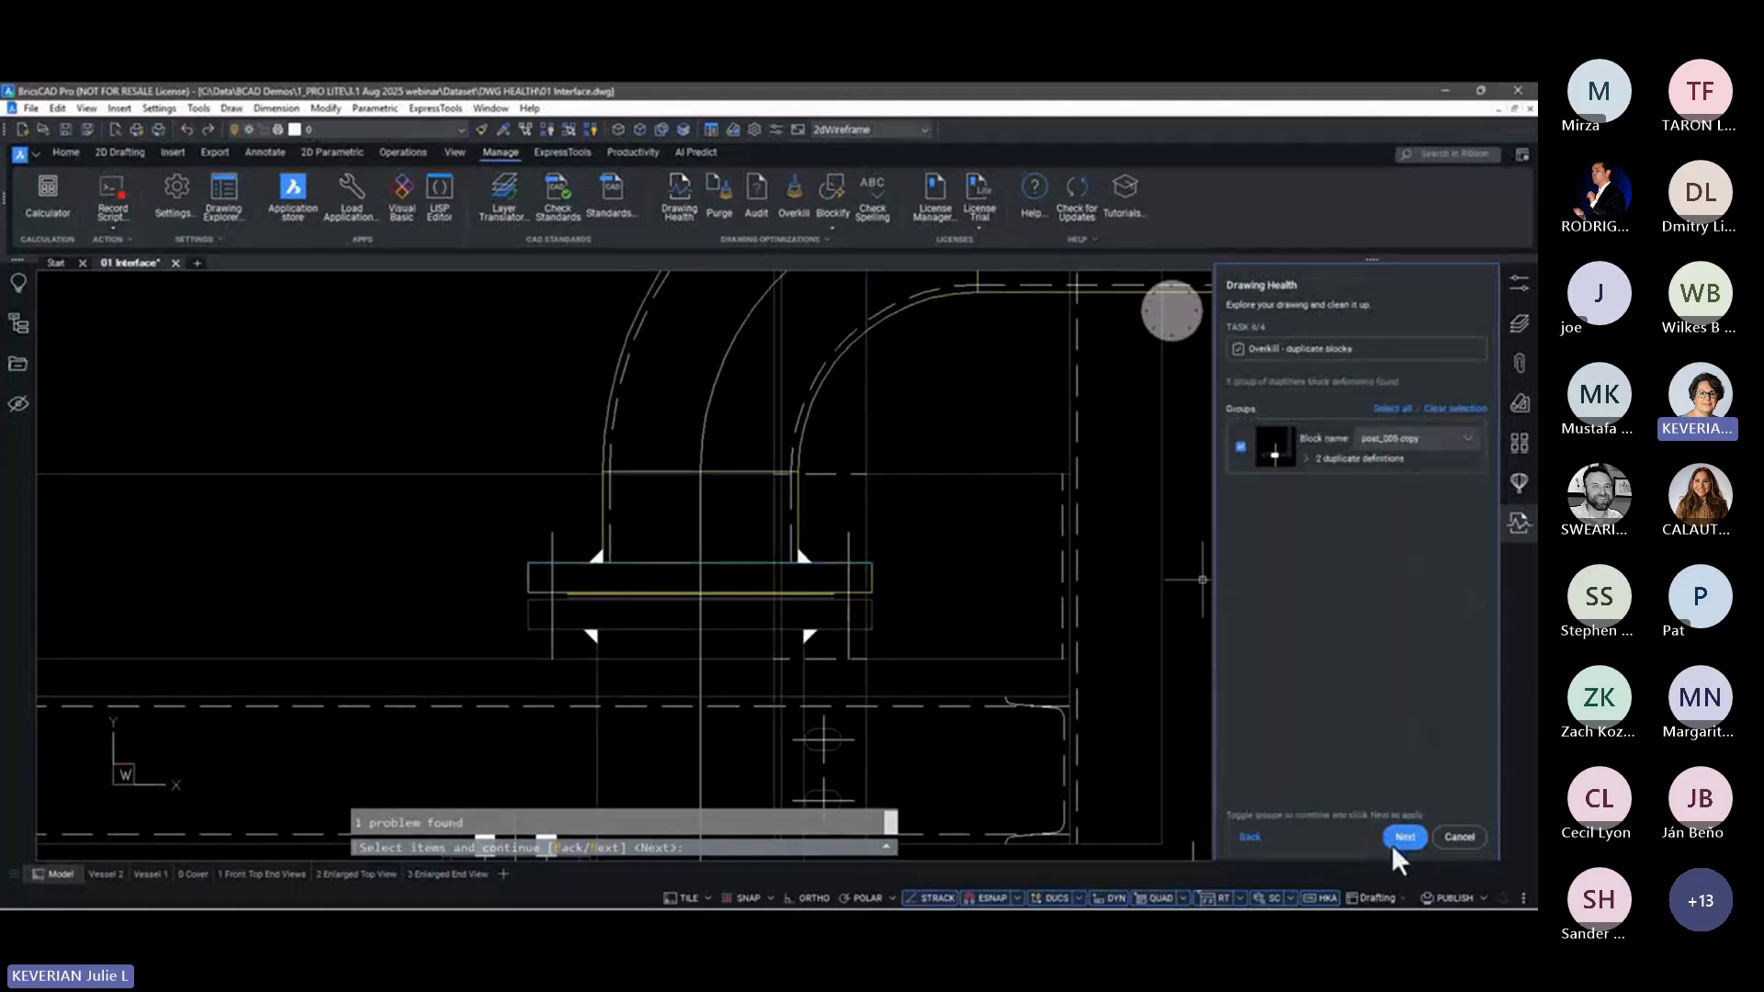
Expand the duplicate block definitions and zoom to the references of post_005 copy and post_005 in the drawing
click(1305, 459)
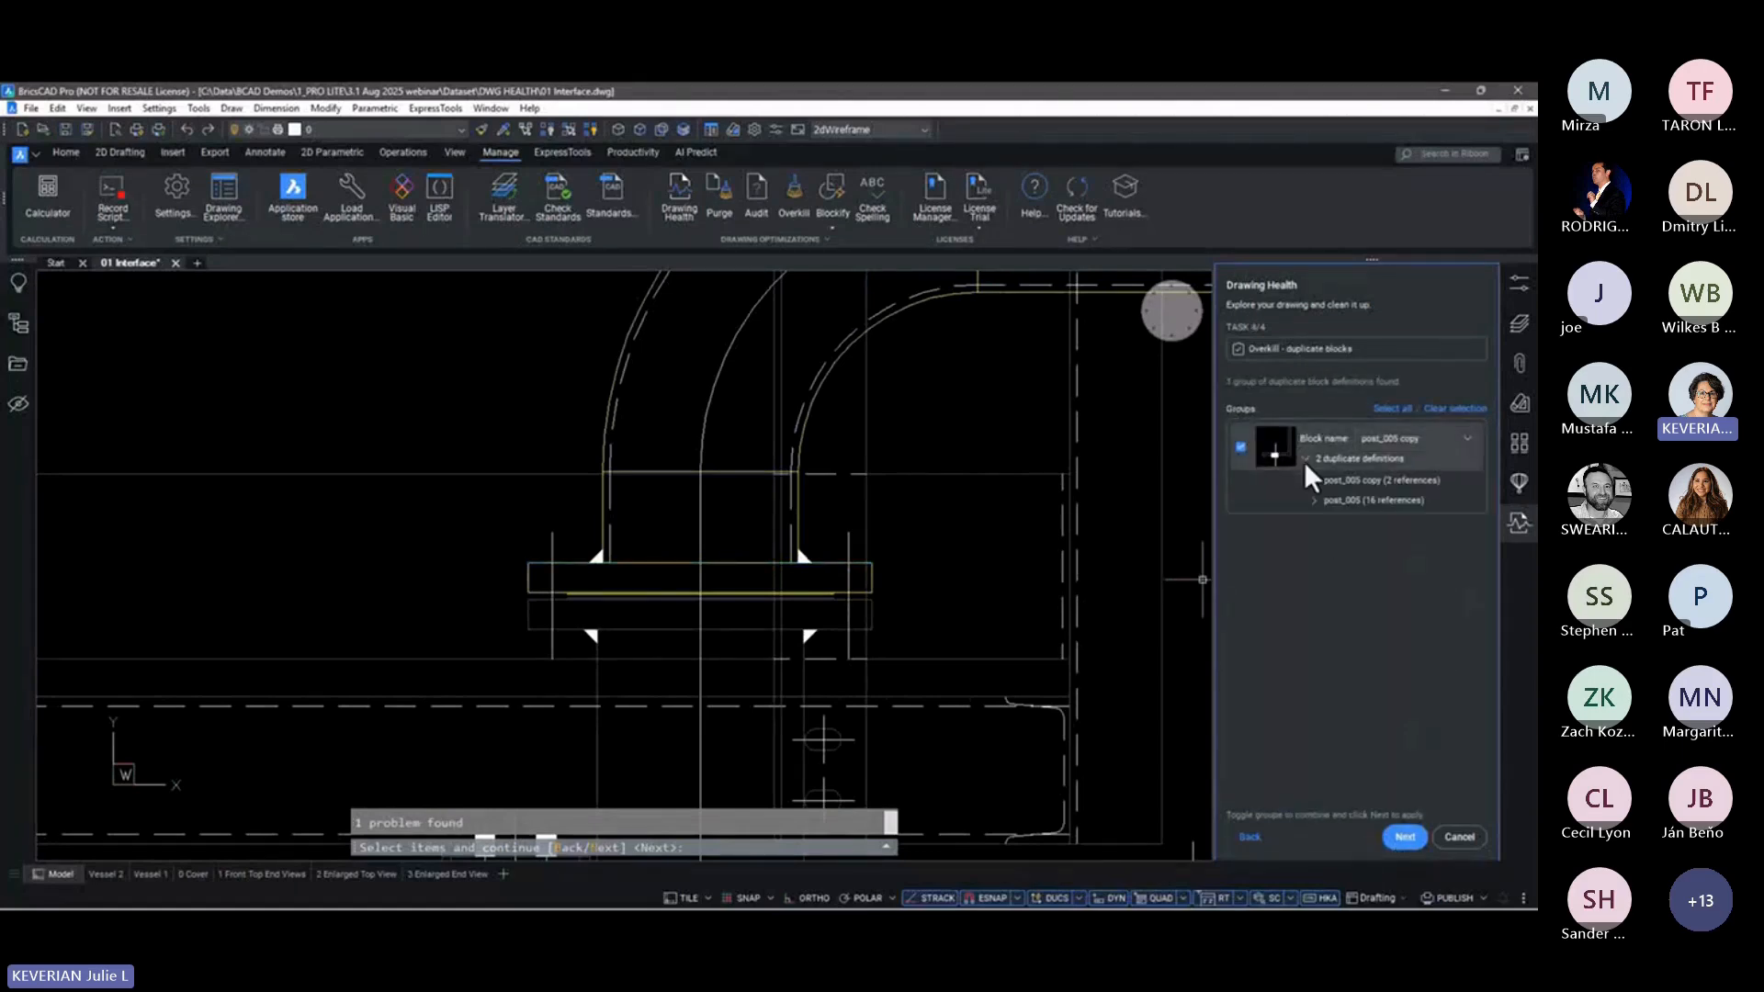
right_click(1369, 478)
click(1386, 490)
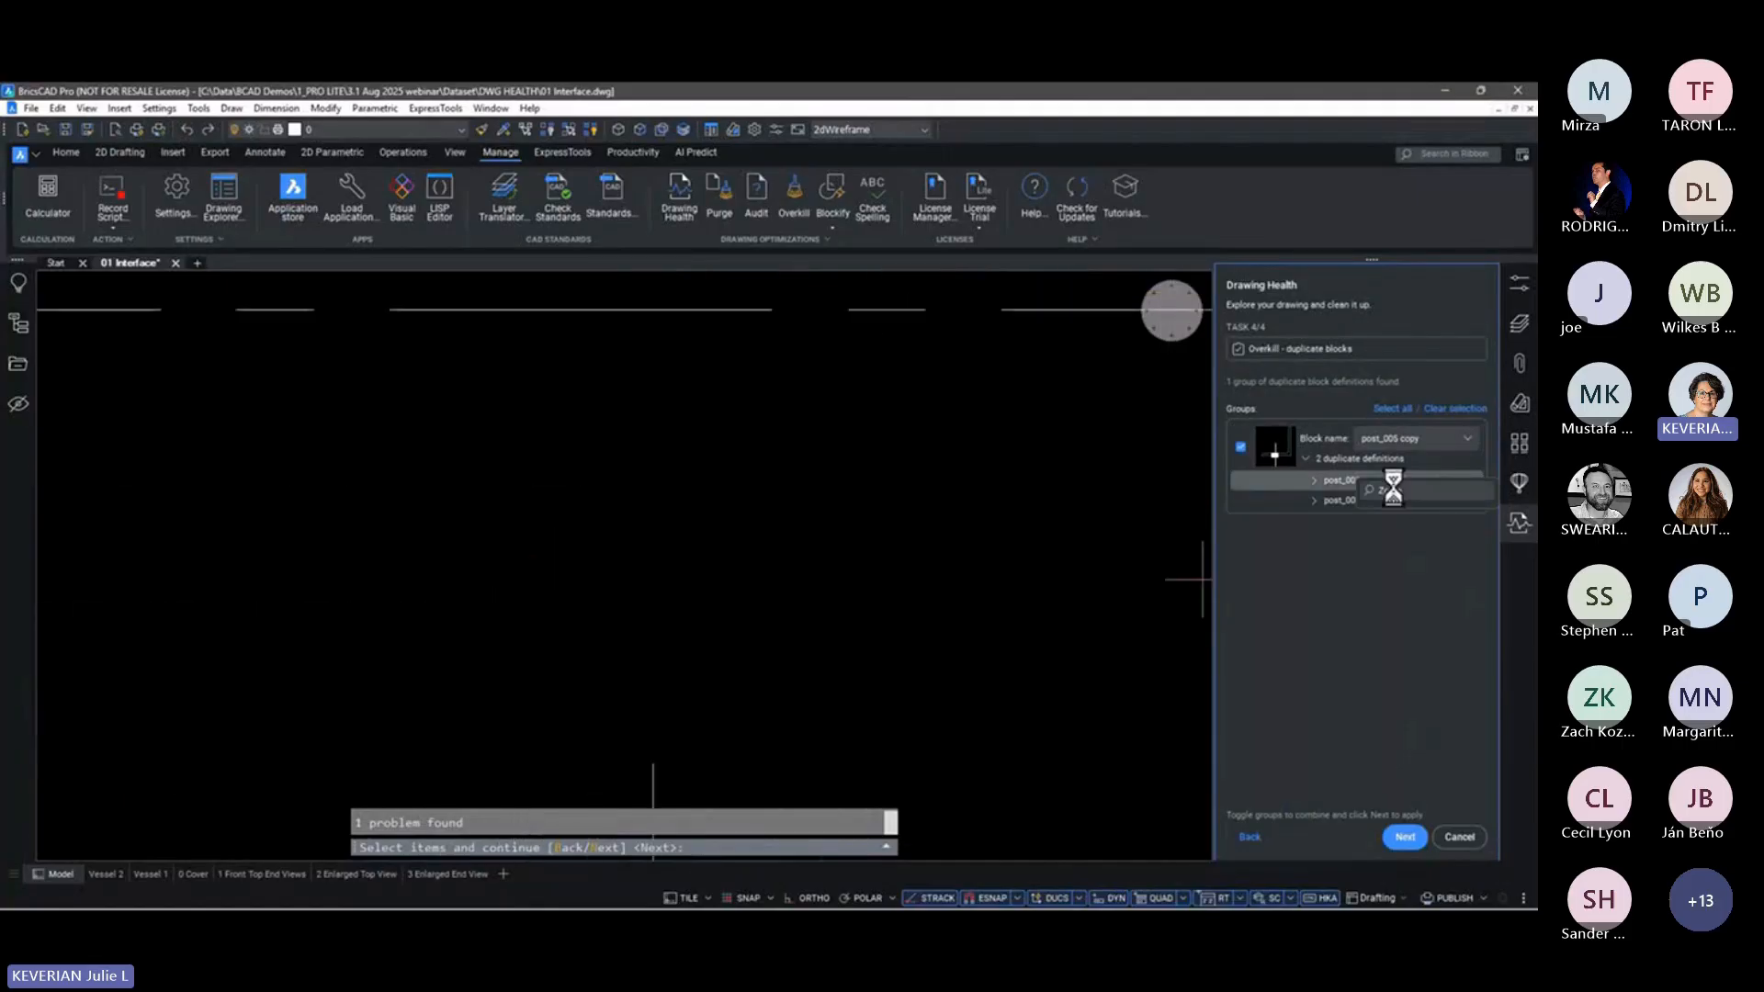
click(1315, 503)
right_click(1381, 500)
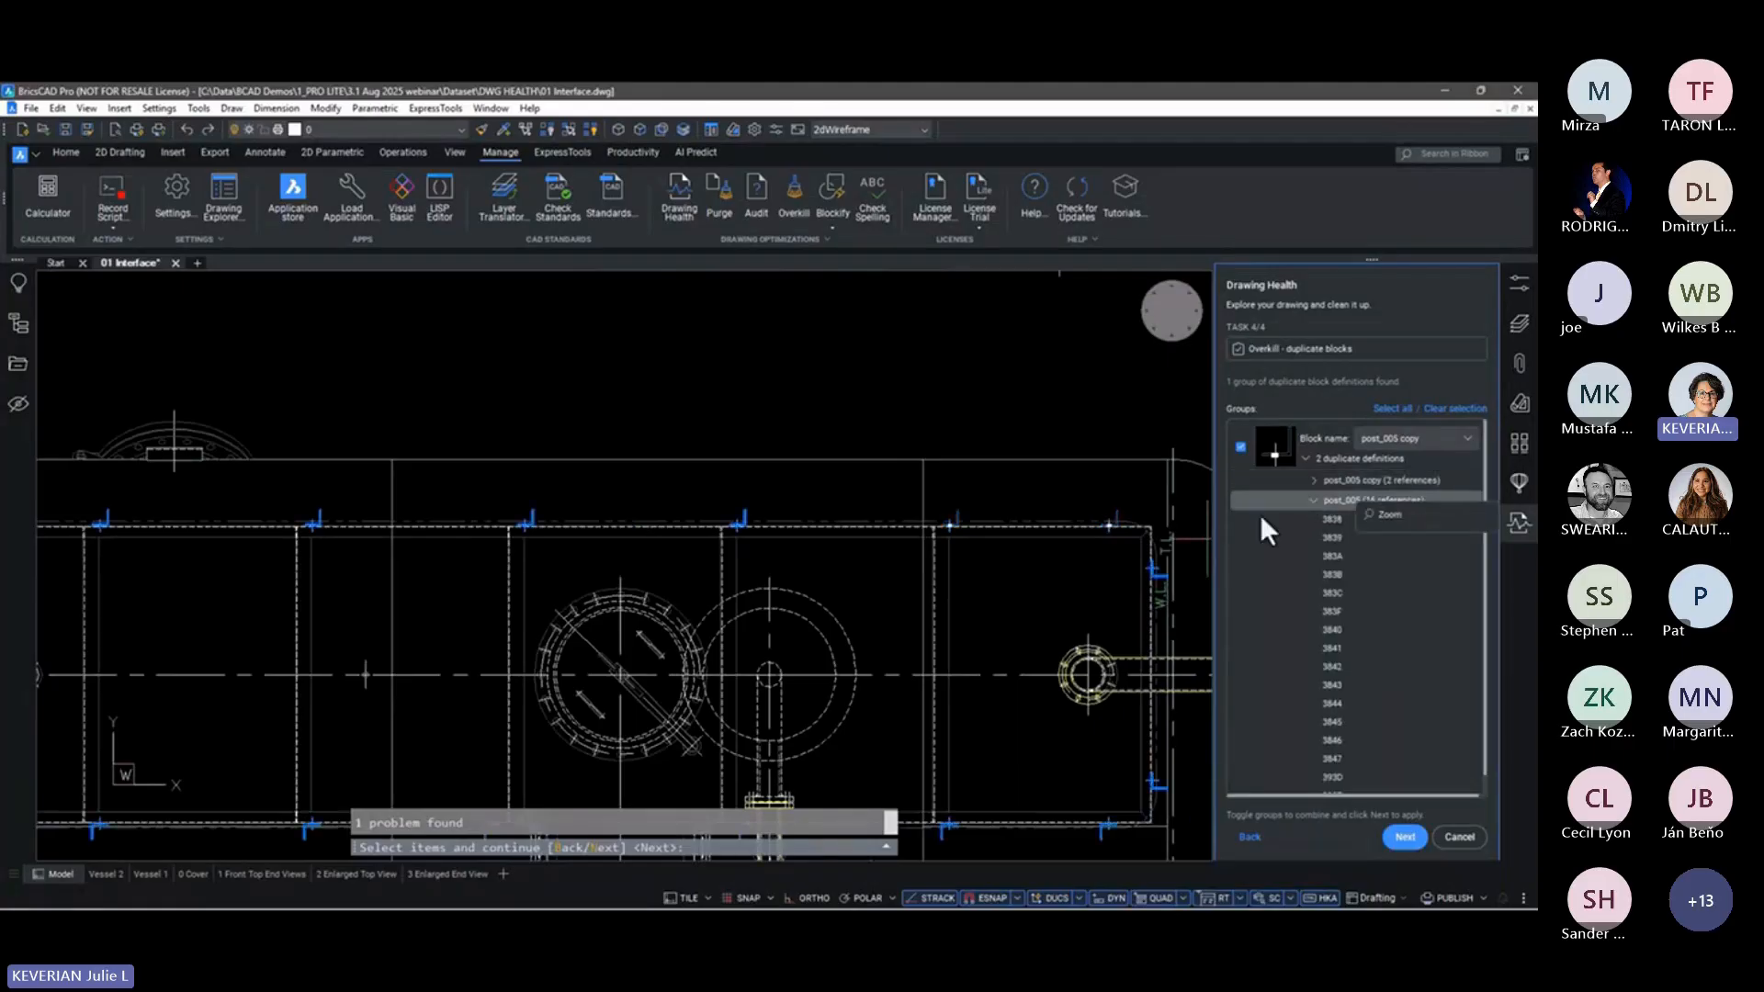
scroll(1064, 533, down, 3)
middle_drag(1044, 552, 885, 484)
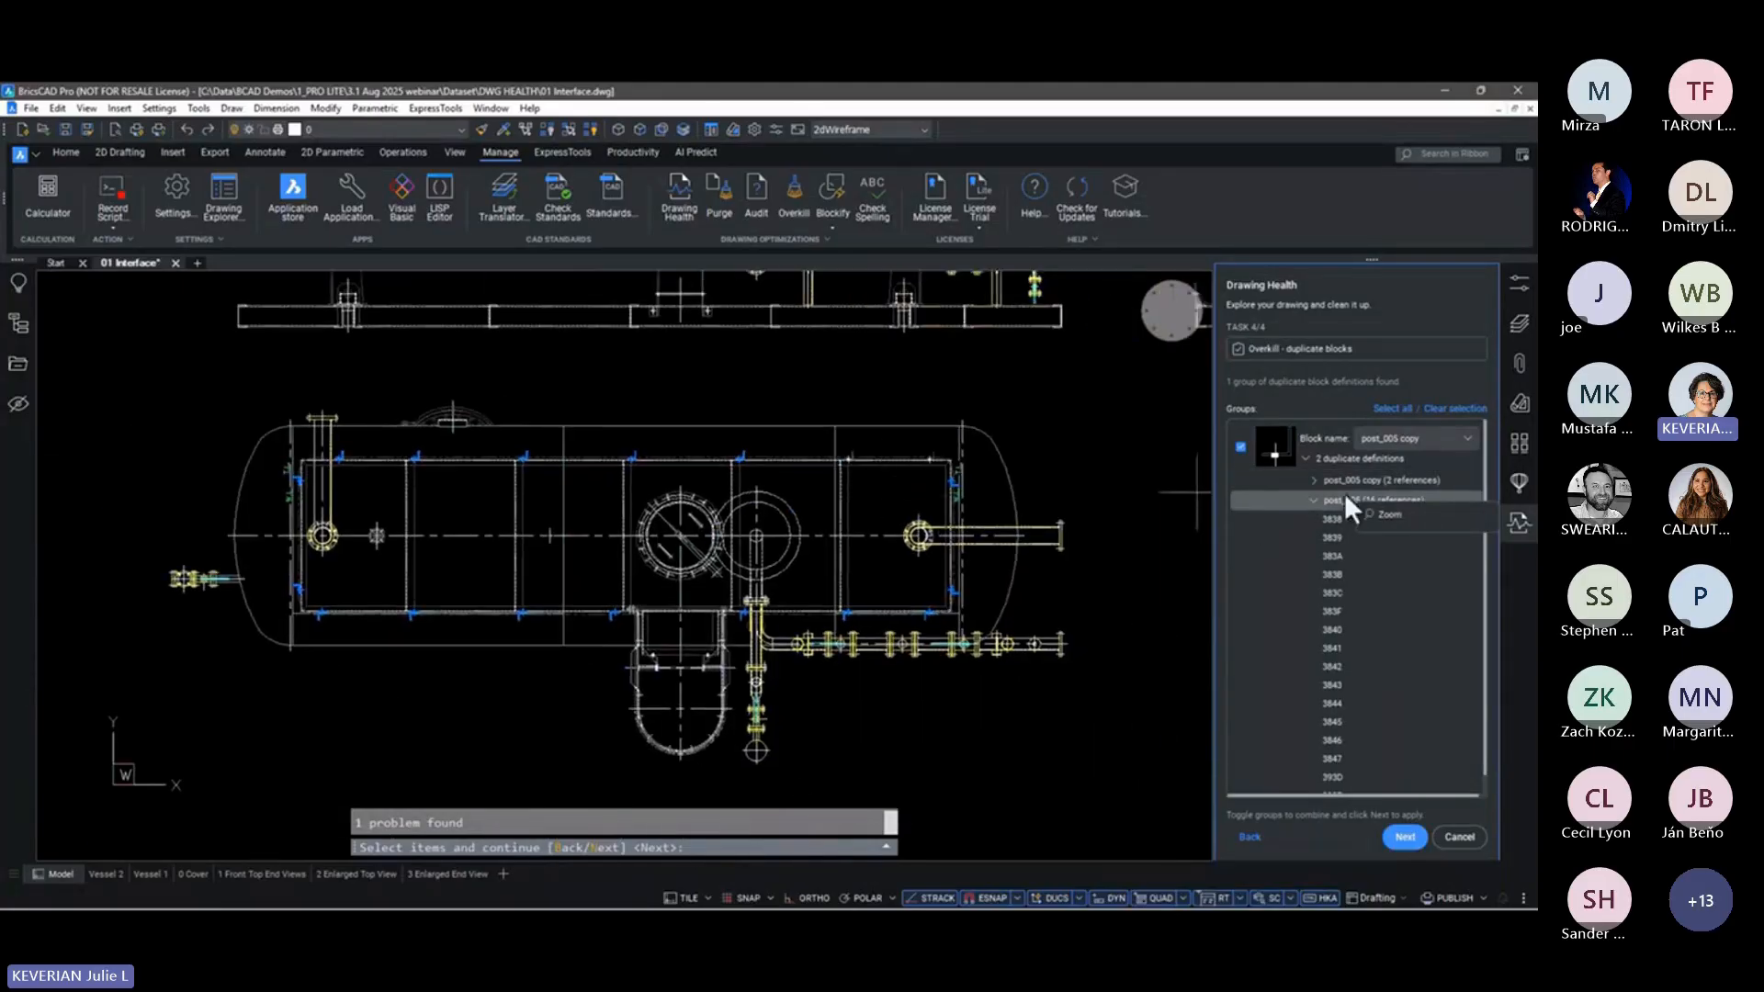
Choose post_005 as the block name to keep and combine the duplicate definitions into it
click(1468, 439)
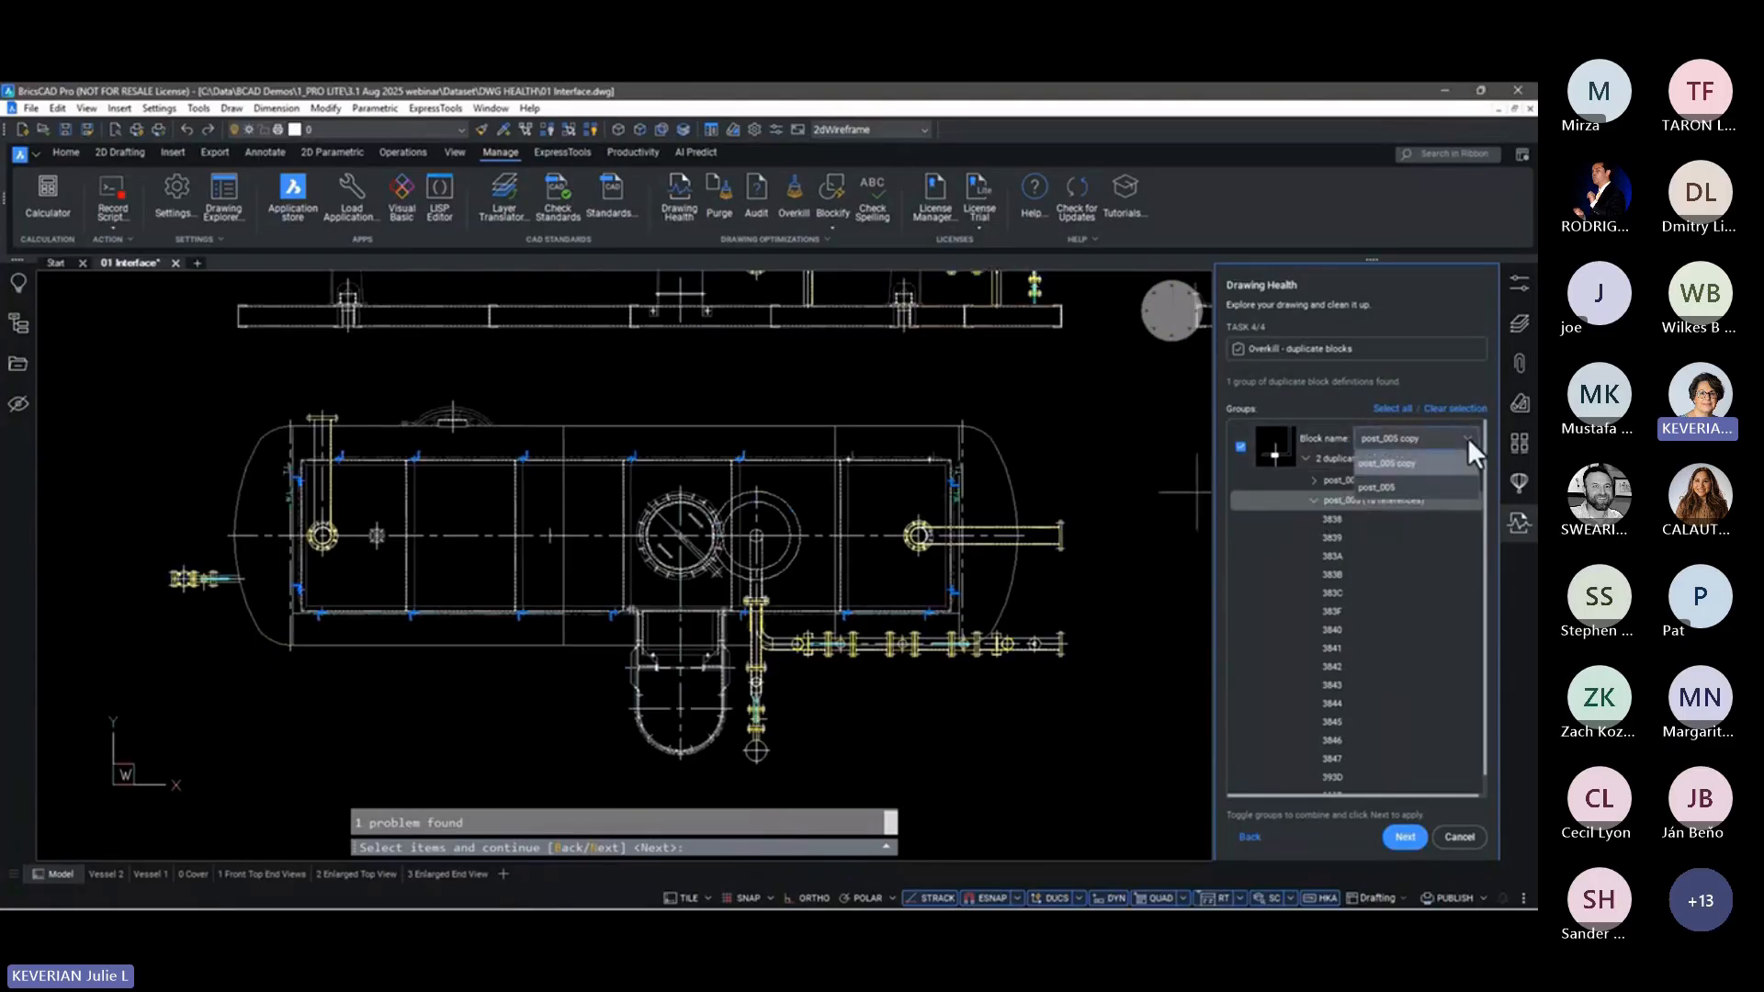
click(1384, 486)
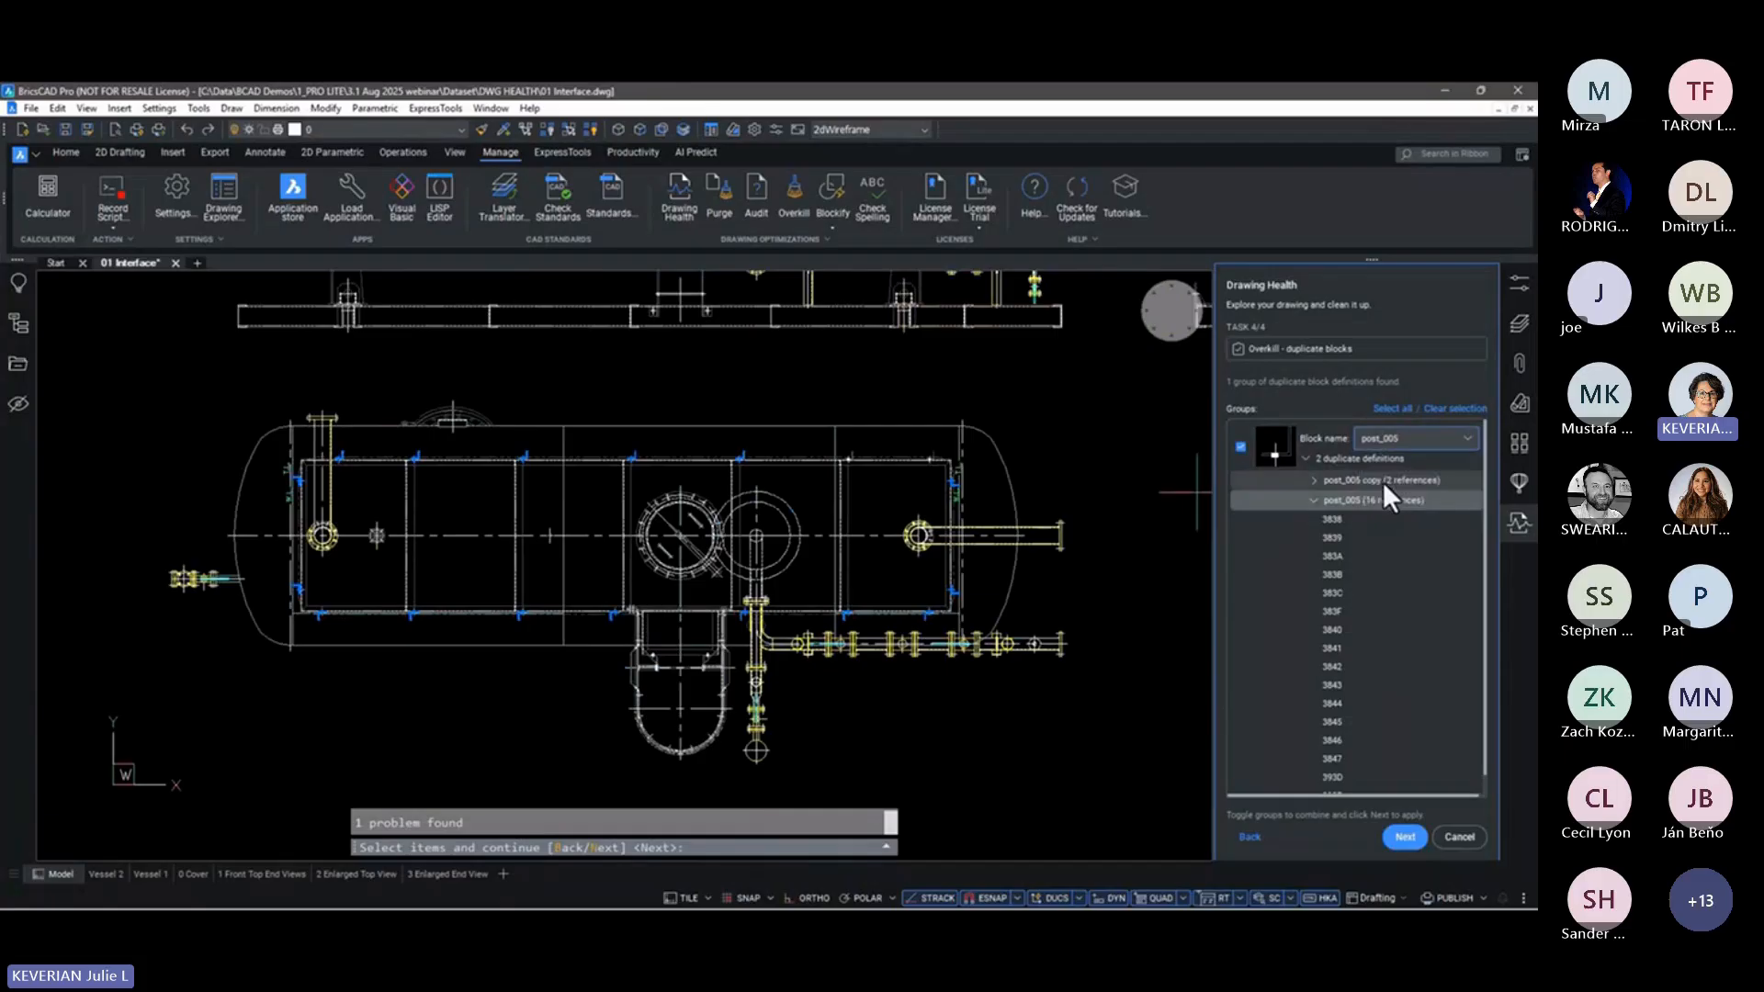
click(1404, 836)
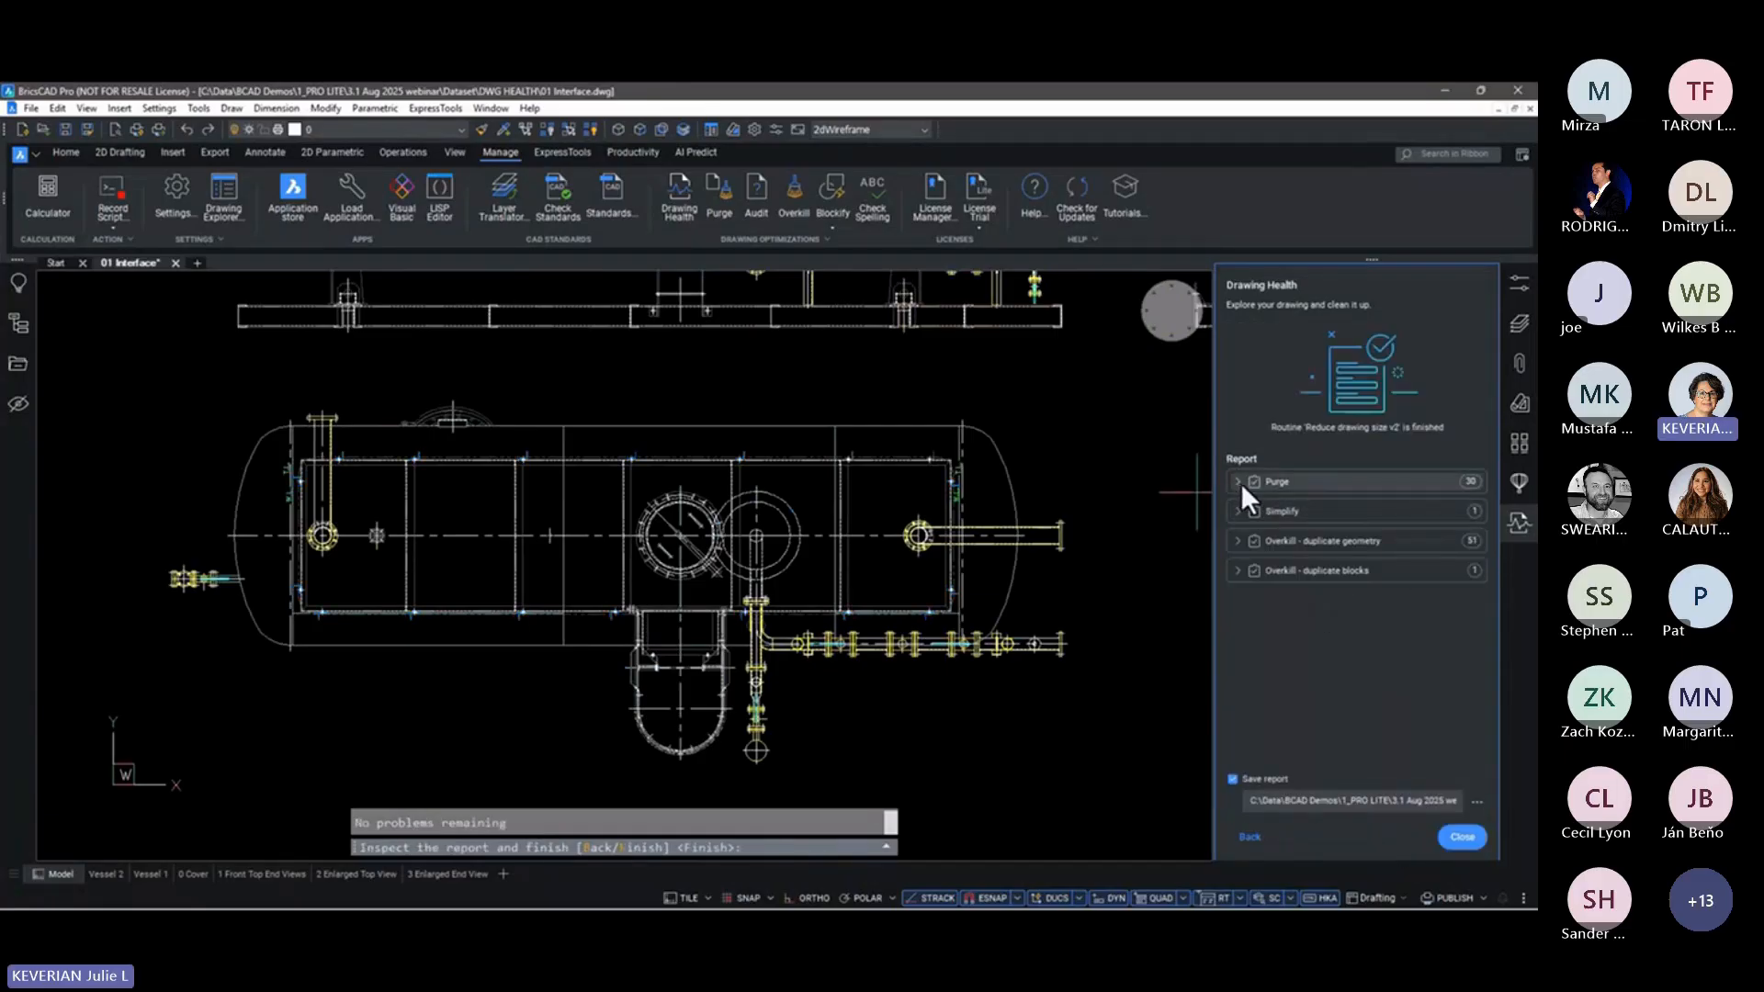
Review the Purge, Simplify, duplicate geometry and duplicate blocks entries in the report, and finish the routine with the report saved
click(1240, 482)
click(1239, 483)
click(1237, 512)
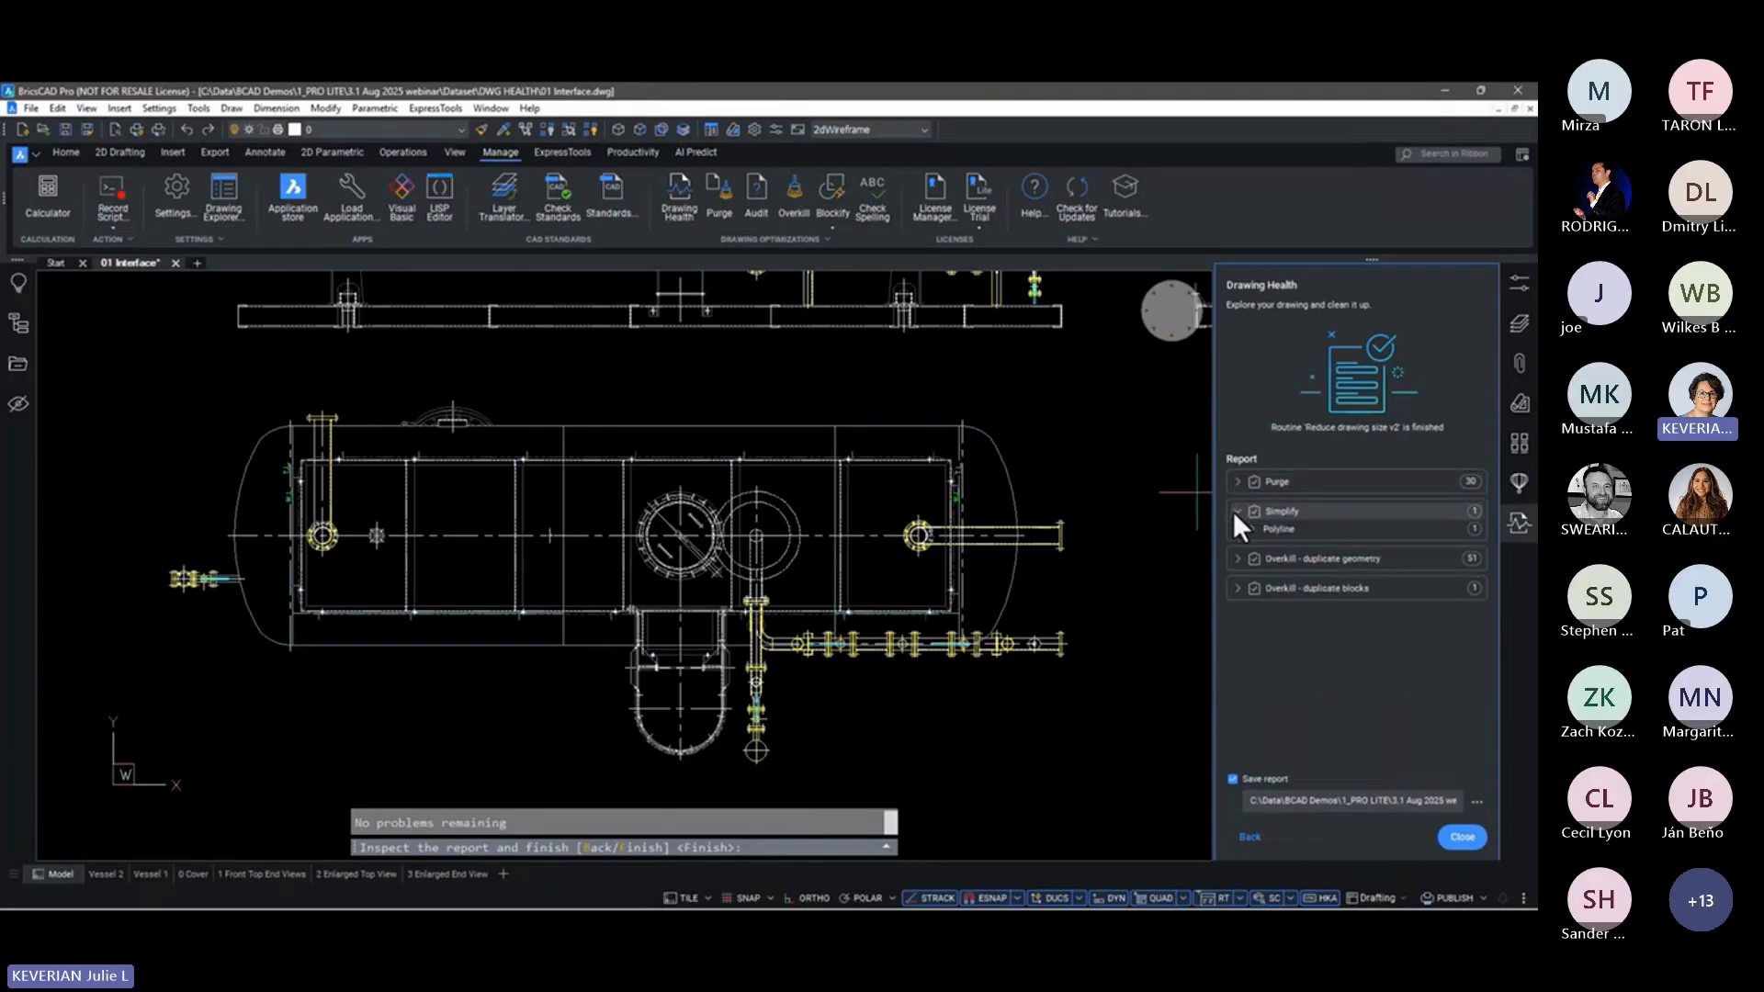
click(1233, 511)
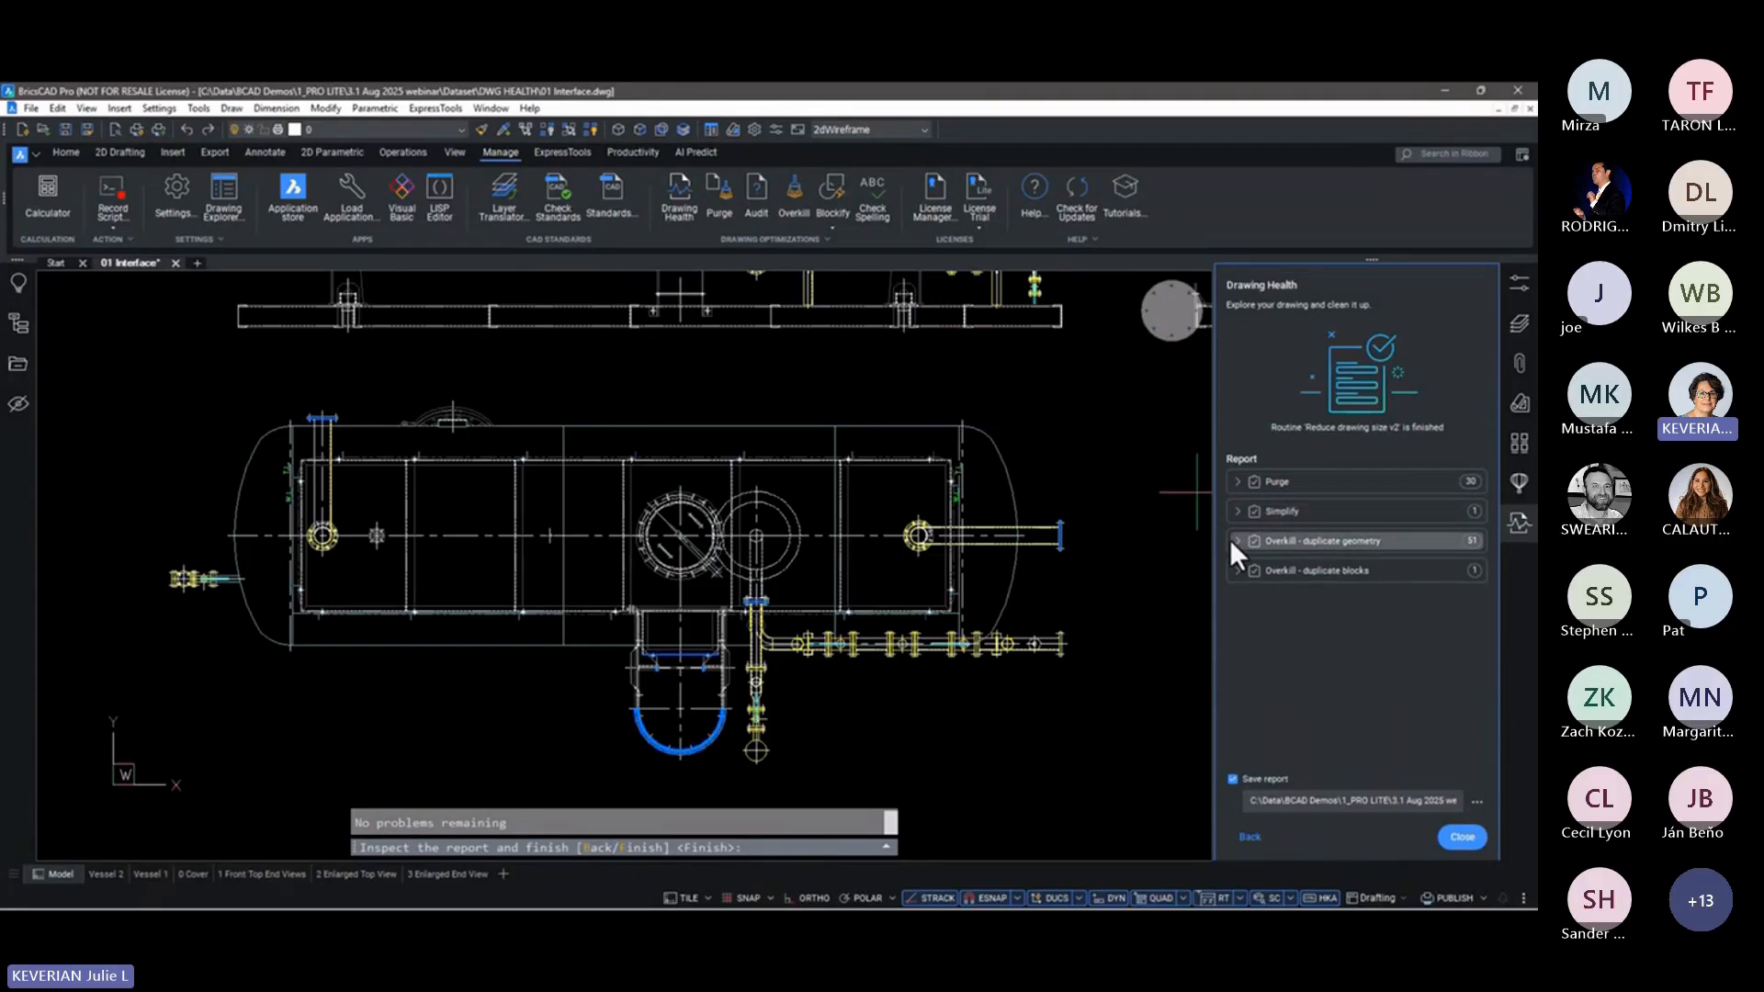
click(1236, 541)
click(1233, 538)
click(1236, 565)
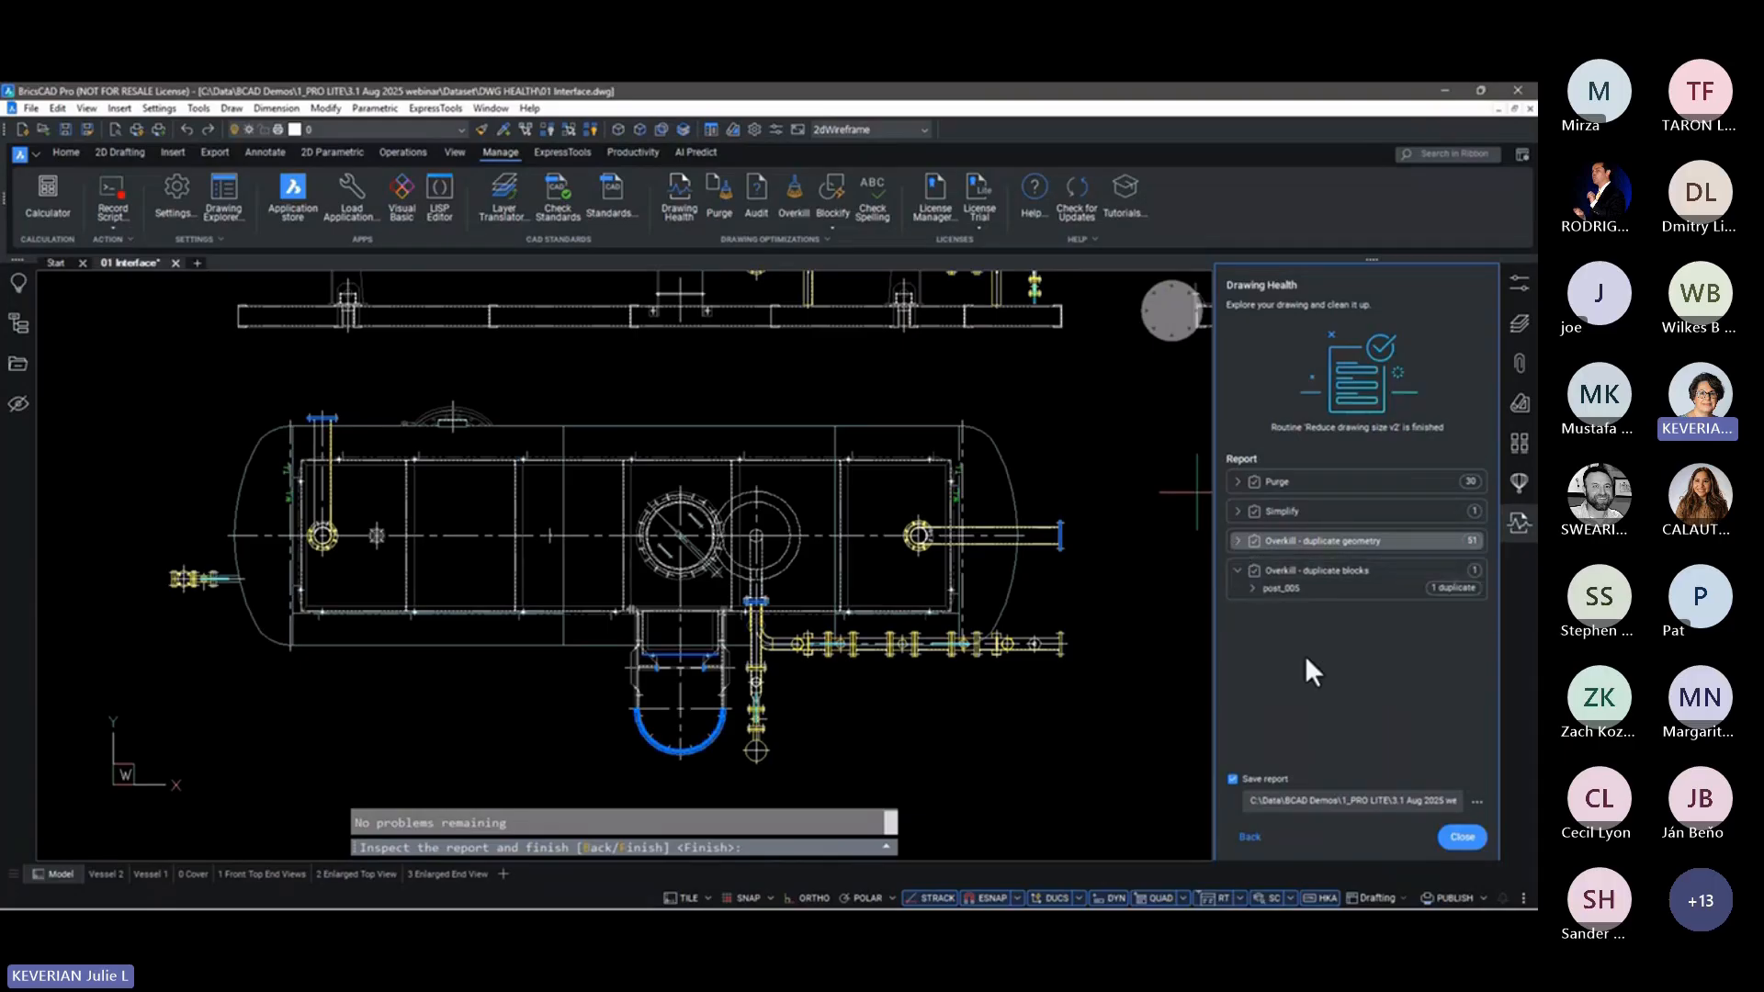
click(1461, 837)
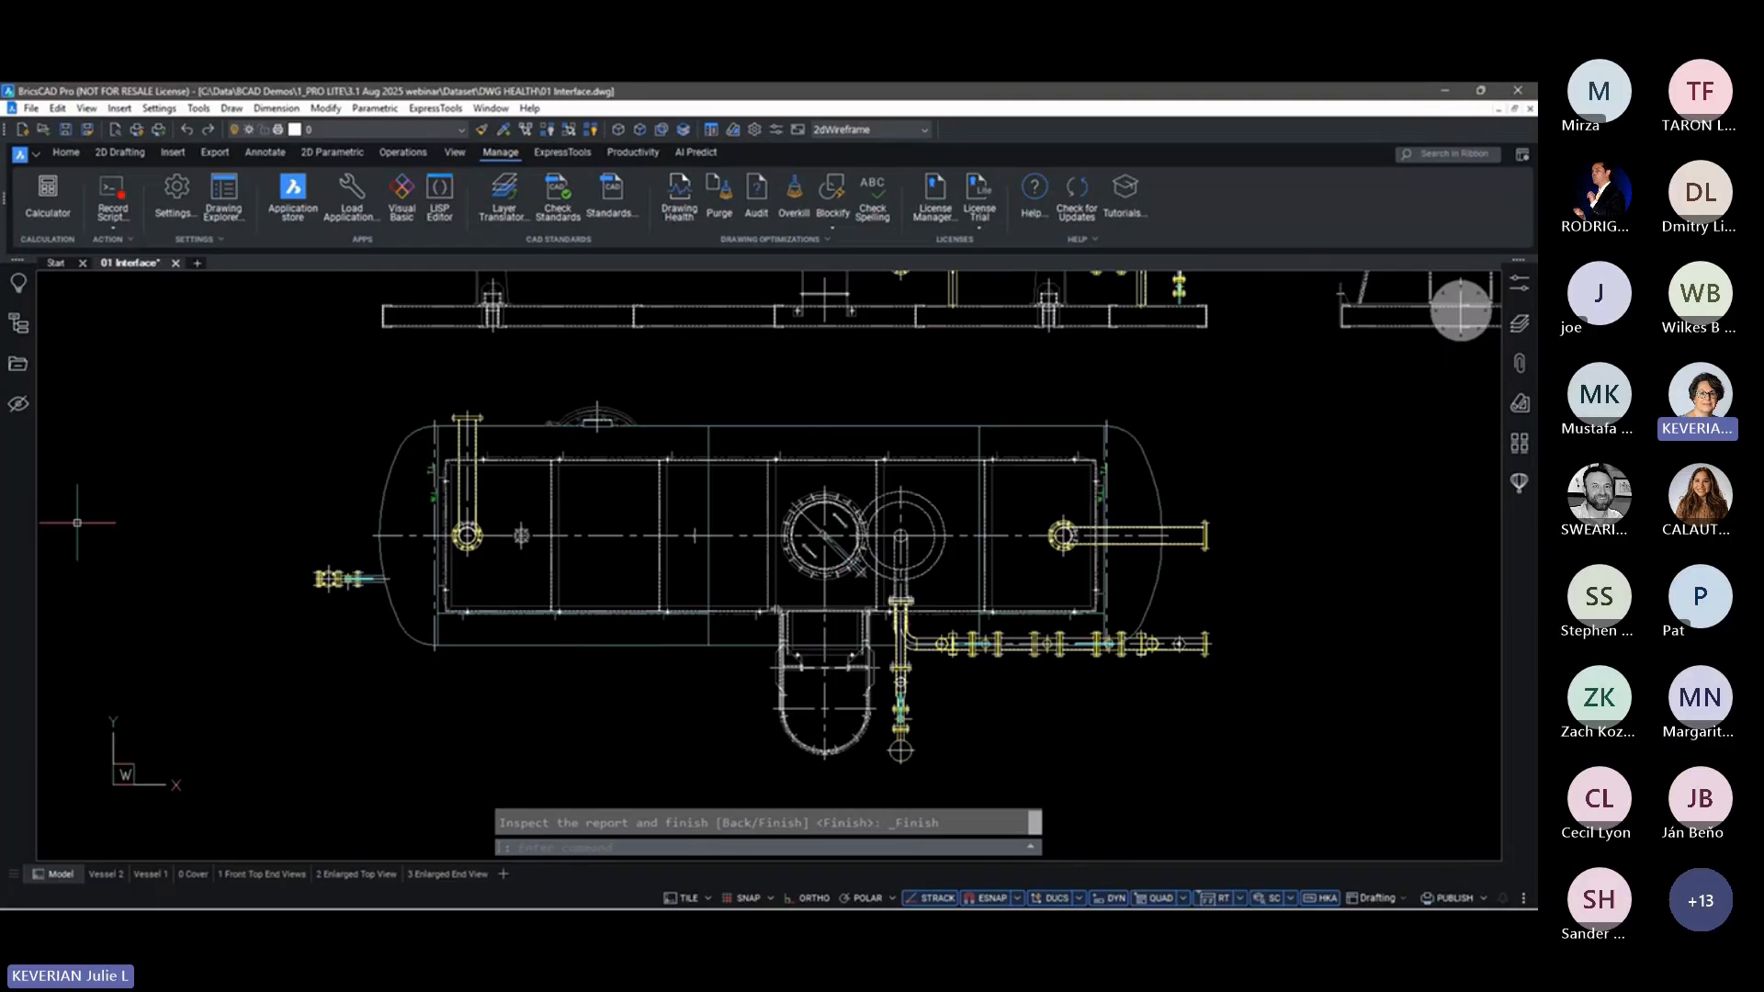
Bring up the pipe elbow area where duplicate lines were joined and examine the line across the pipe
scroll(1213, 399, down, 2)
middle_drag(1222, 410, 919, 599)
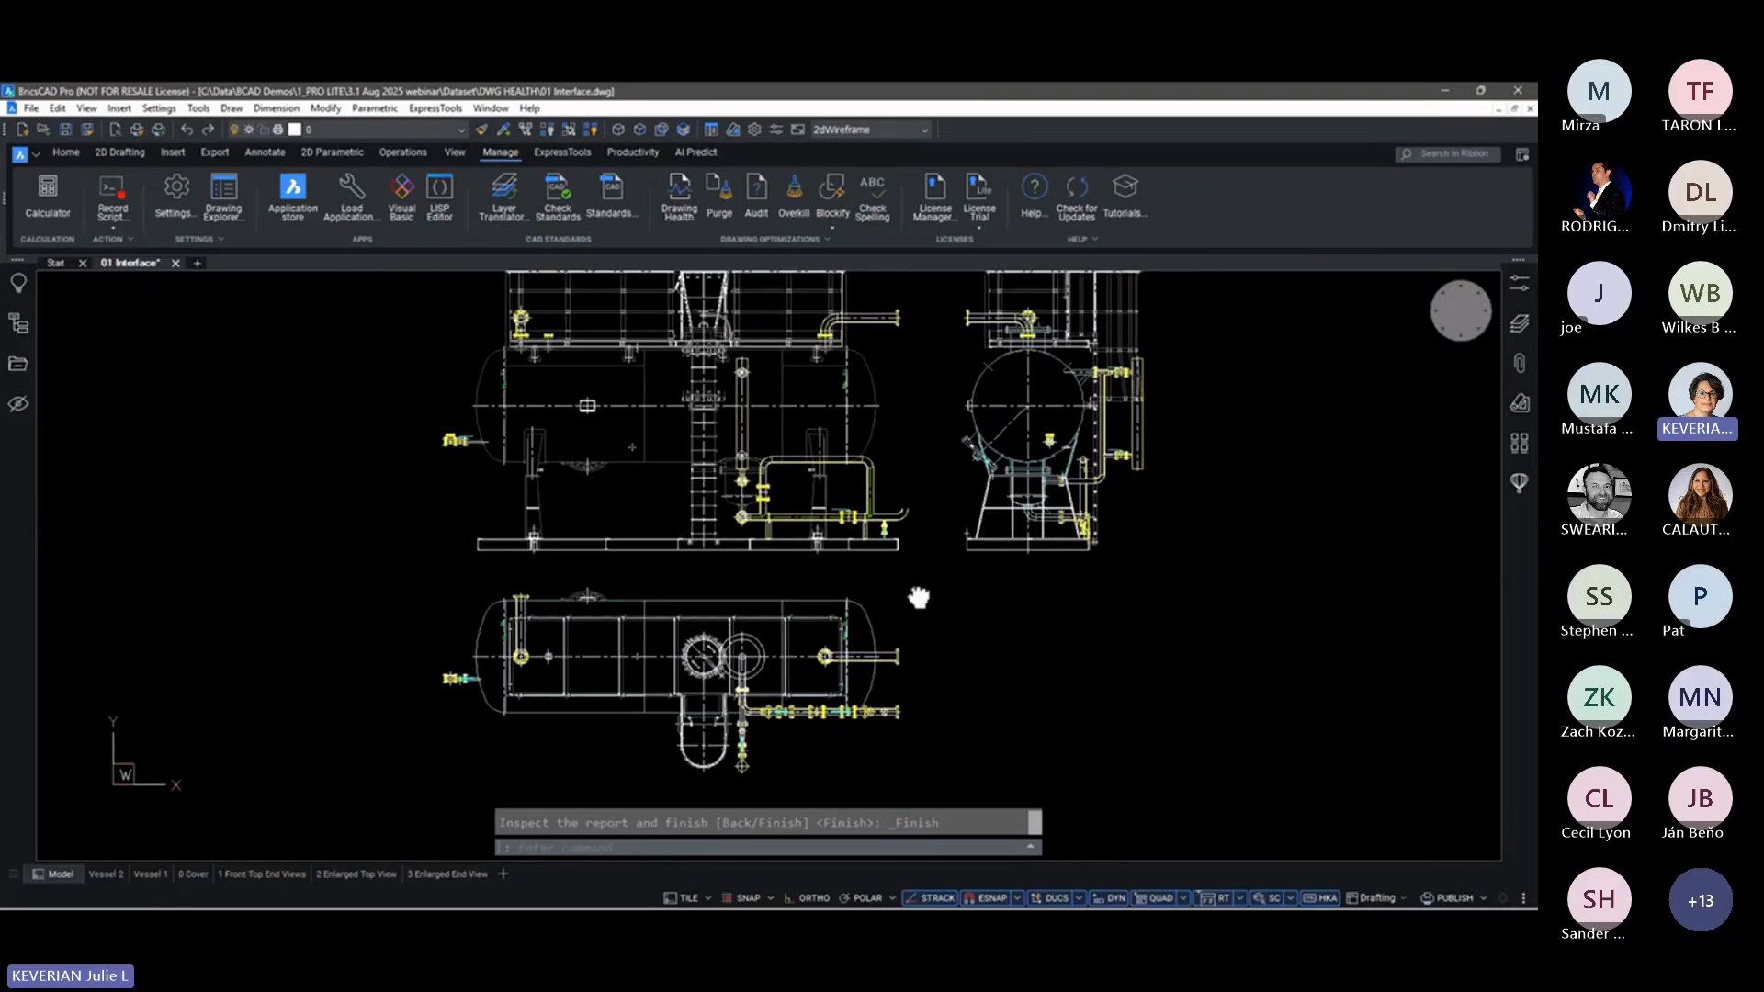
right_click(1424, 320)
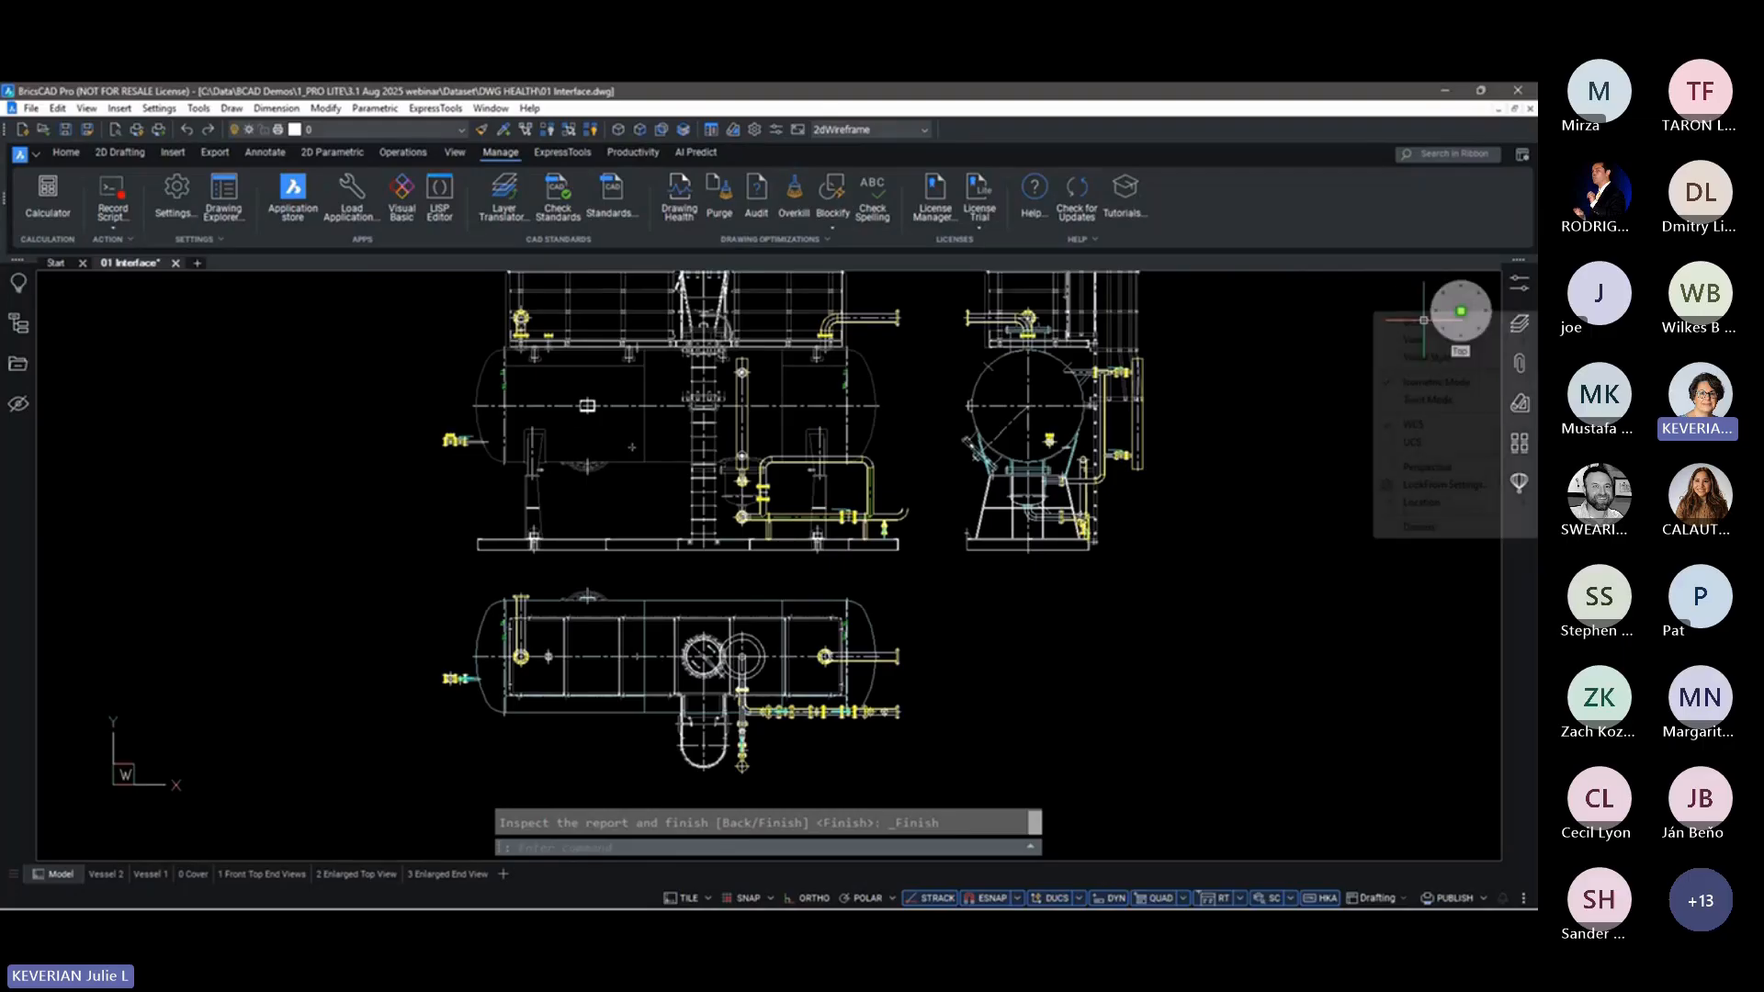
scroll(809, 483, up, 8)
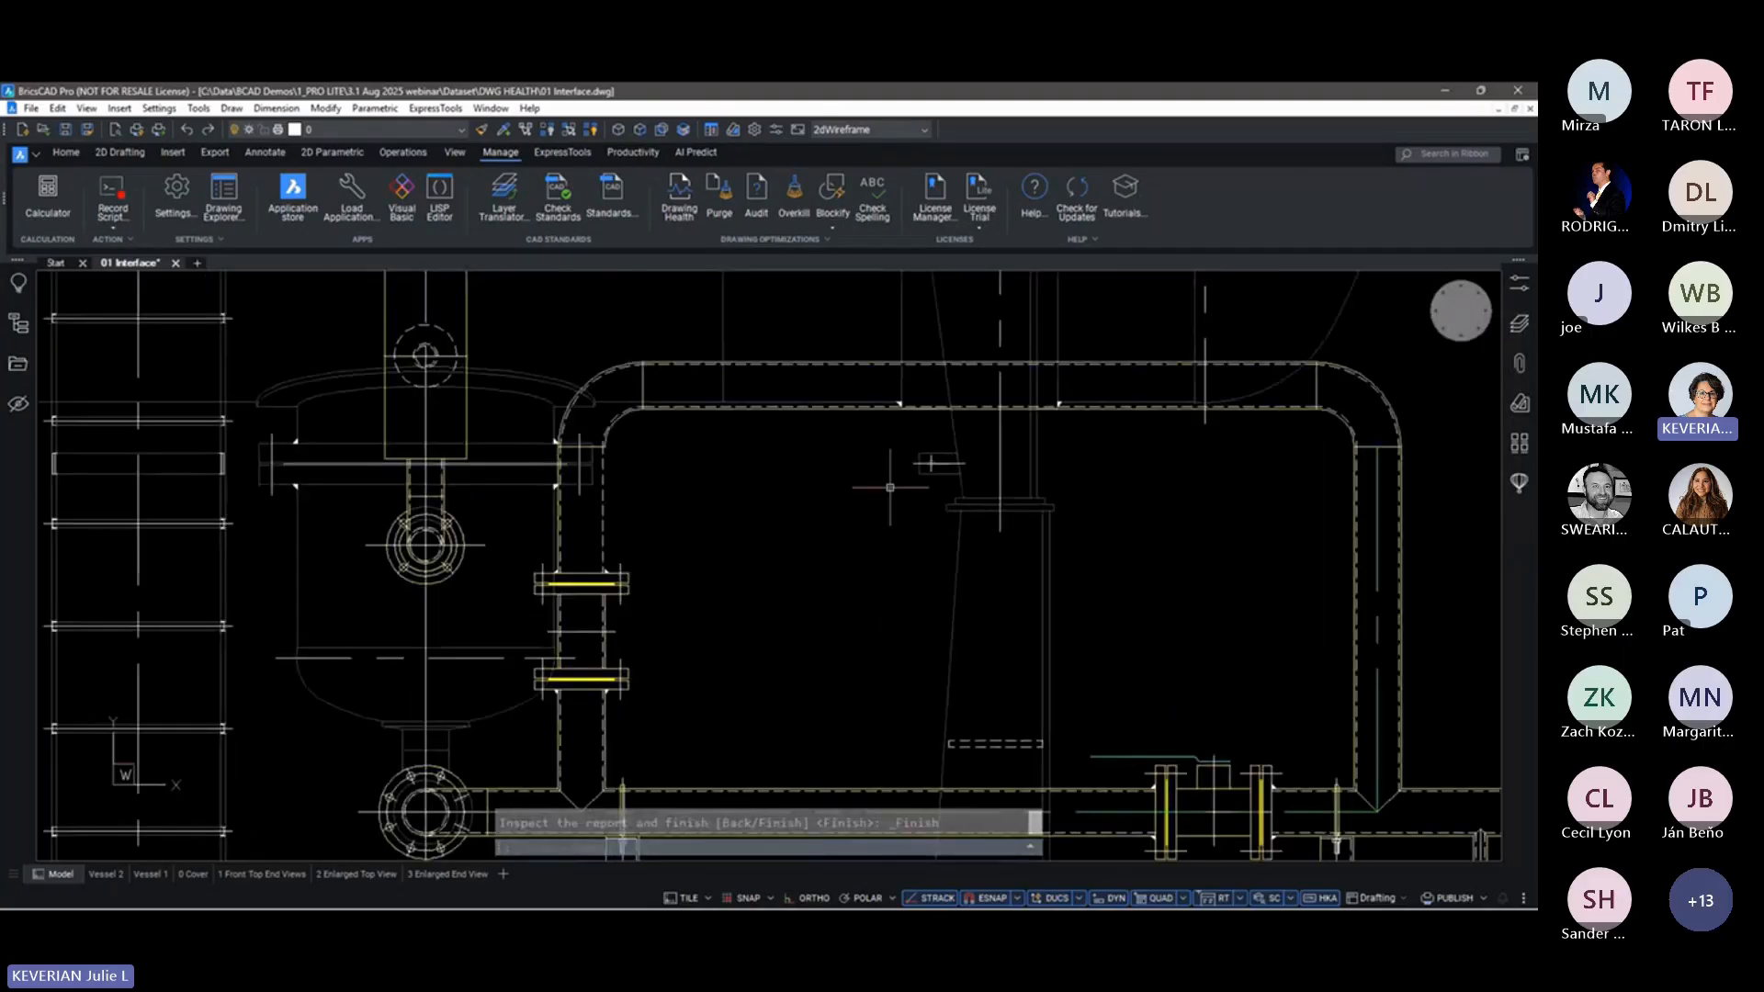
scroll(638, 372, up, 3)
mouse_move(651, 386)
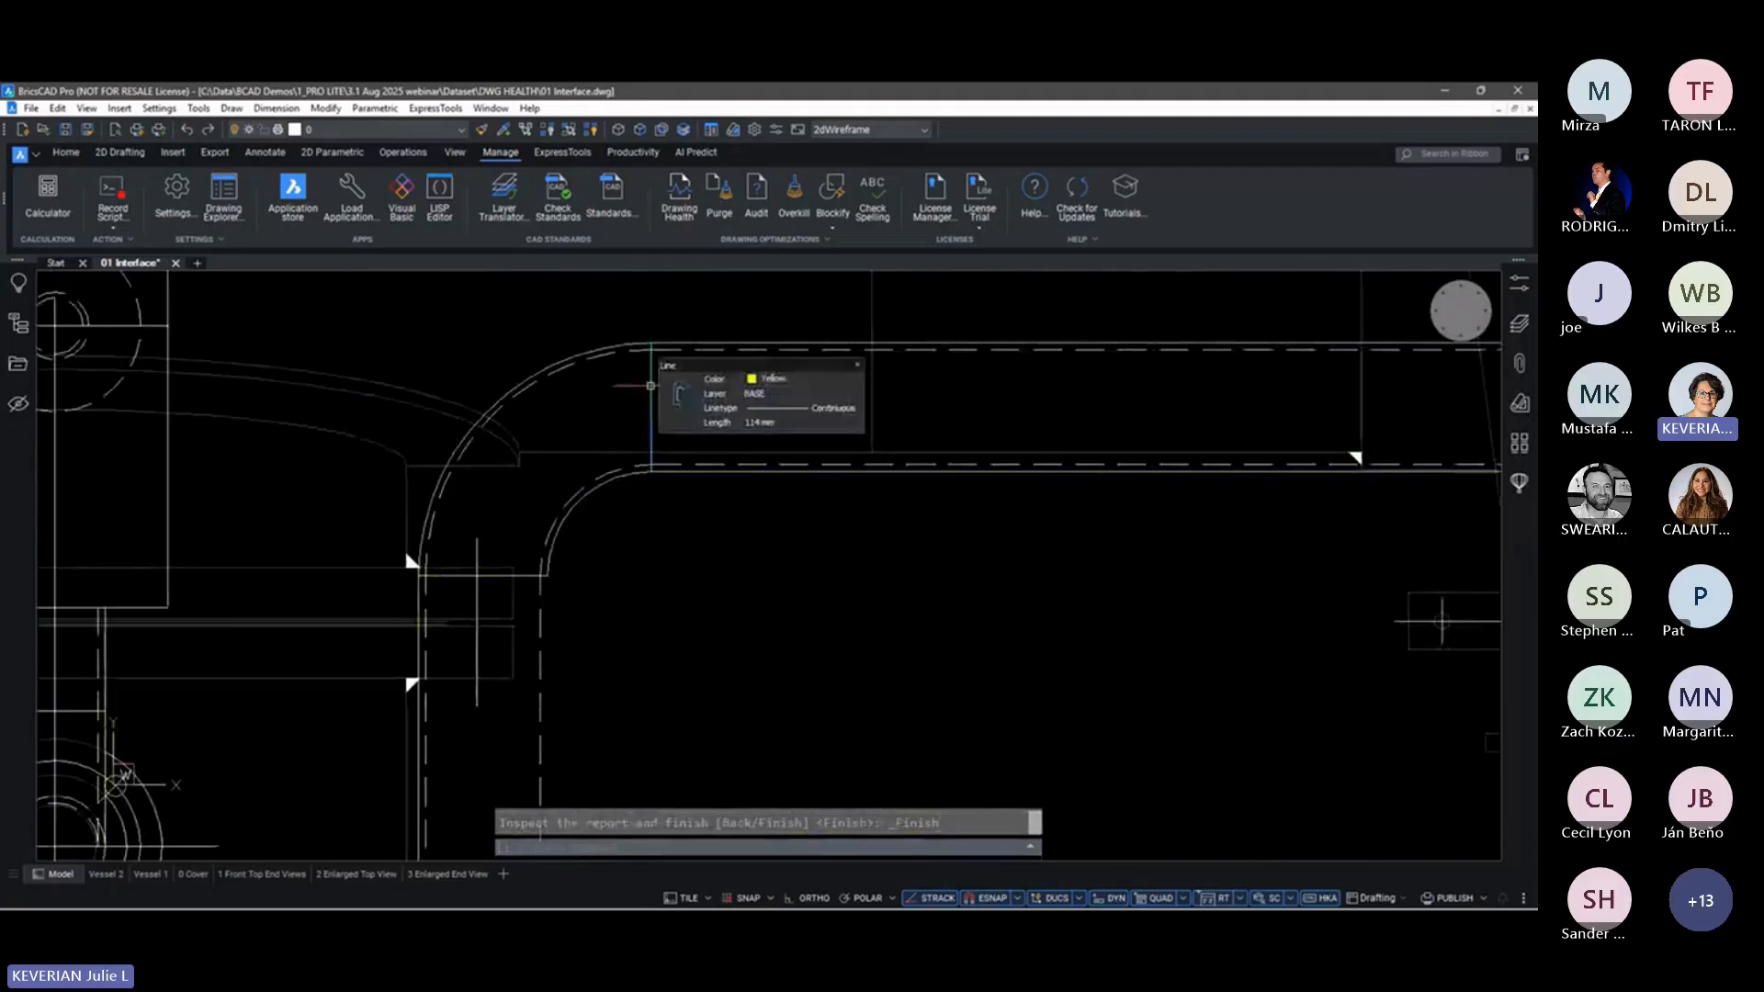
key(Escape)
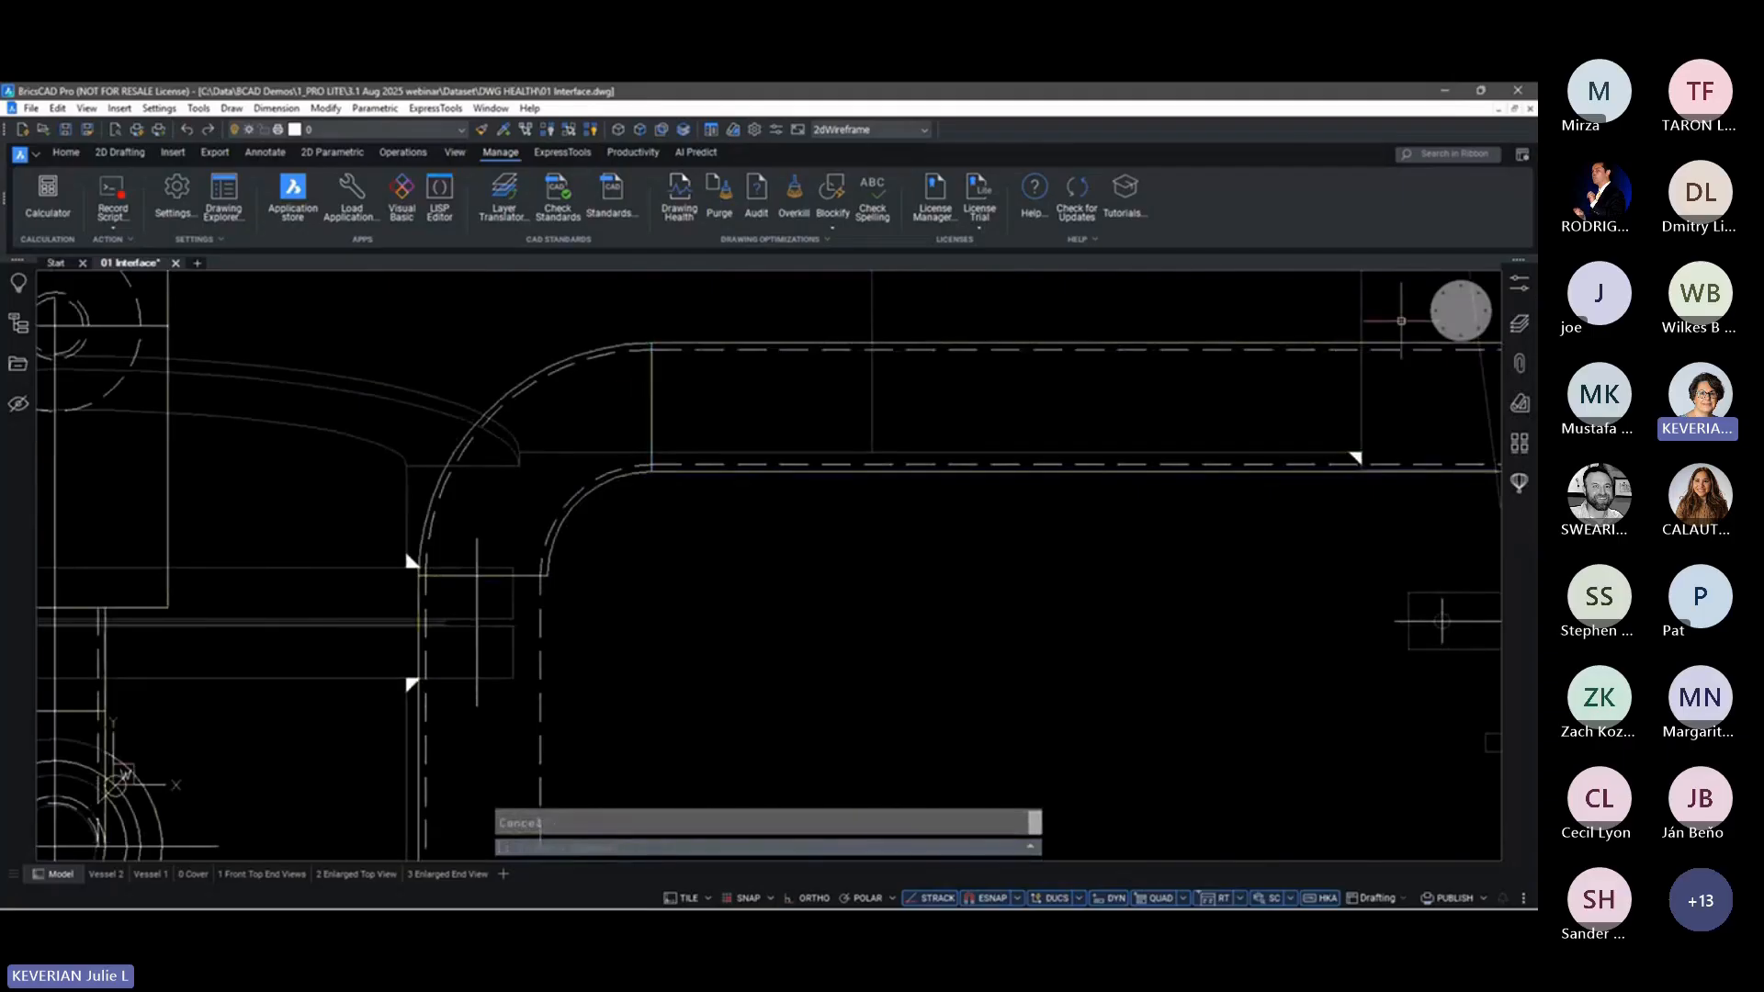
Restore the saved view of the pipe-end flange and check the vertex count of its outline polyline in the properties
right_click(1456, 314)
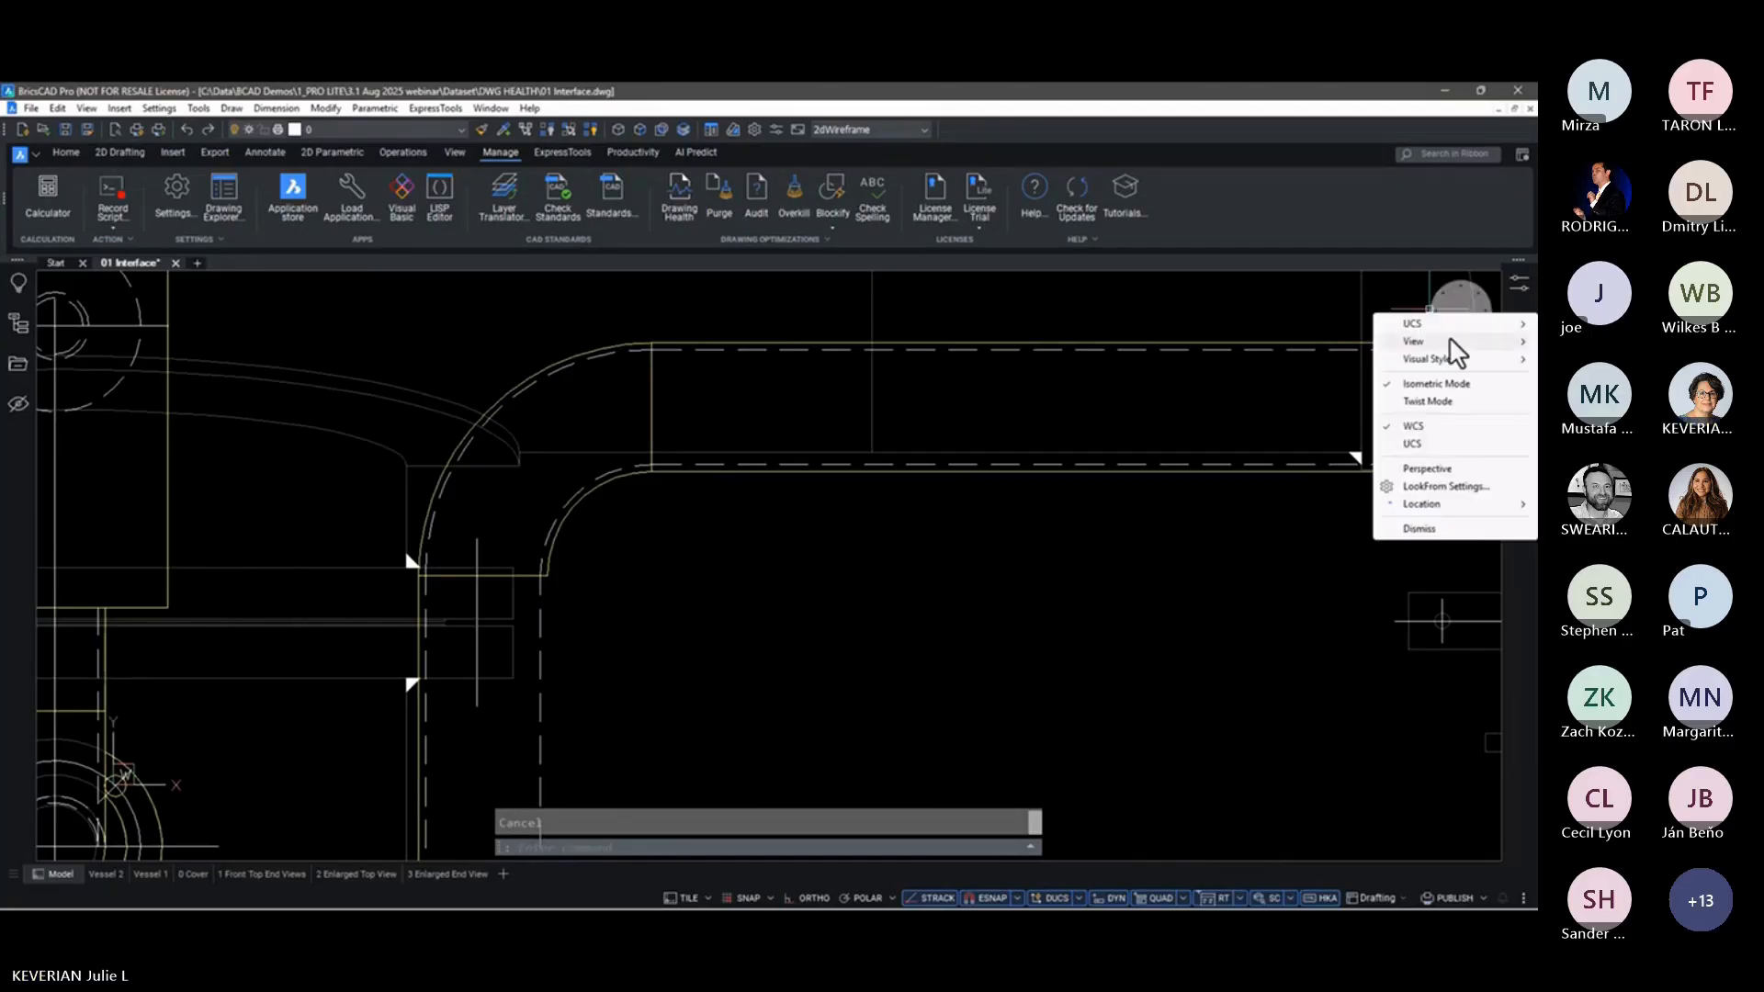
click(1323, 354)
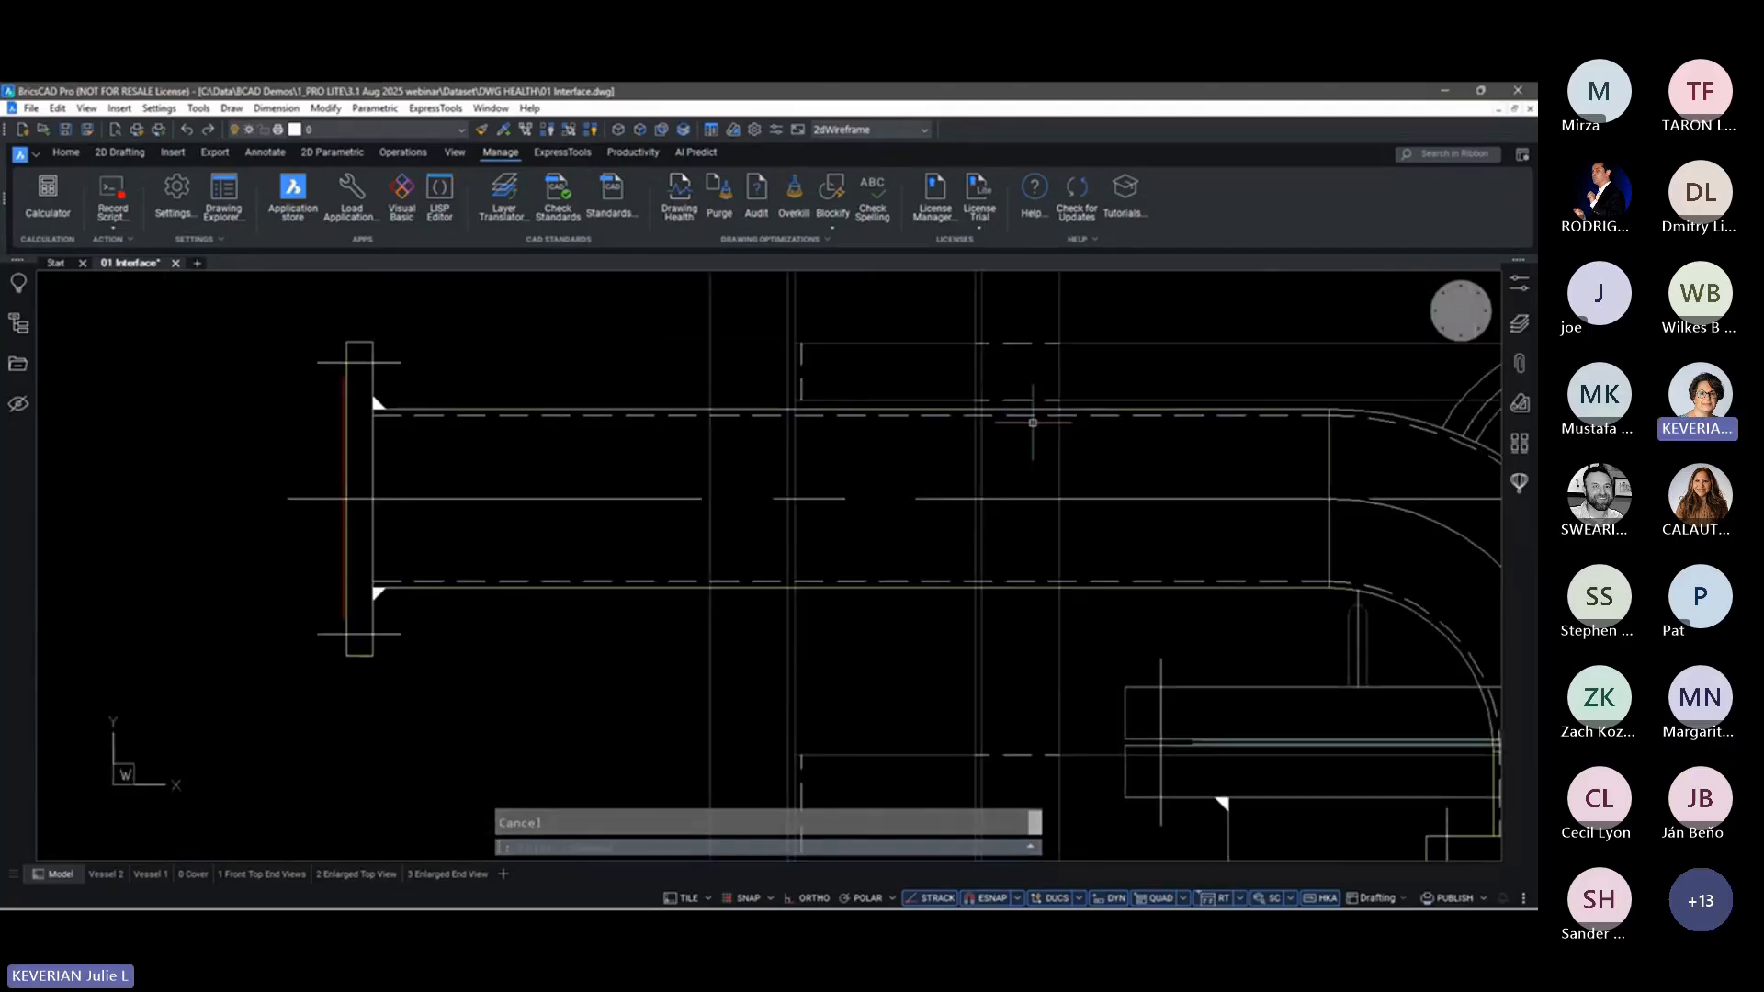
click(373, 461)
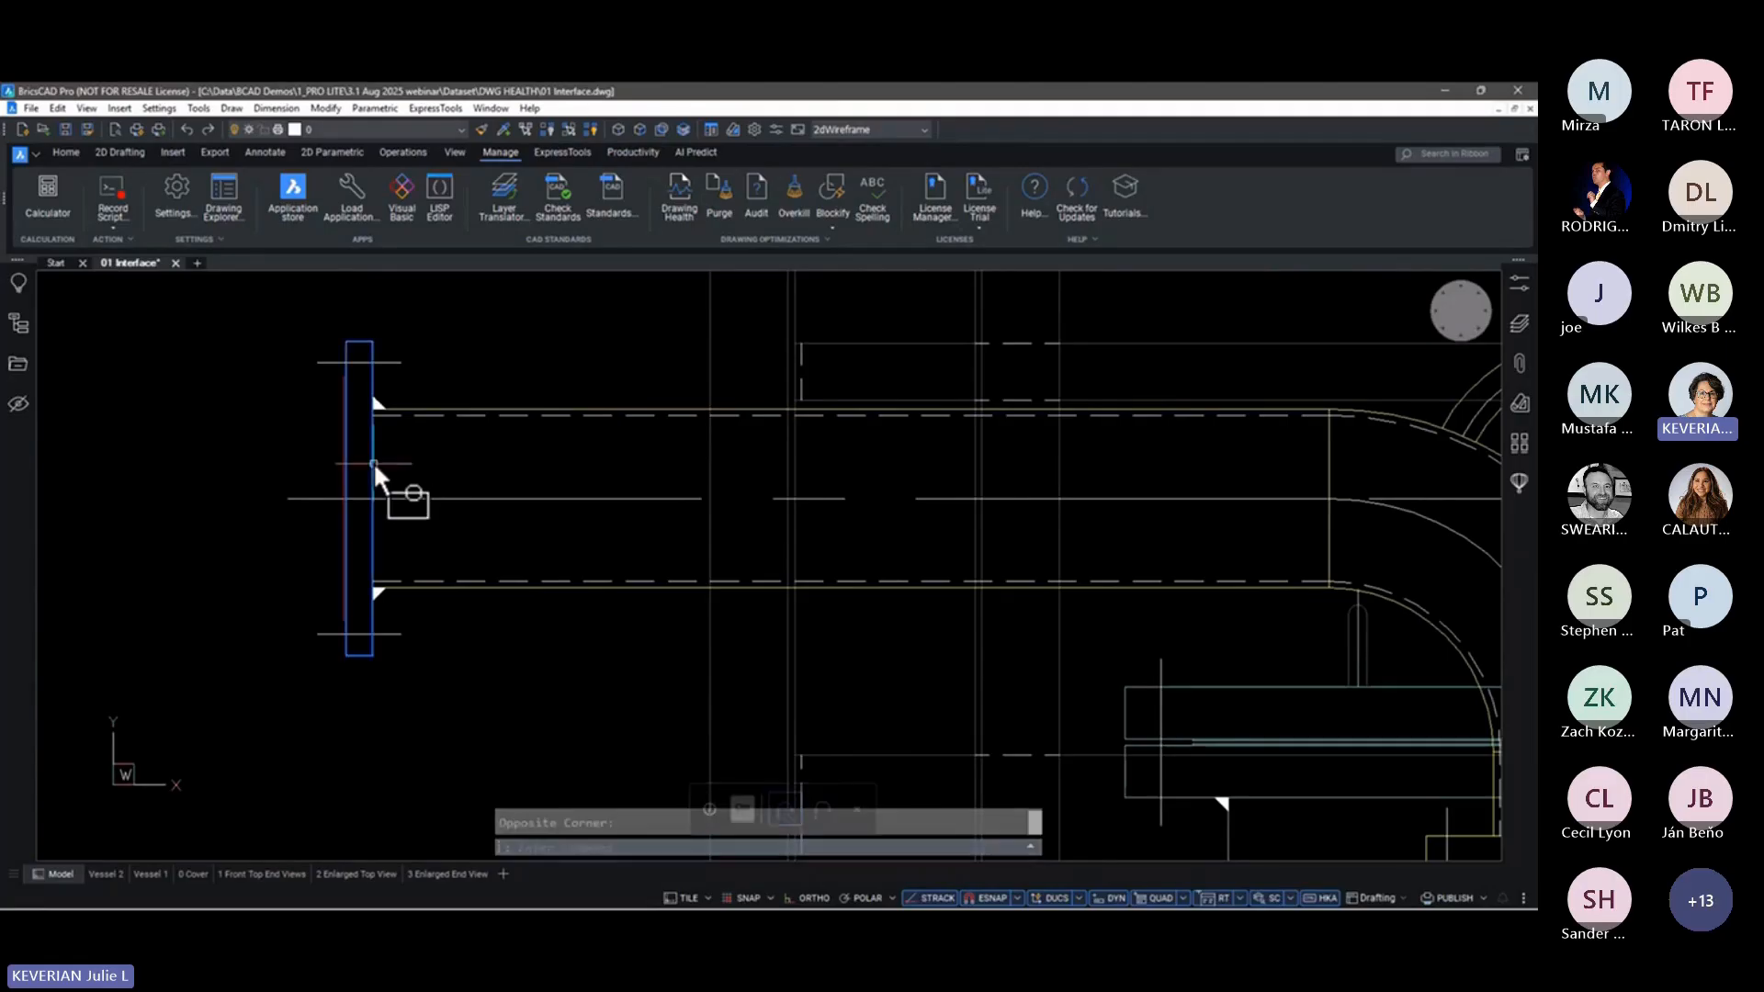
click(1516, 285)
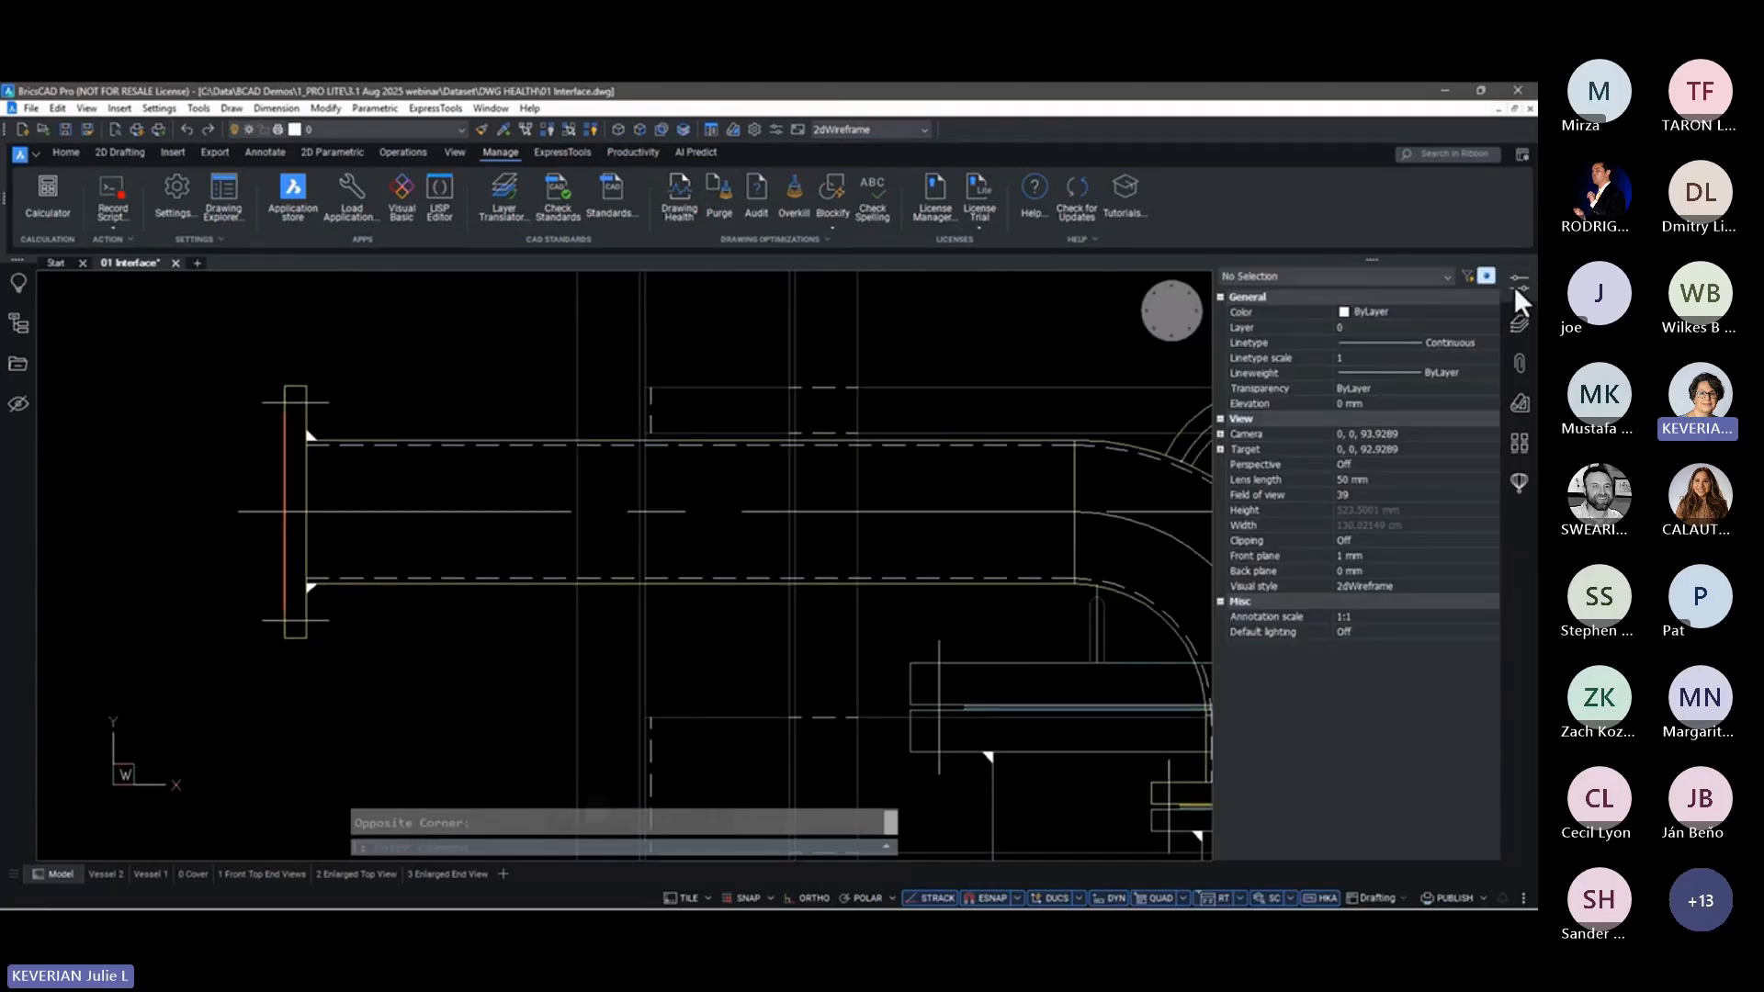
click(342, 473)
click(1369, 526)
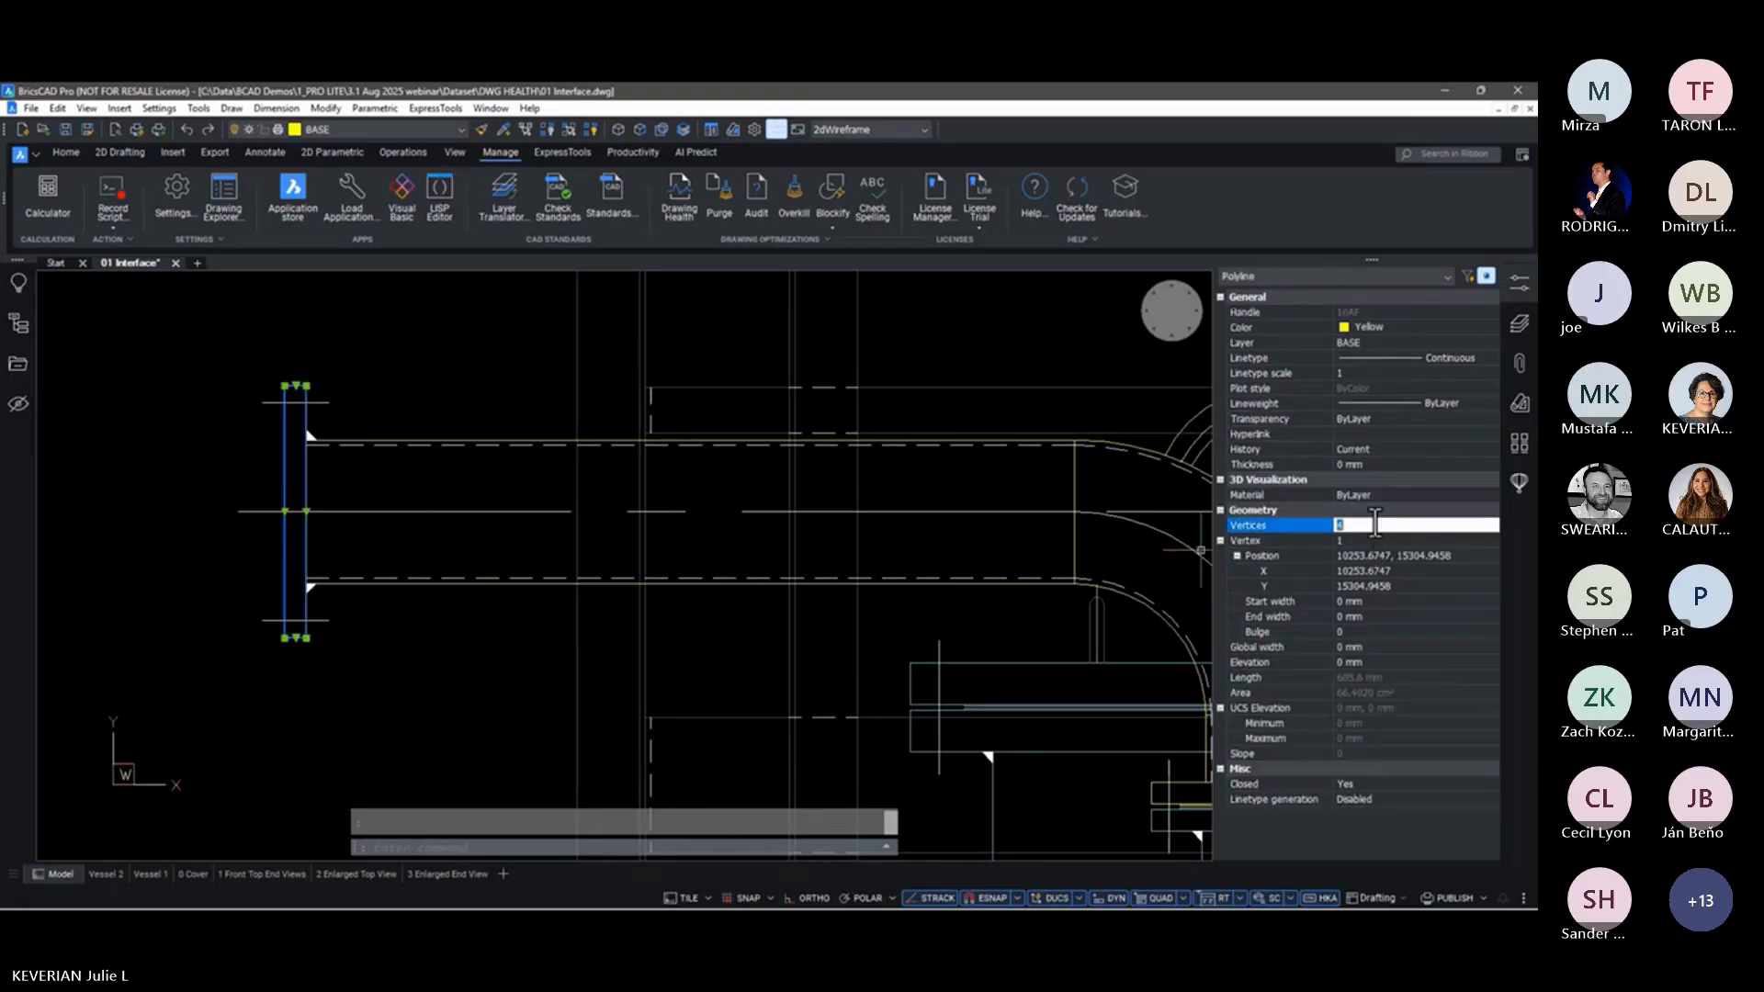
click(1522, 283)
key(Escape)
Switch to the other saved pipe views and examine the cleaned-up flange outline below the pipe bend
right_click(1457, 323)
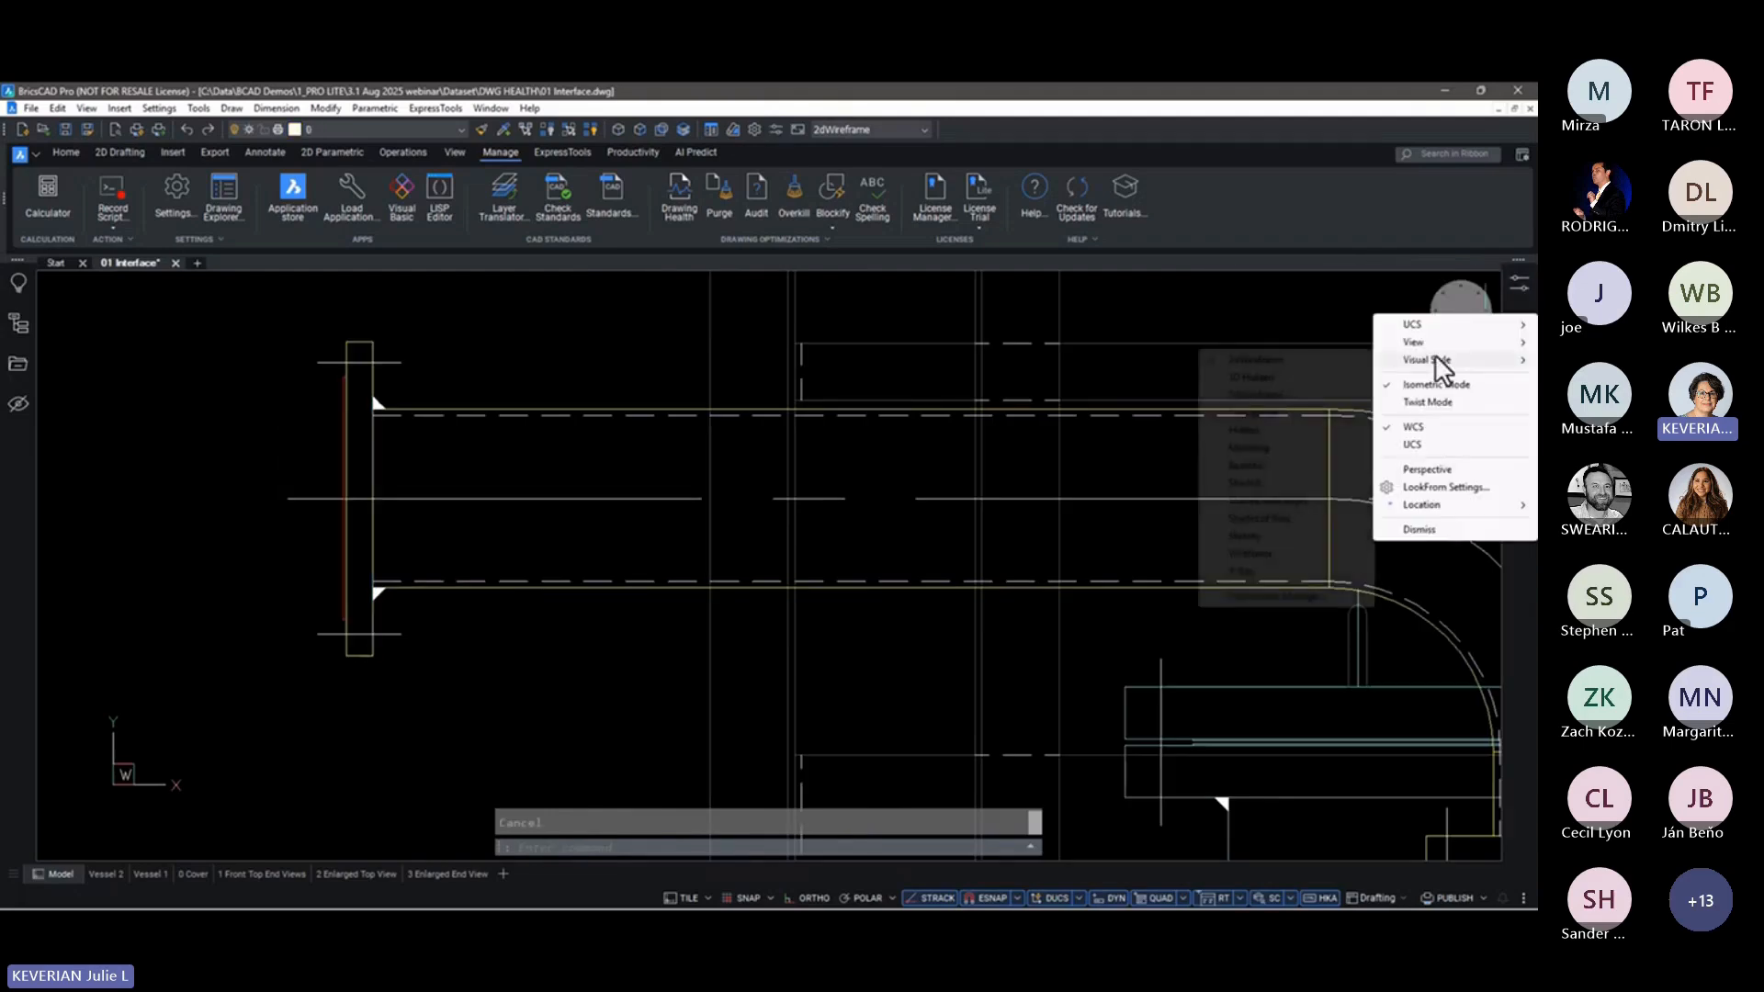
mouse_move(1433, 342)
click(1287, 377)
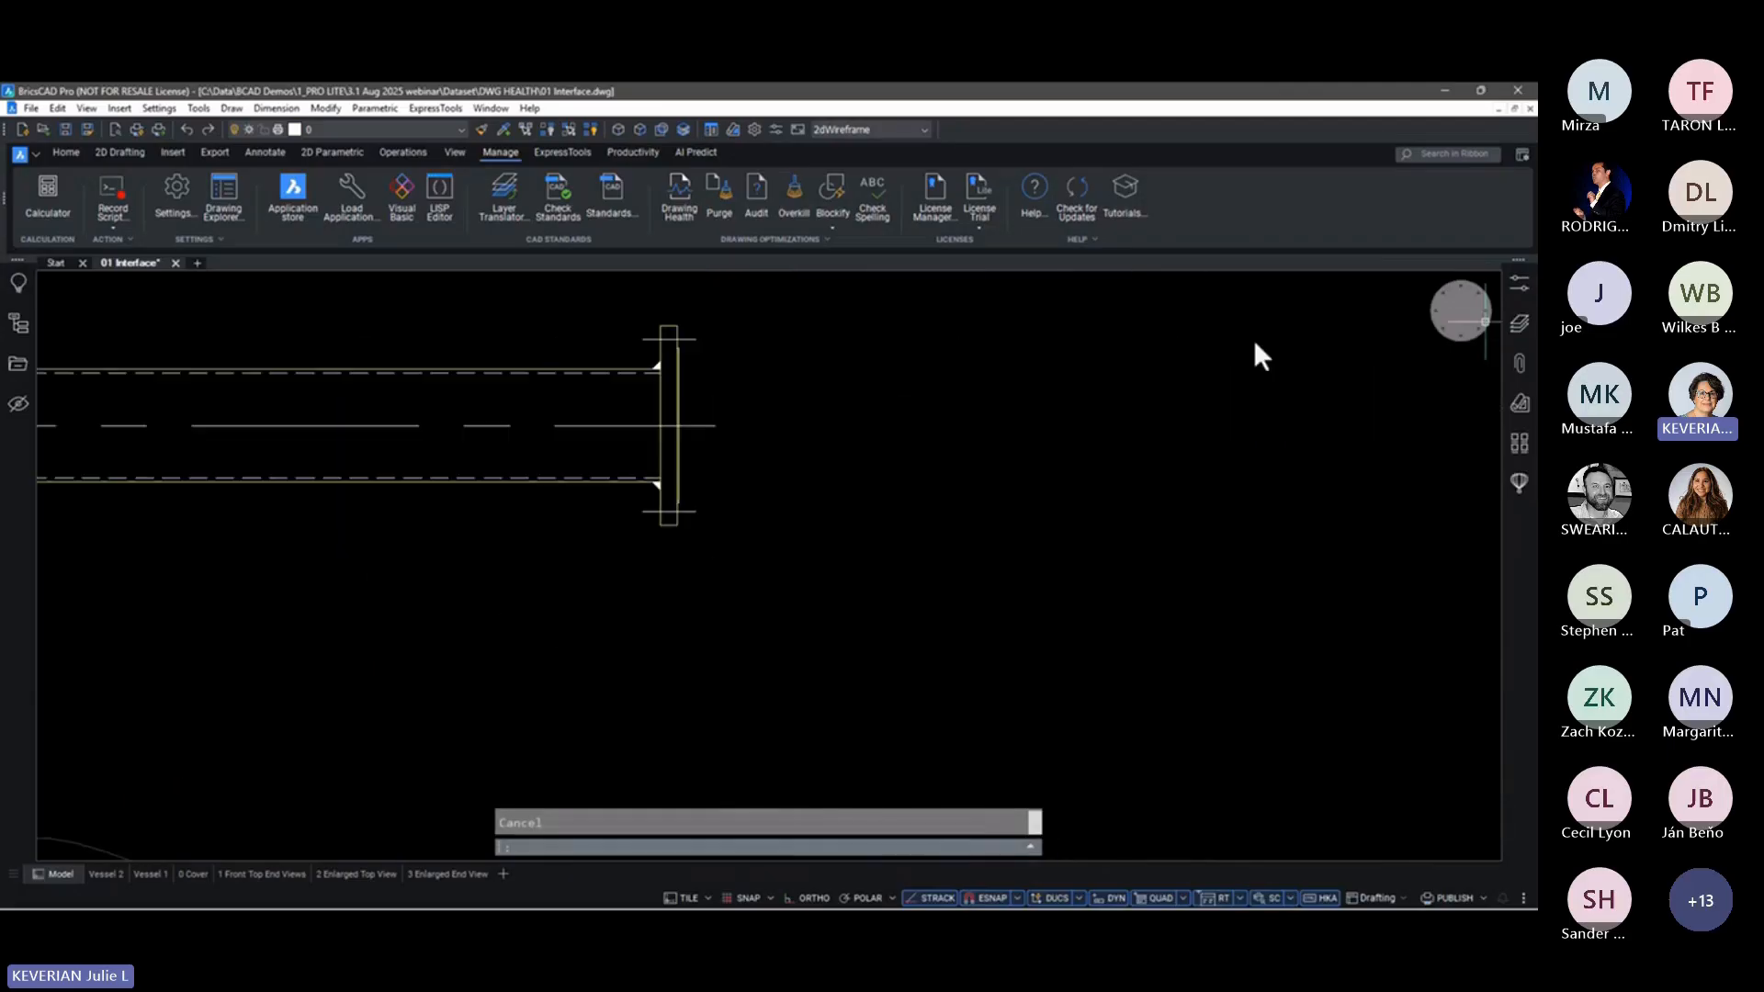
click(541, 558)
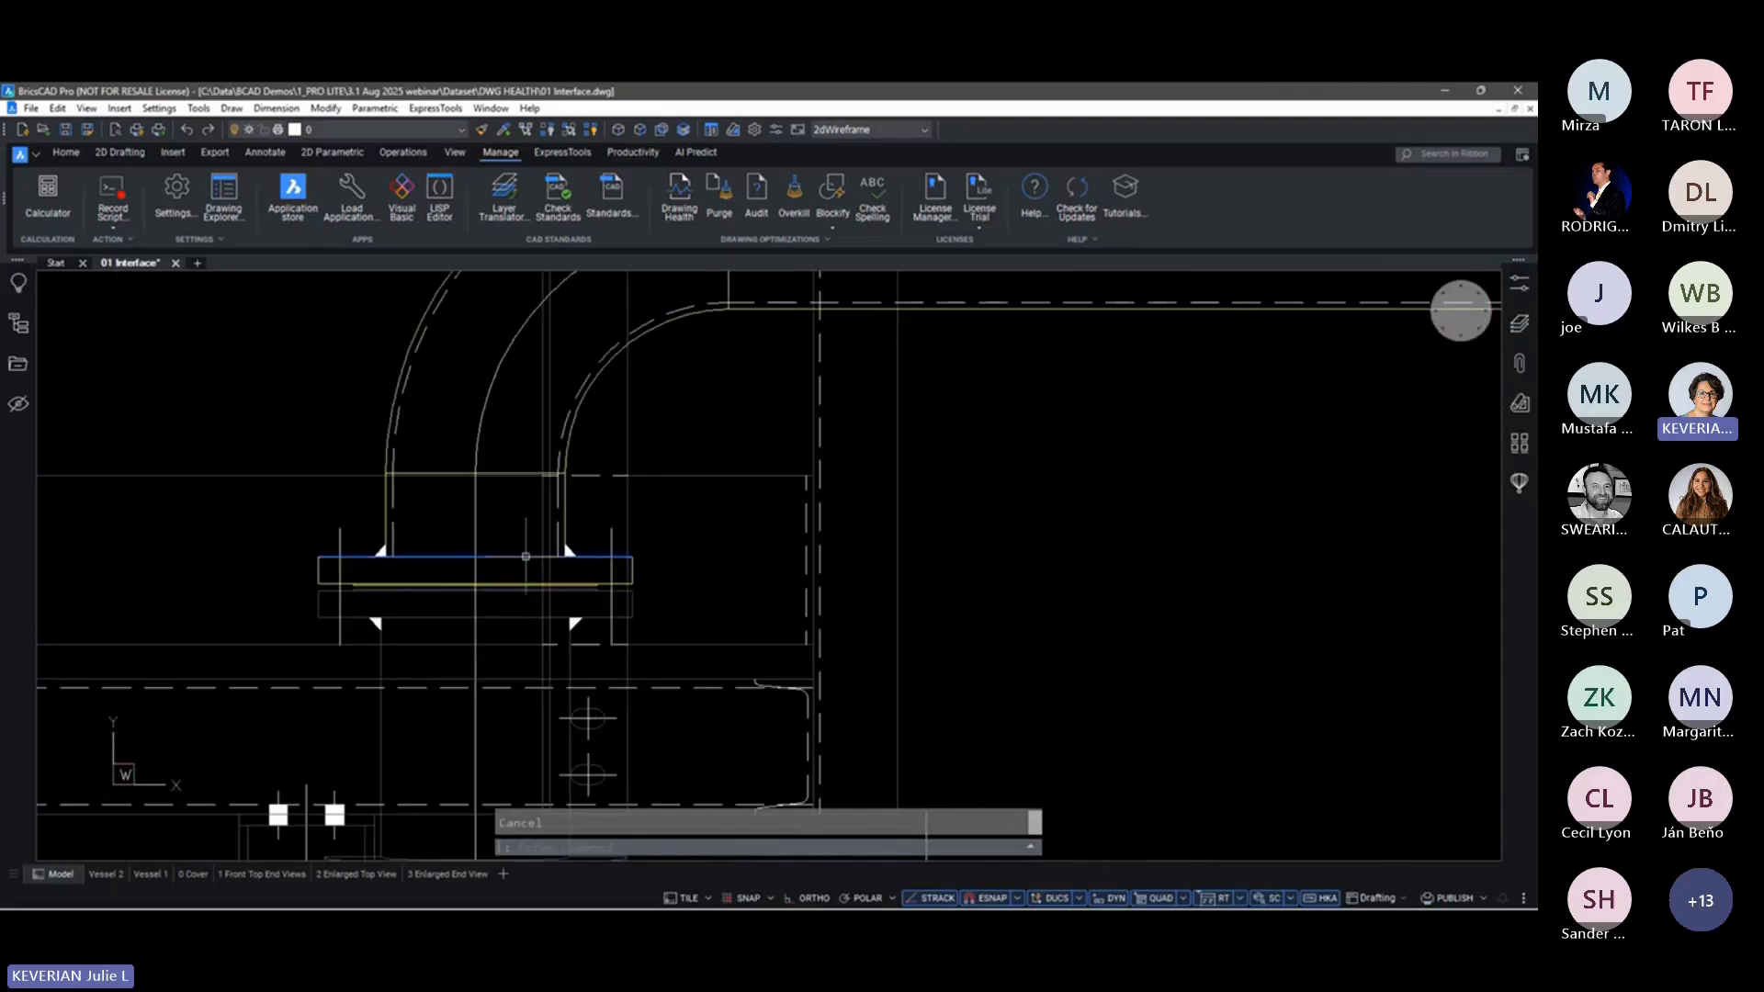
key(Escape)
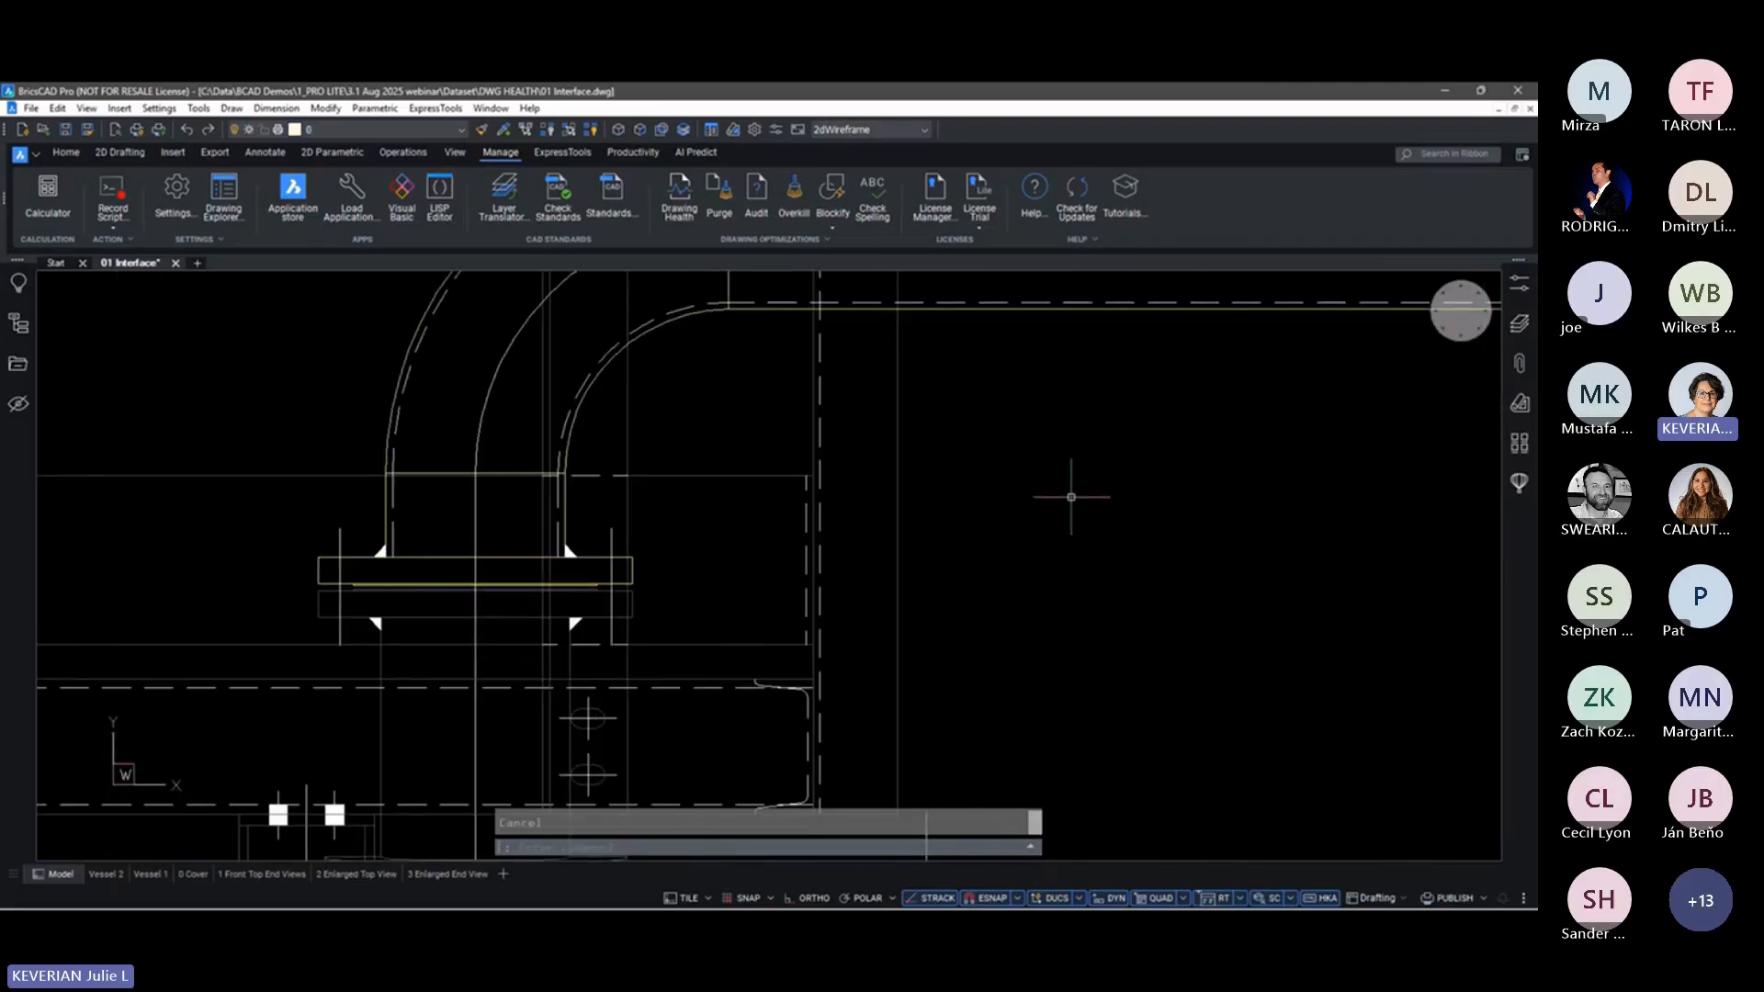
scroll(1047, 493, down, 4)
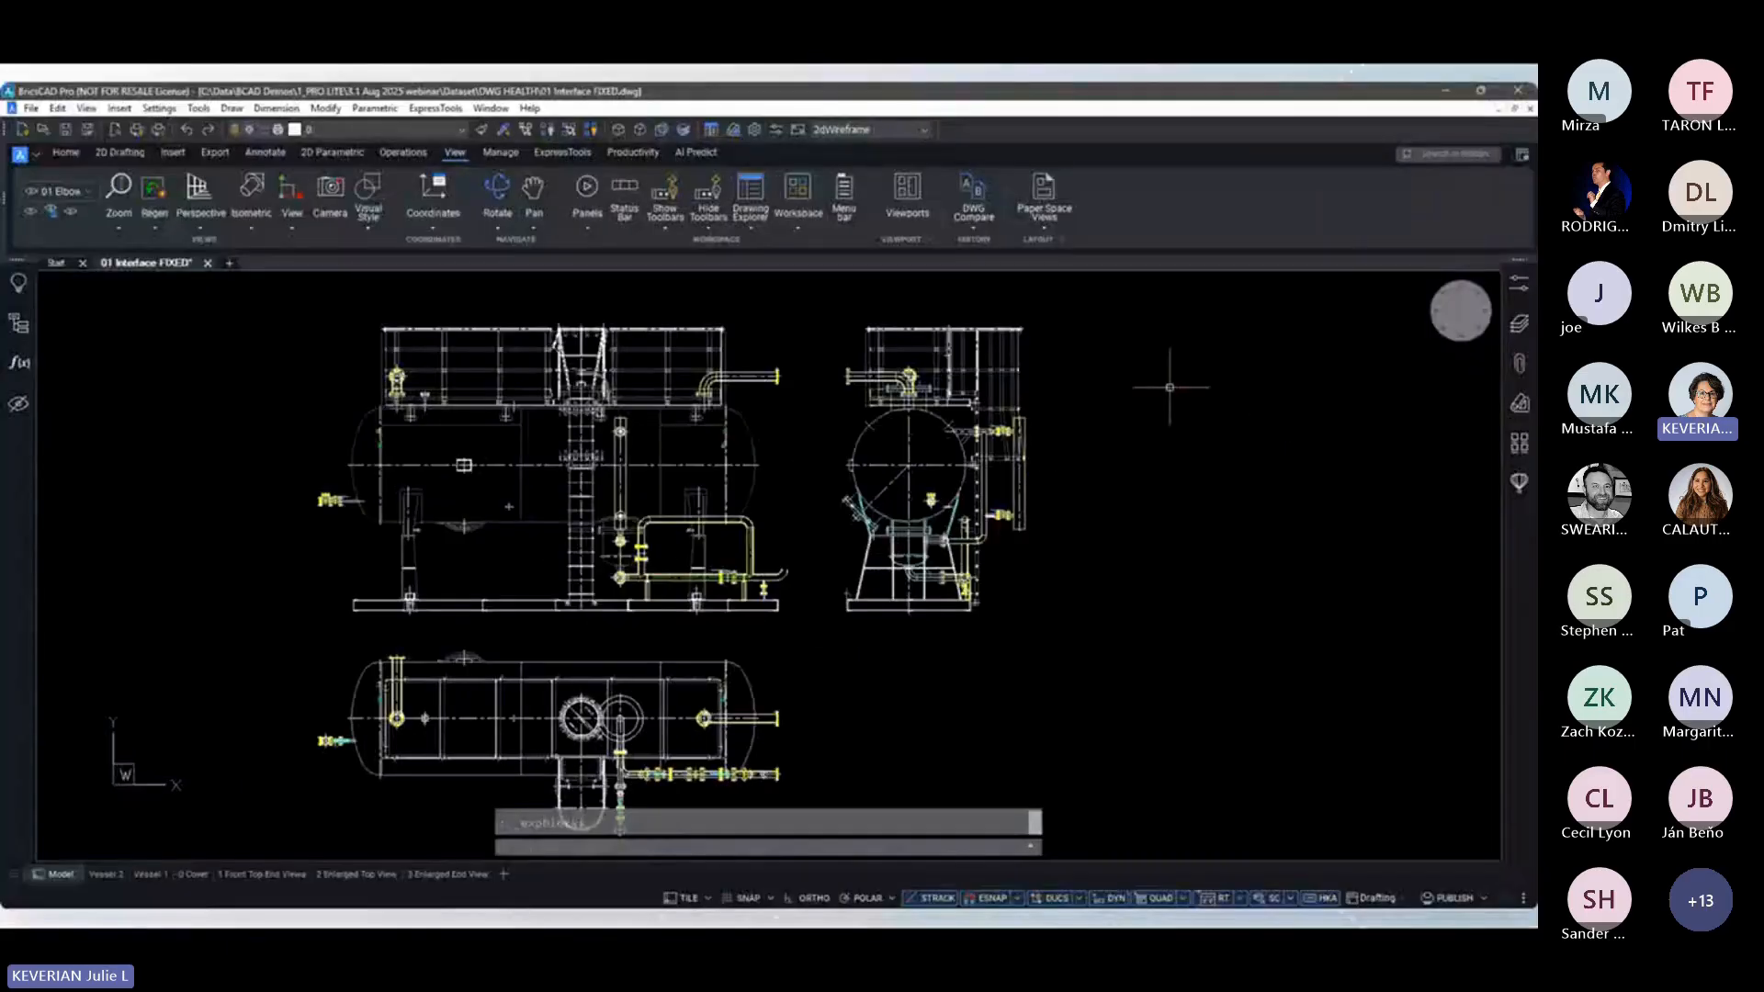
Open the block library in 01 Interface FIXED, check which libraries are enabled, and close it again
click(1526, 485)
click(1476, 285)
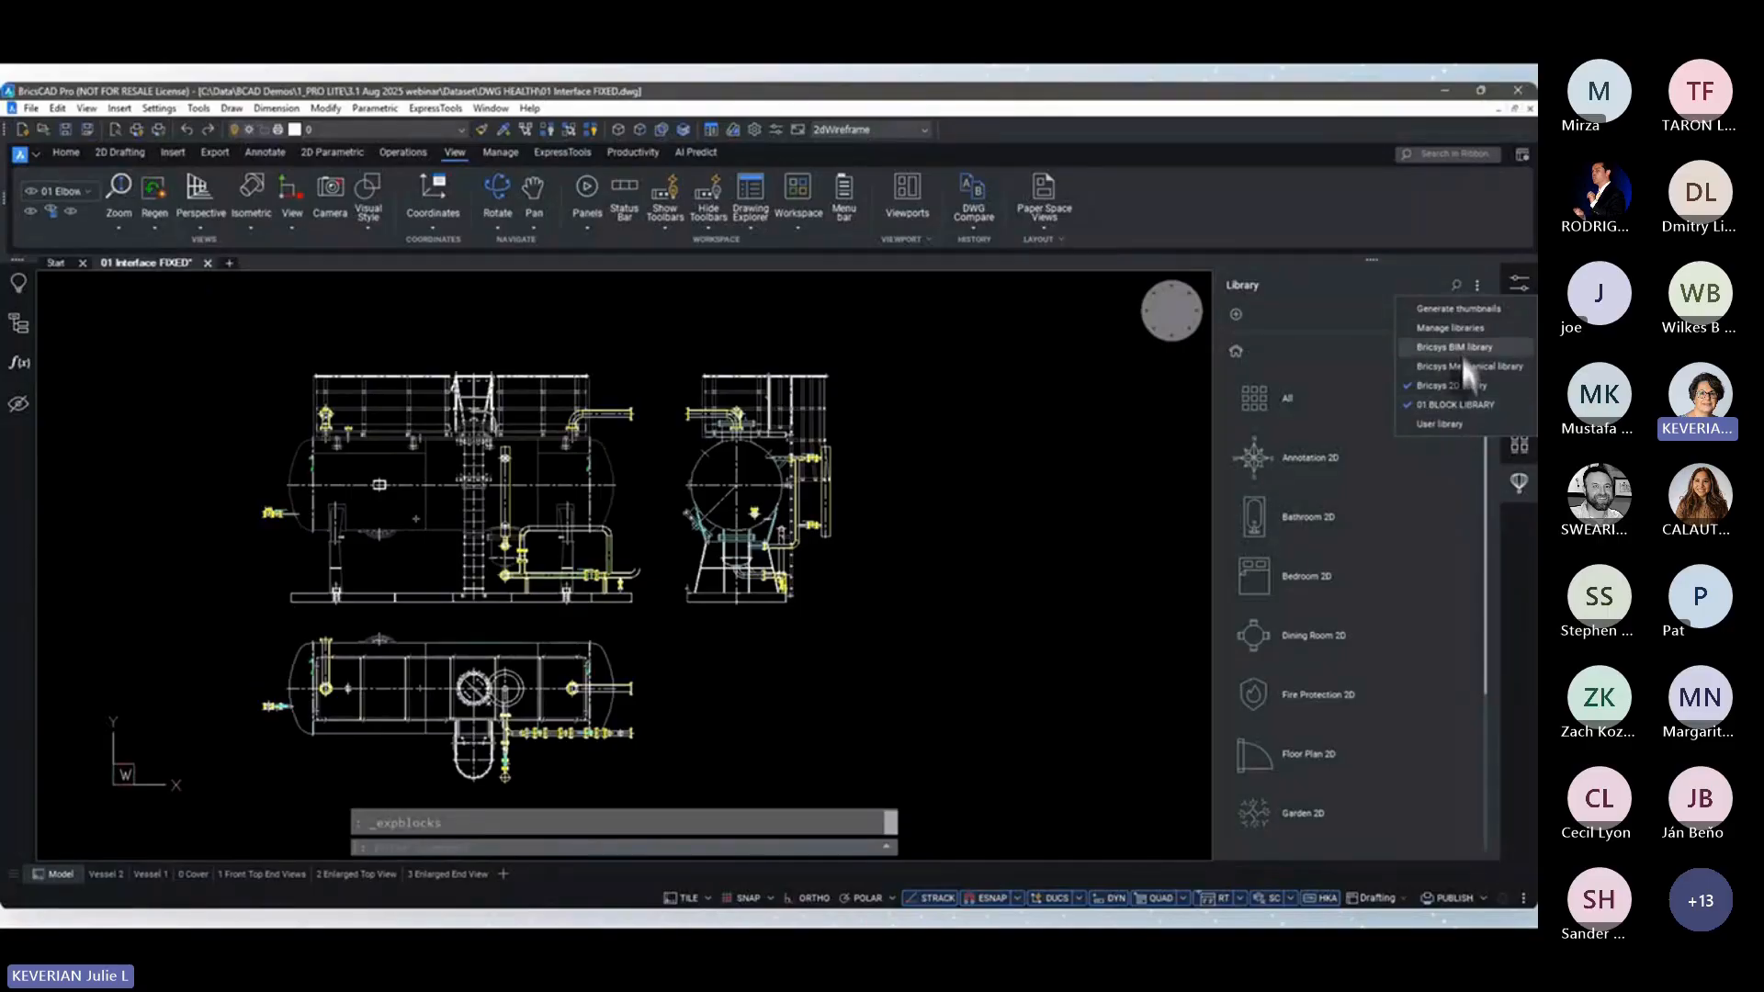
click(974, 513)
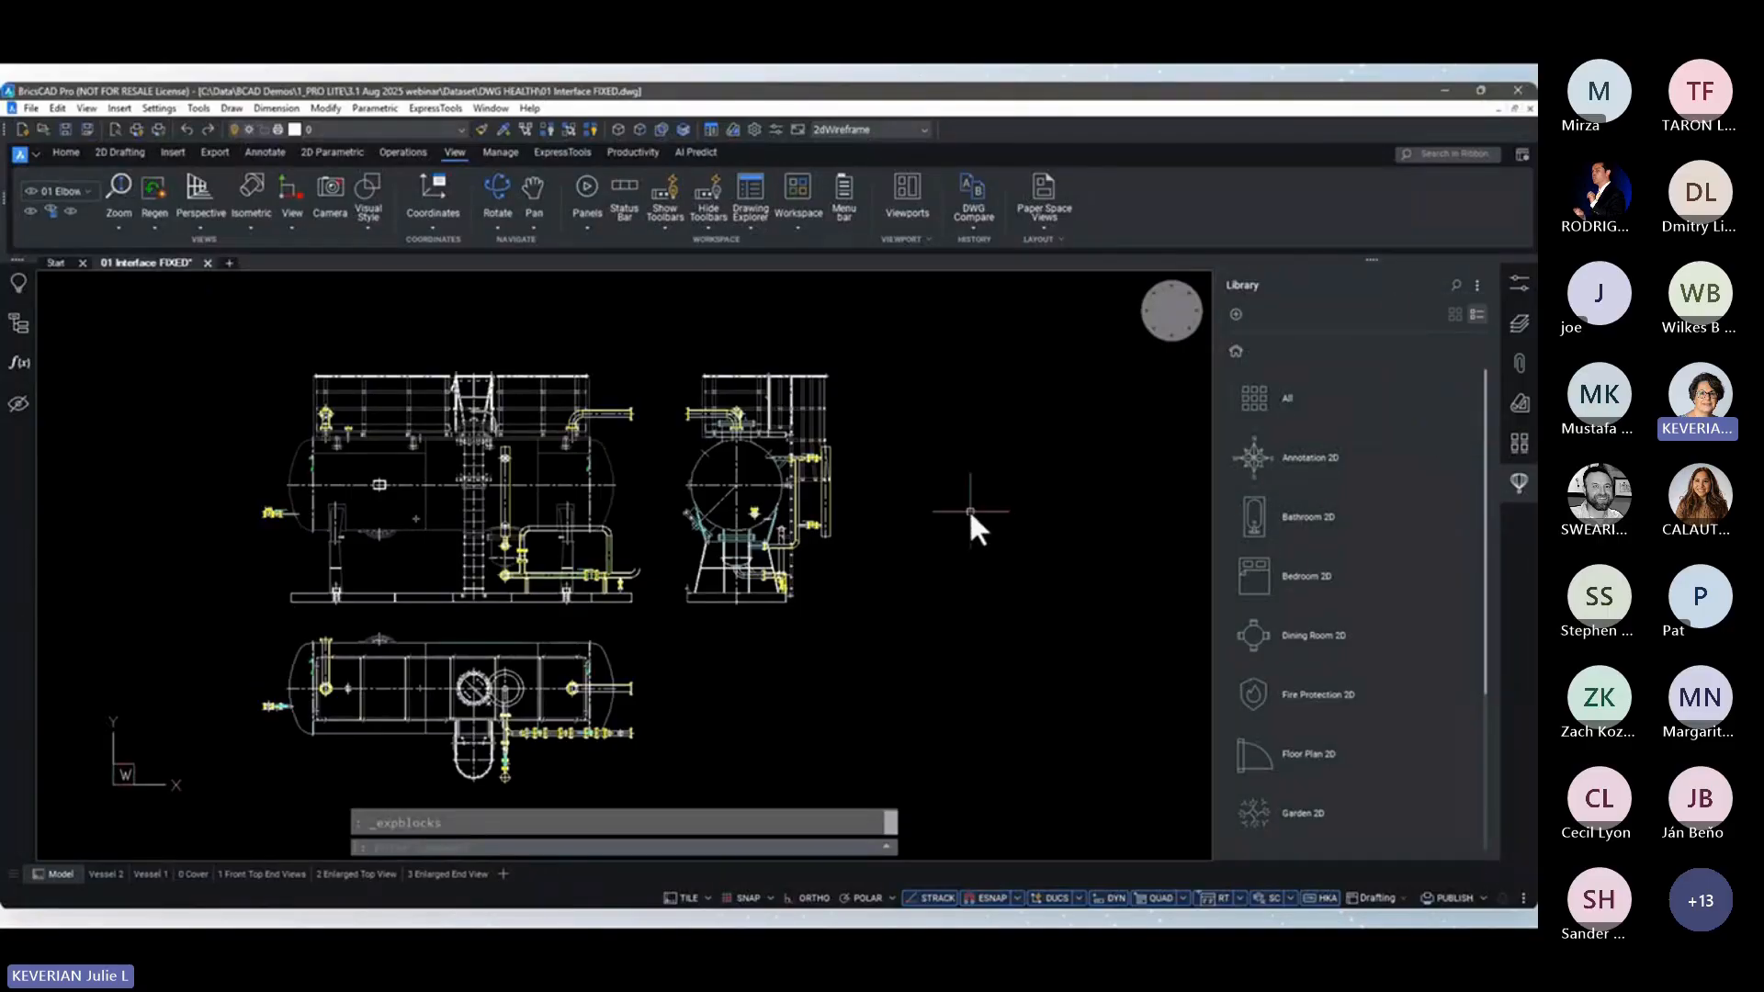
click(1518, 485)
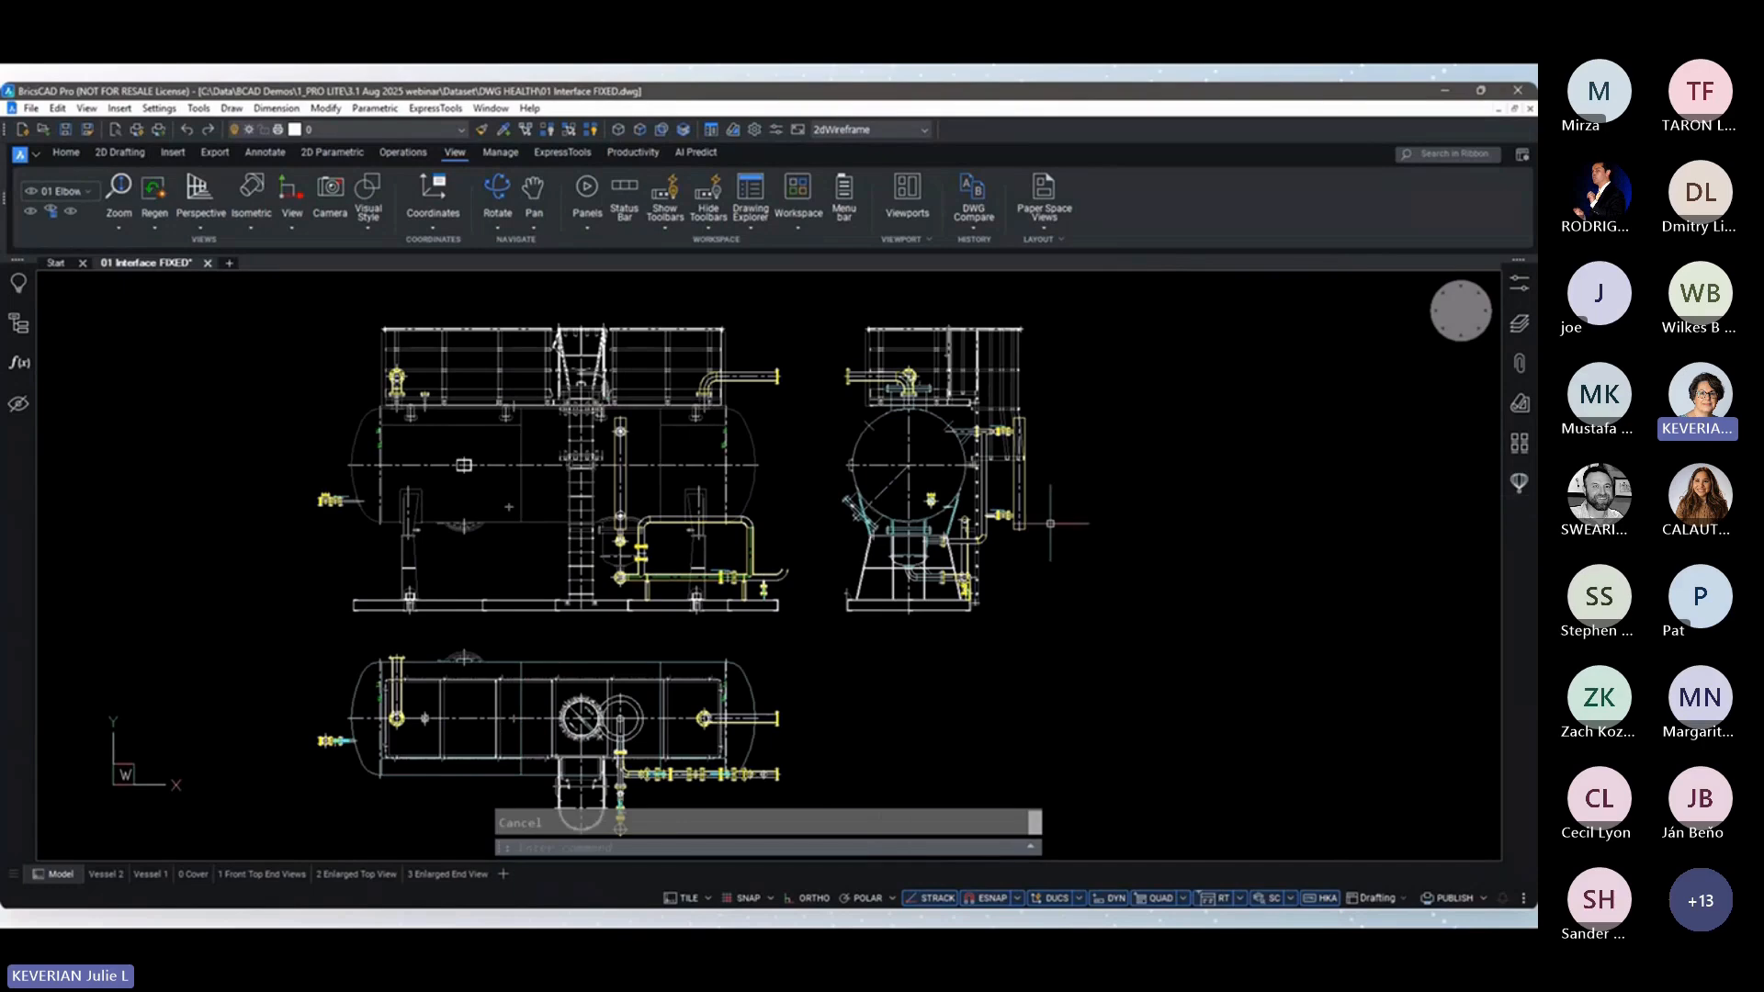
Extract the blocks from all the vessel views with EXTRACTBLOCKS into the folder C:\Data\01 BLOCK LIBRARY
text(TRACTBLOCKS)
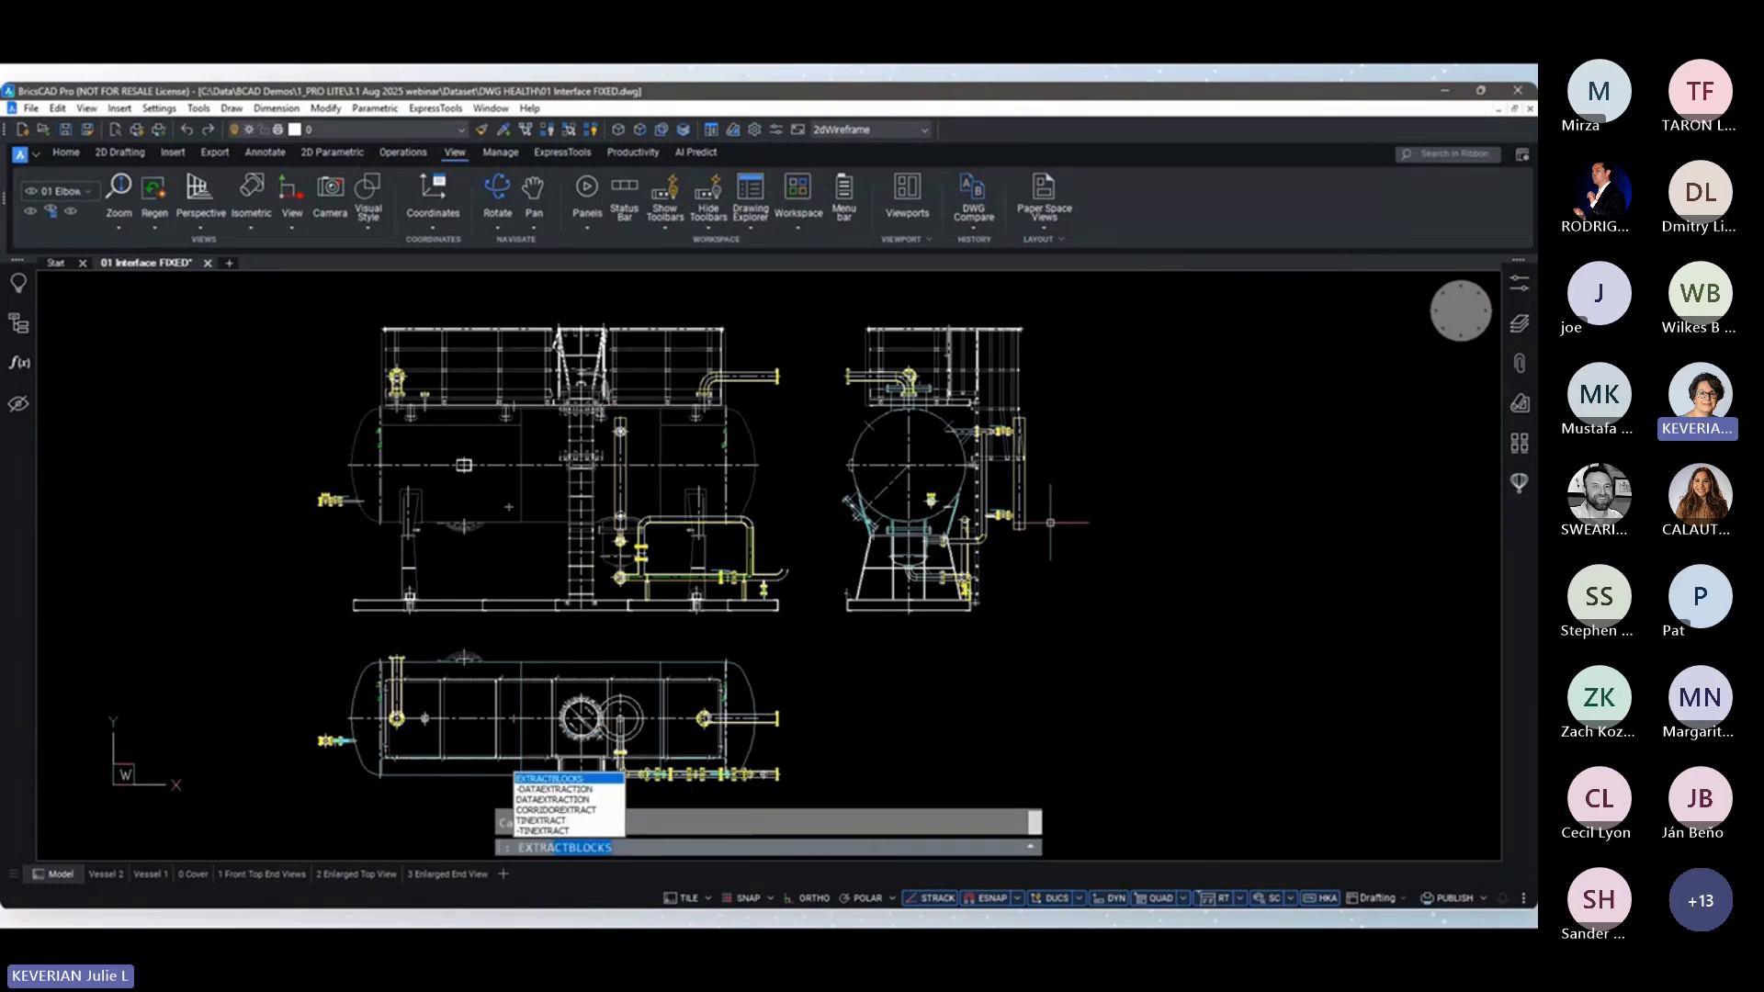
key(Return)
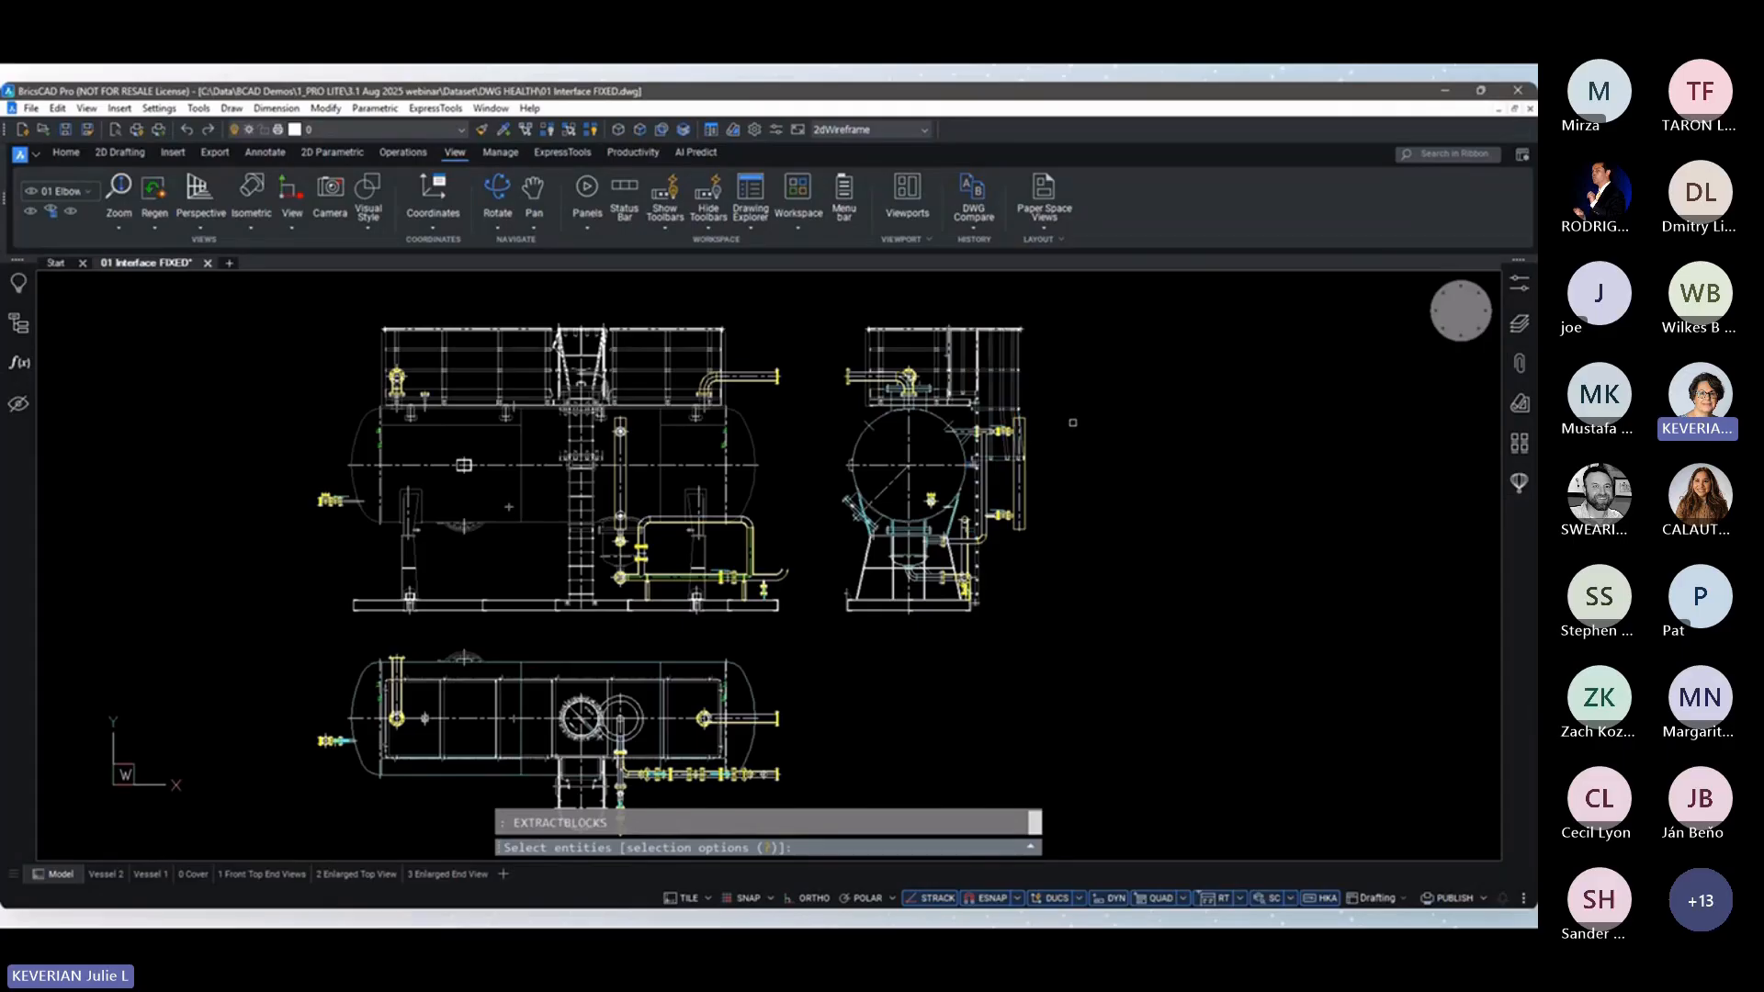
mouse_move(1072, 332)
mouse_down()
mouse_move(740, 650)
mouse_move(532, 741)
mouse_move(499, 737)
mouse_up()
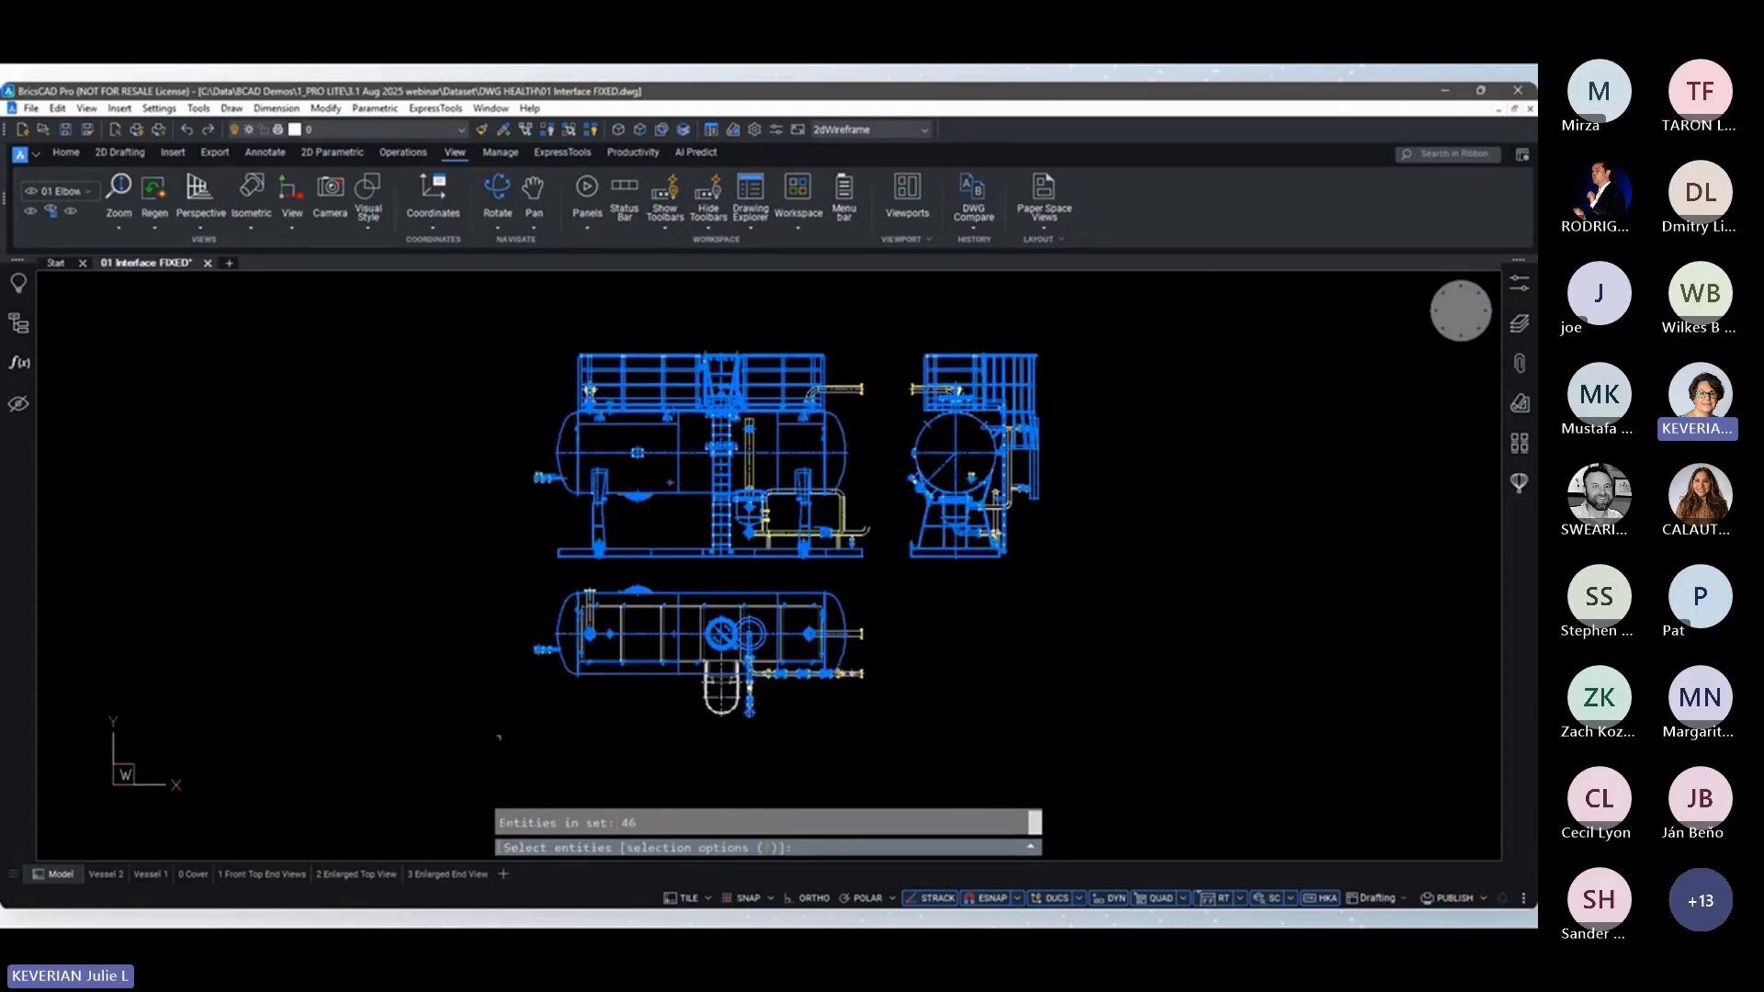
key(Return)
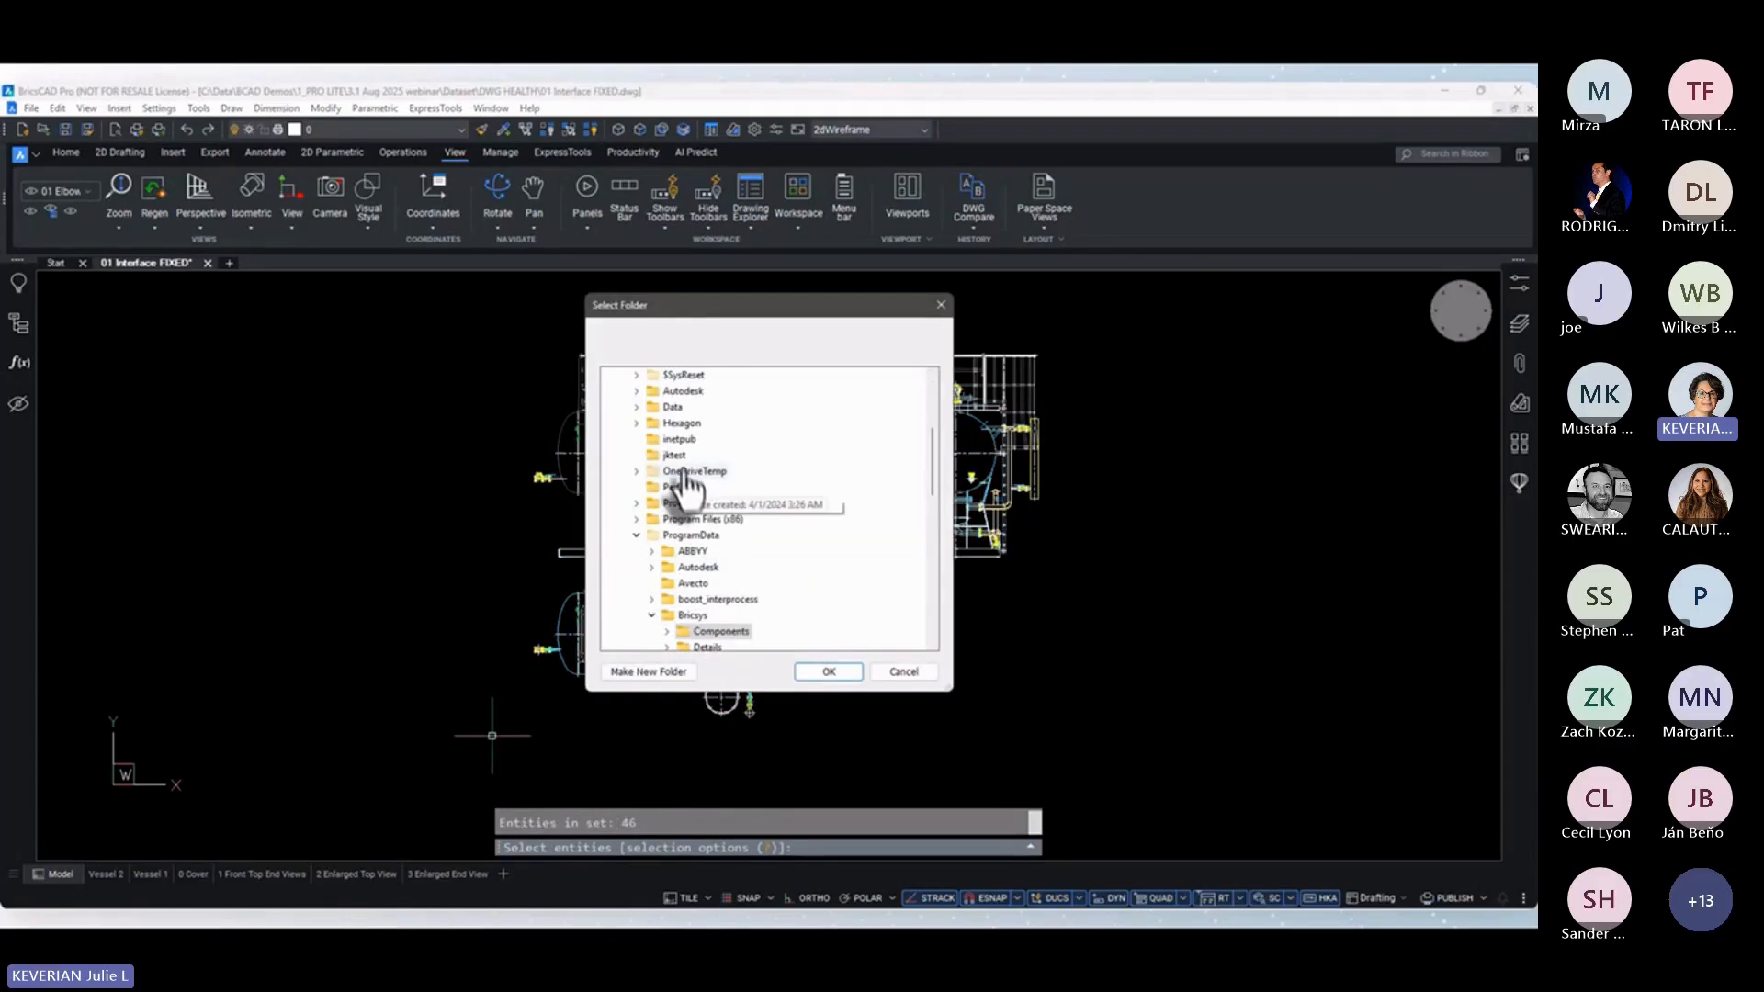
click(636, 408)
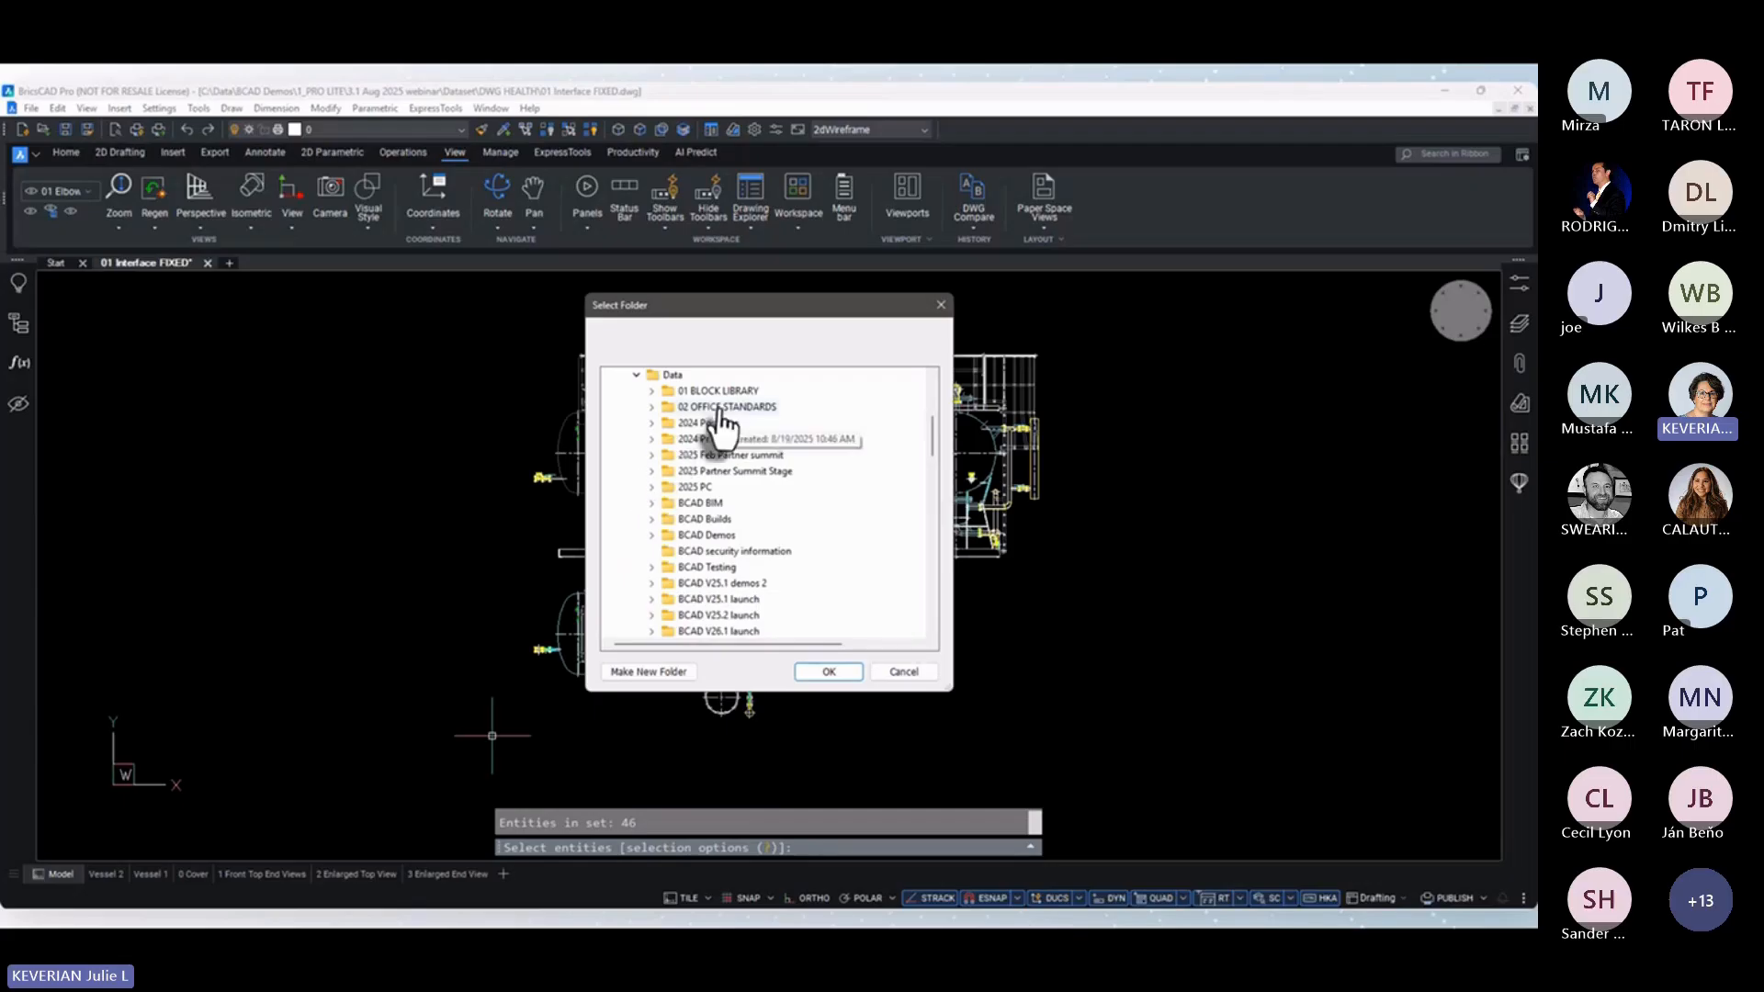
click(684, 394)
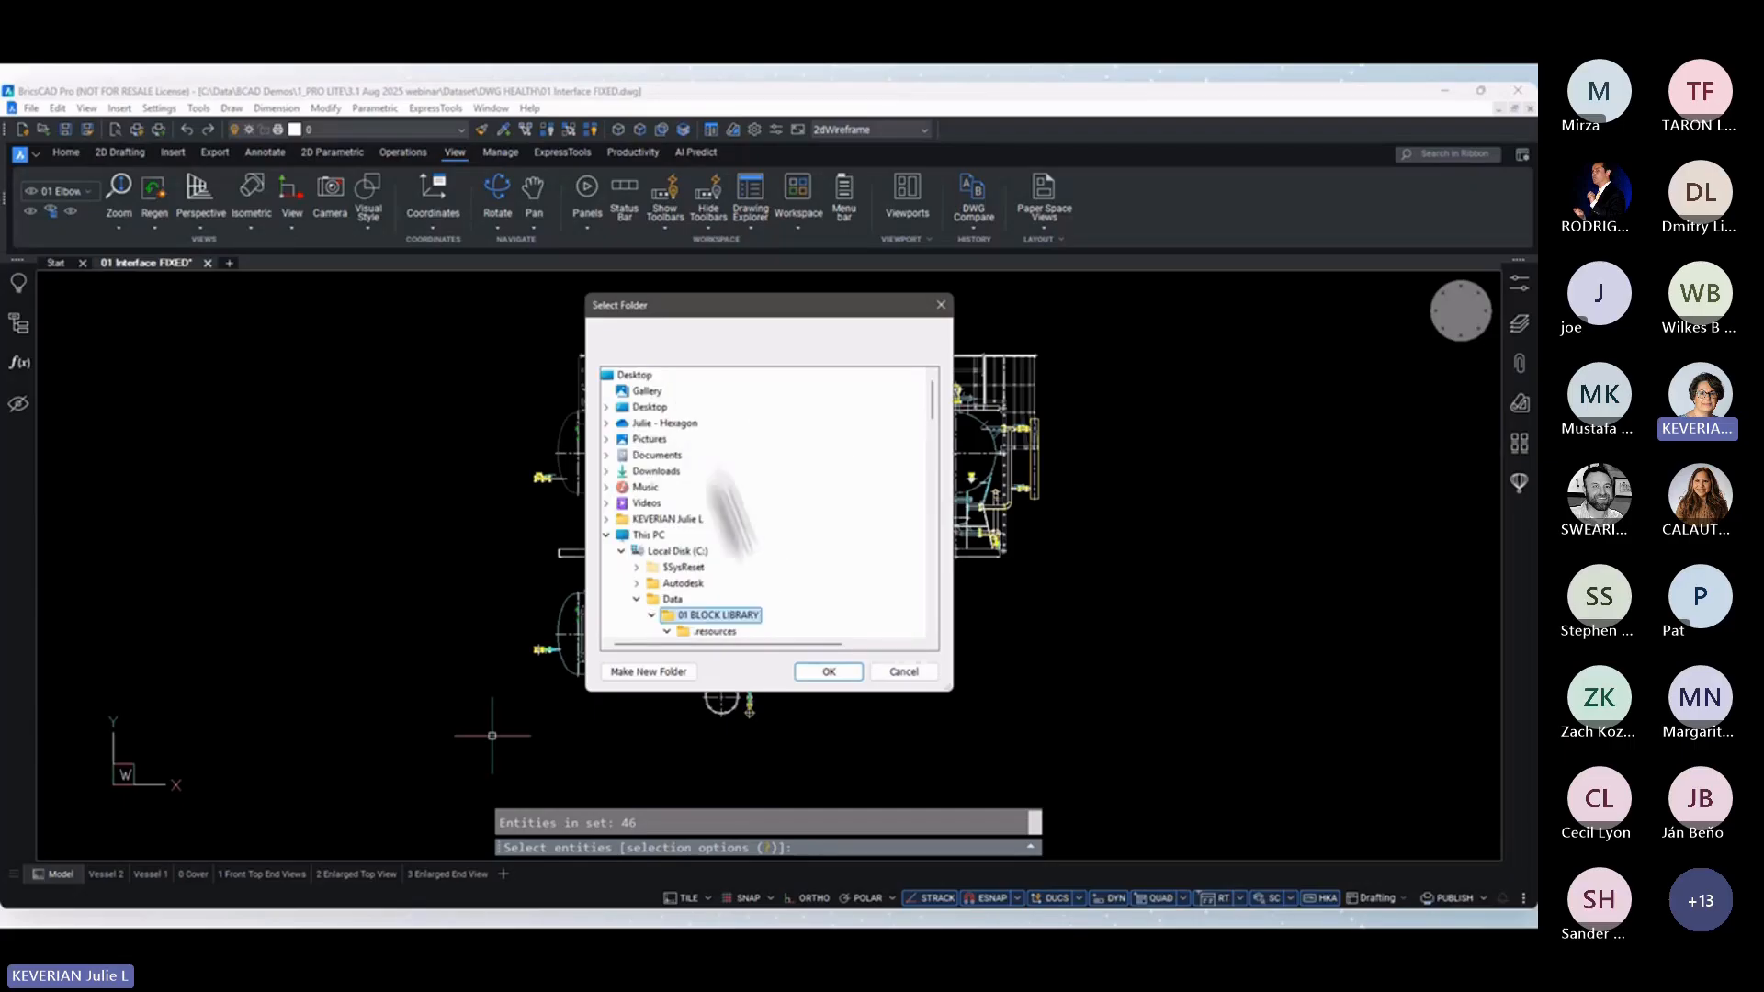
click(829, 672)
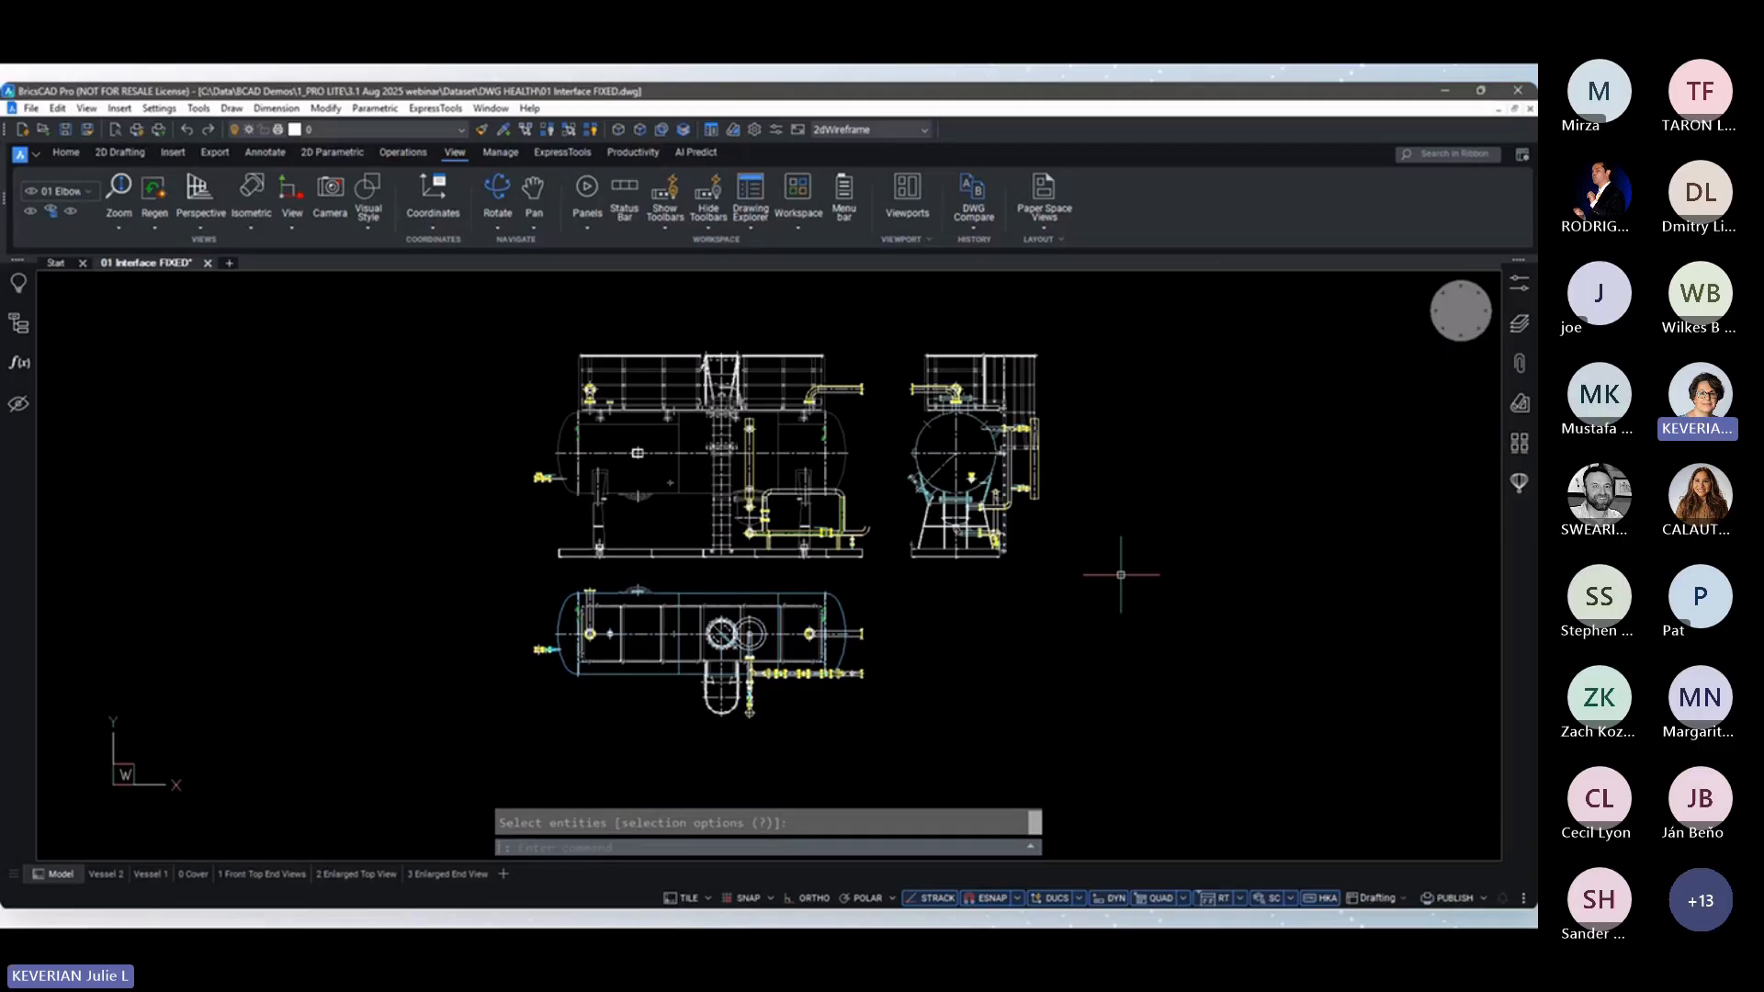
Enable 01 BLOCK LIBRARY in the block library and open its 01 Interface FIXED category
click(1515, 489)
click(1477, 285)
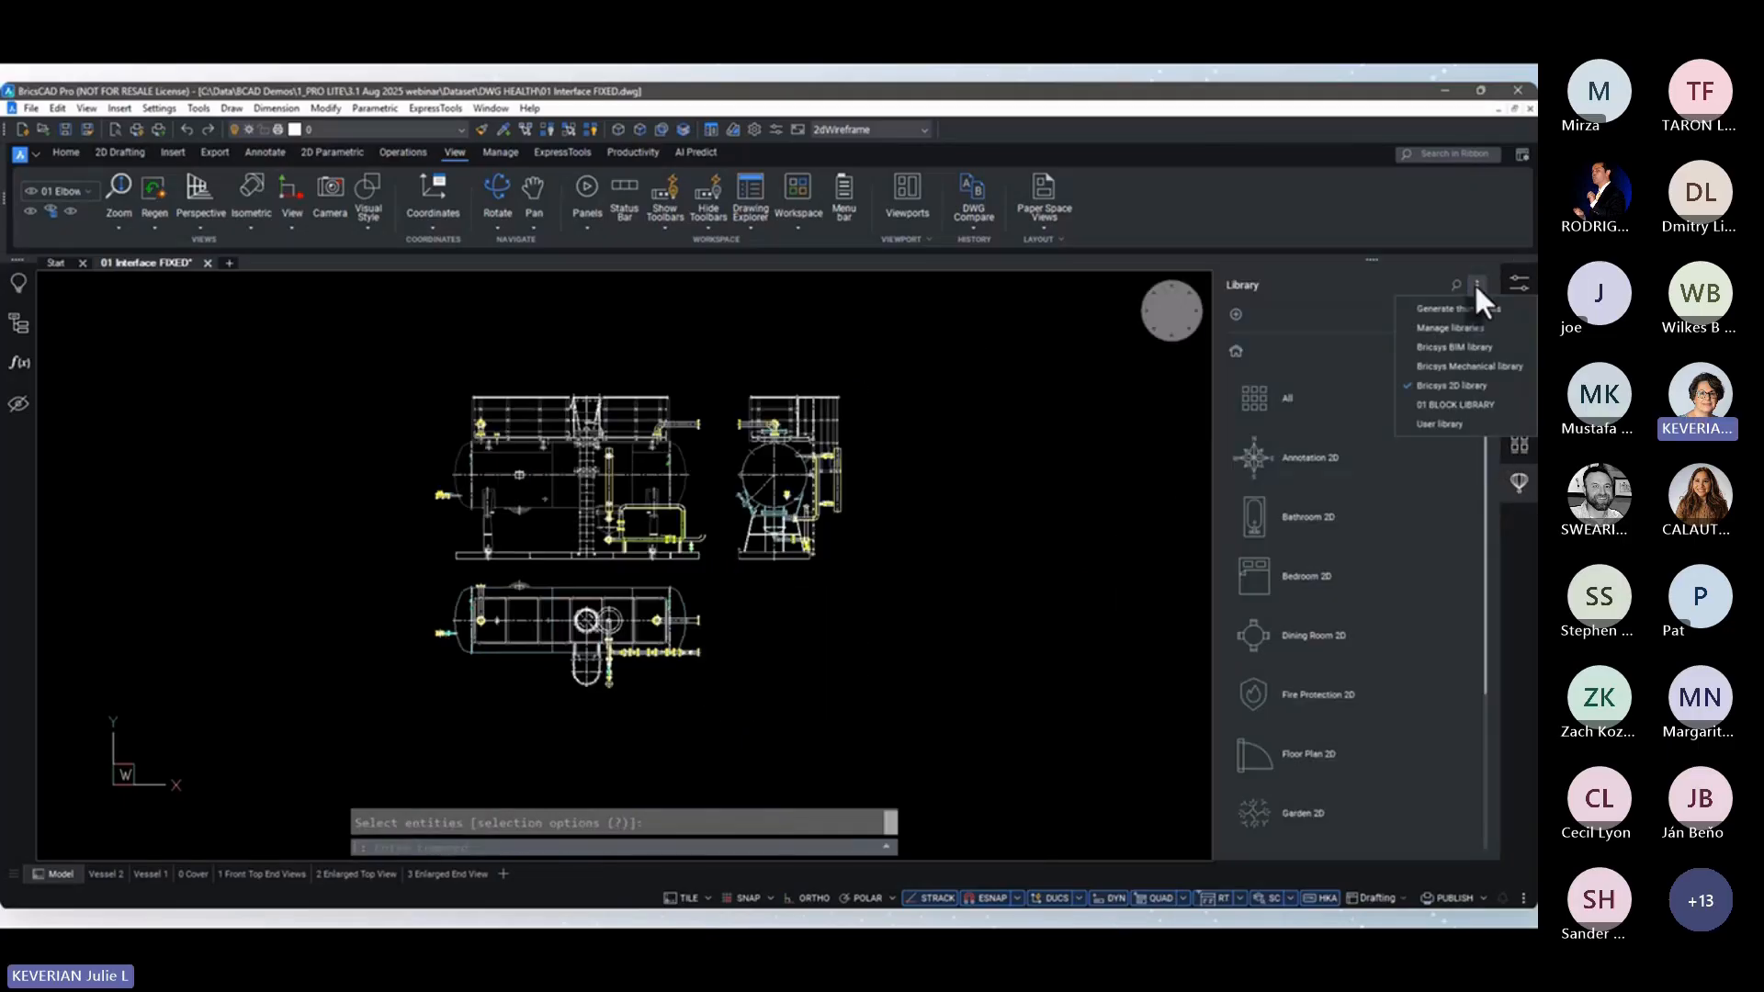
click(1470, 403)
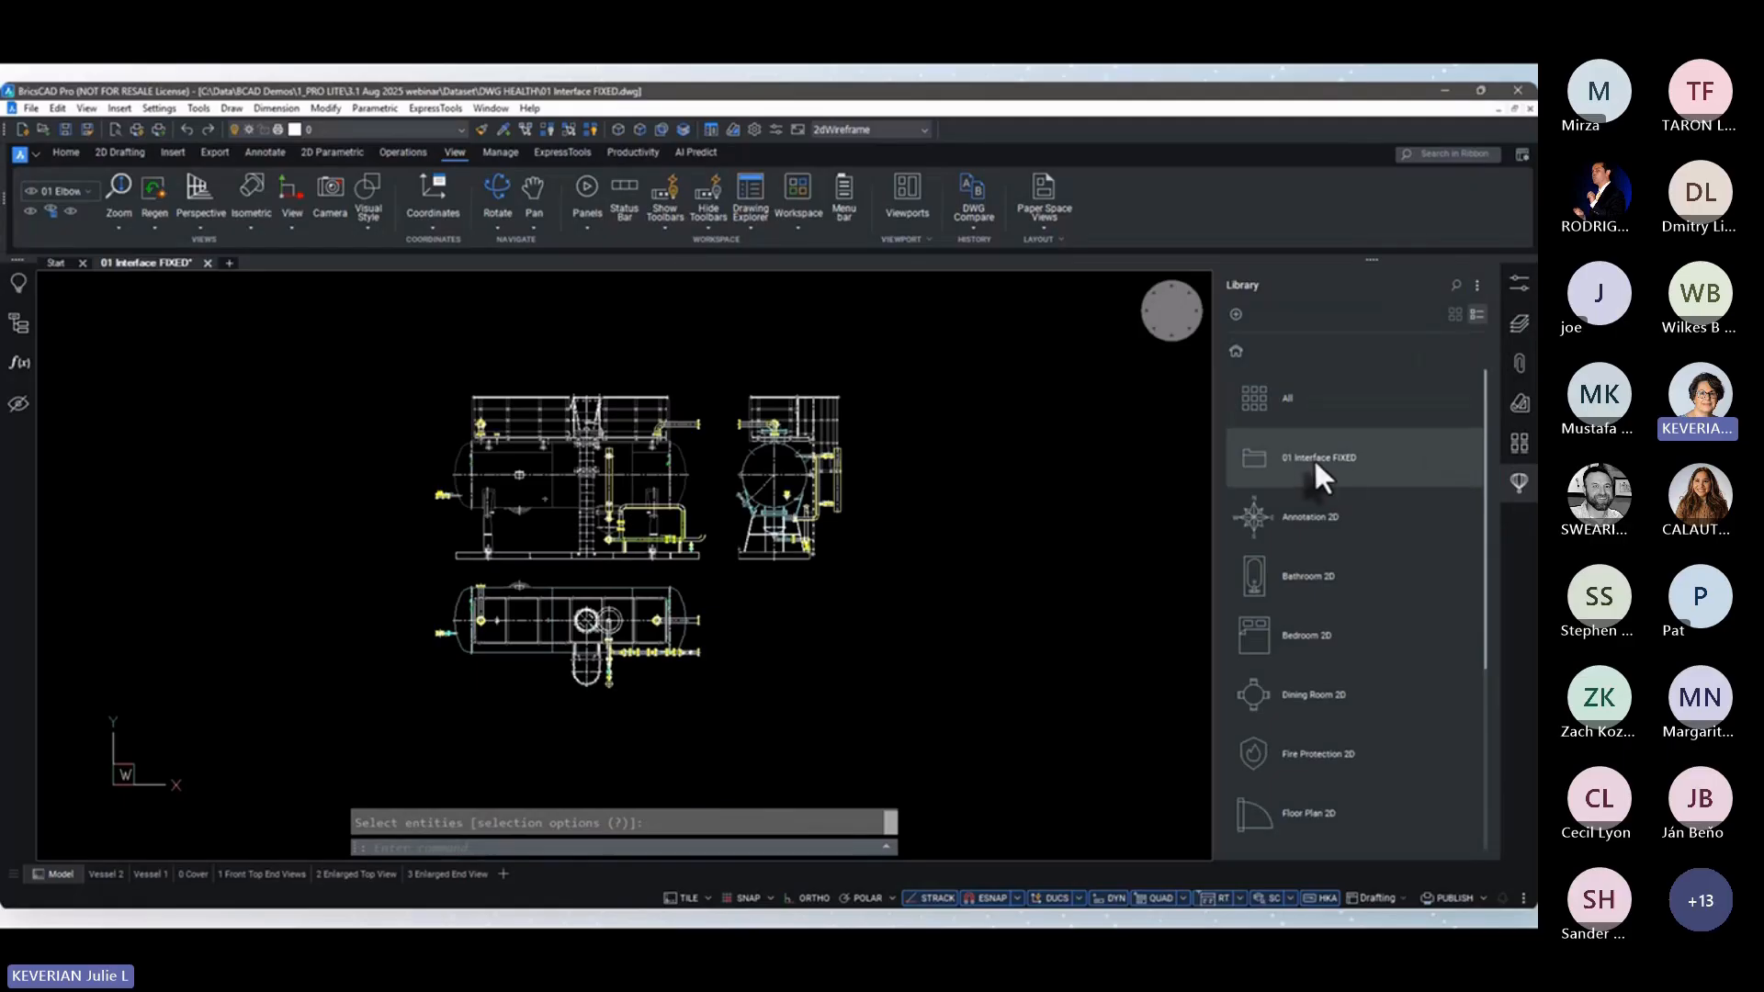
click(1314, 458)
Generate thumbnails for the library blocks and reopen the 01 Interface FIXED category
click(1477, 285)
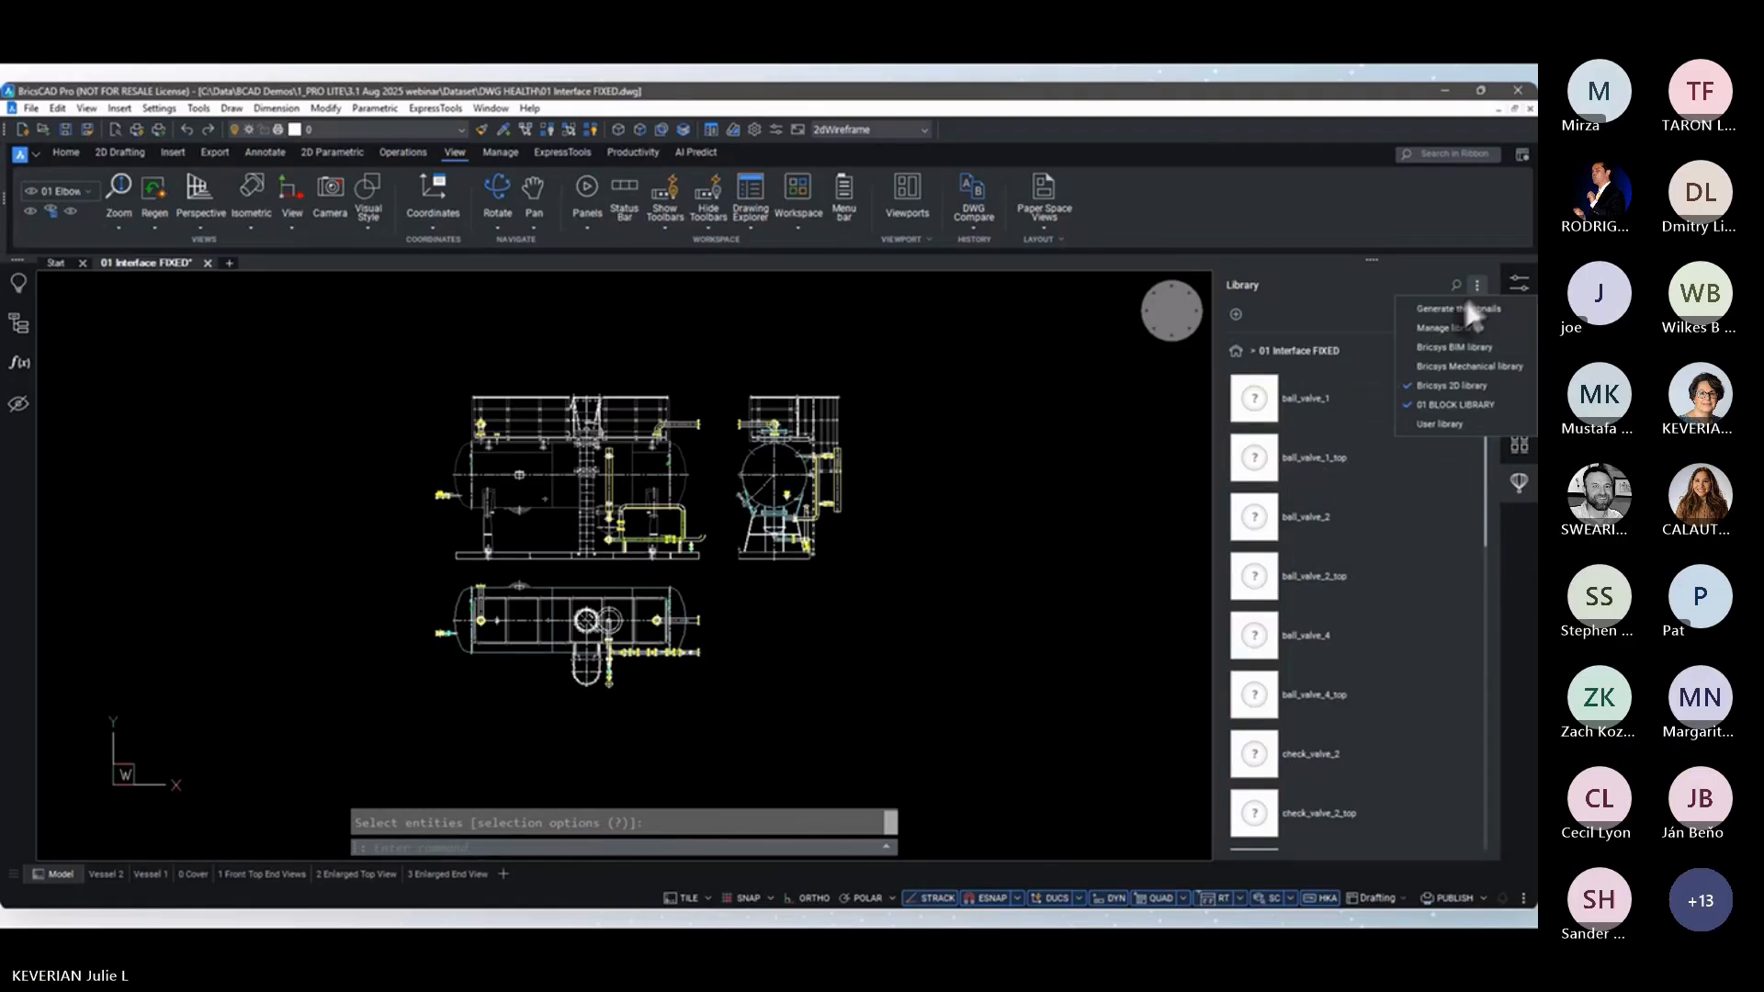
click(1467, 306)
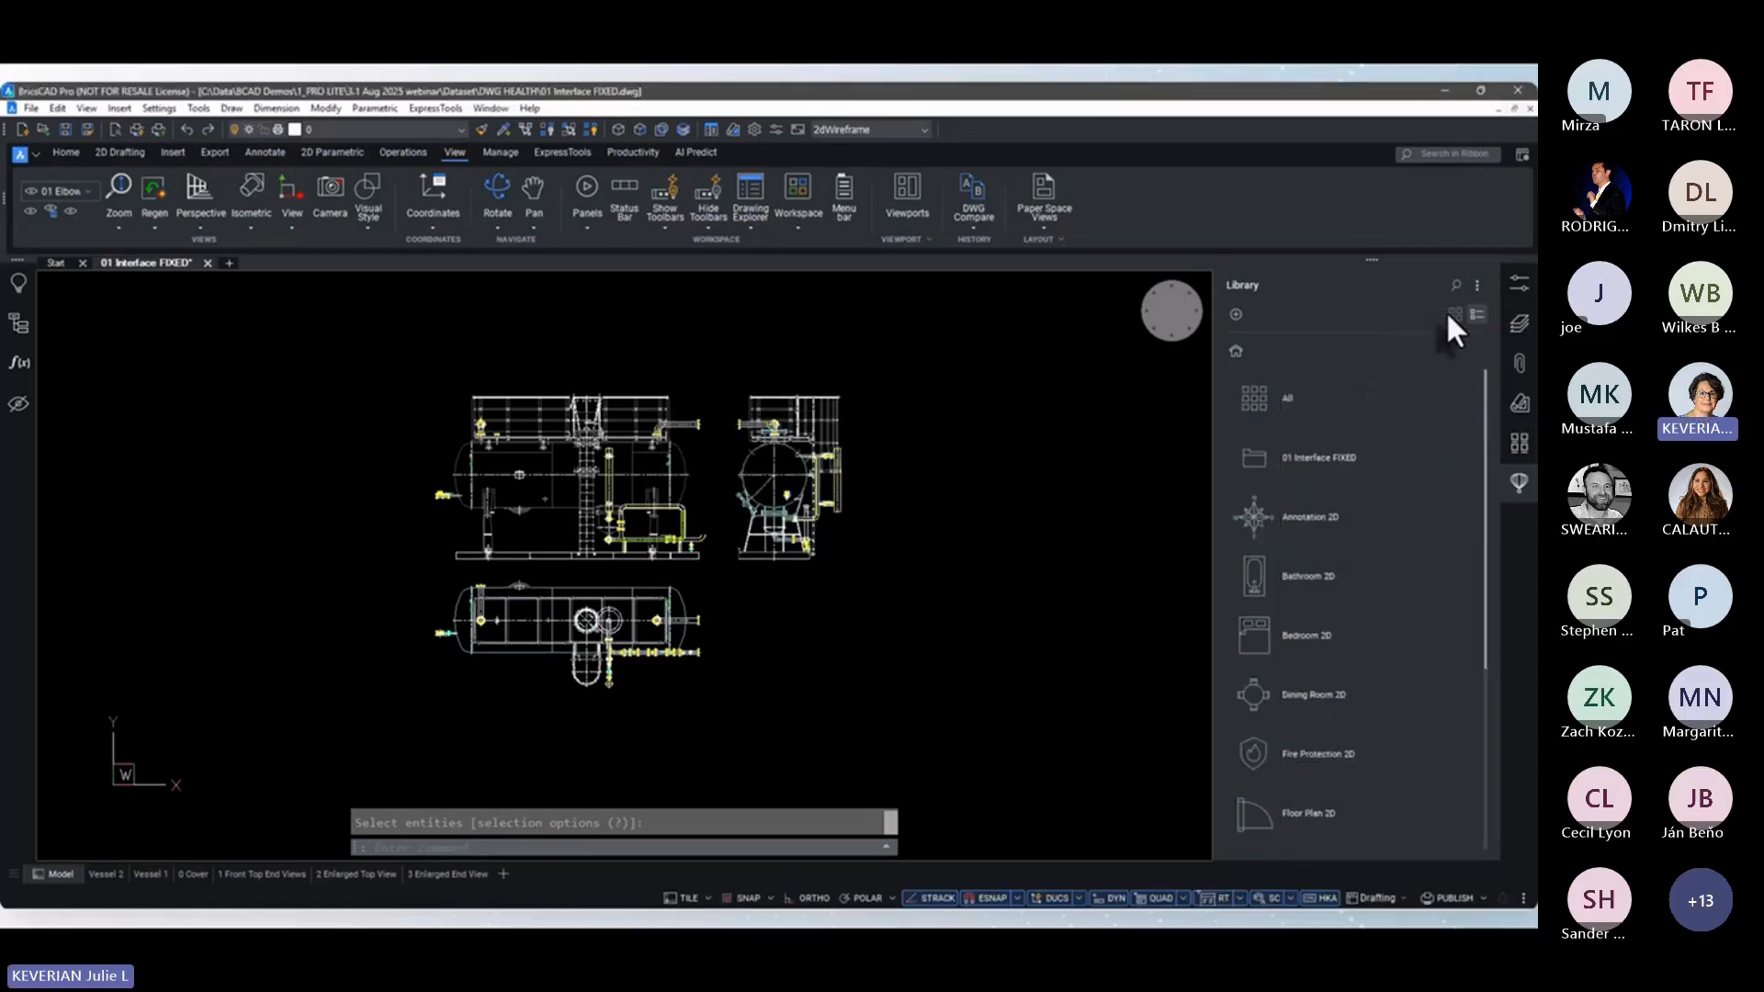
click(1298, 459)
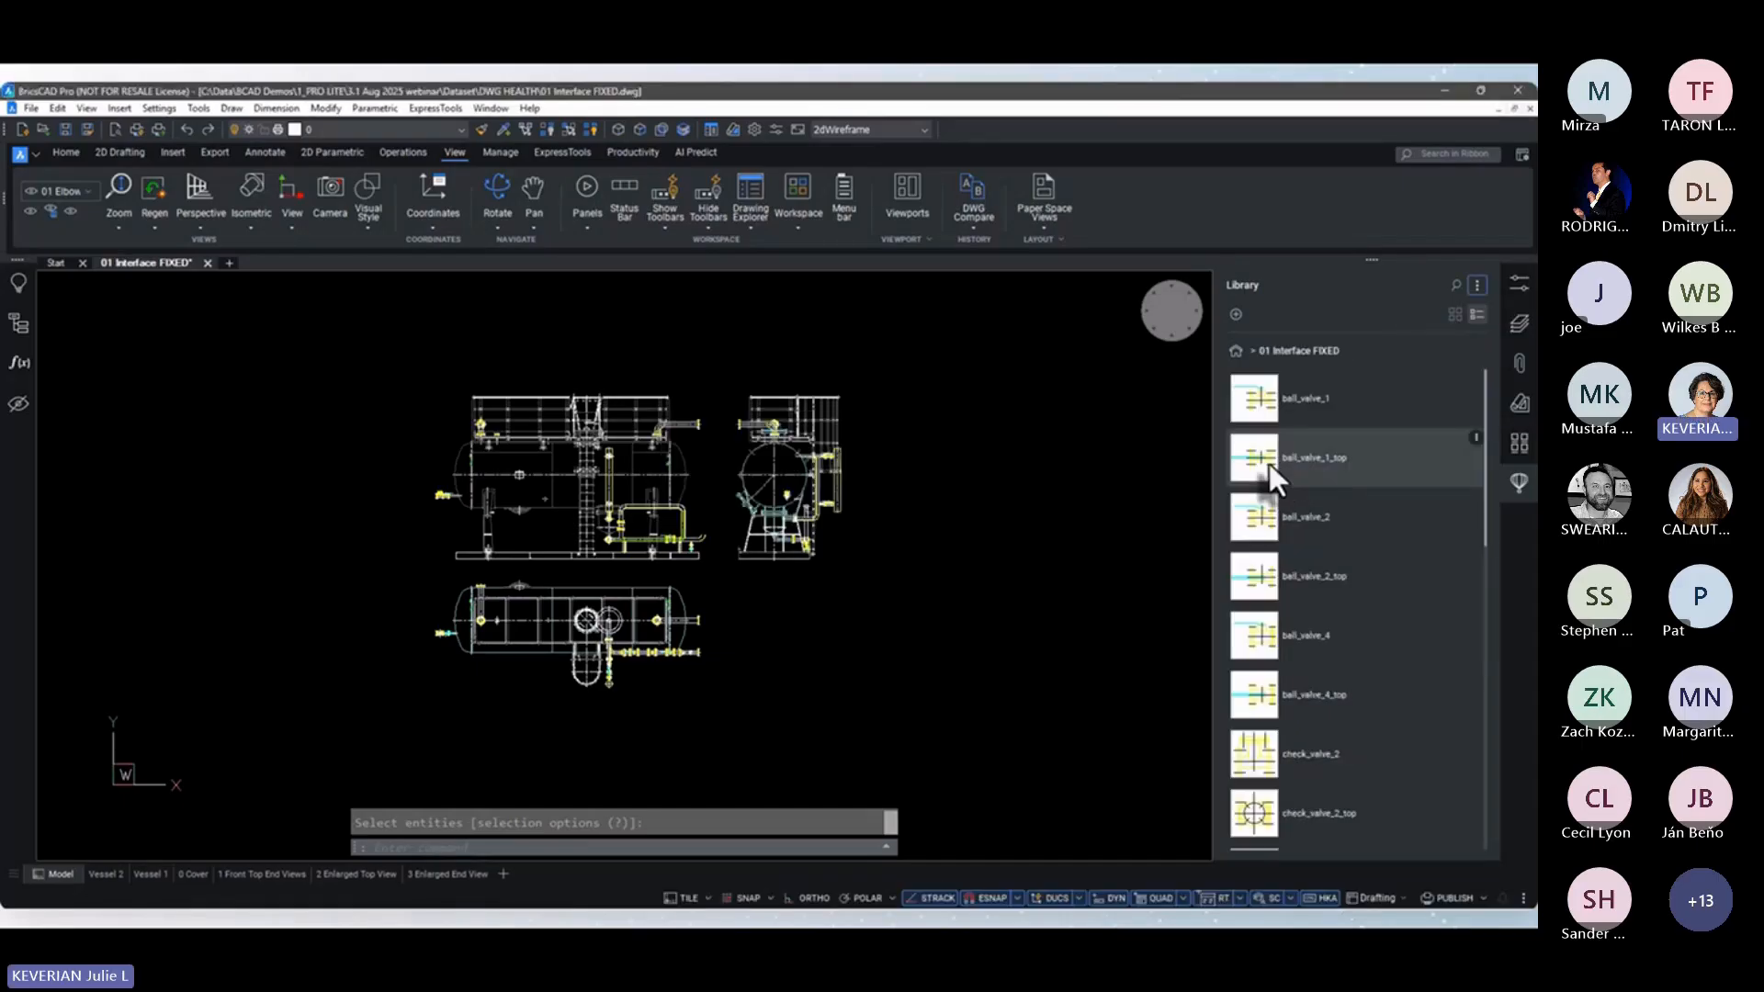
Insert the ball_valve_1_top block into empty space beside the vessel's end view, with default scale and rotation
mouse_move(1270, 463)
mouse_down()
mouse_move(1103, 512)
mouse_move(1130, 480)
mouse_up()
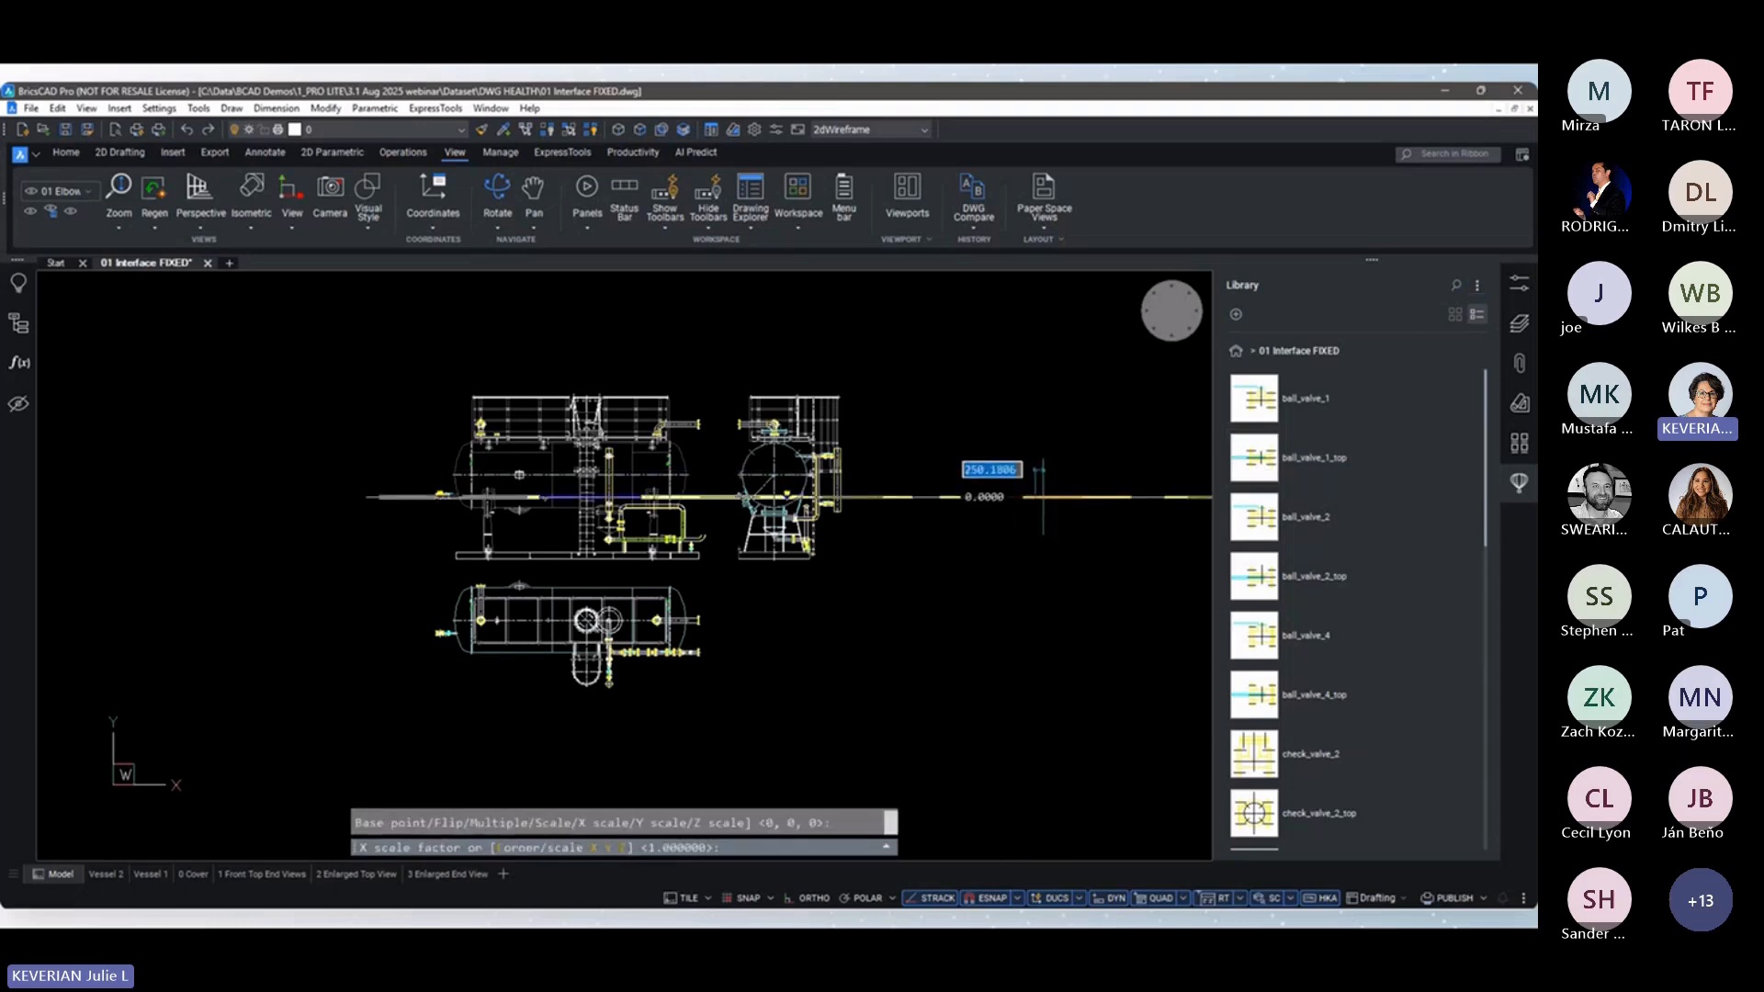
key(Return)
key(Return)
key(Return)
scroll(1033, 503, up, 6)
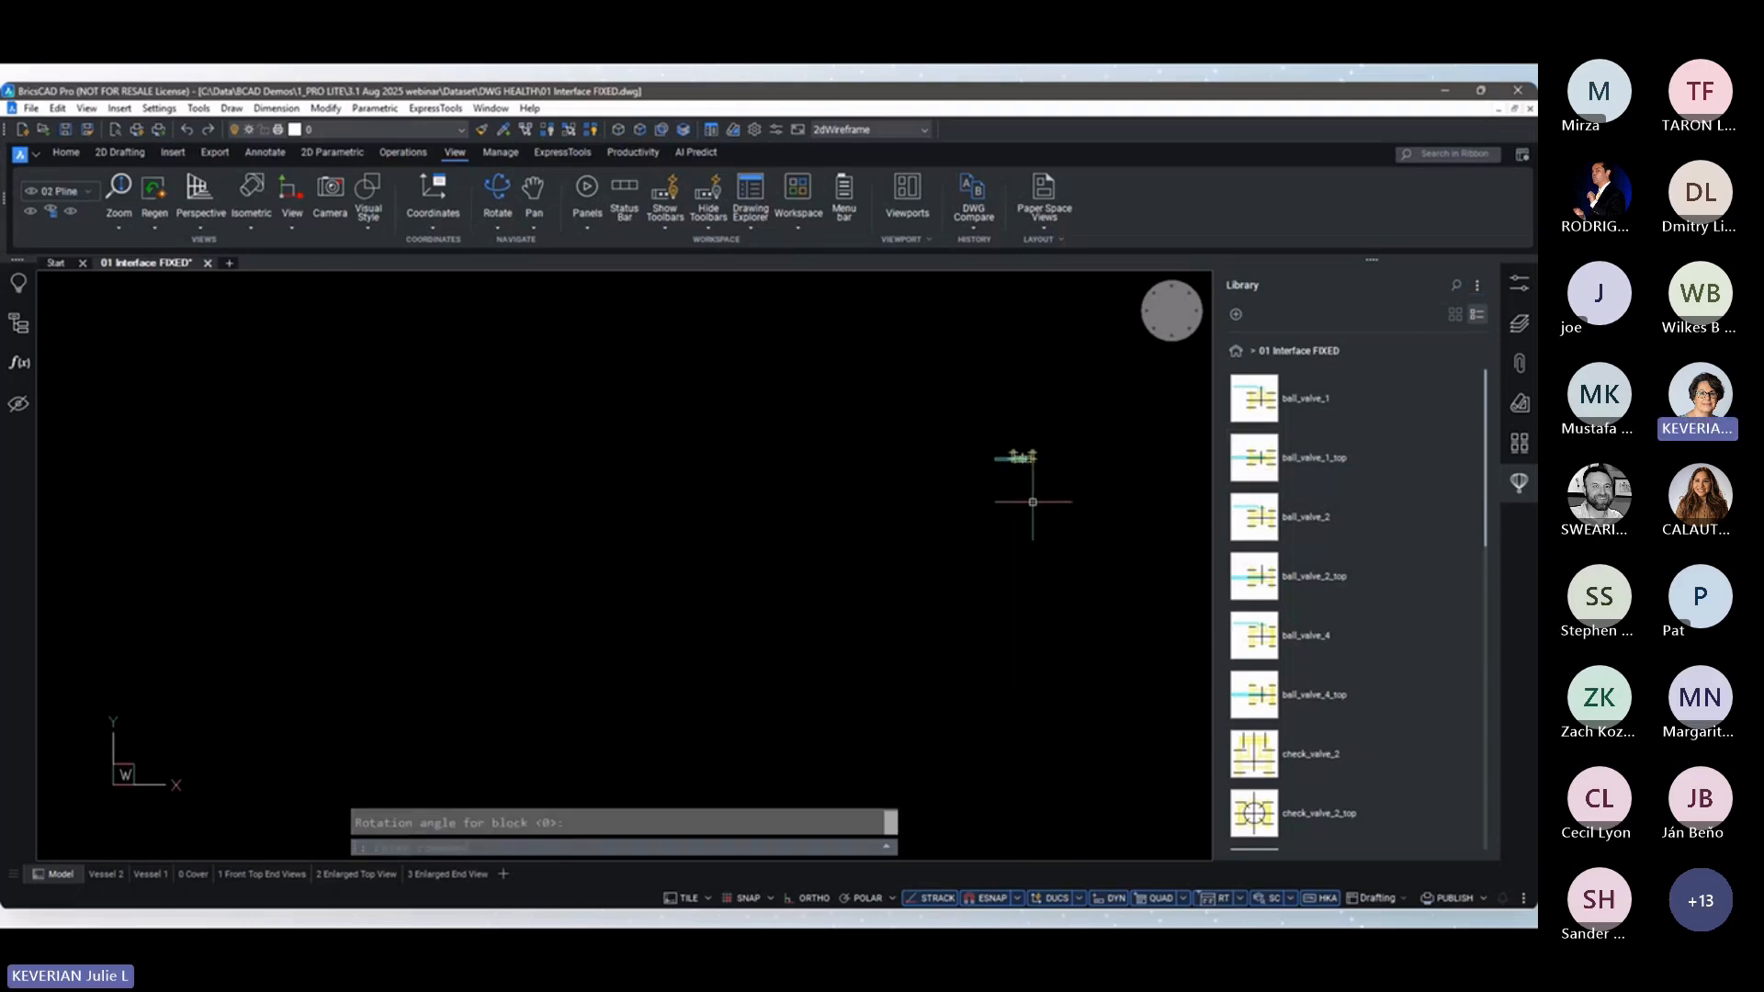
scroll(1033, 502, up, 2)
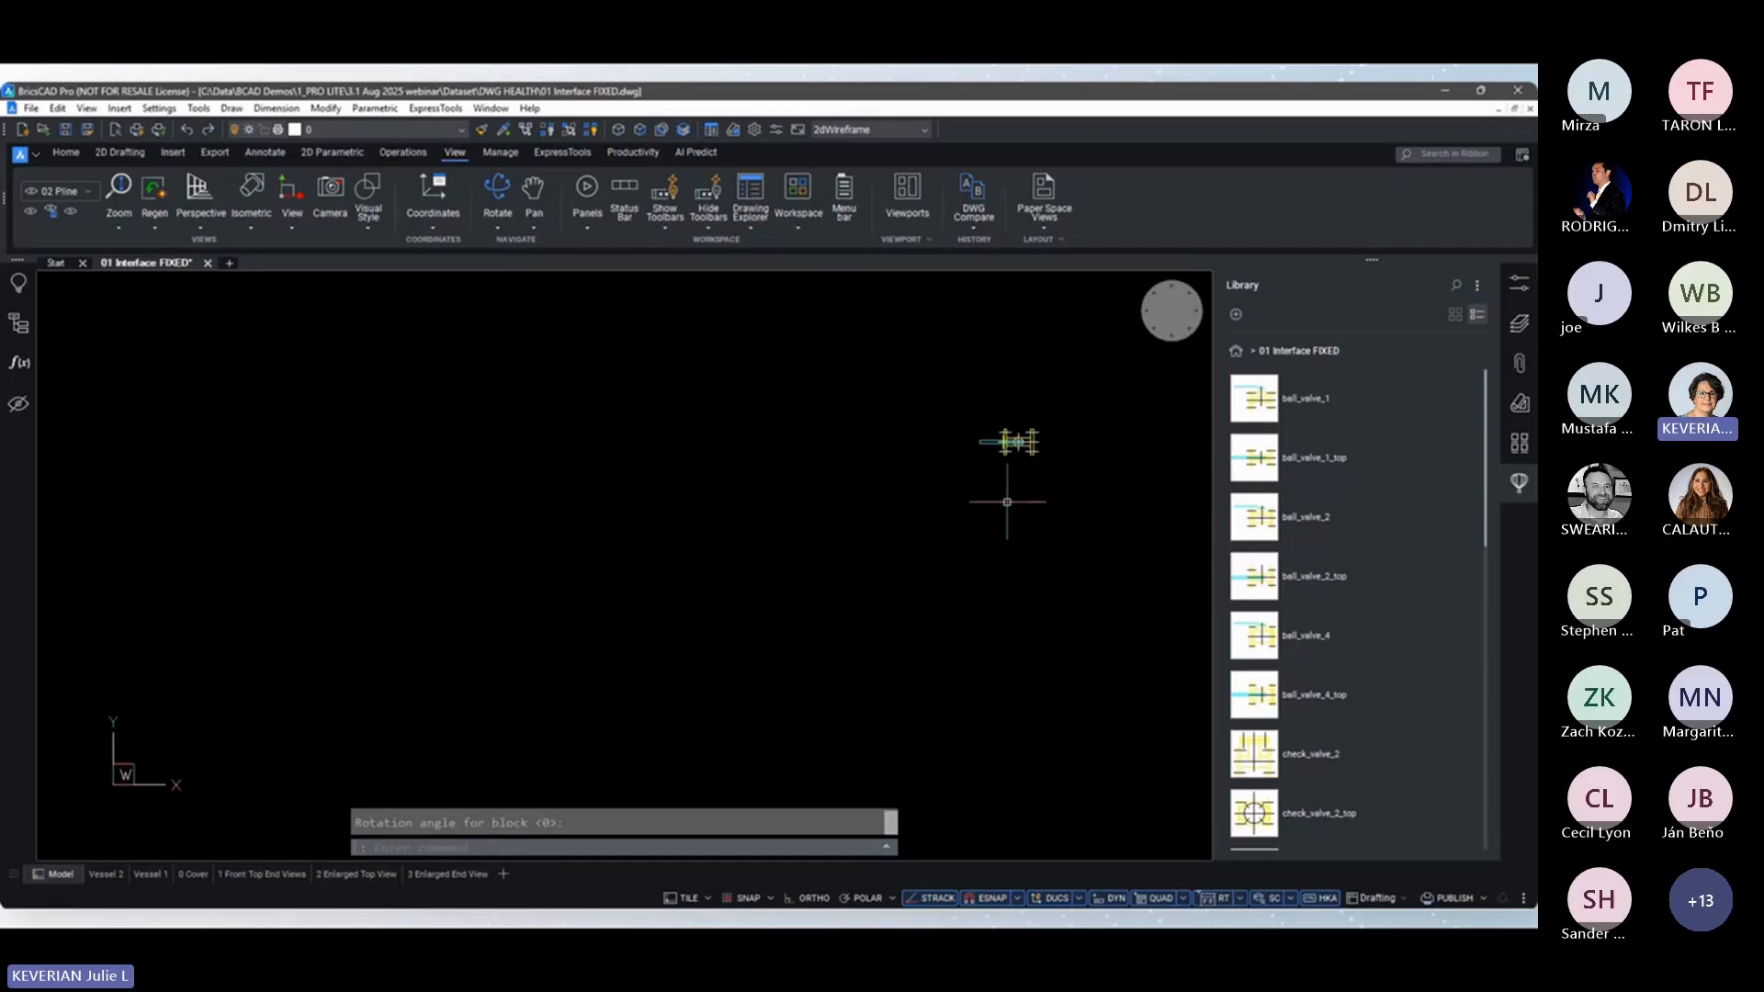
Save the drawing as 01 Interface FIXED FOR BLOCKS.dwg in C:\Data\02 OFFICE STANDARDS\BLOCKS
right_click(174, 263)
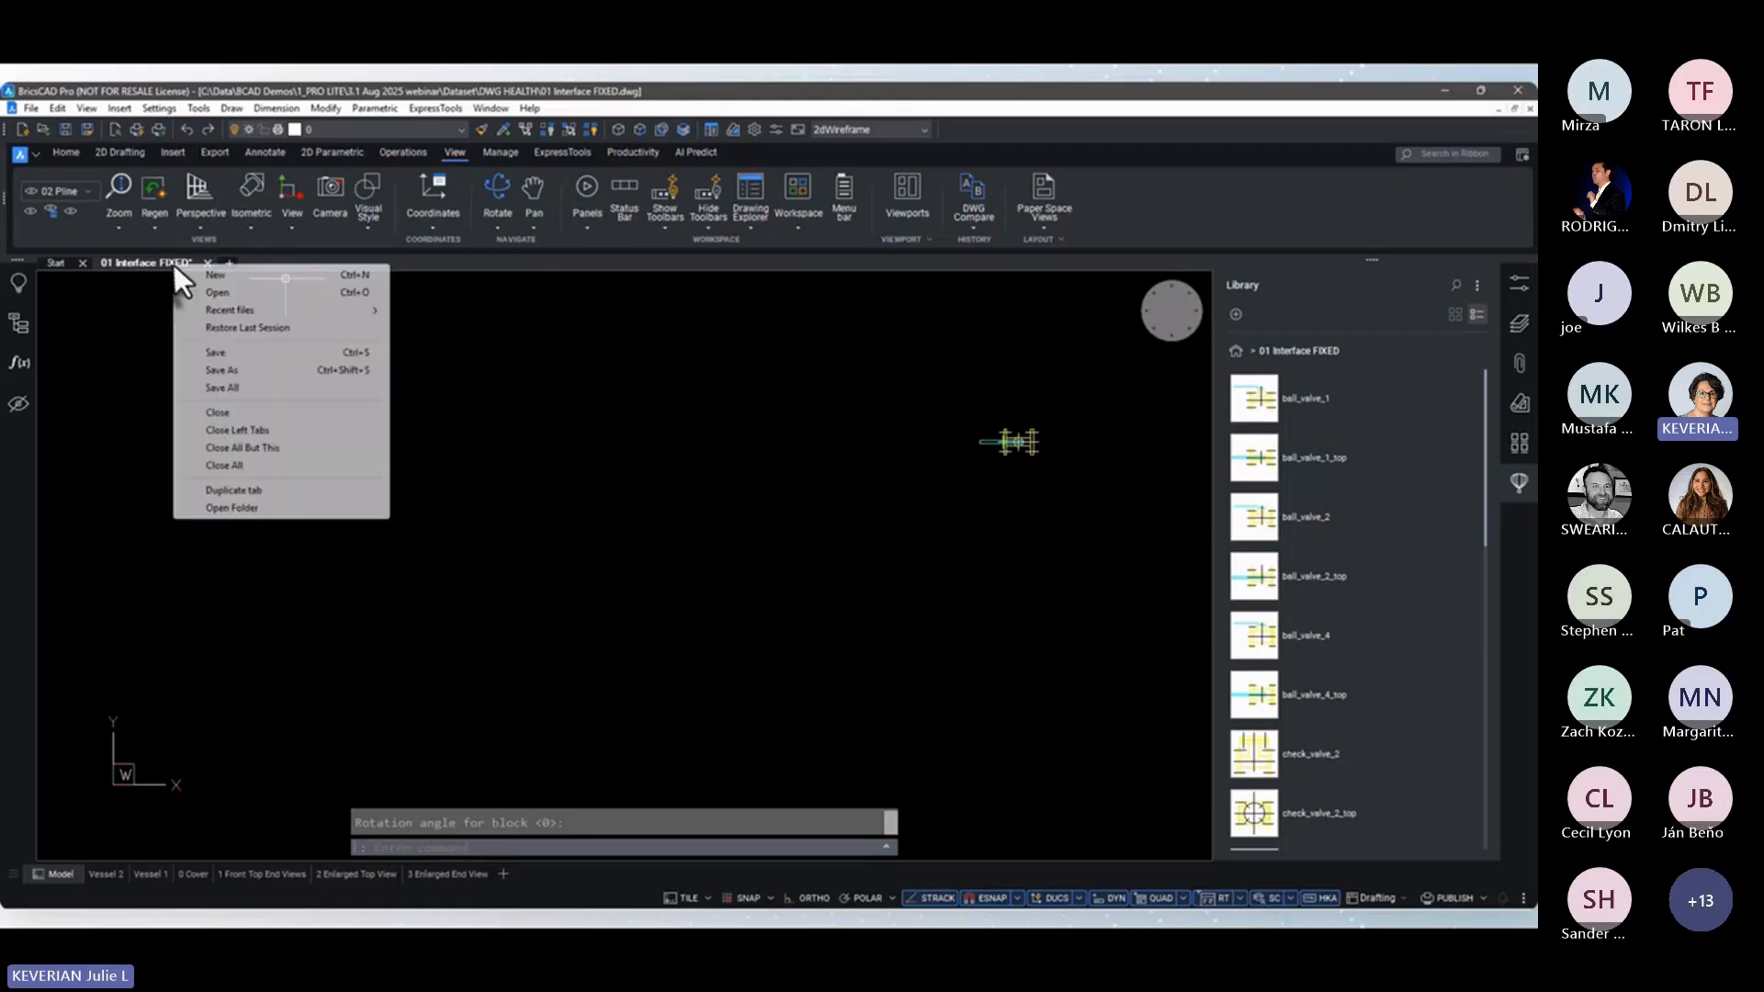
click(229, 371)
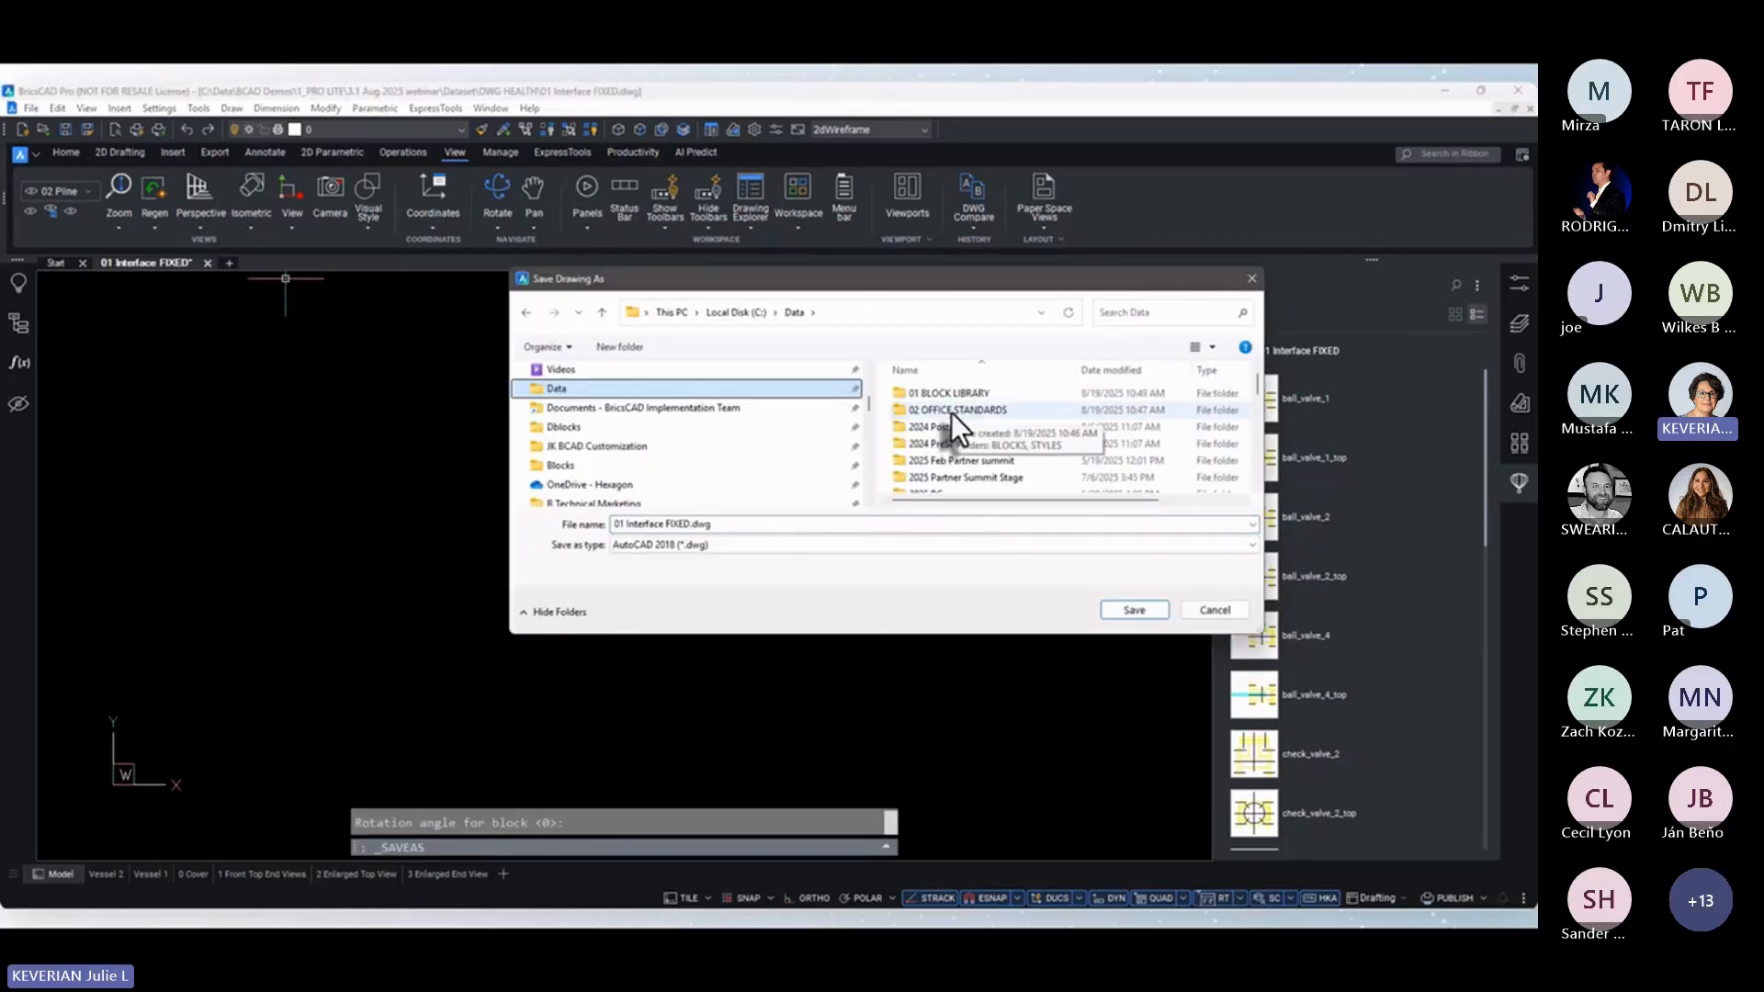
double_click(951, 410)
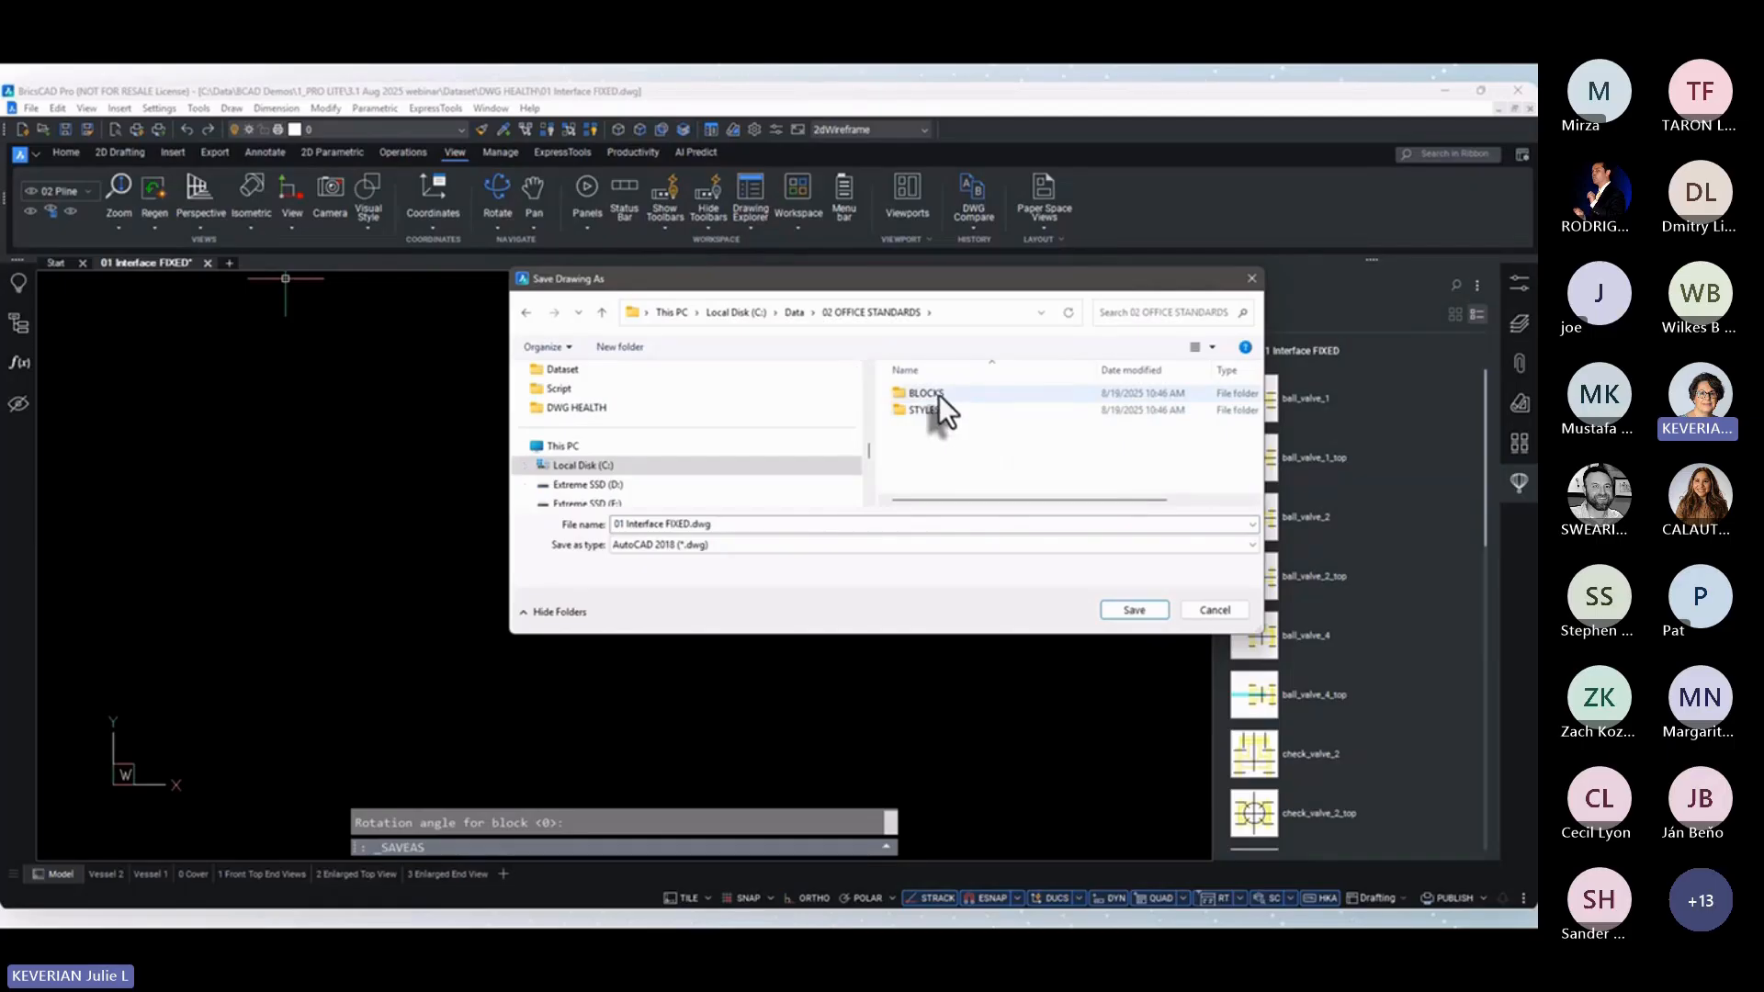
double_click(930, 395)
click(690, 524)
click(690, 524)
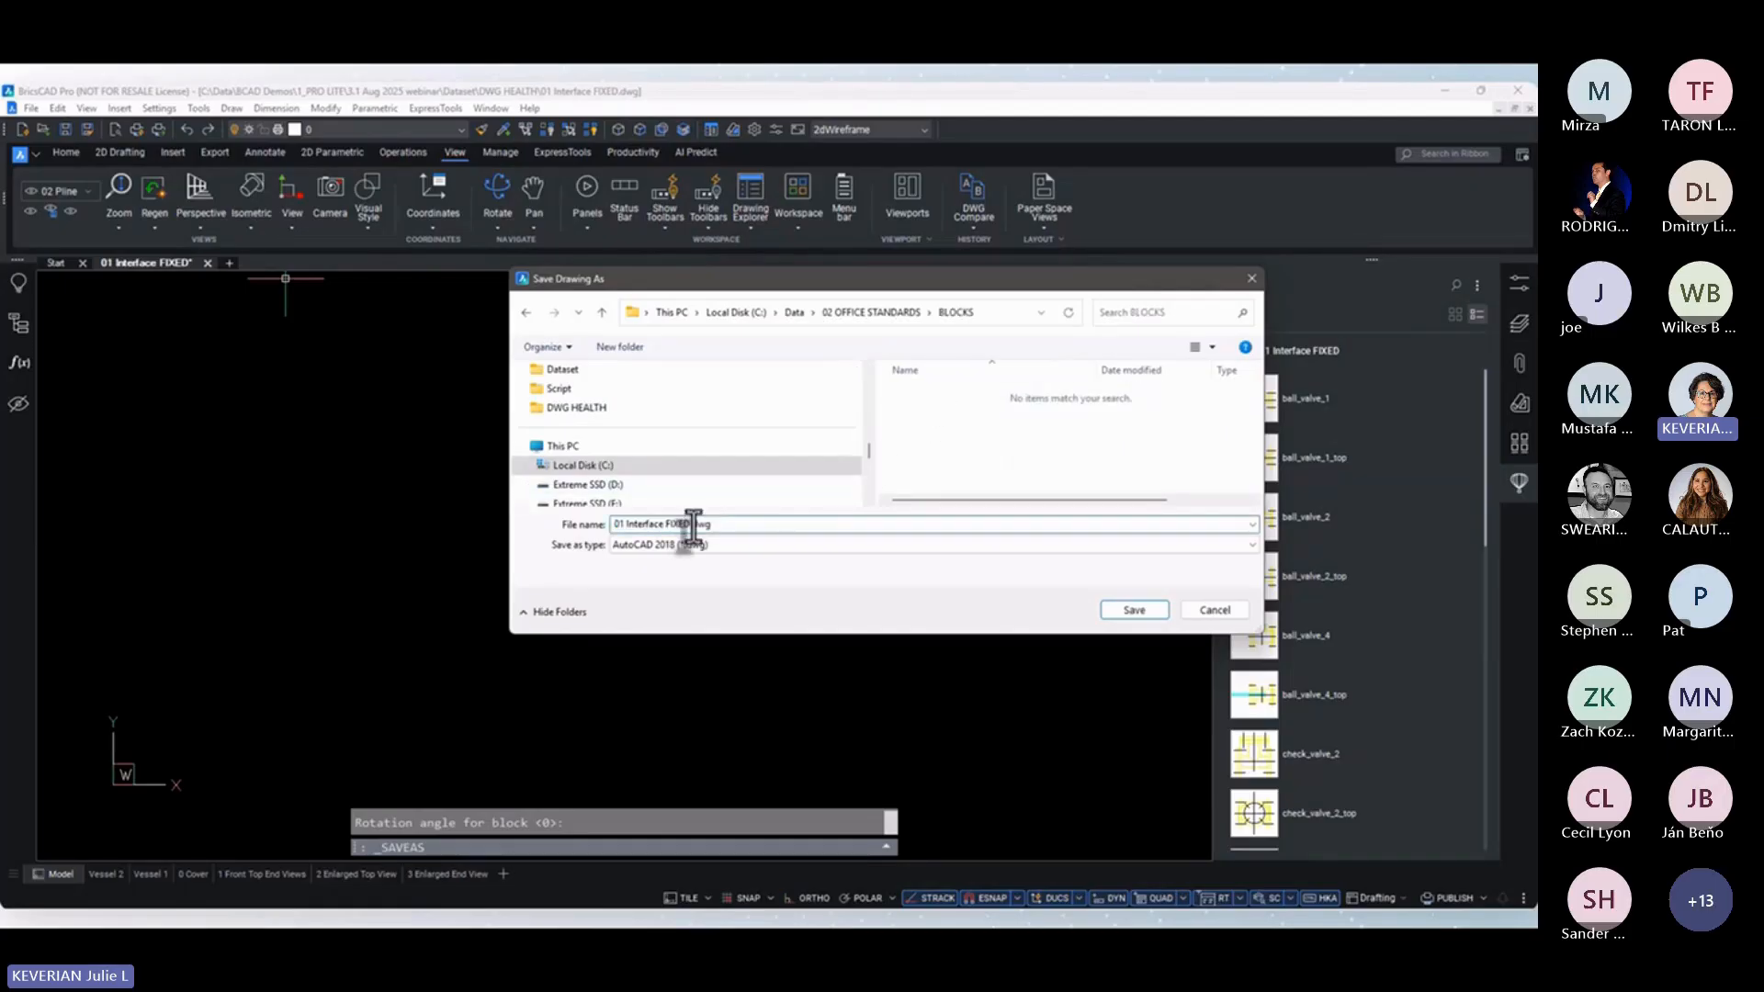
text(FOR BLOCKS)
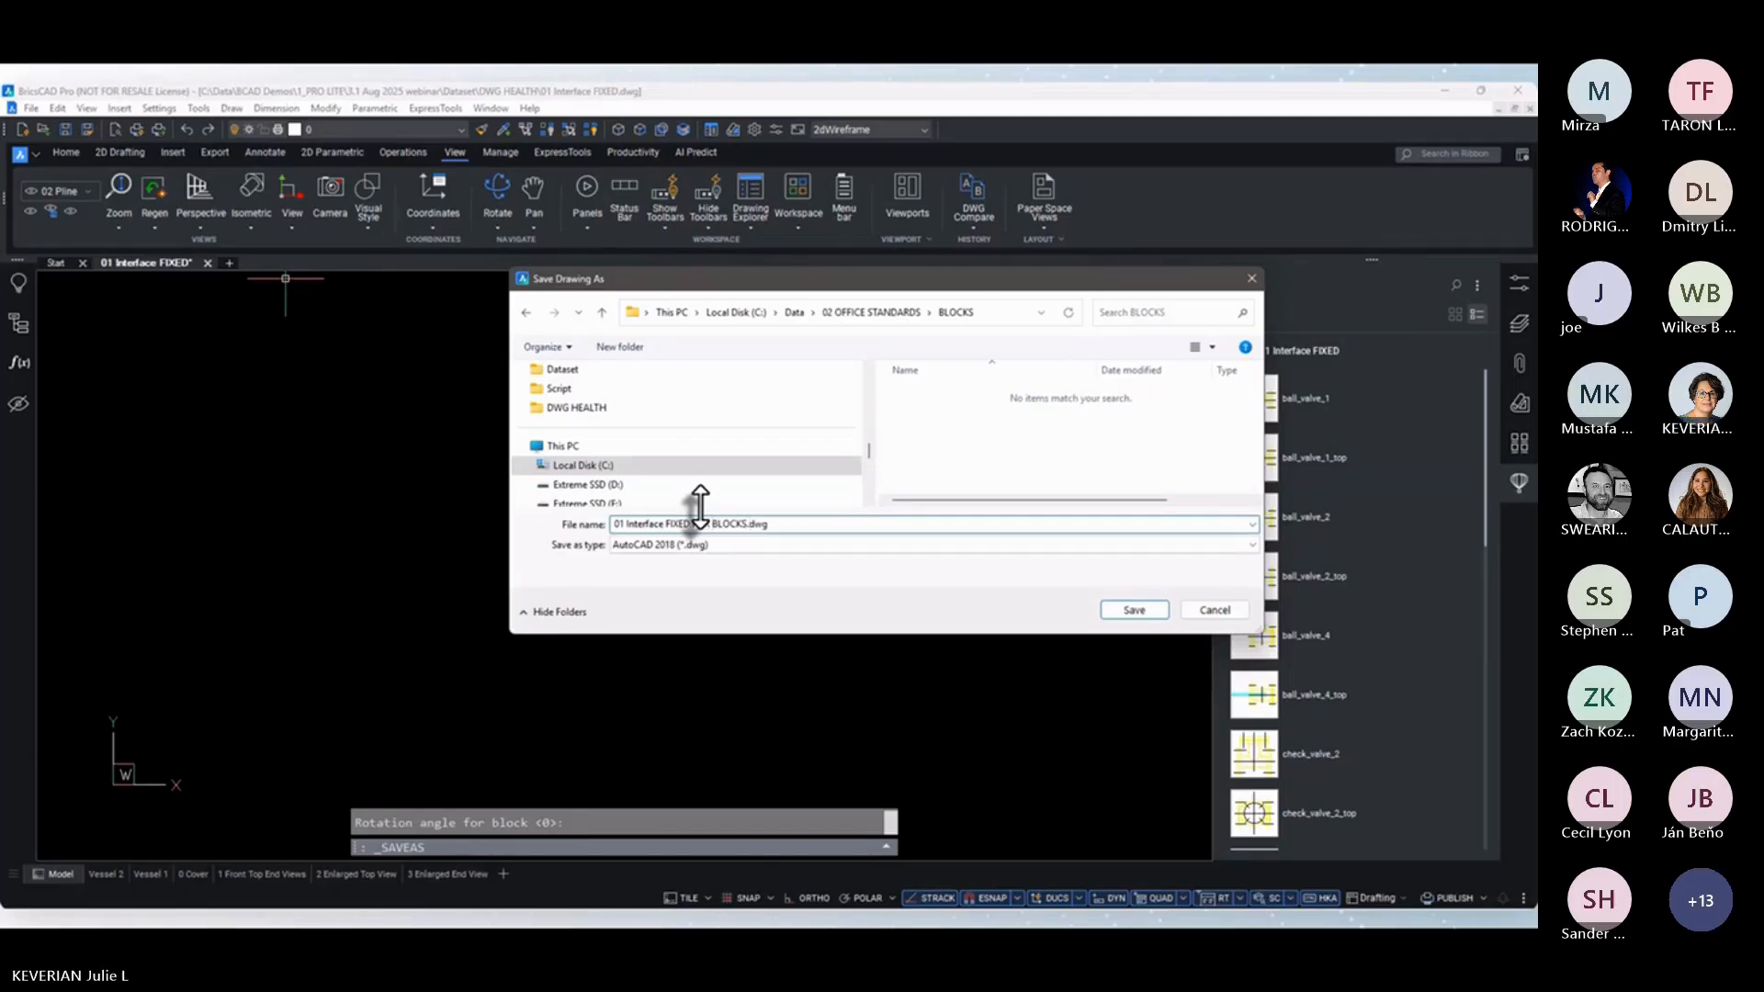
click(1125, 608)
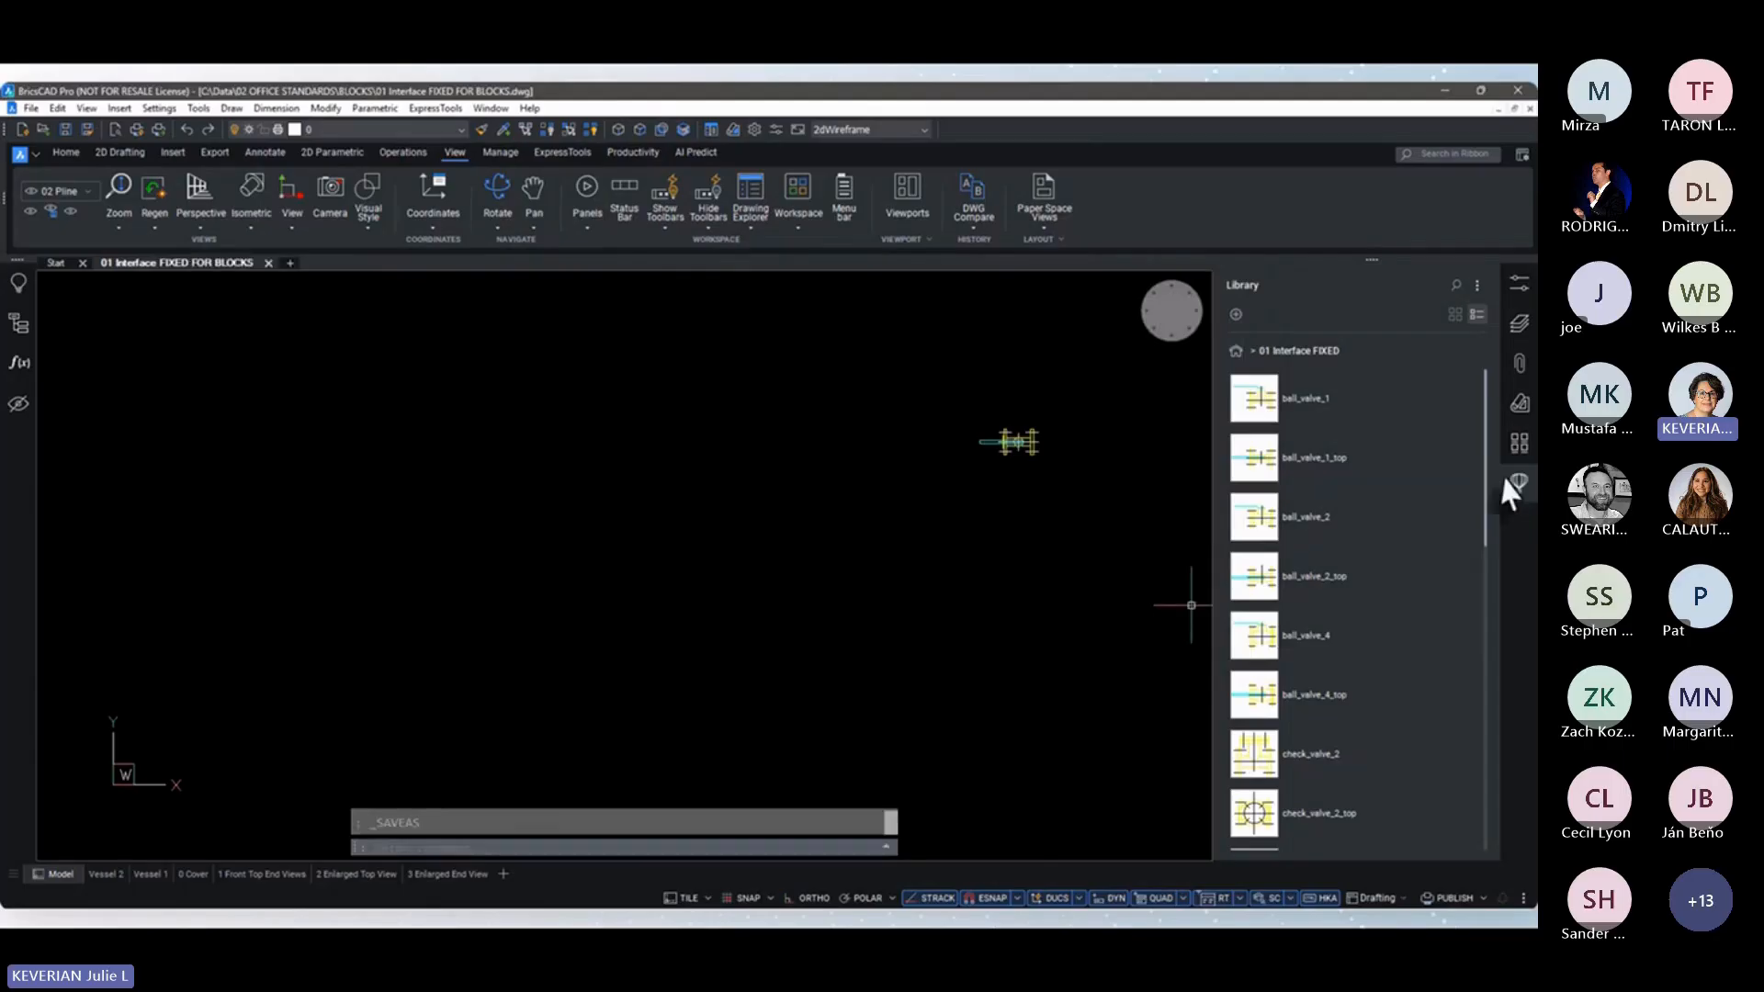
Close the block library and add C:\Data\02 OFFICE STANDARDS\BLOCKS as a local folder in the Drawing Explorer
click(1519, 483)
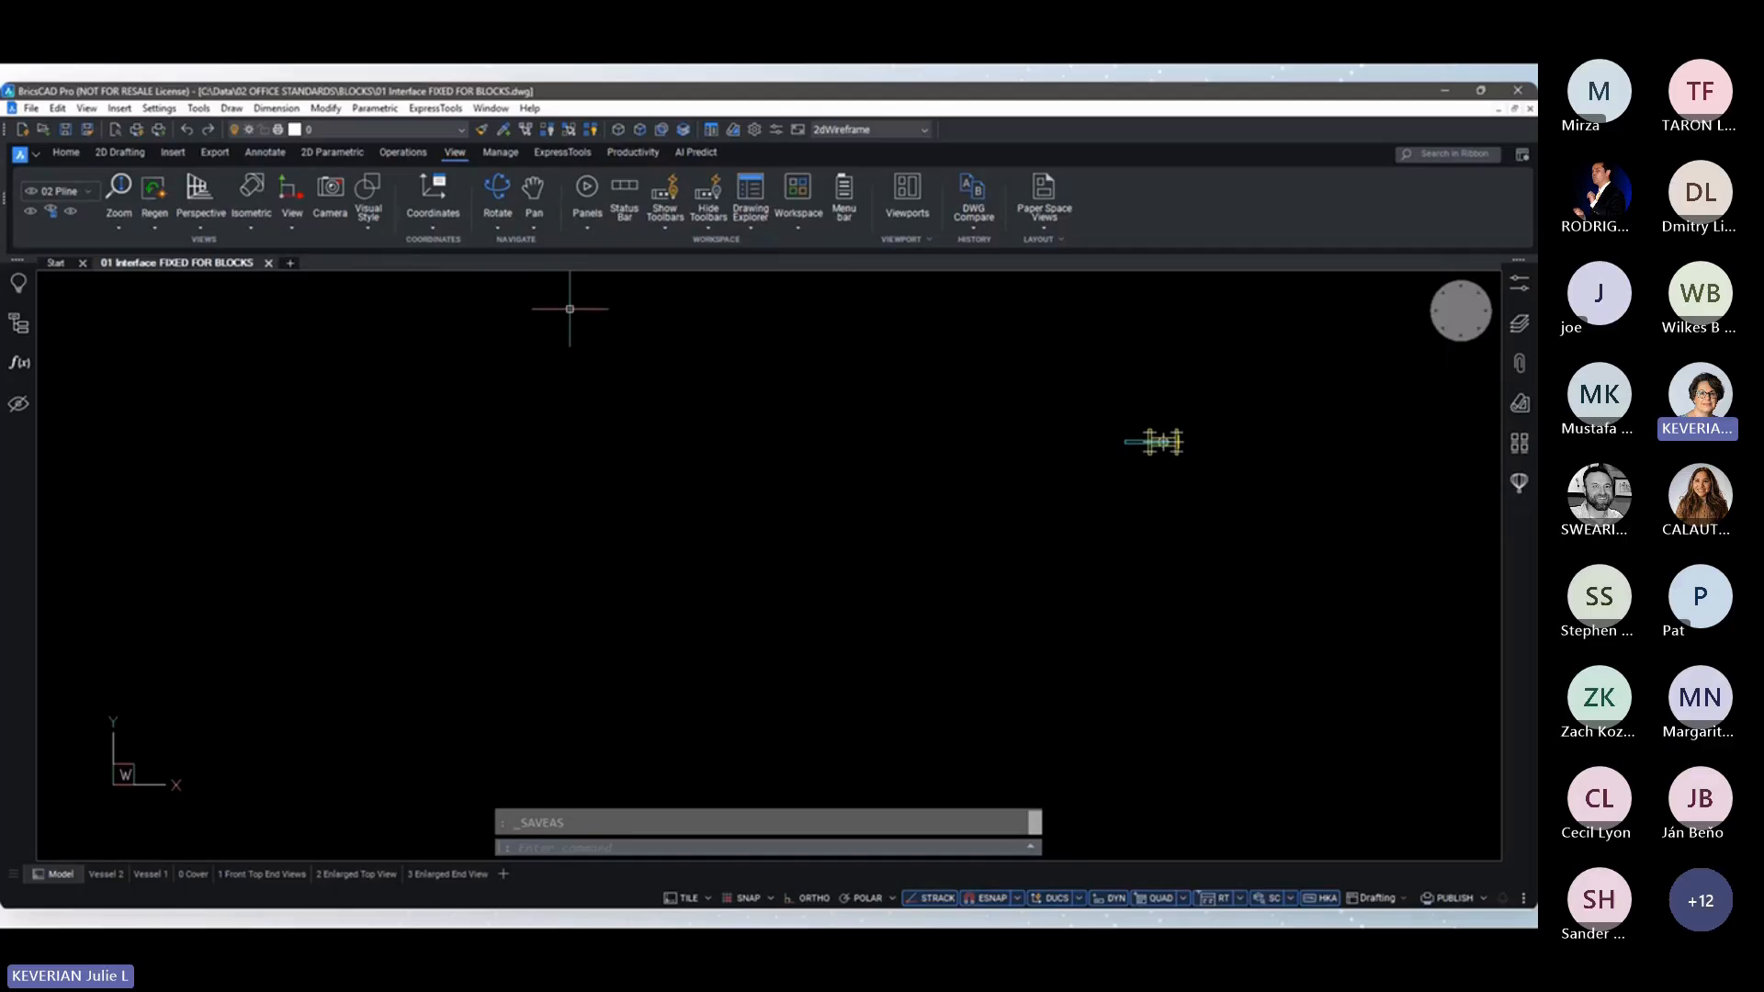
click(746, 222)
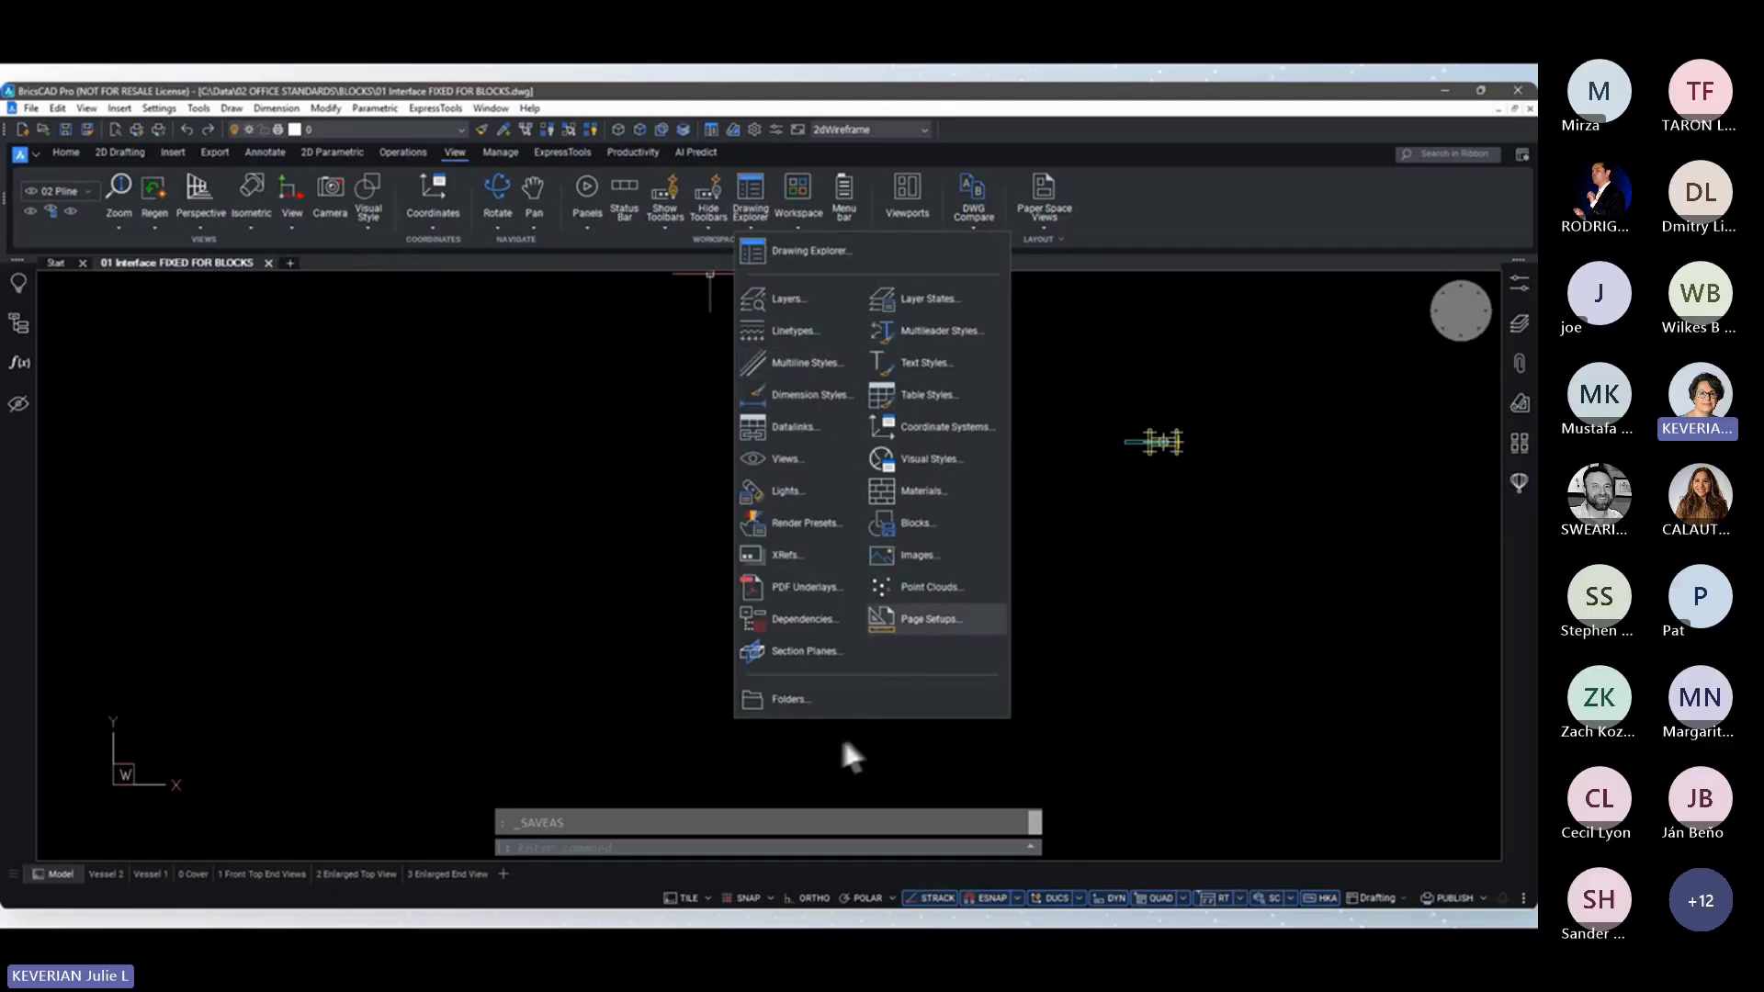
click(774, 702)
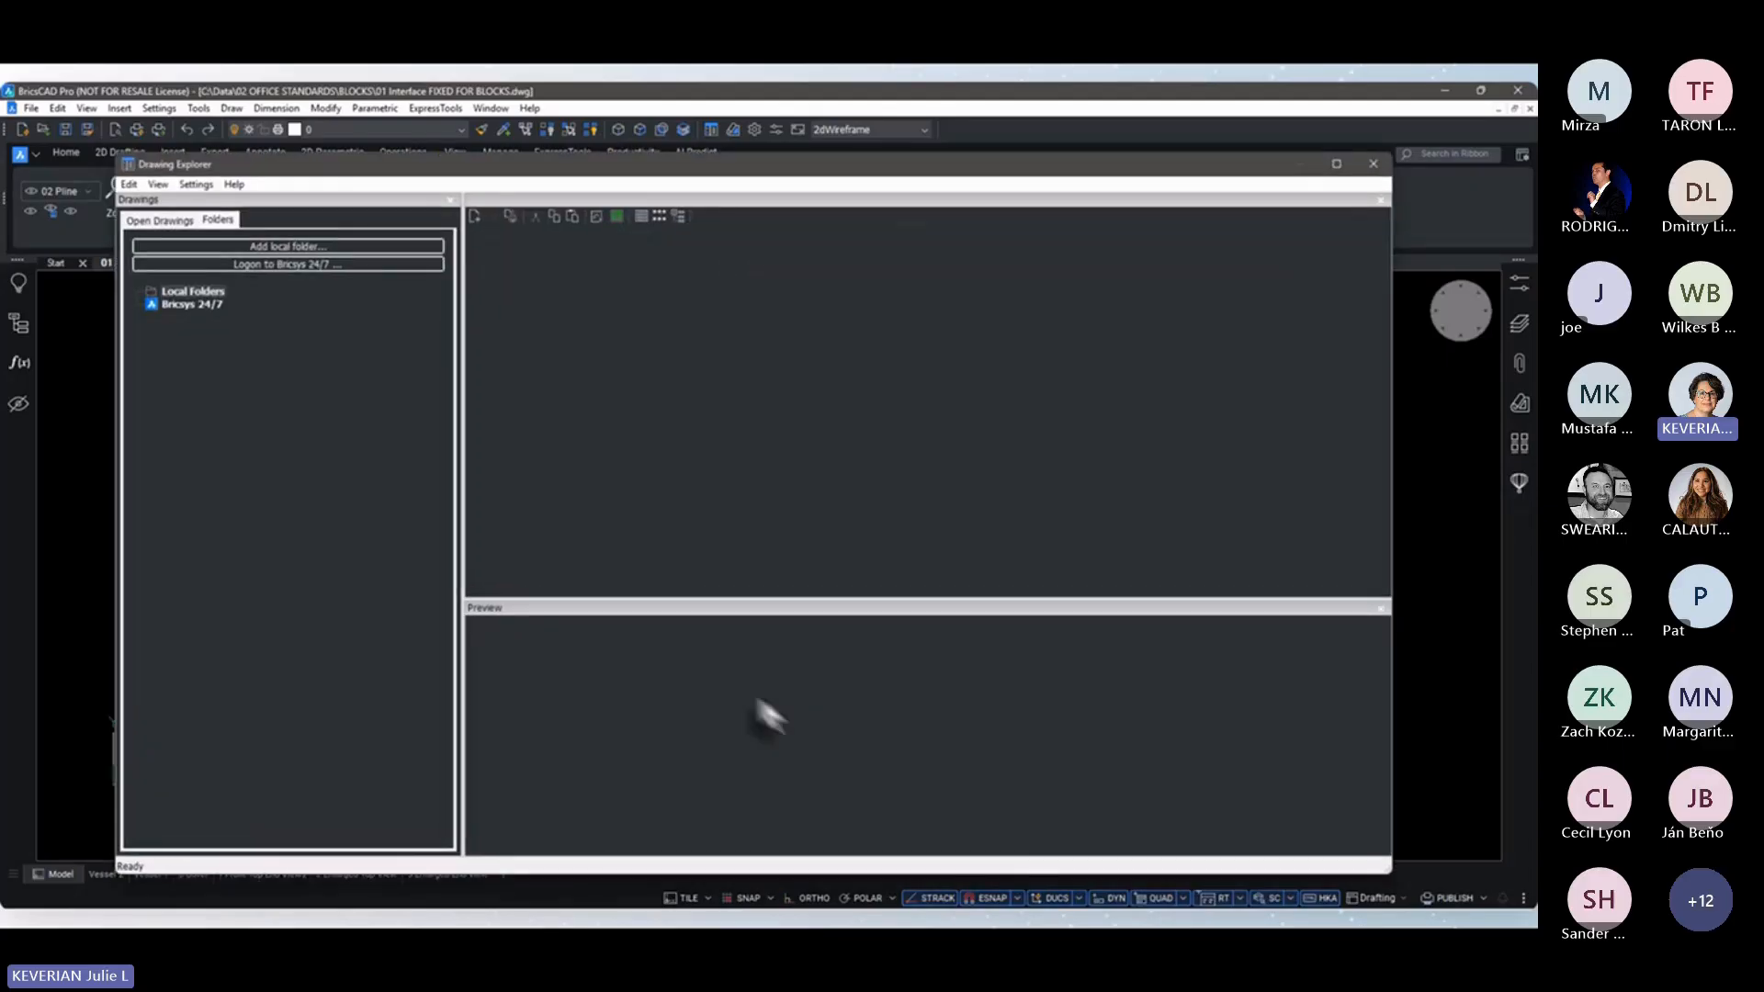
click(300, 247)
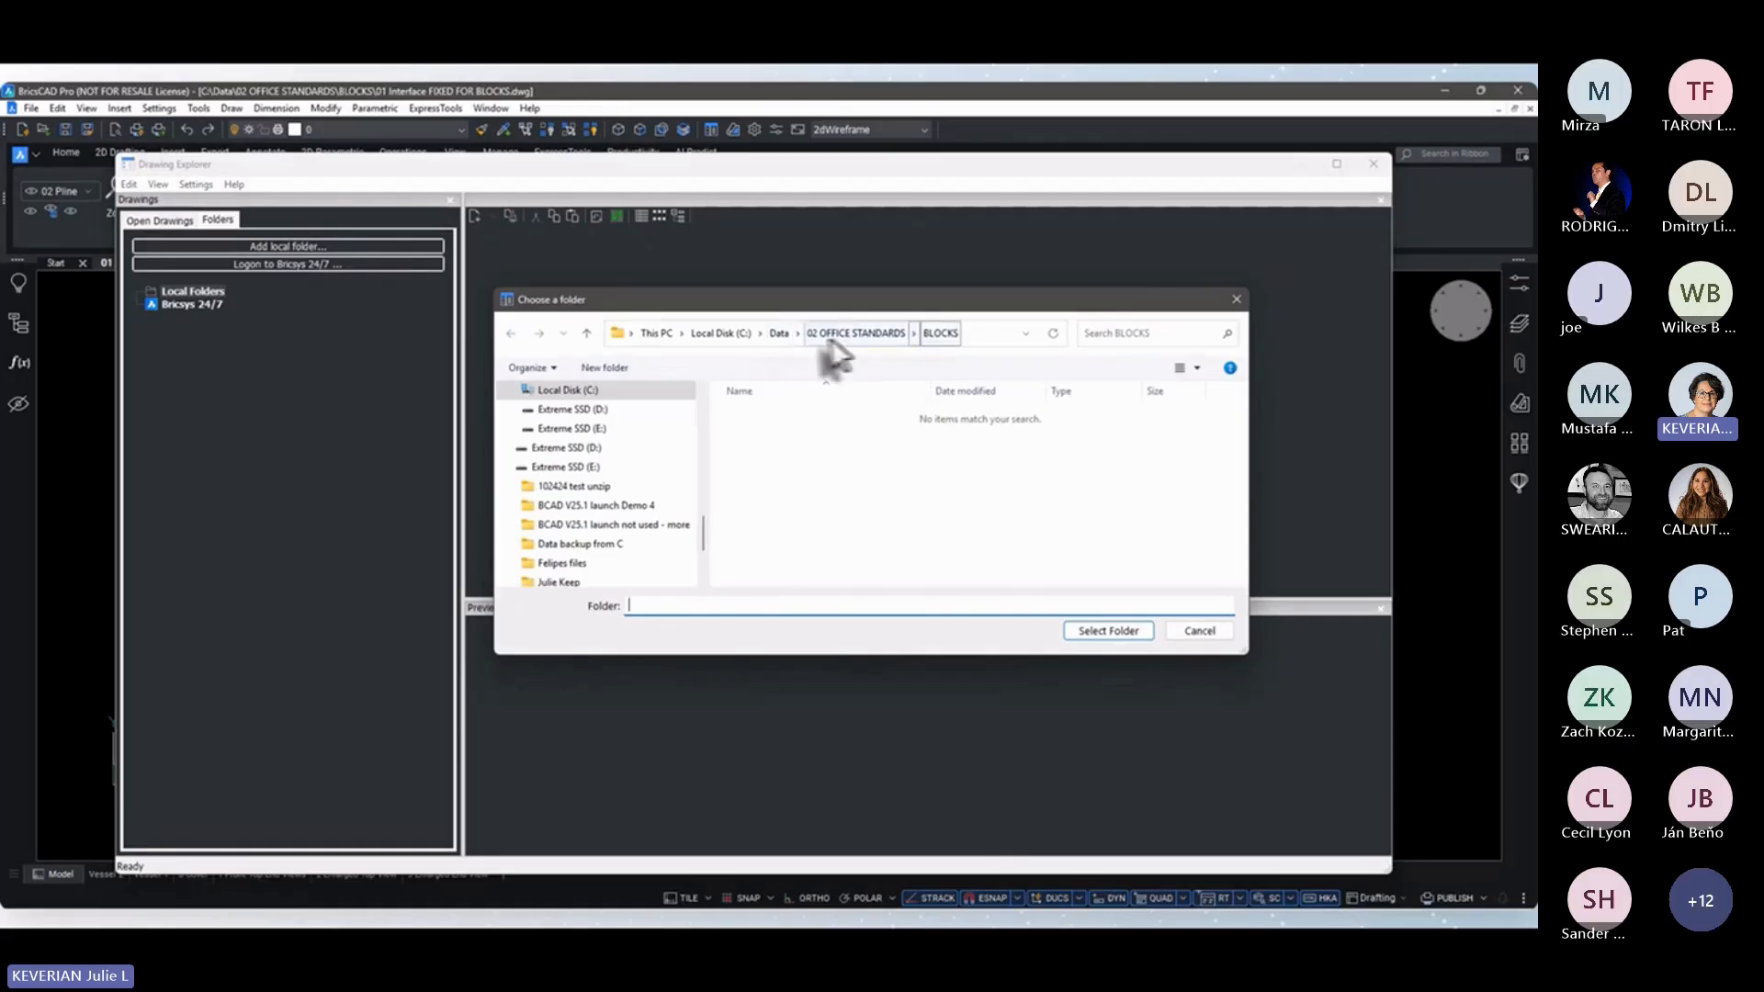
click(779, 334)
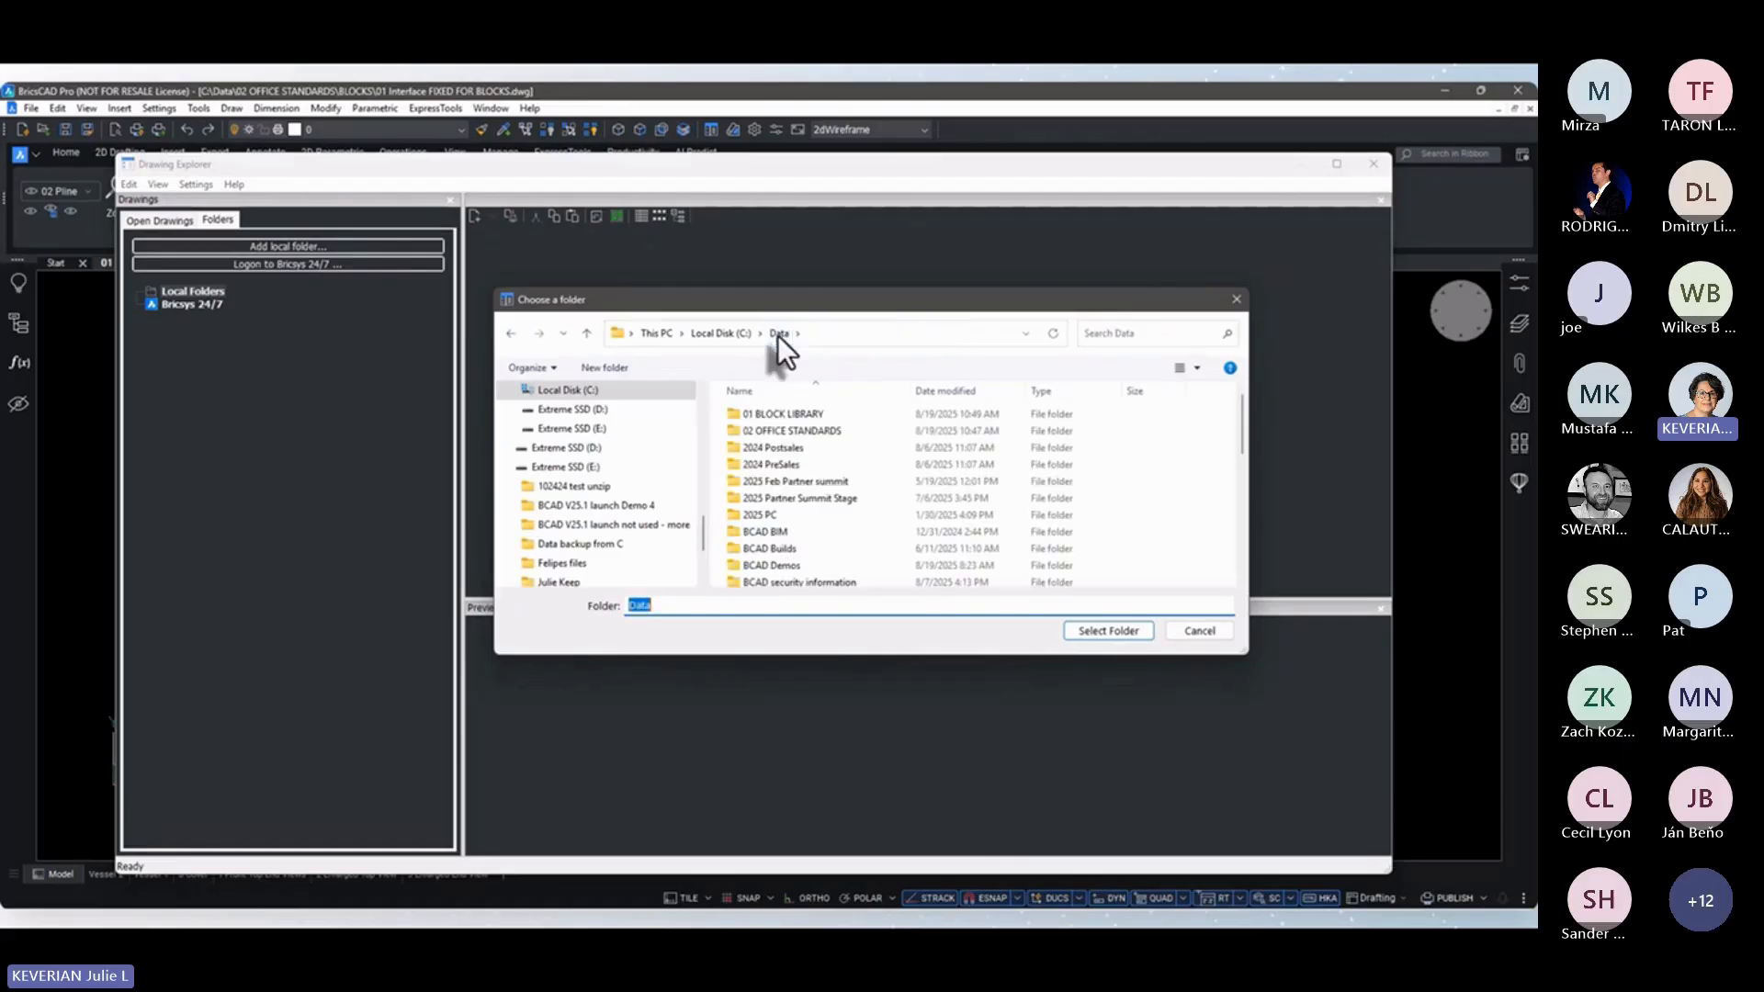
double_click(768, 433)
click(1109, 631)
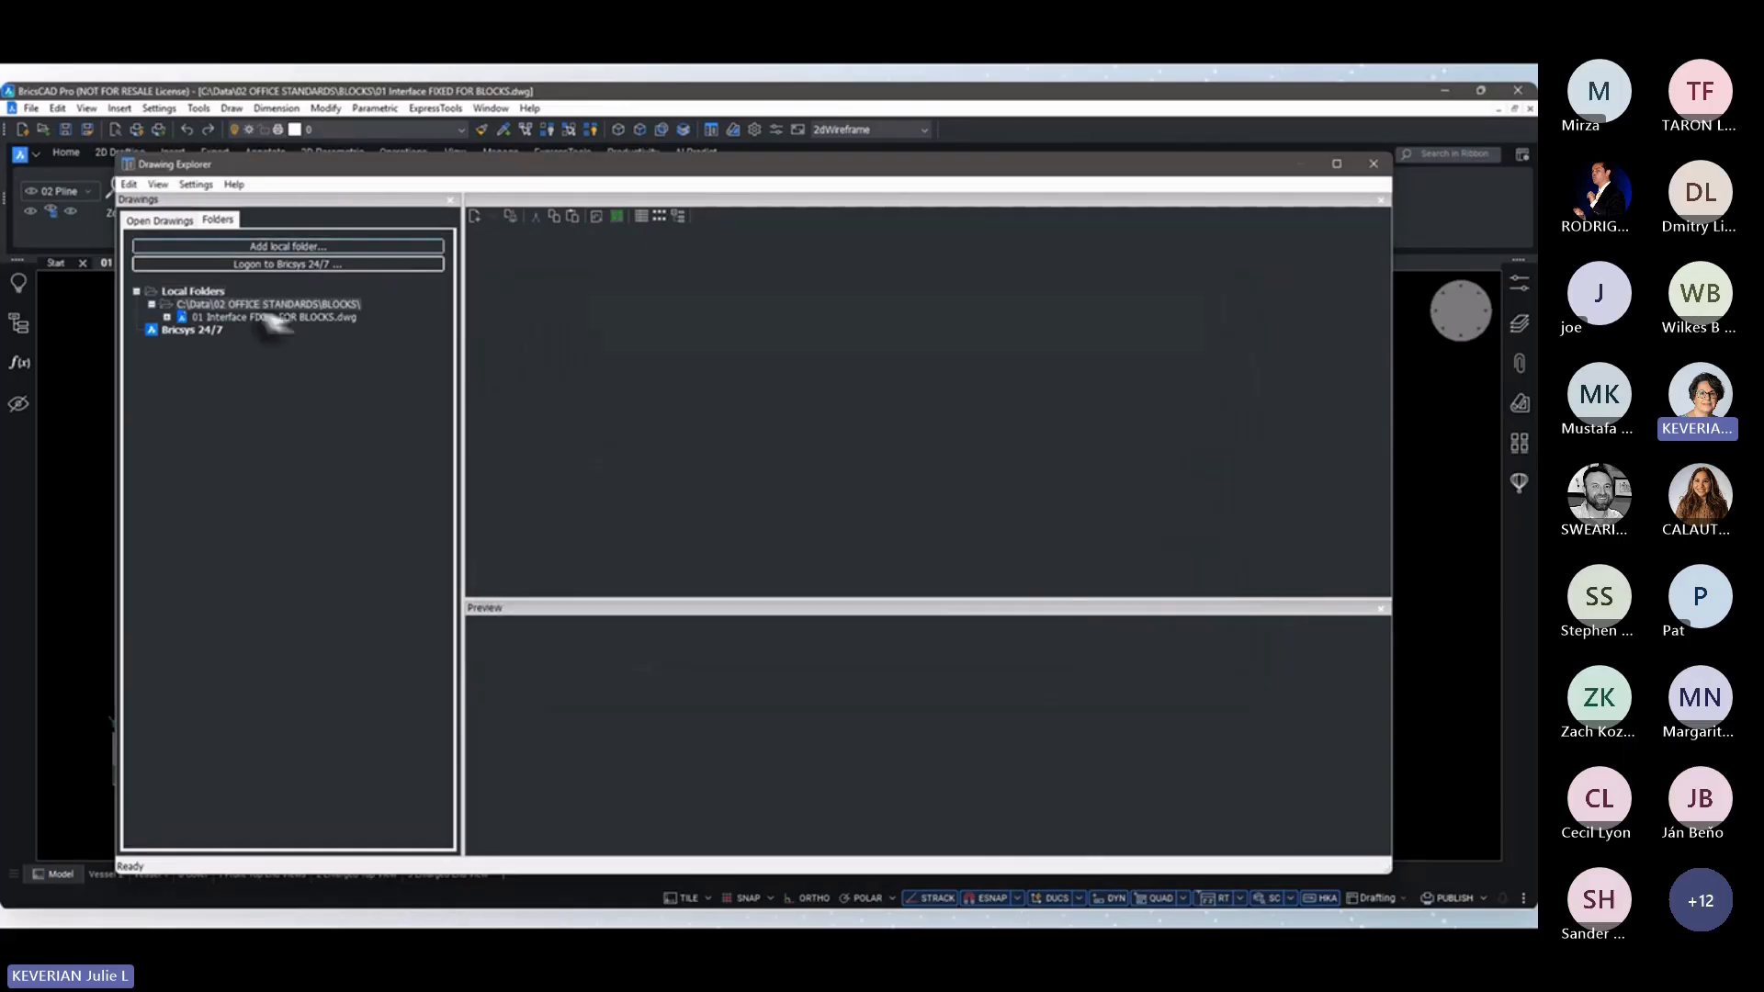
List the blocks of 01 Interface FIXED FOR BLOCKS.dwg in the added folder and preview vessel_front and frame_side_
click(166, 317)
click(220, 329)
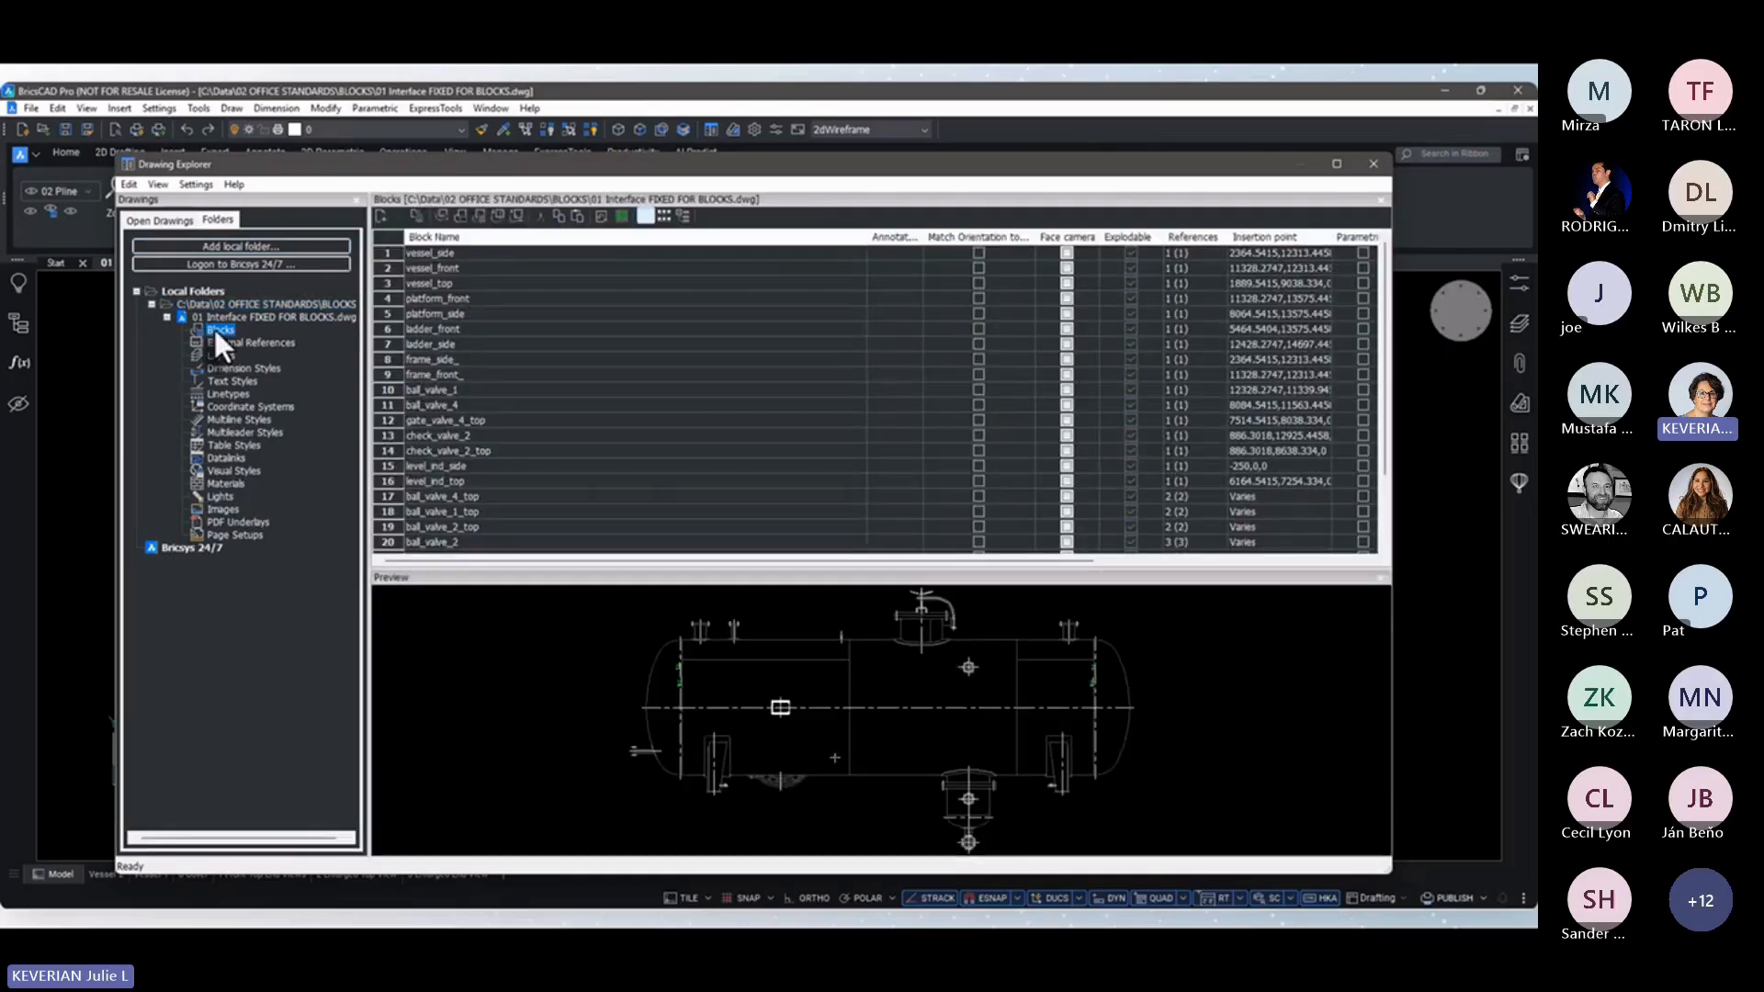
click(474, 269)
click(463, 361)
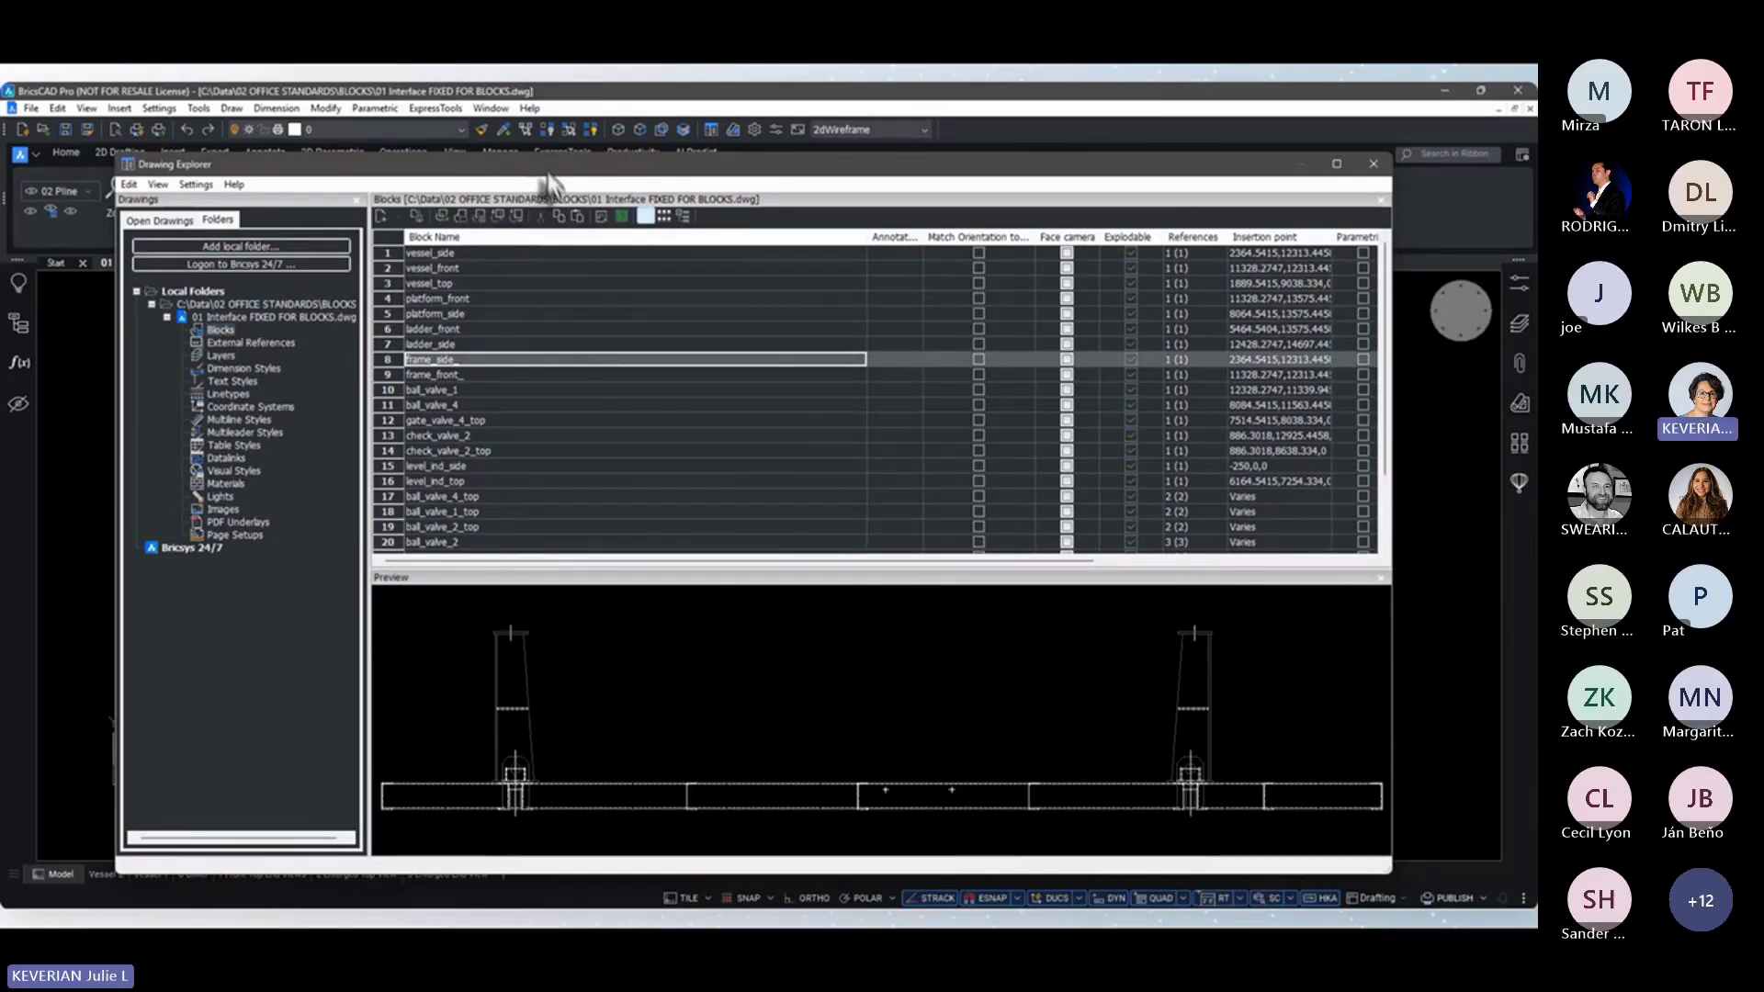
Try to copy level_ind_side, level_ind_top and ball_valve_4_top from the folder drawing into the open drawing's blocks, cancel, and close the Drawing Explorer
drag(544, 168, 605, 287)
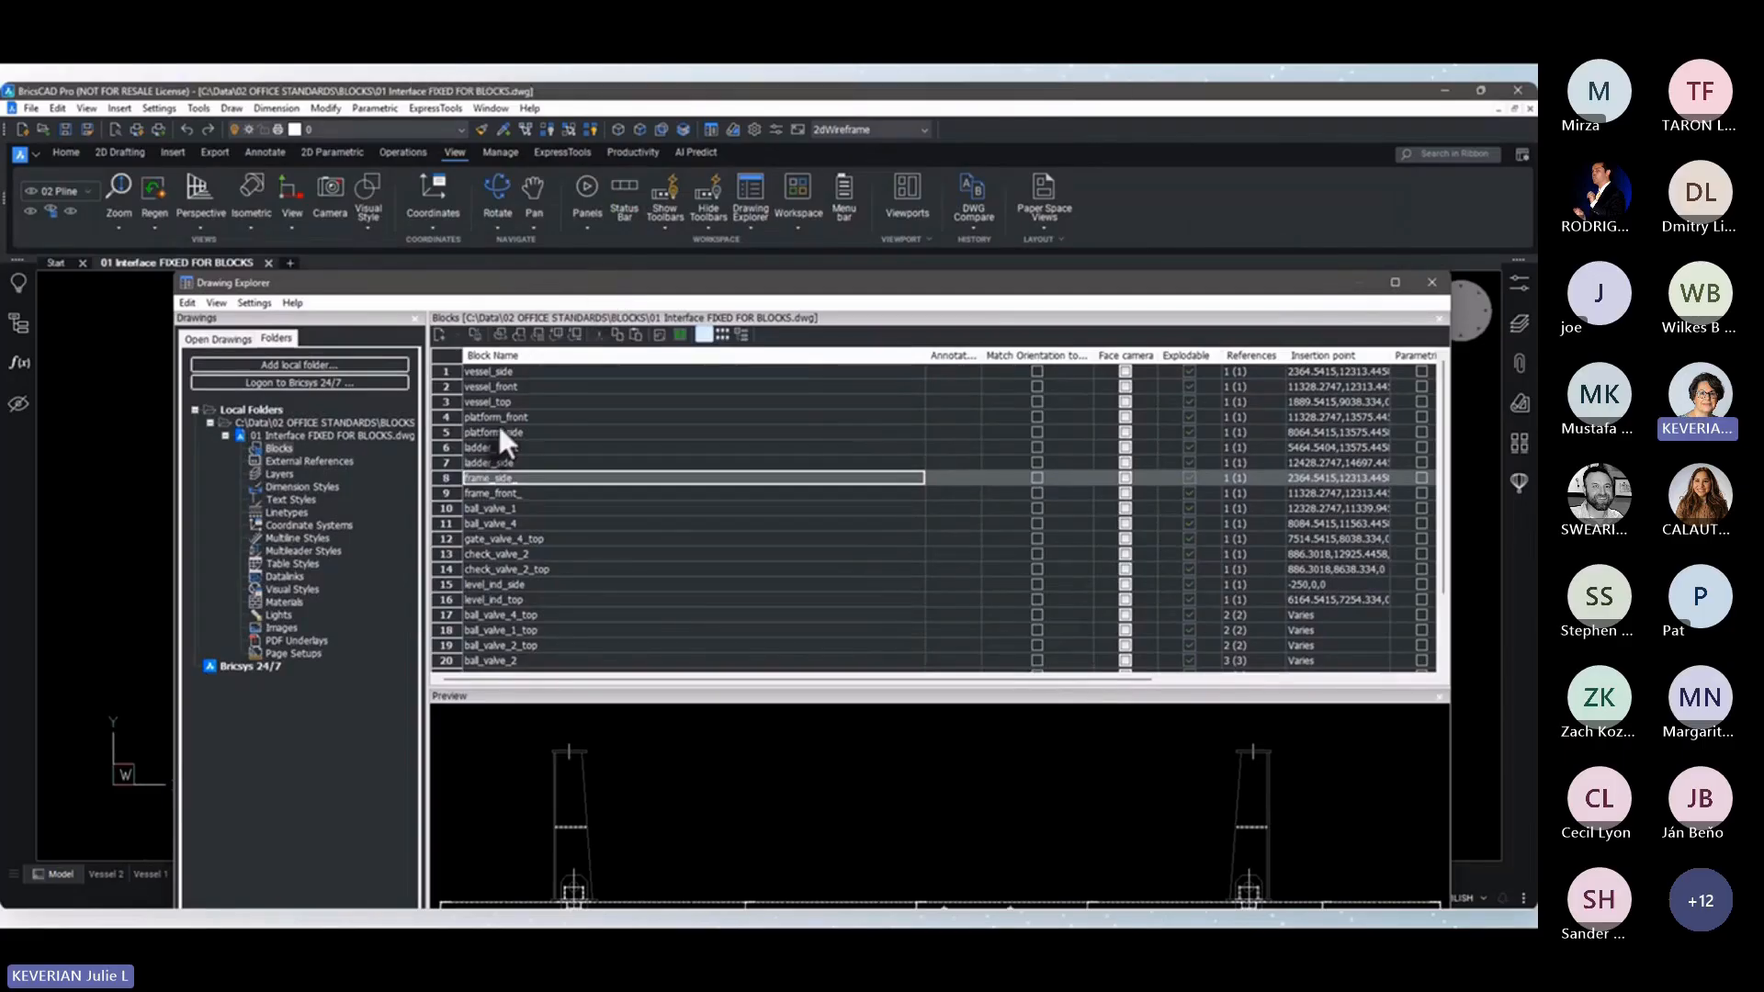
scroll(503, 441, down, 2)
drag(504, 506, 500, 537)
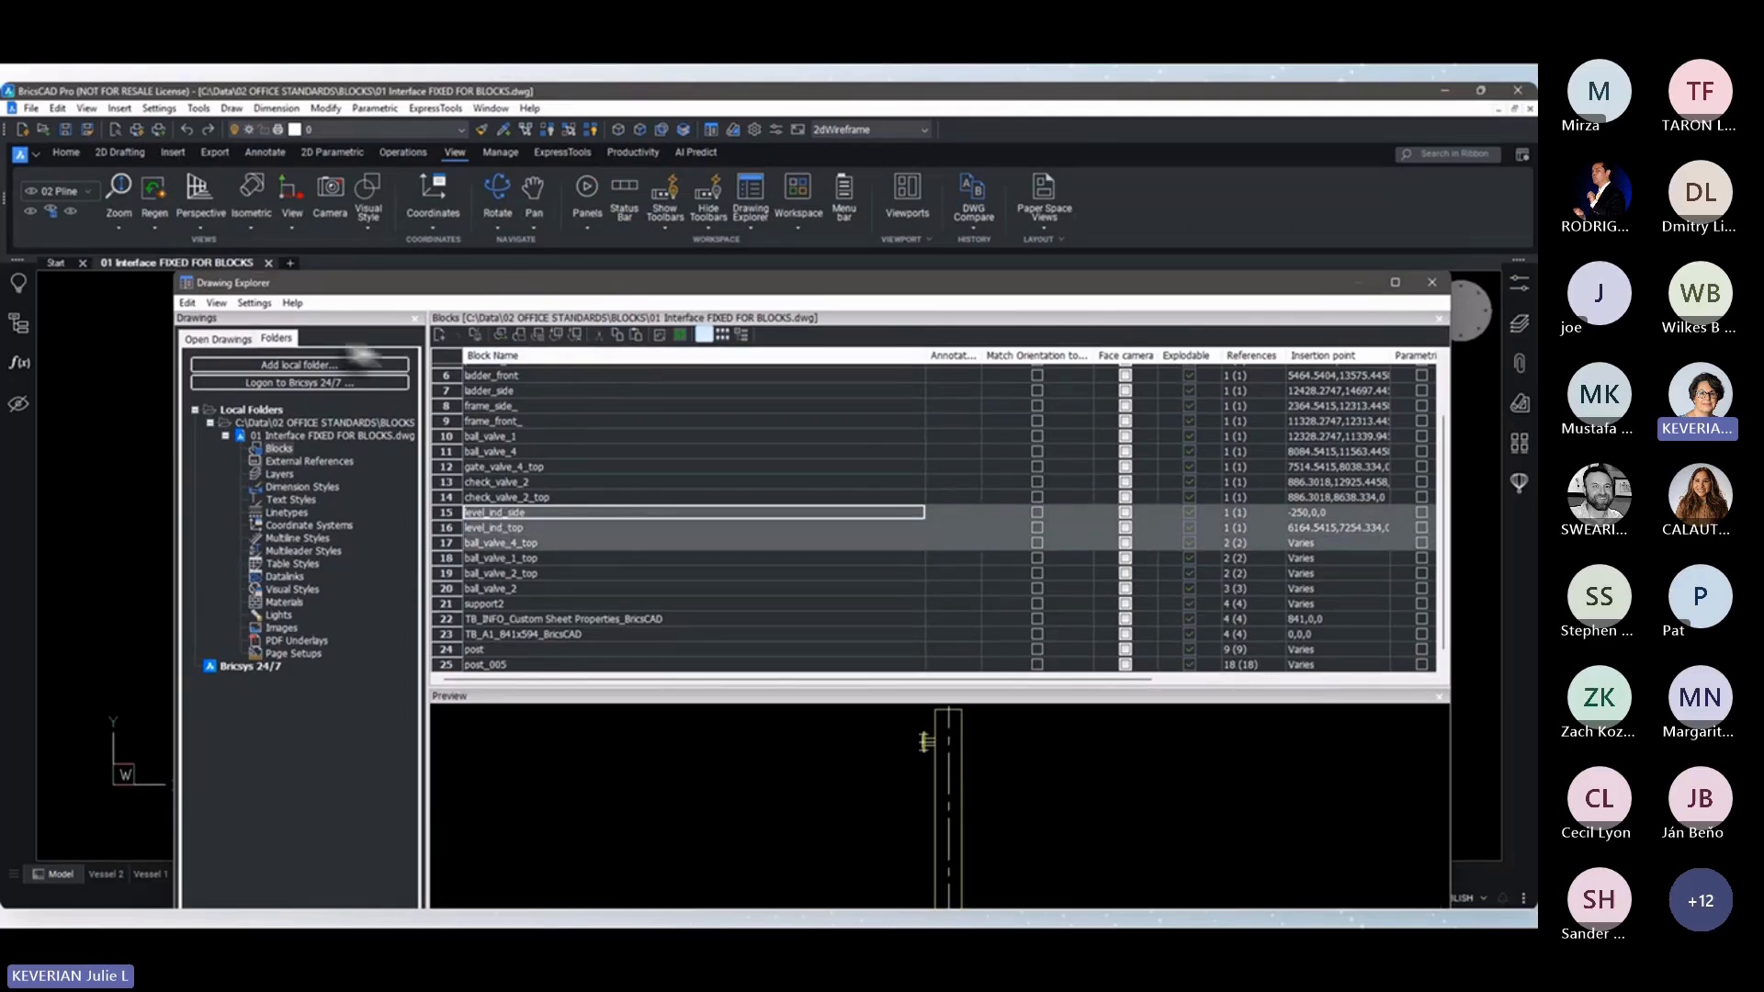
click(203, 339)
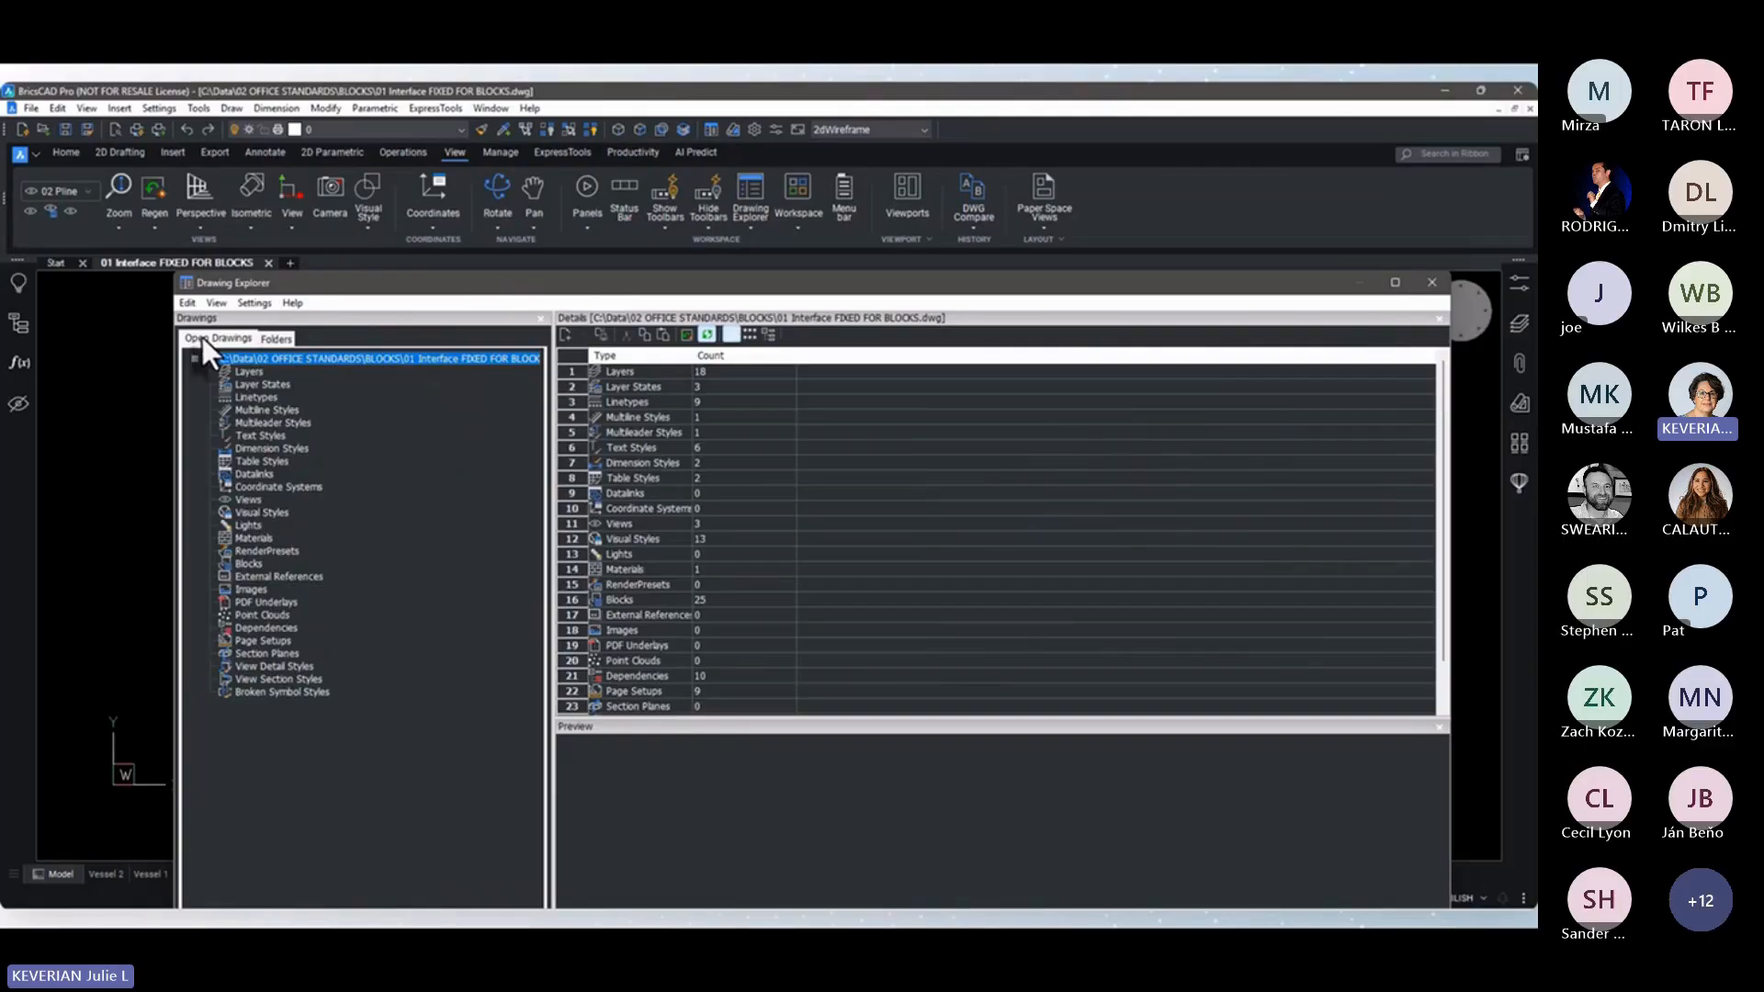
click(250, 563)
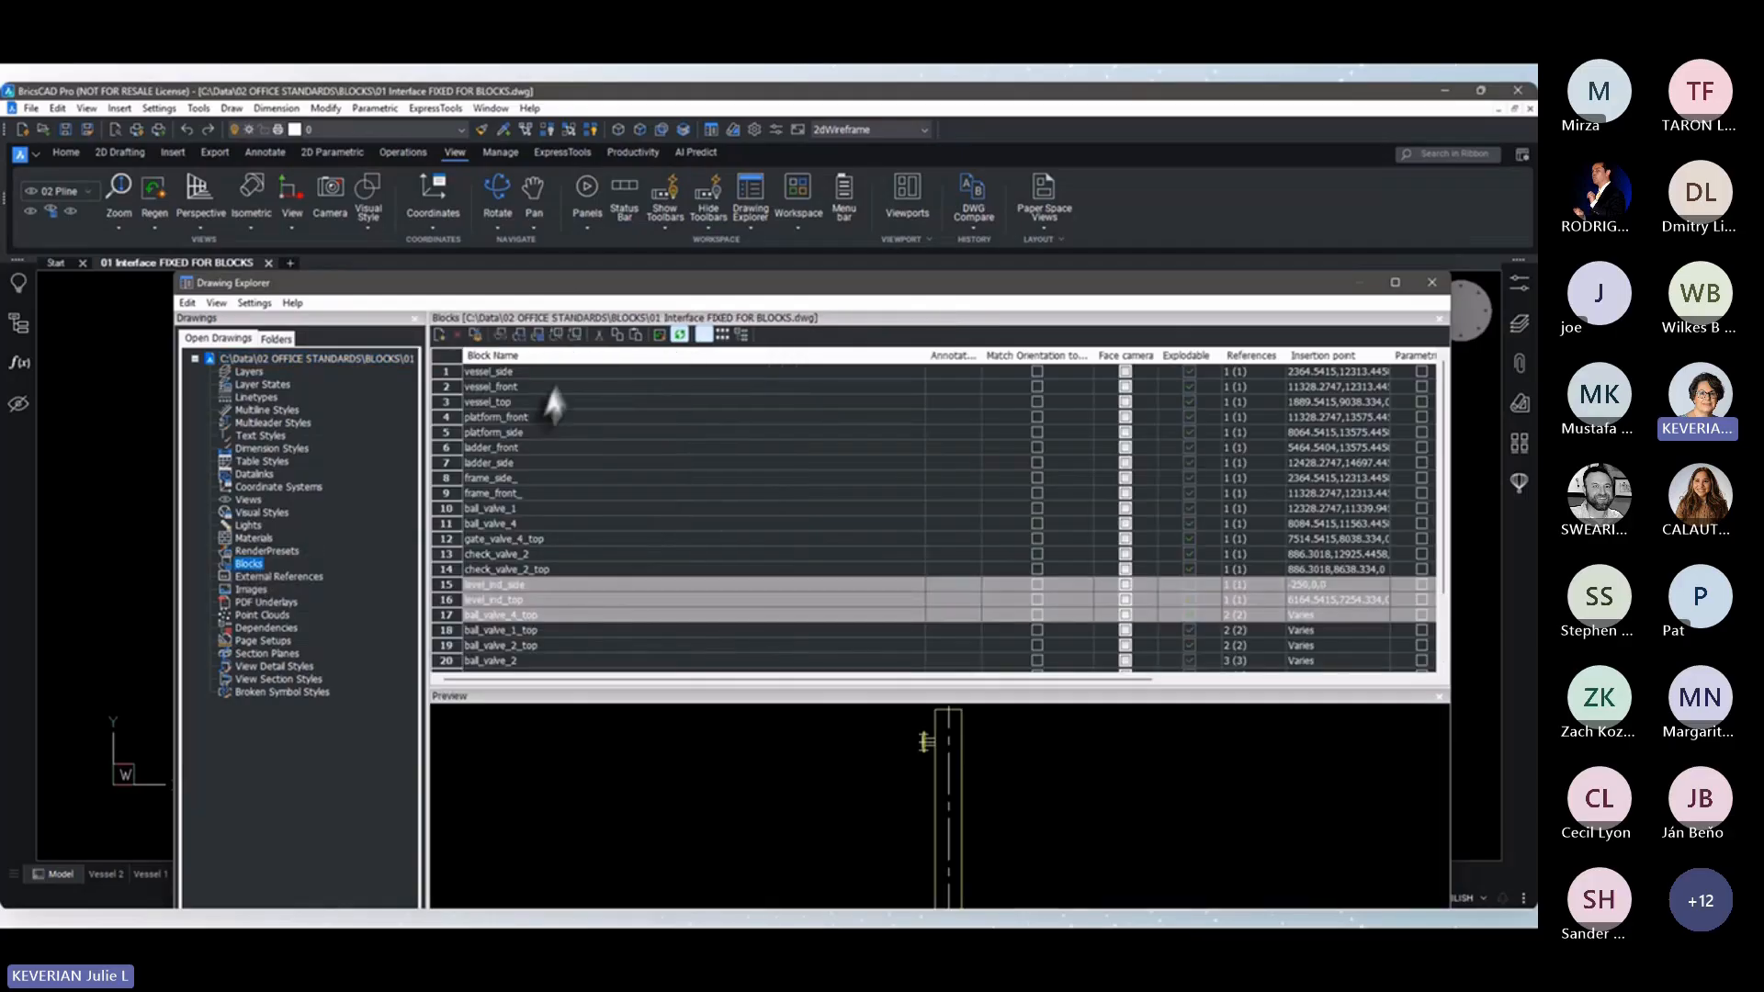
click(633, 334)
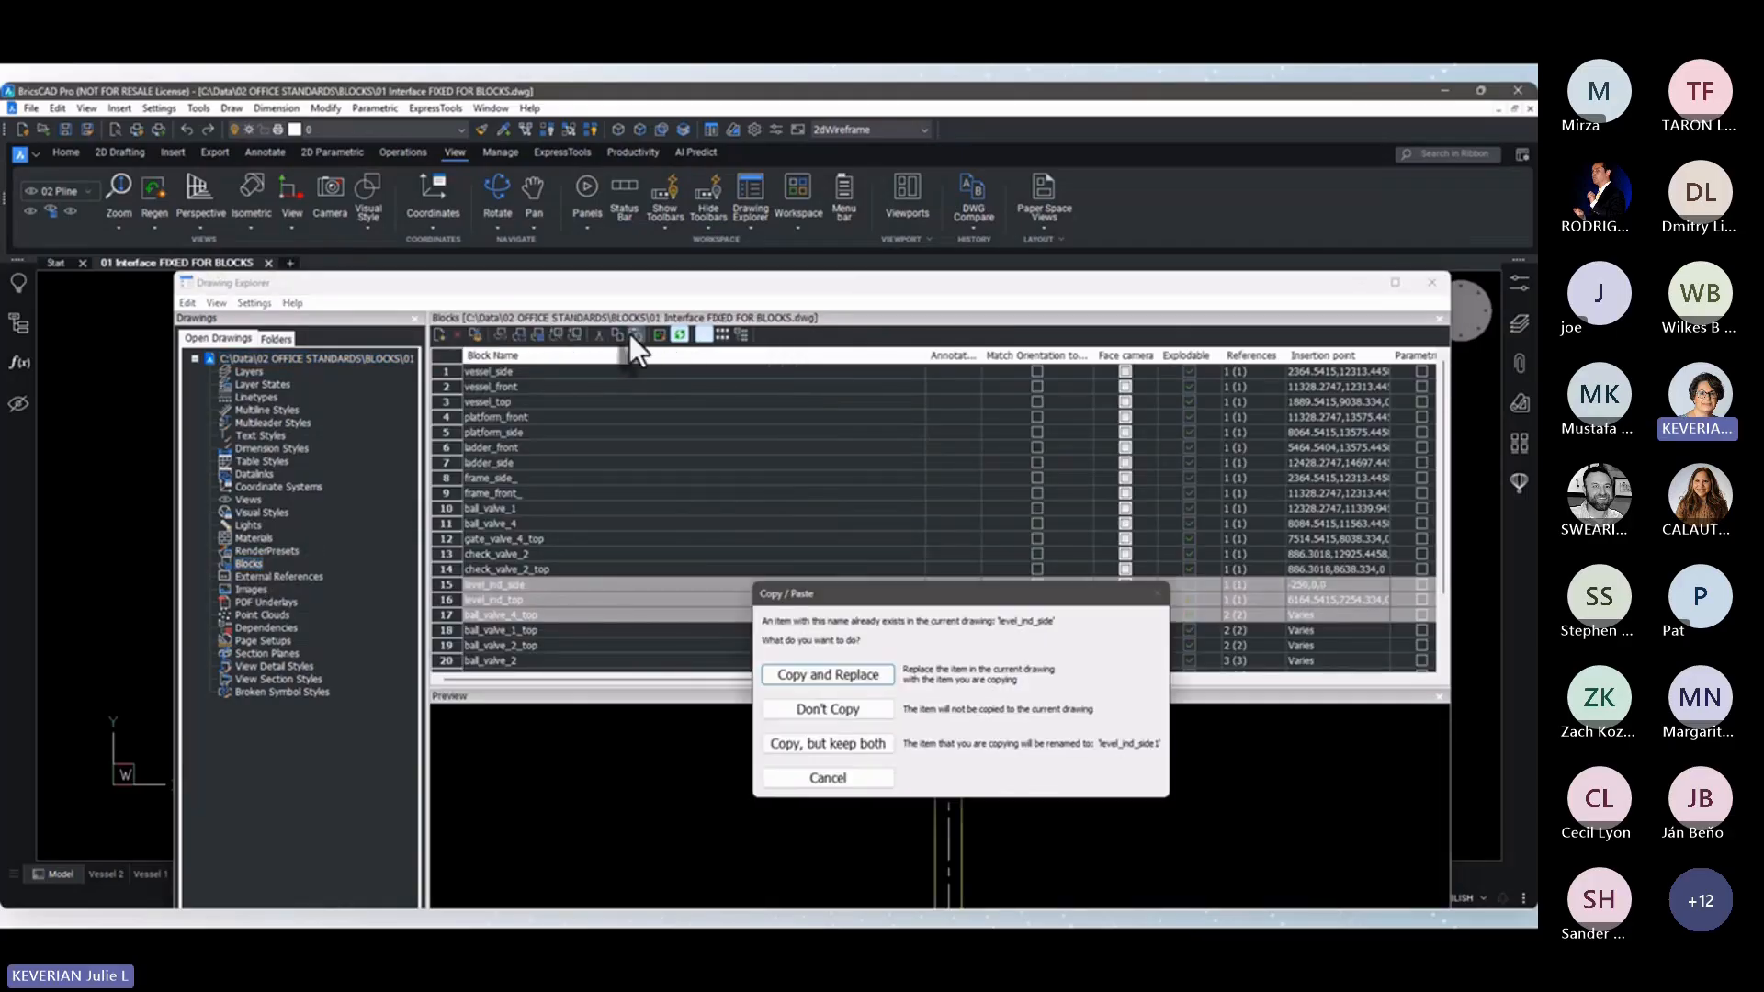
click(826, 780)
click(1432, 283)
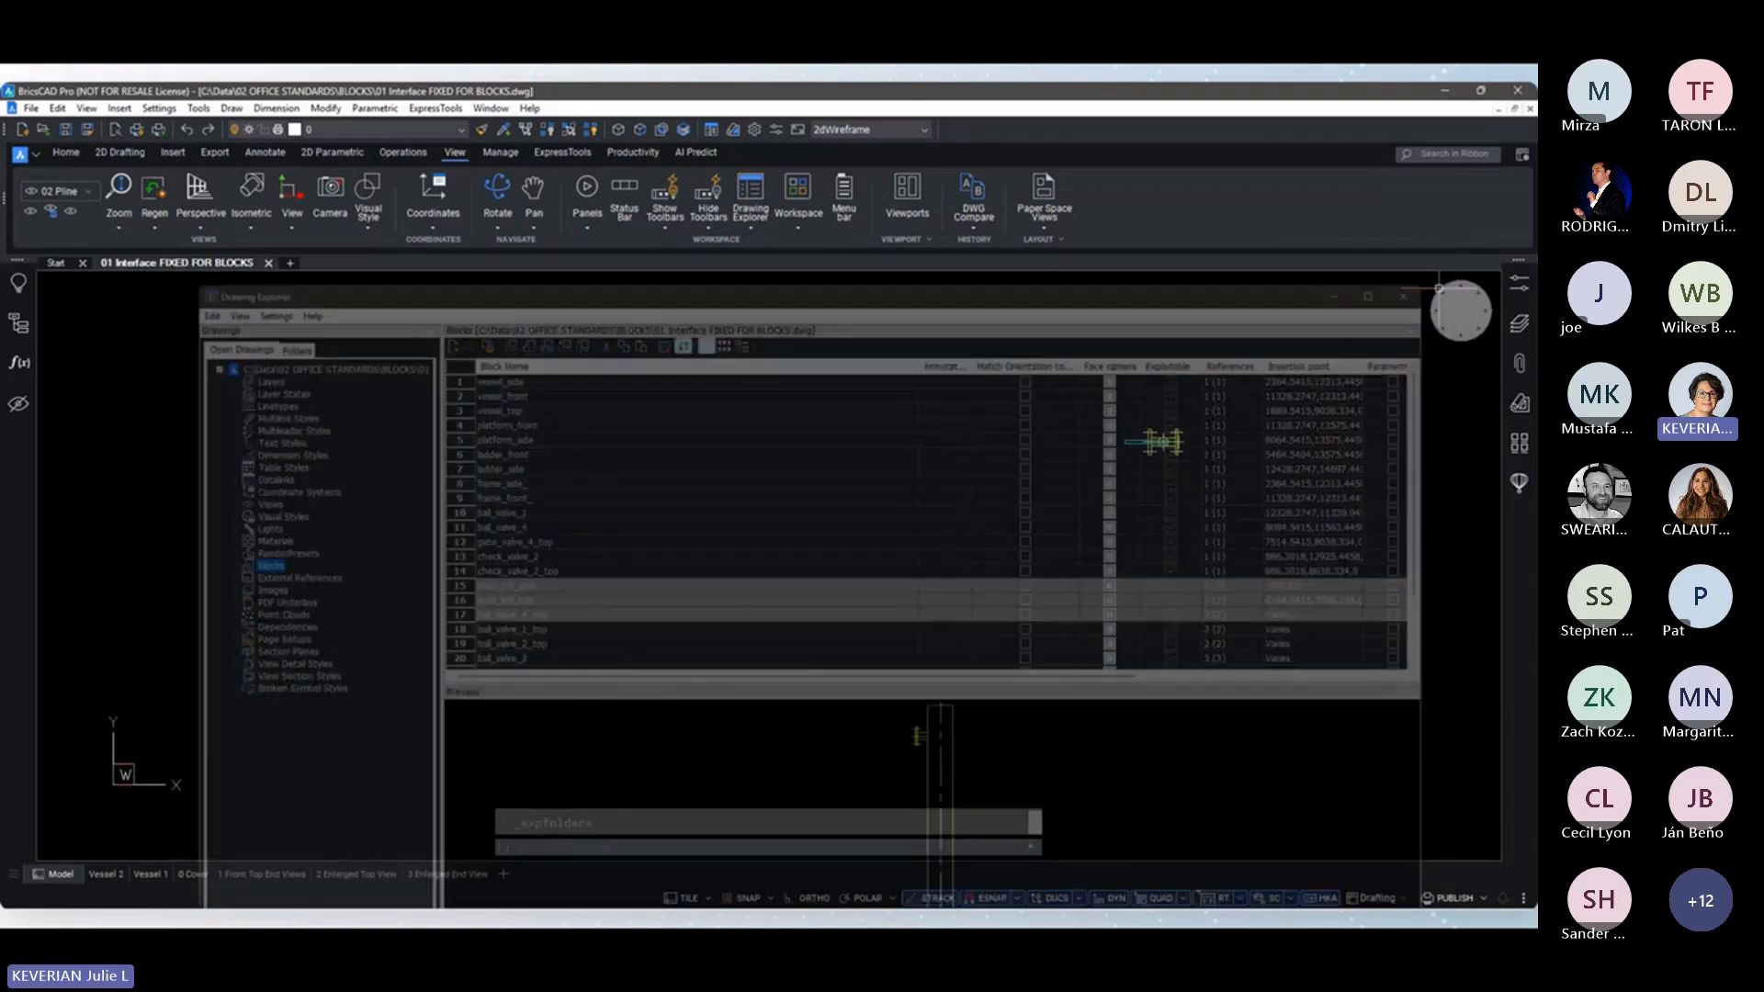
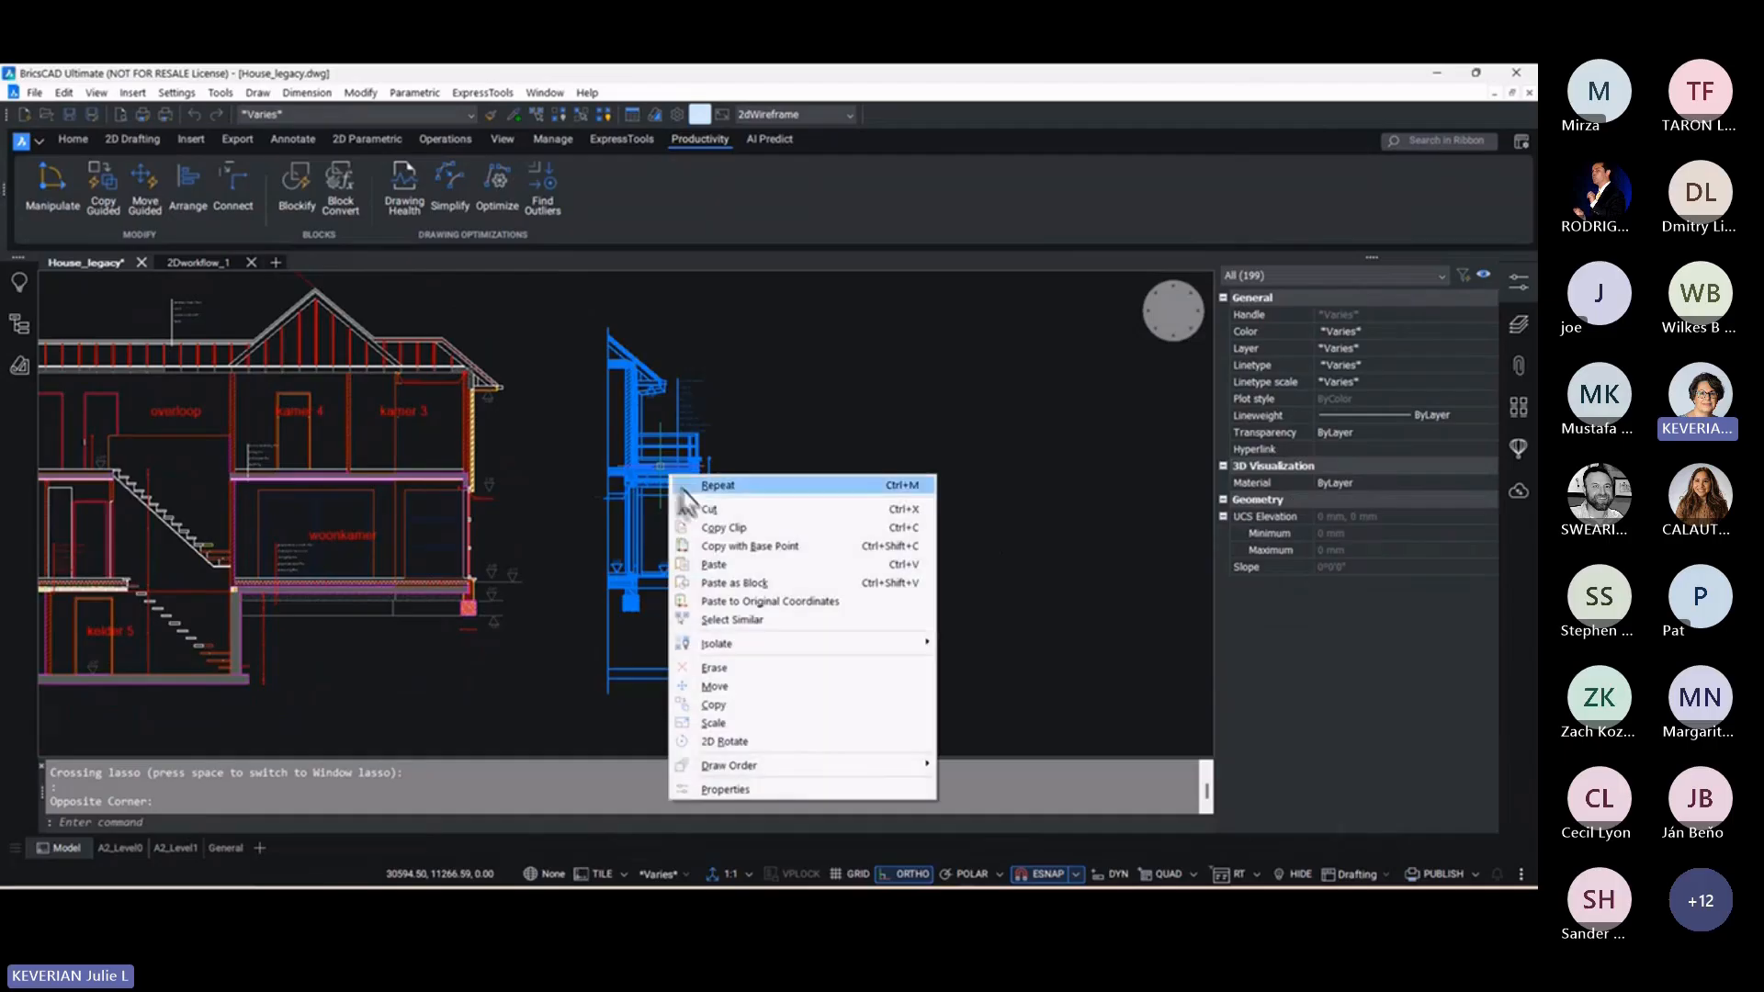
Copy the selected facade section from House_legacy.dwg and paste it beside the floor plan in 2Dworkflow_1.dwg
click(713, 528)
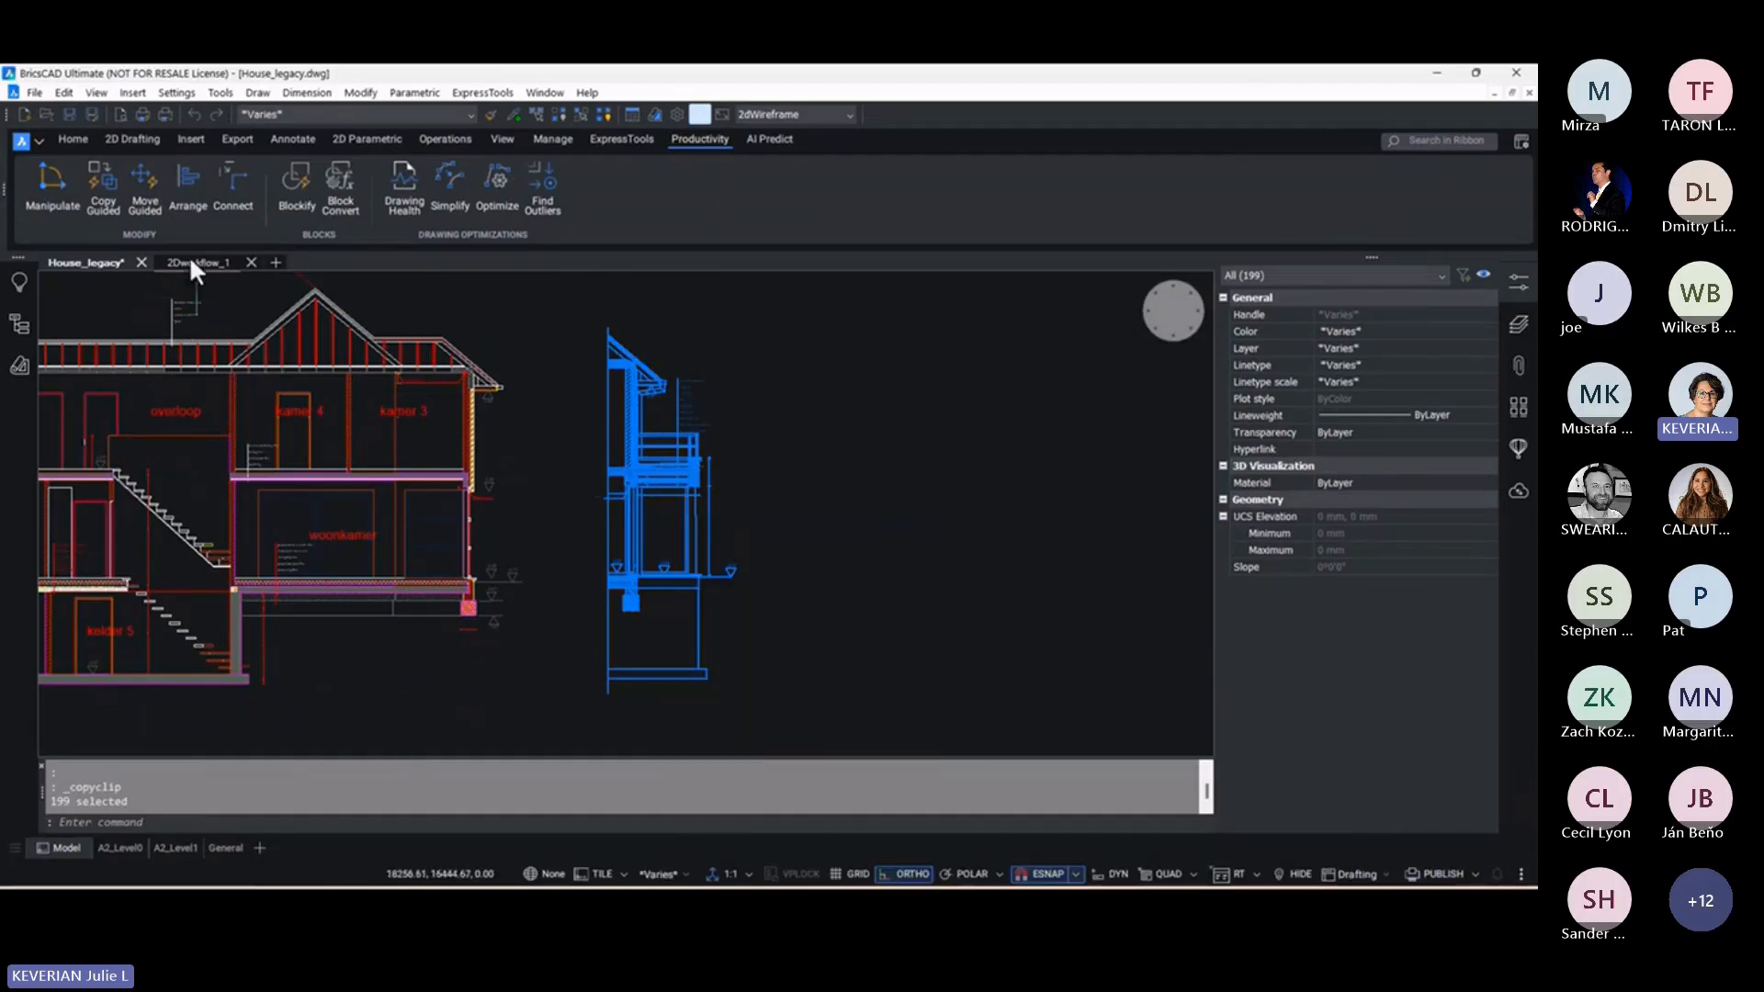
click(195, 263)
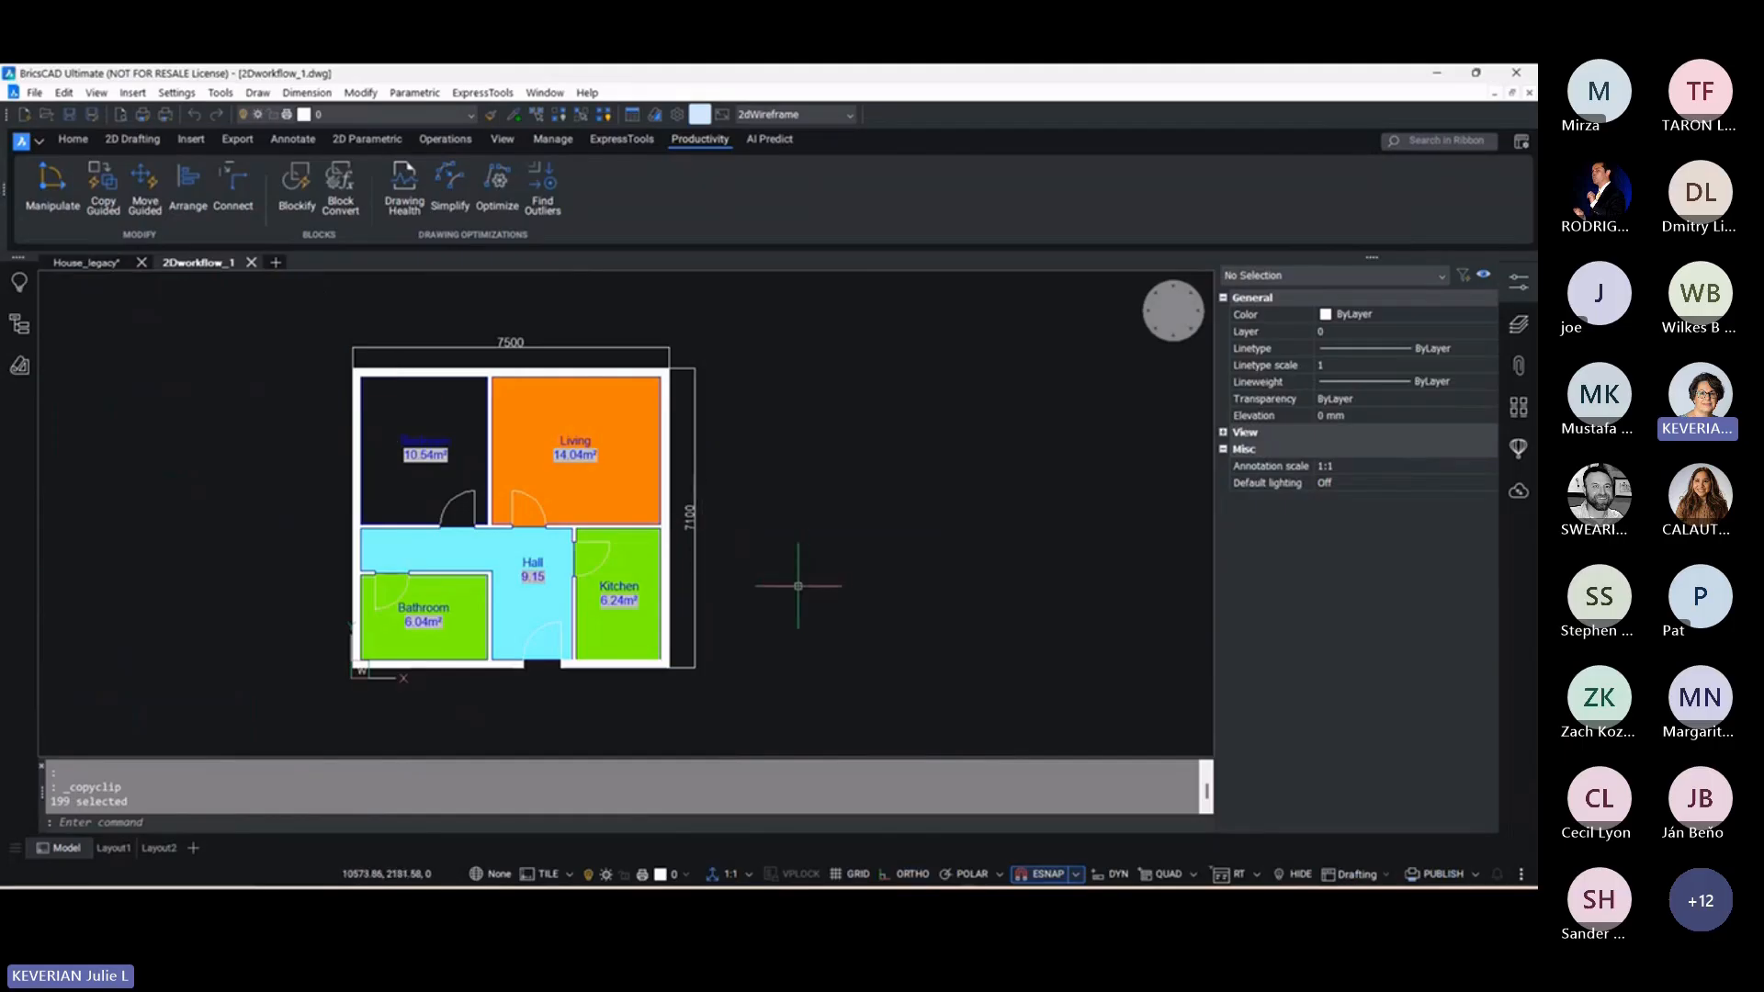
key(ctrl+v)
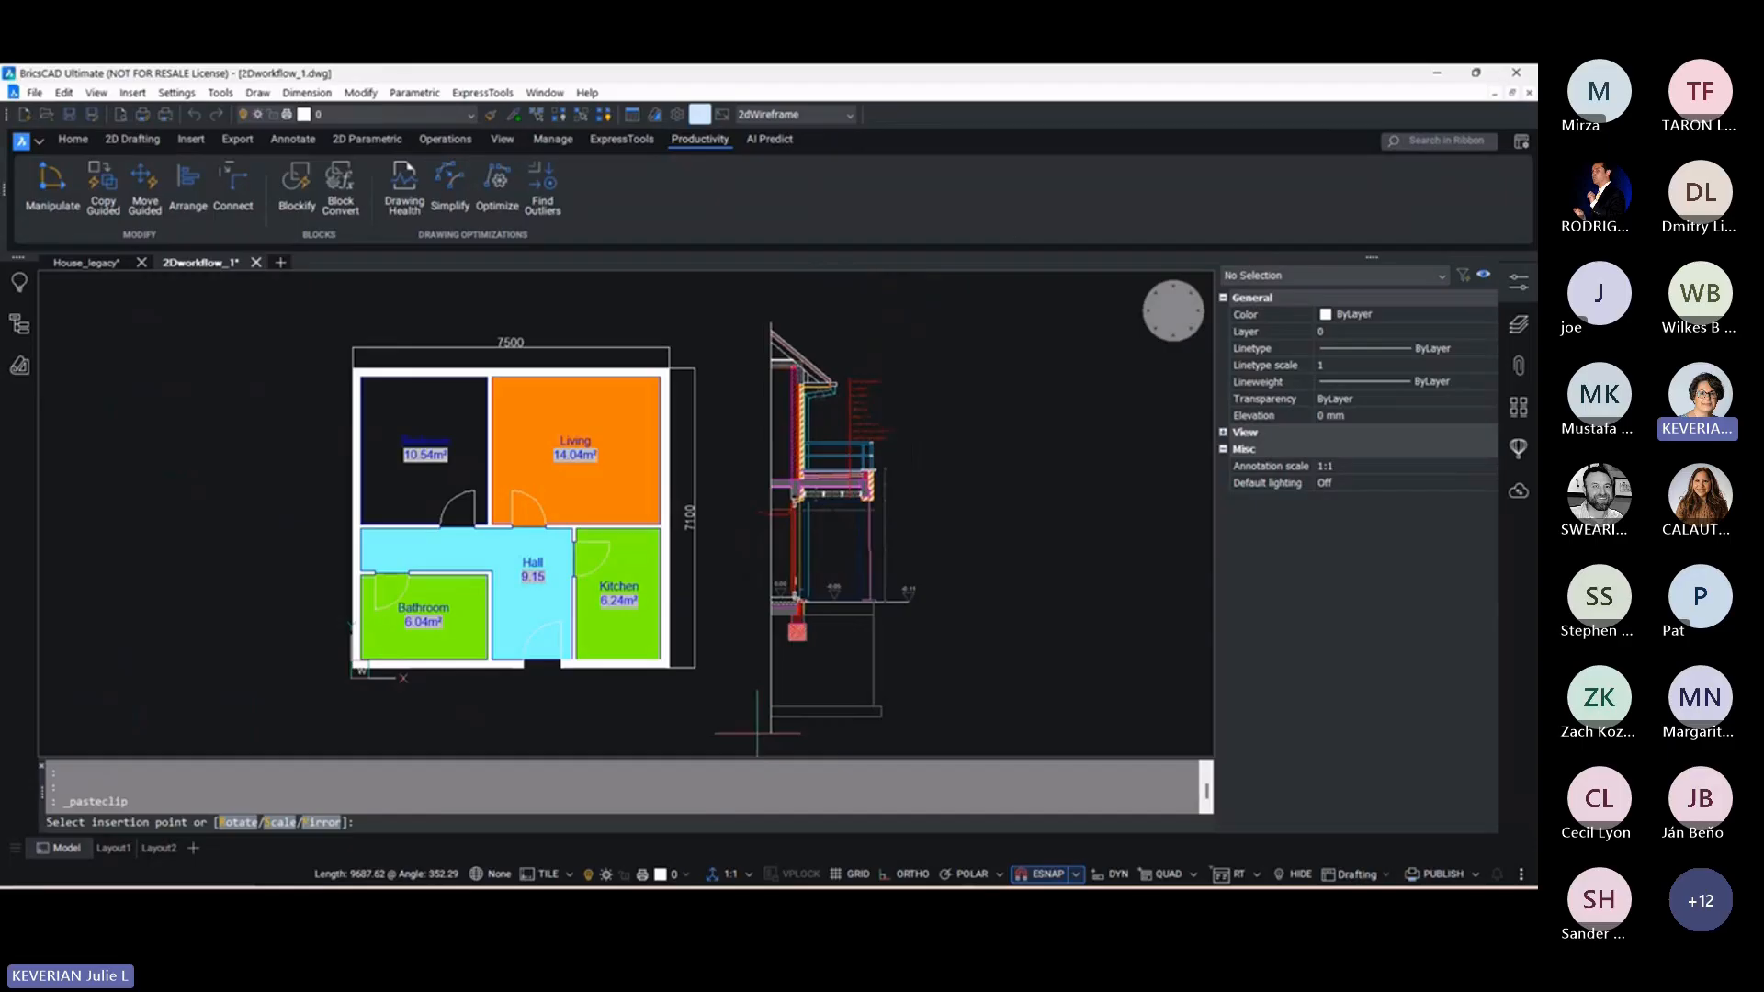
key(Escape)
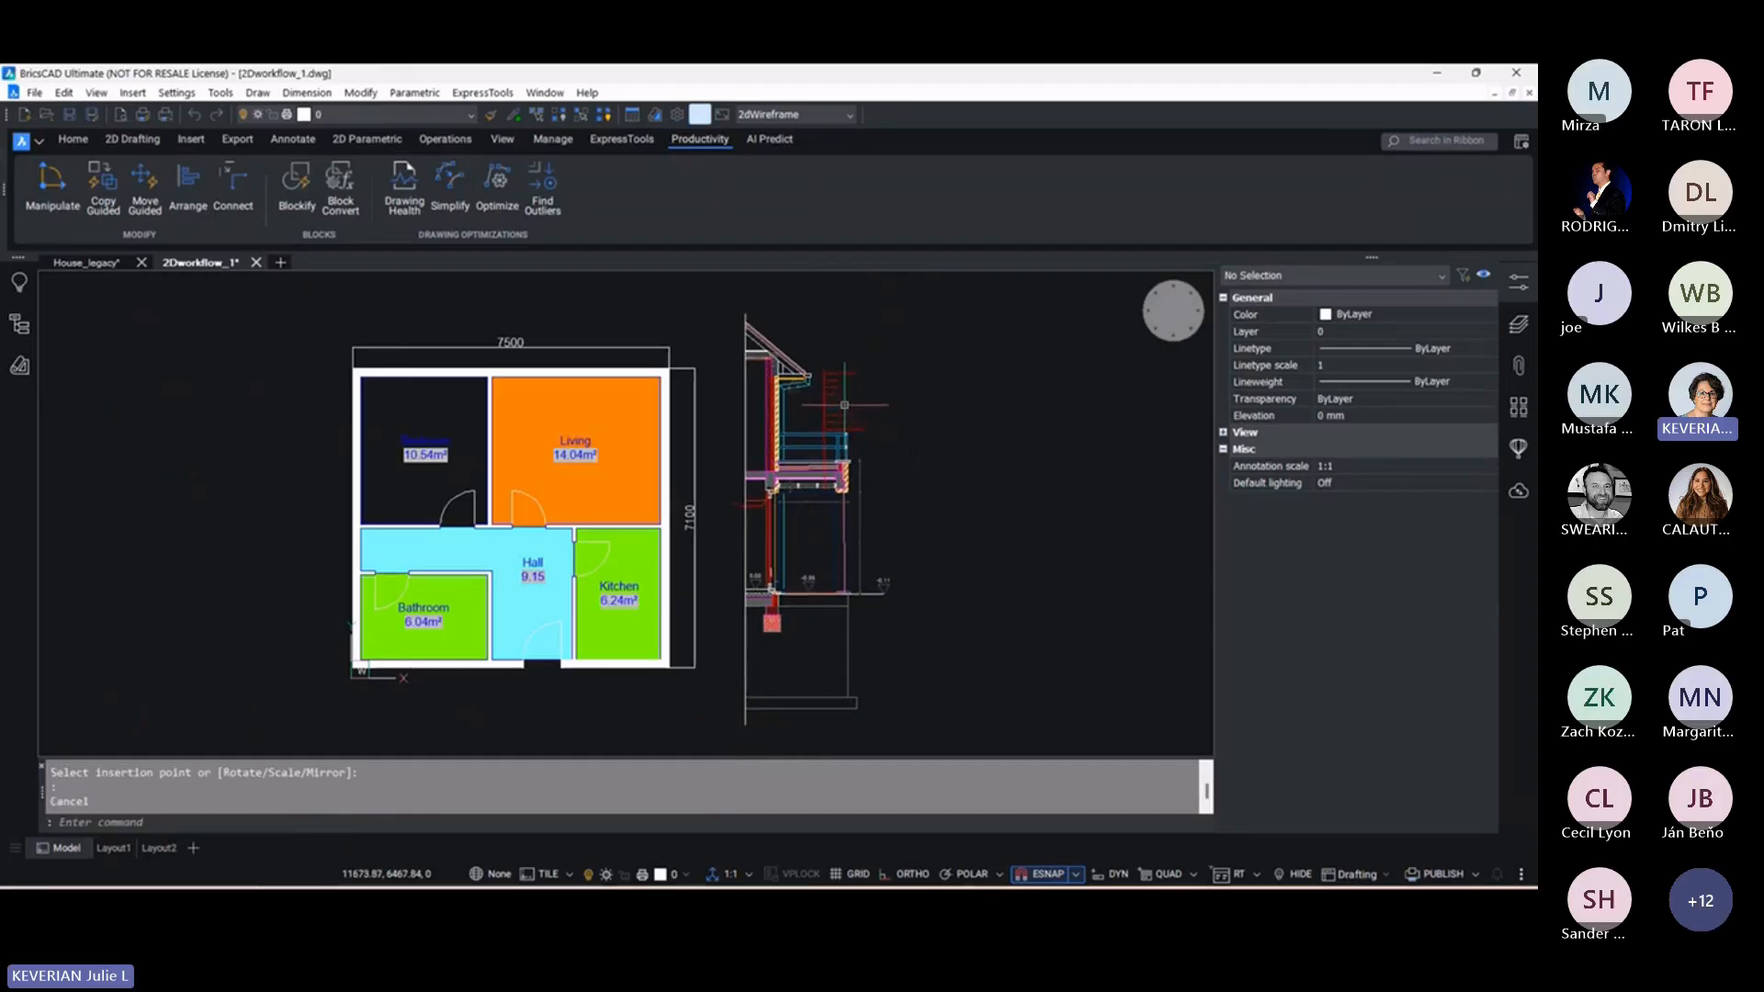
Tile the two open drawings vertically and compare the lettering of the material notes beside the roof eave in both
scroll(839, 399, up, 6)
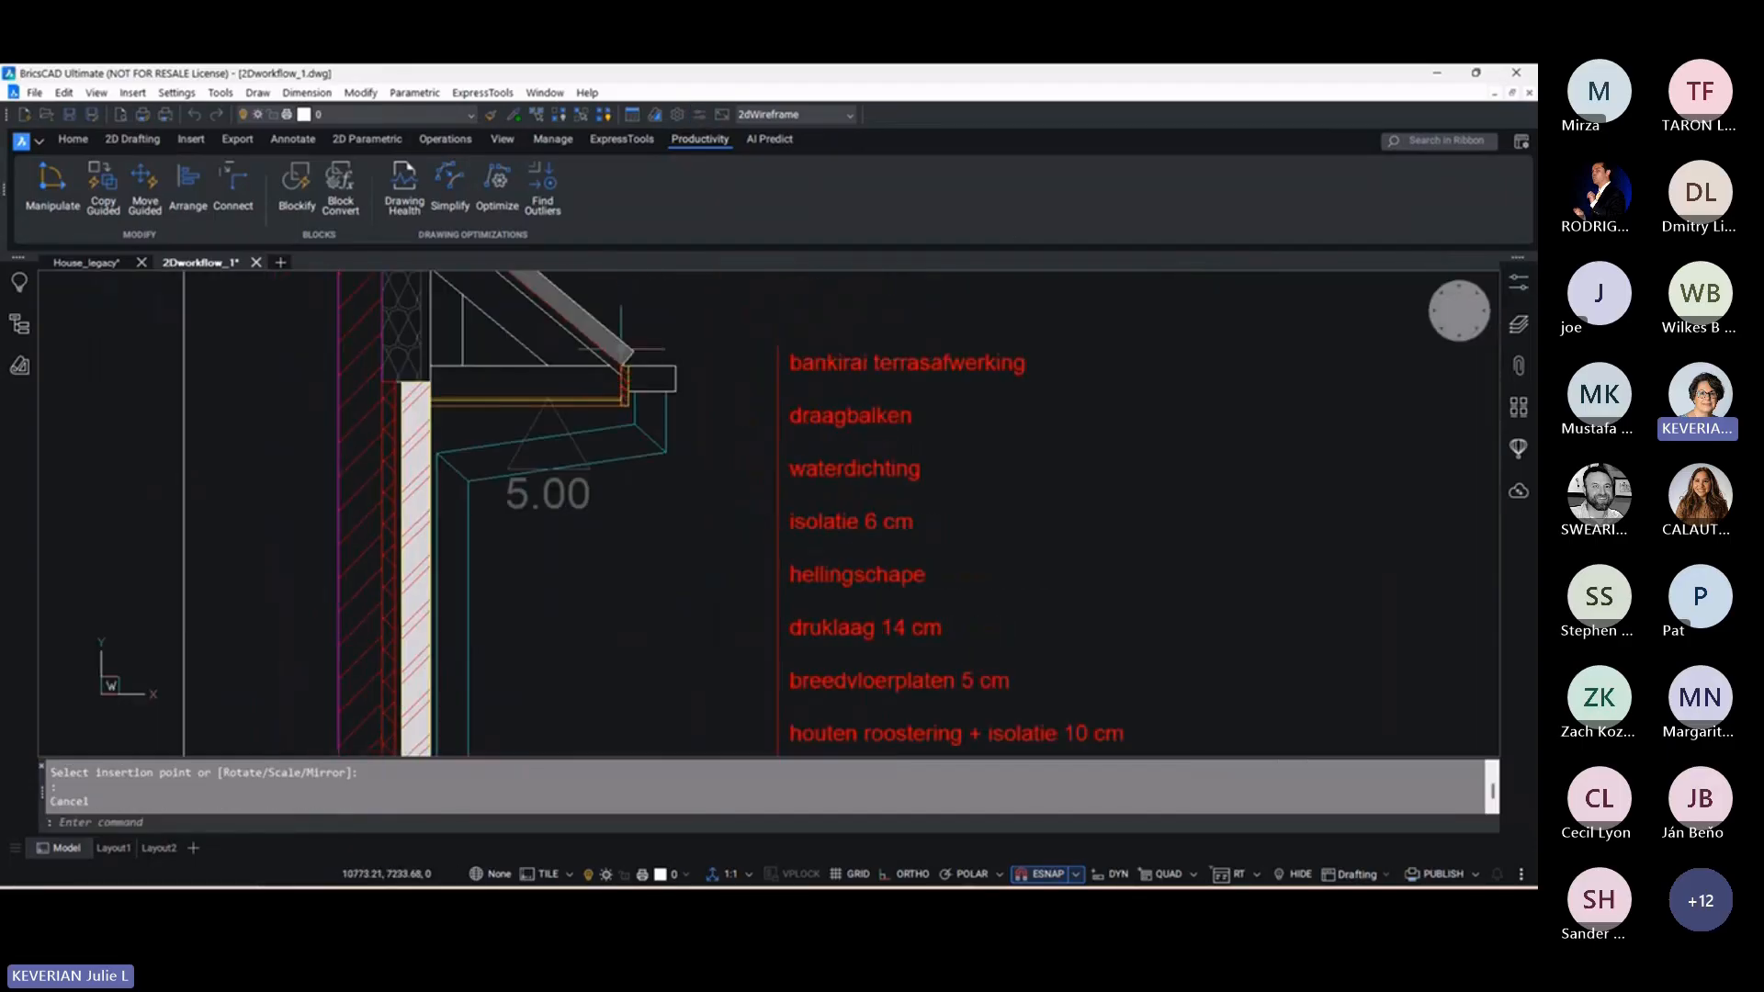
click(505, 137)
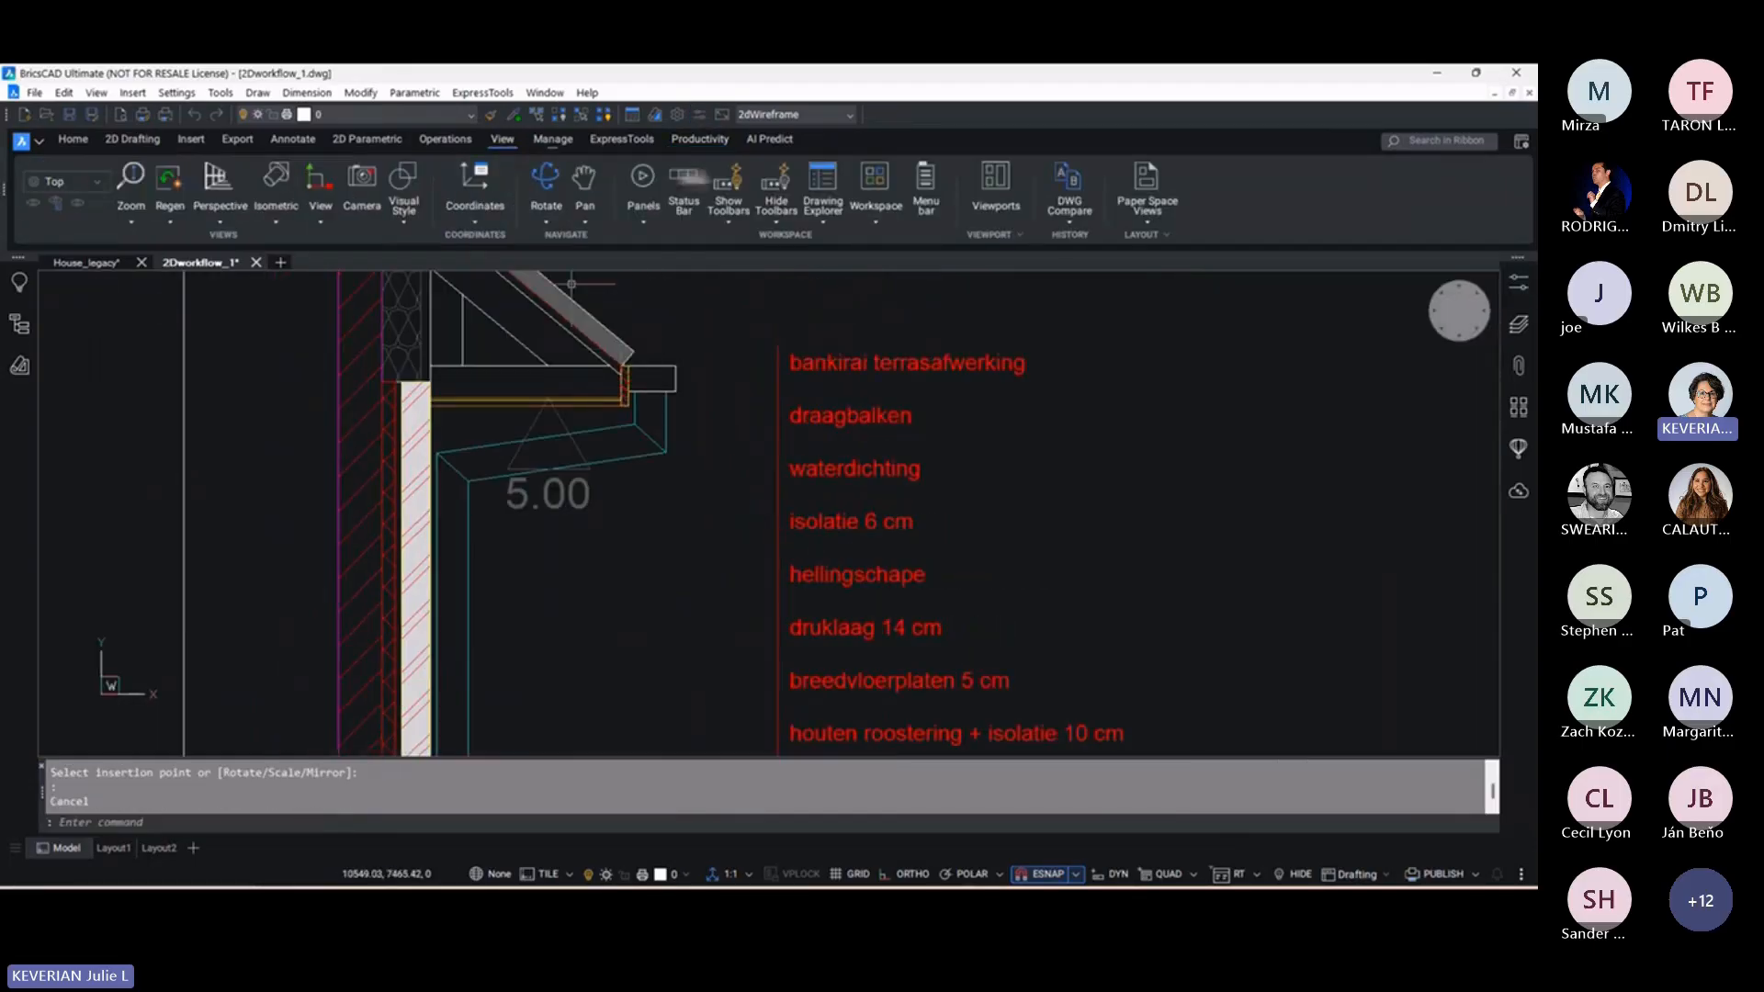
click(1020, 234)
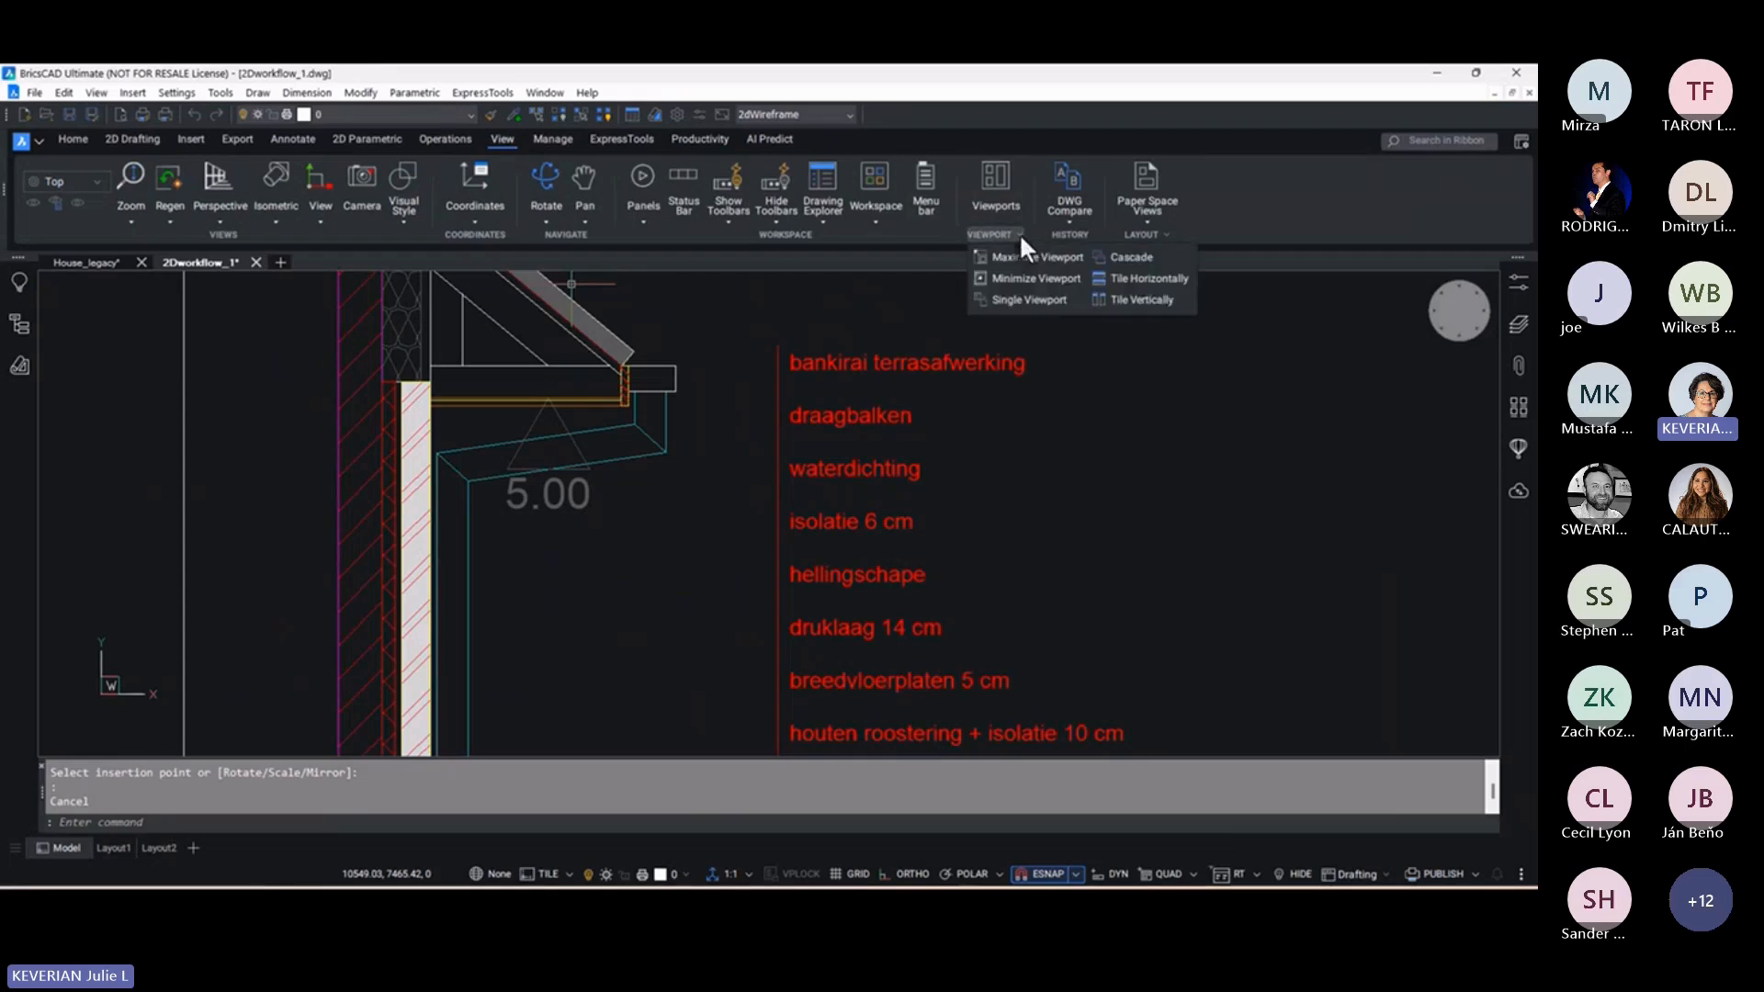
click(1132, 299)
click(1211, 491)
key(Escape)
key(Escape)
scroll(1173, 453, up, 3)
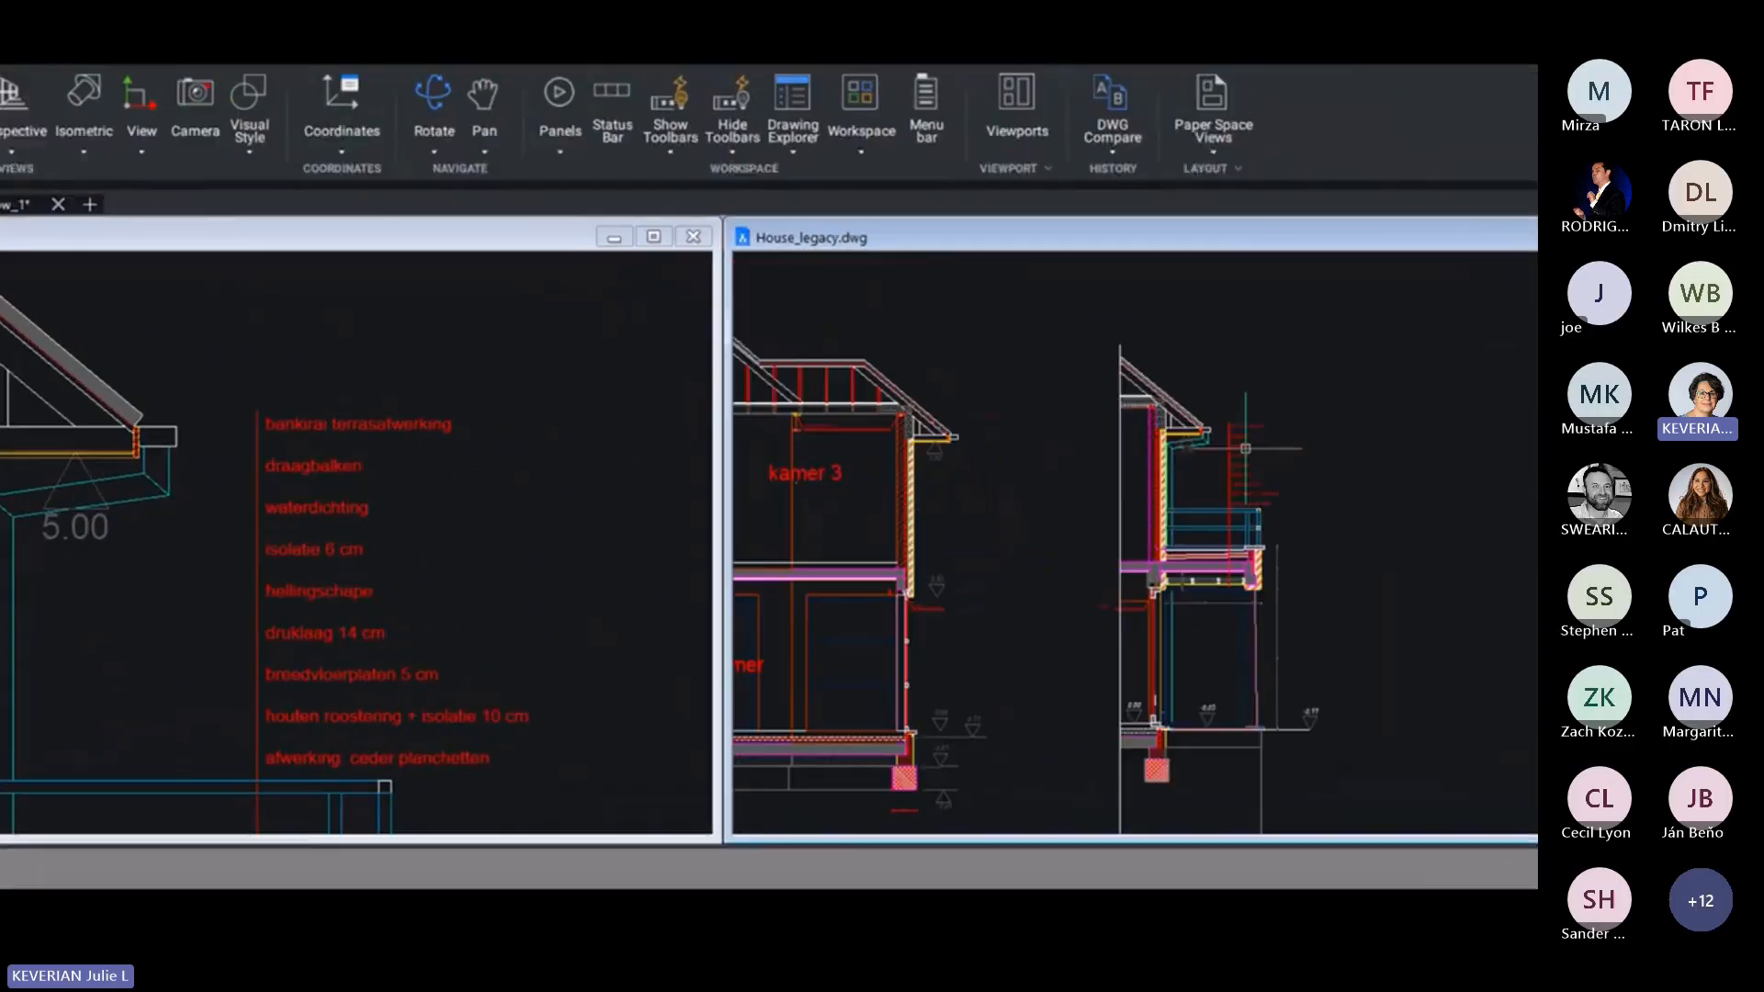
scroll(1245, 449, up, 6)
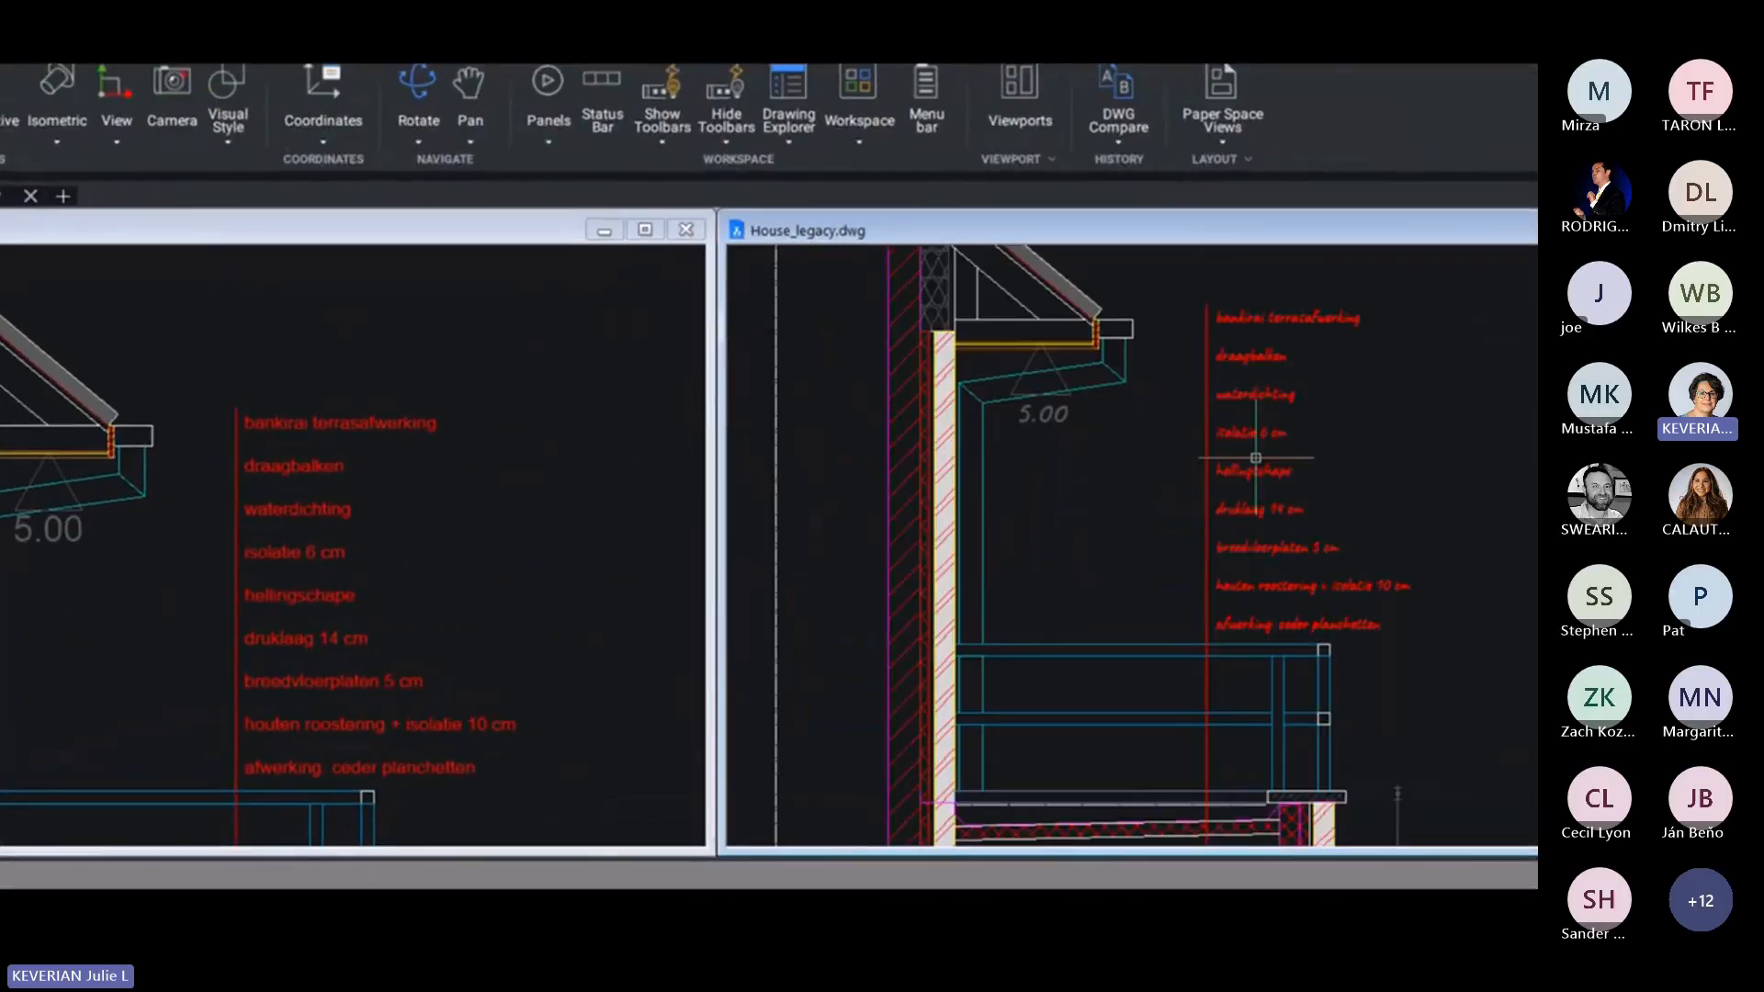
mouse_move(1232, 496)
middle_down()
mouse_move(1059, 658)
mouse_move(973, 701)
middle_up()
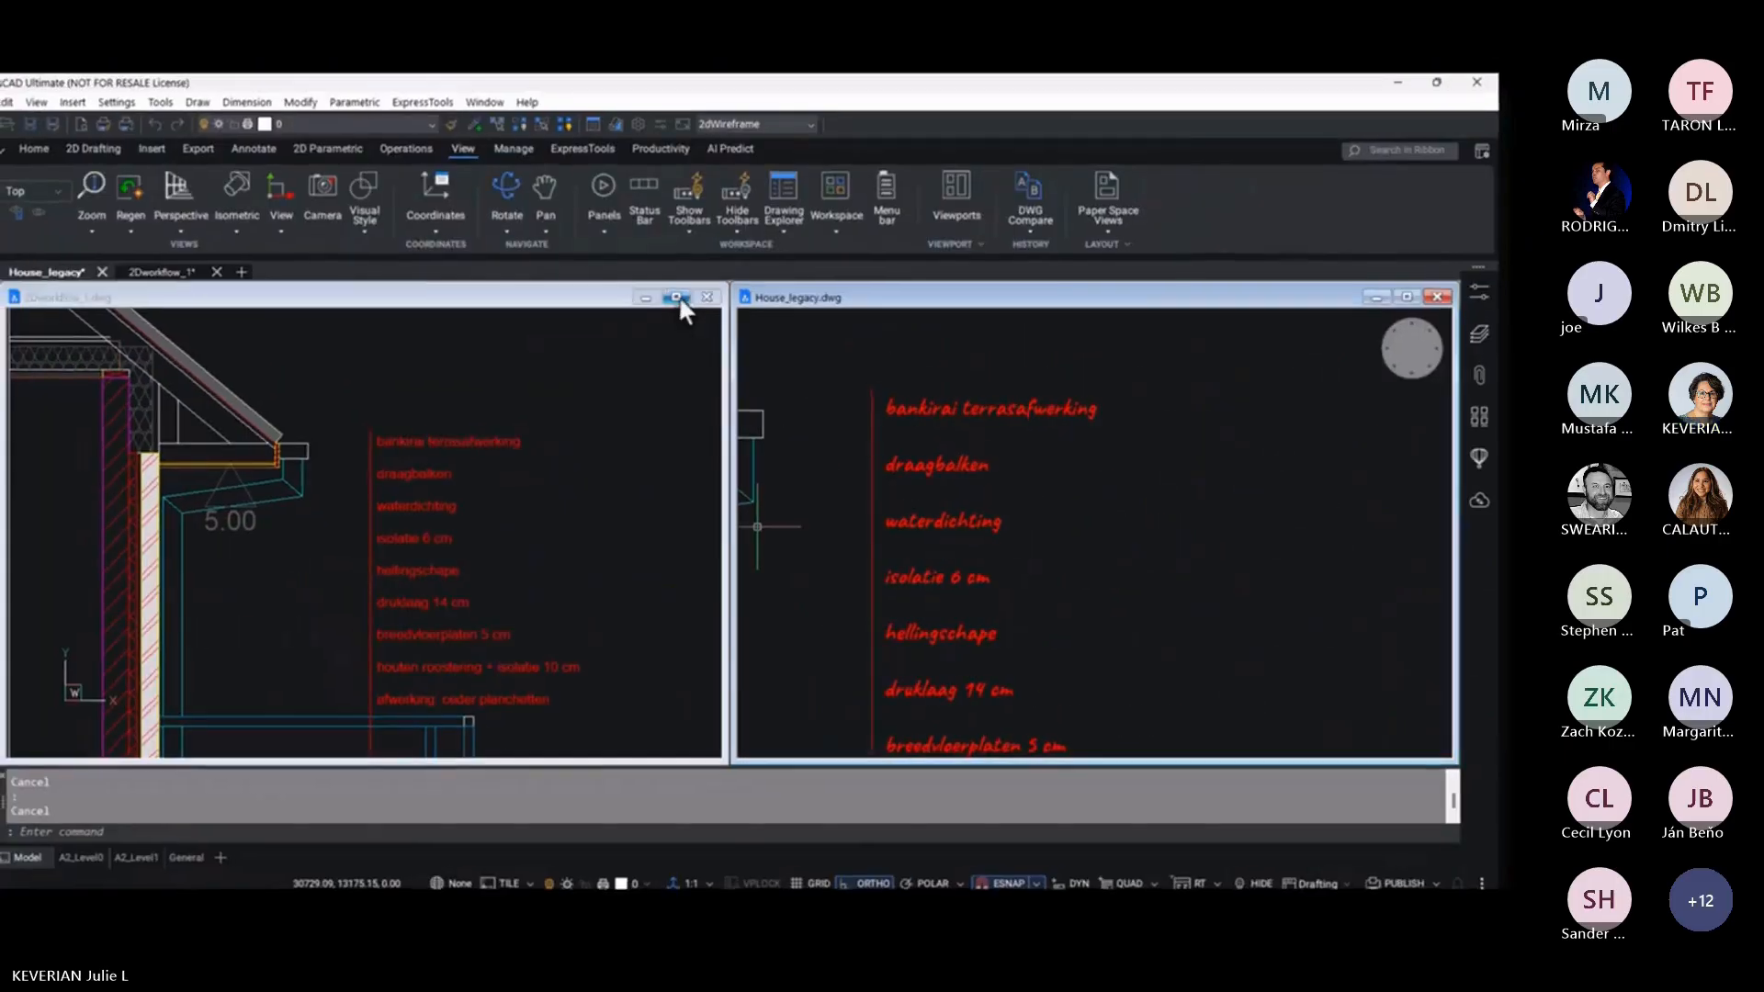
Maximize 2Dworkflow_1.dwg and examine the fonts of its text styles in the Drawing Explorer
click(668, 245)
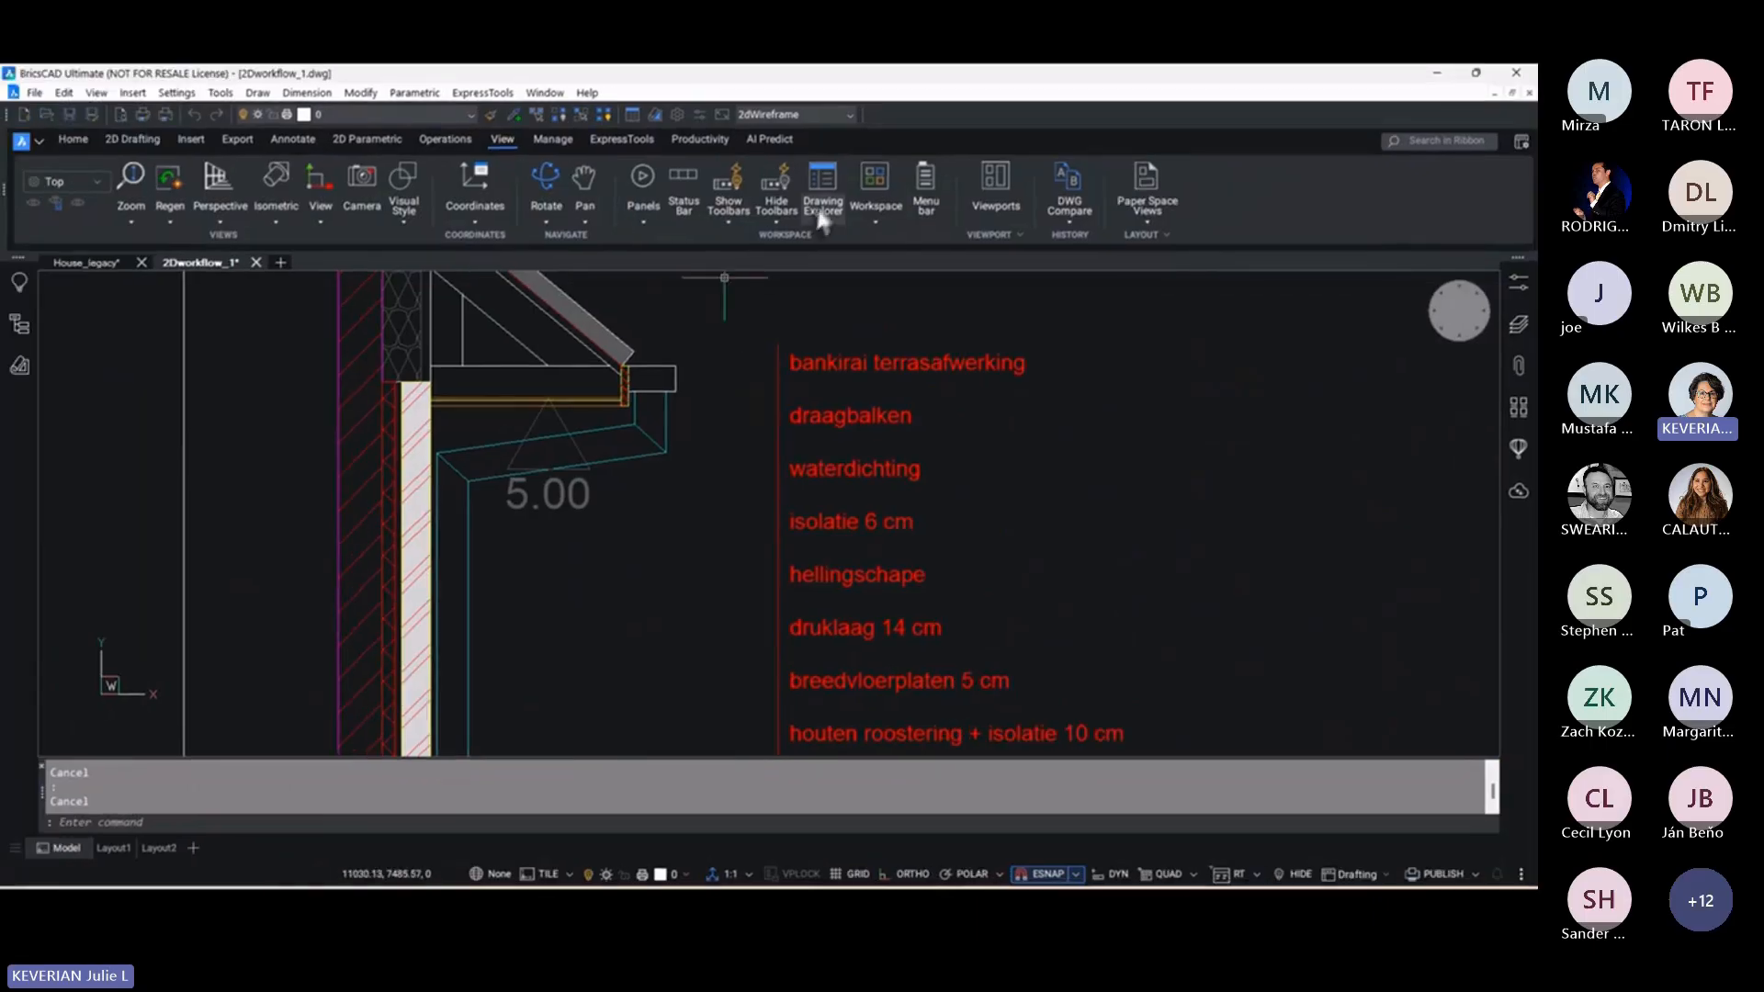
click(785, 188)
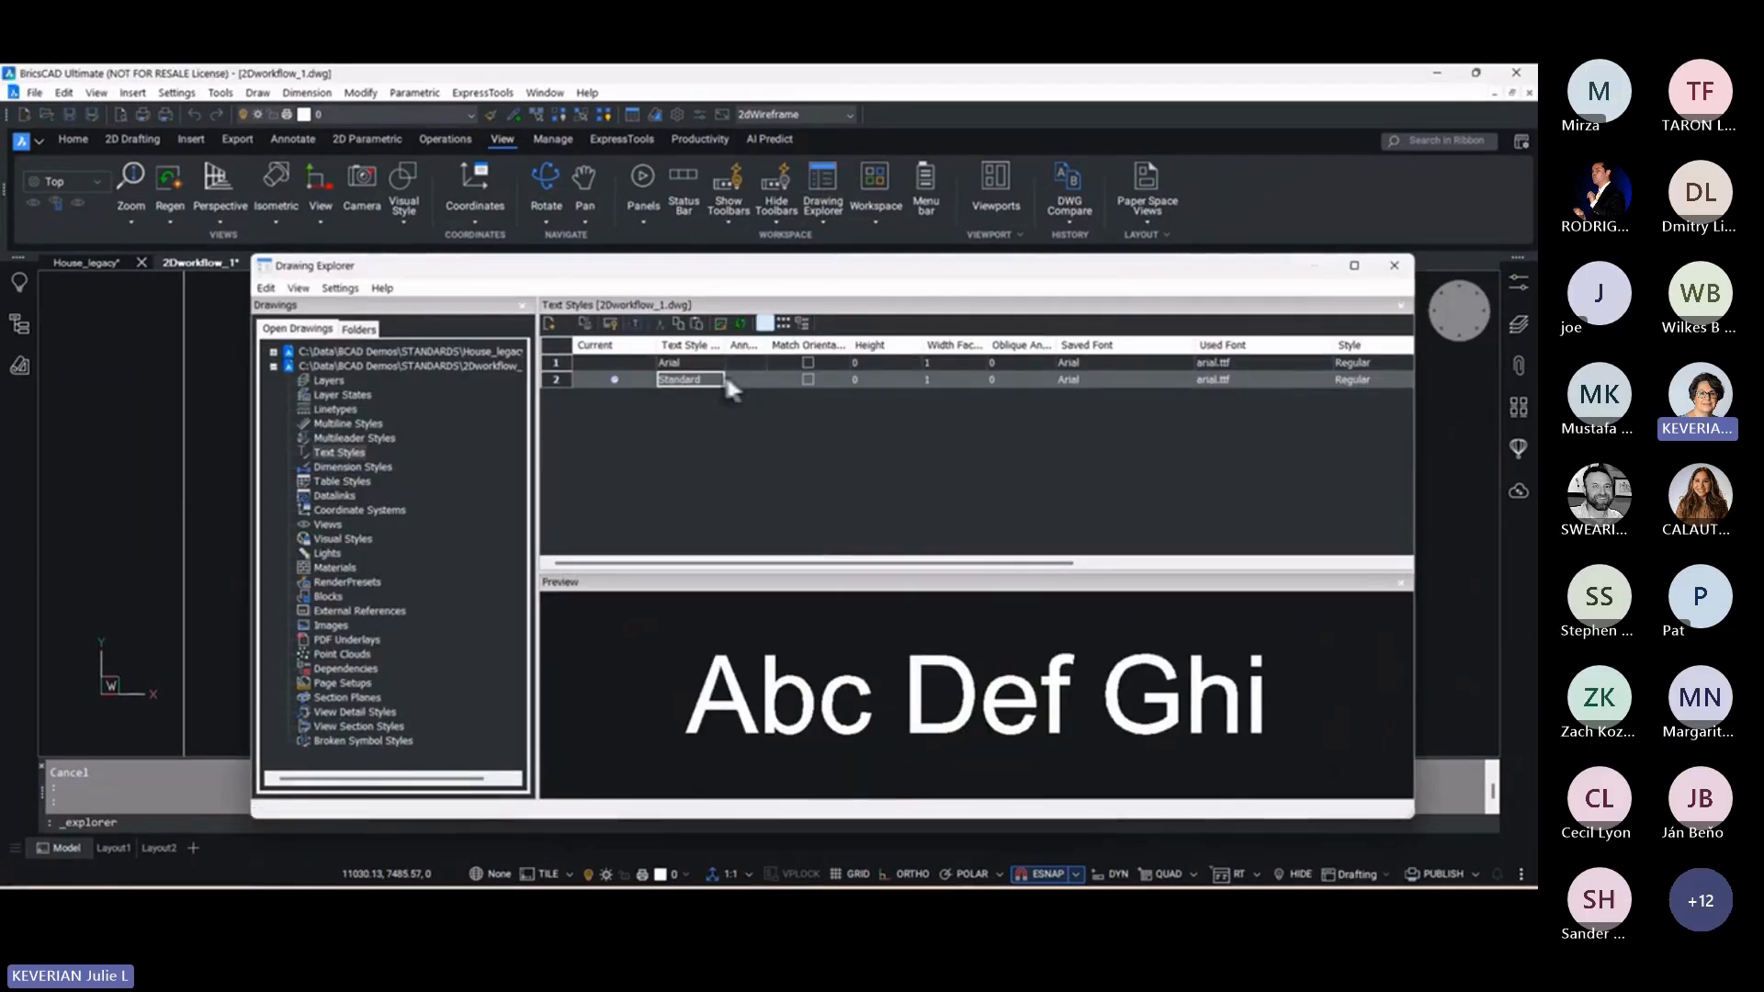
drag(749, 562, 911, 533)
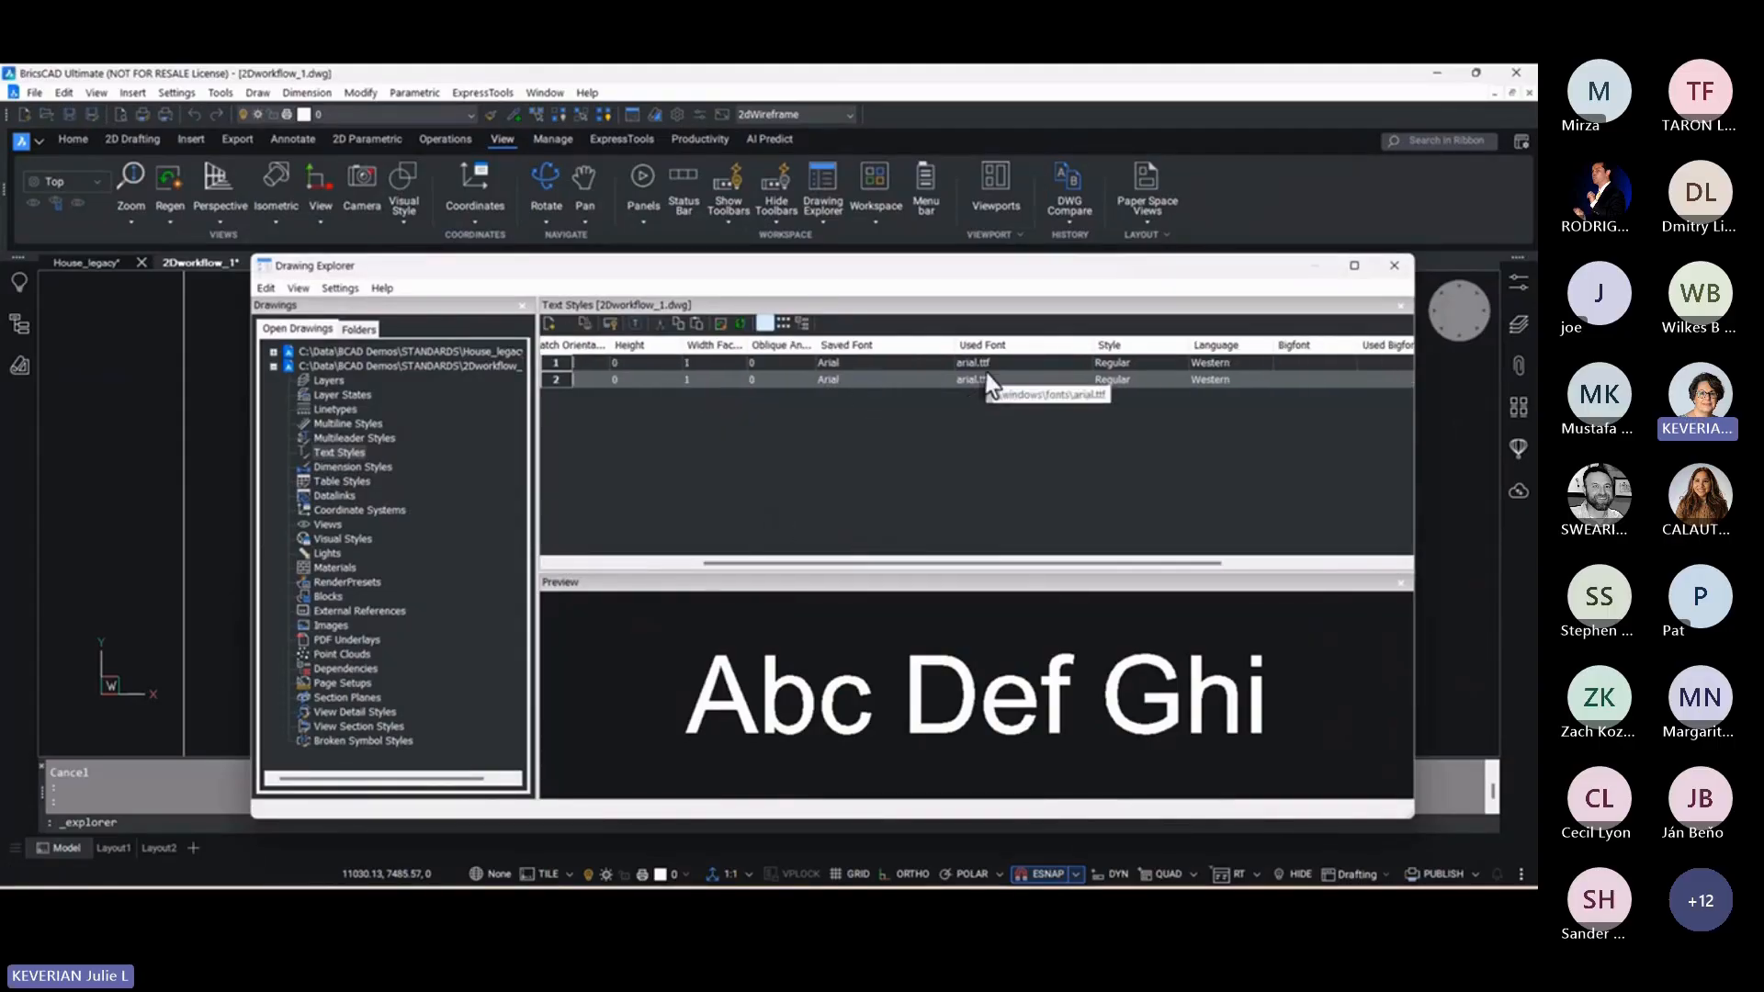
drag(760, 563, 618, 588)
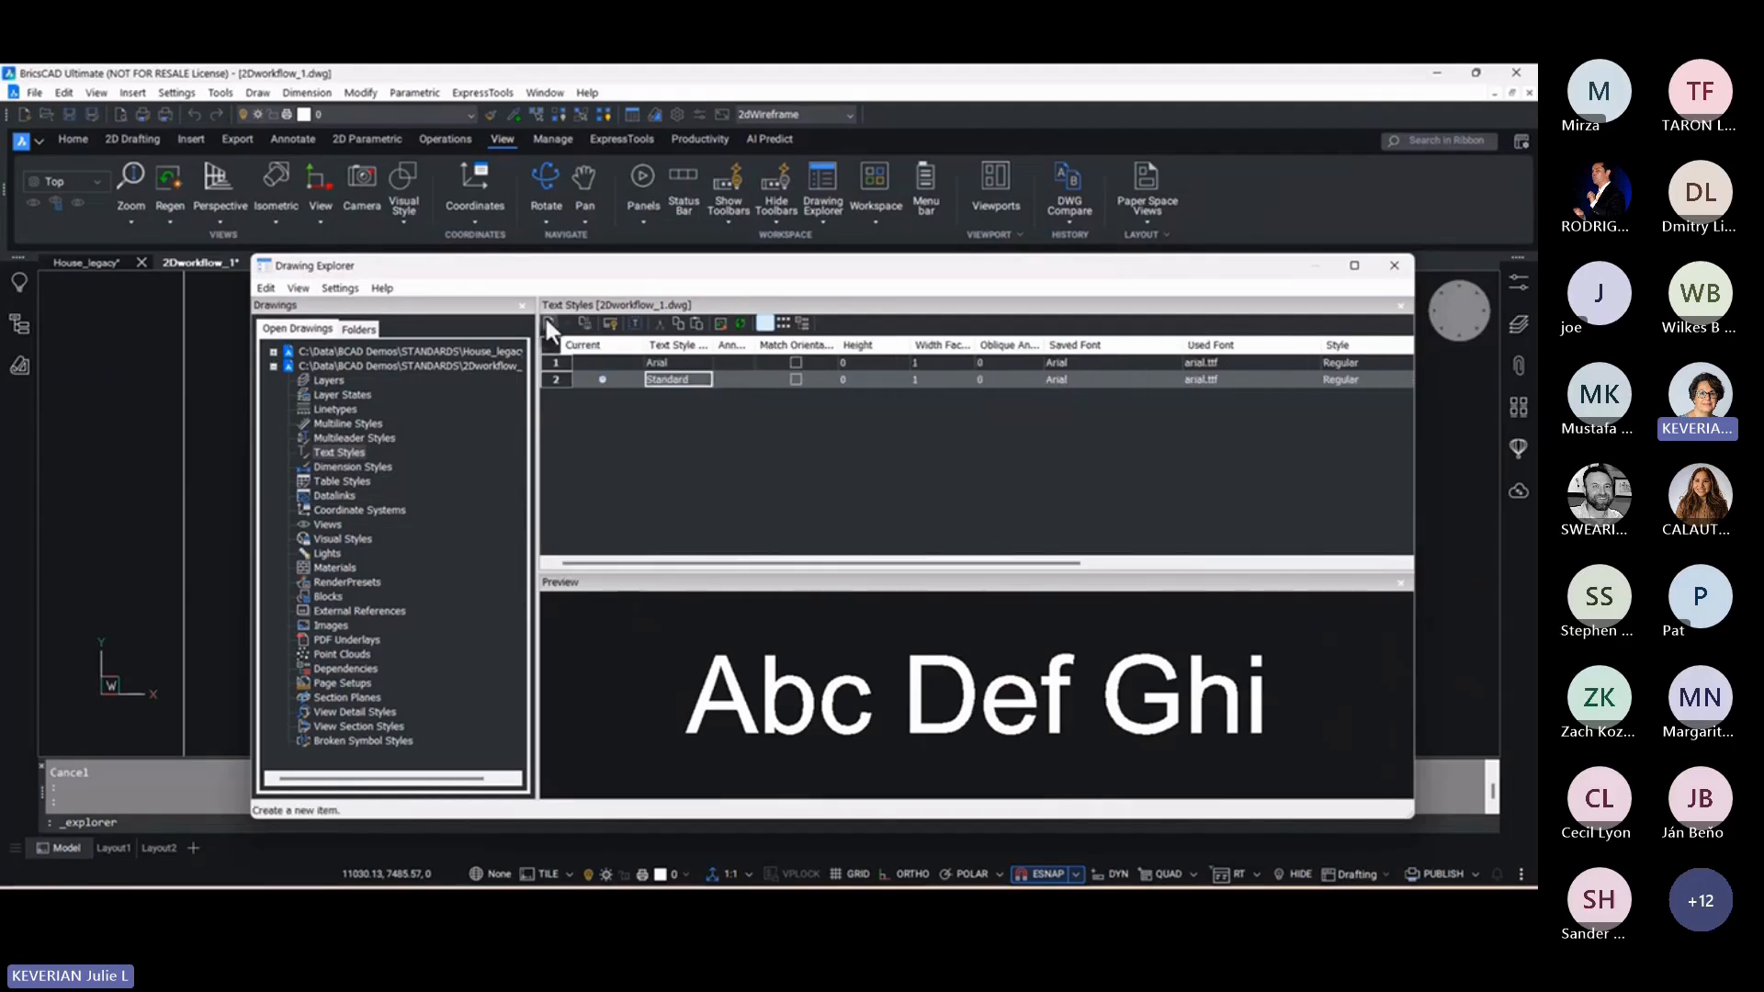
Create a new text style with the Caveat font in 2Dworkflow_1.dwg and close the Drawing Explorer
click(549, 324)
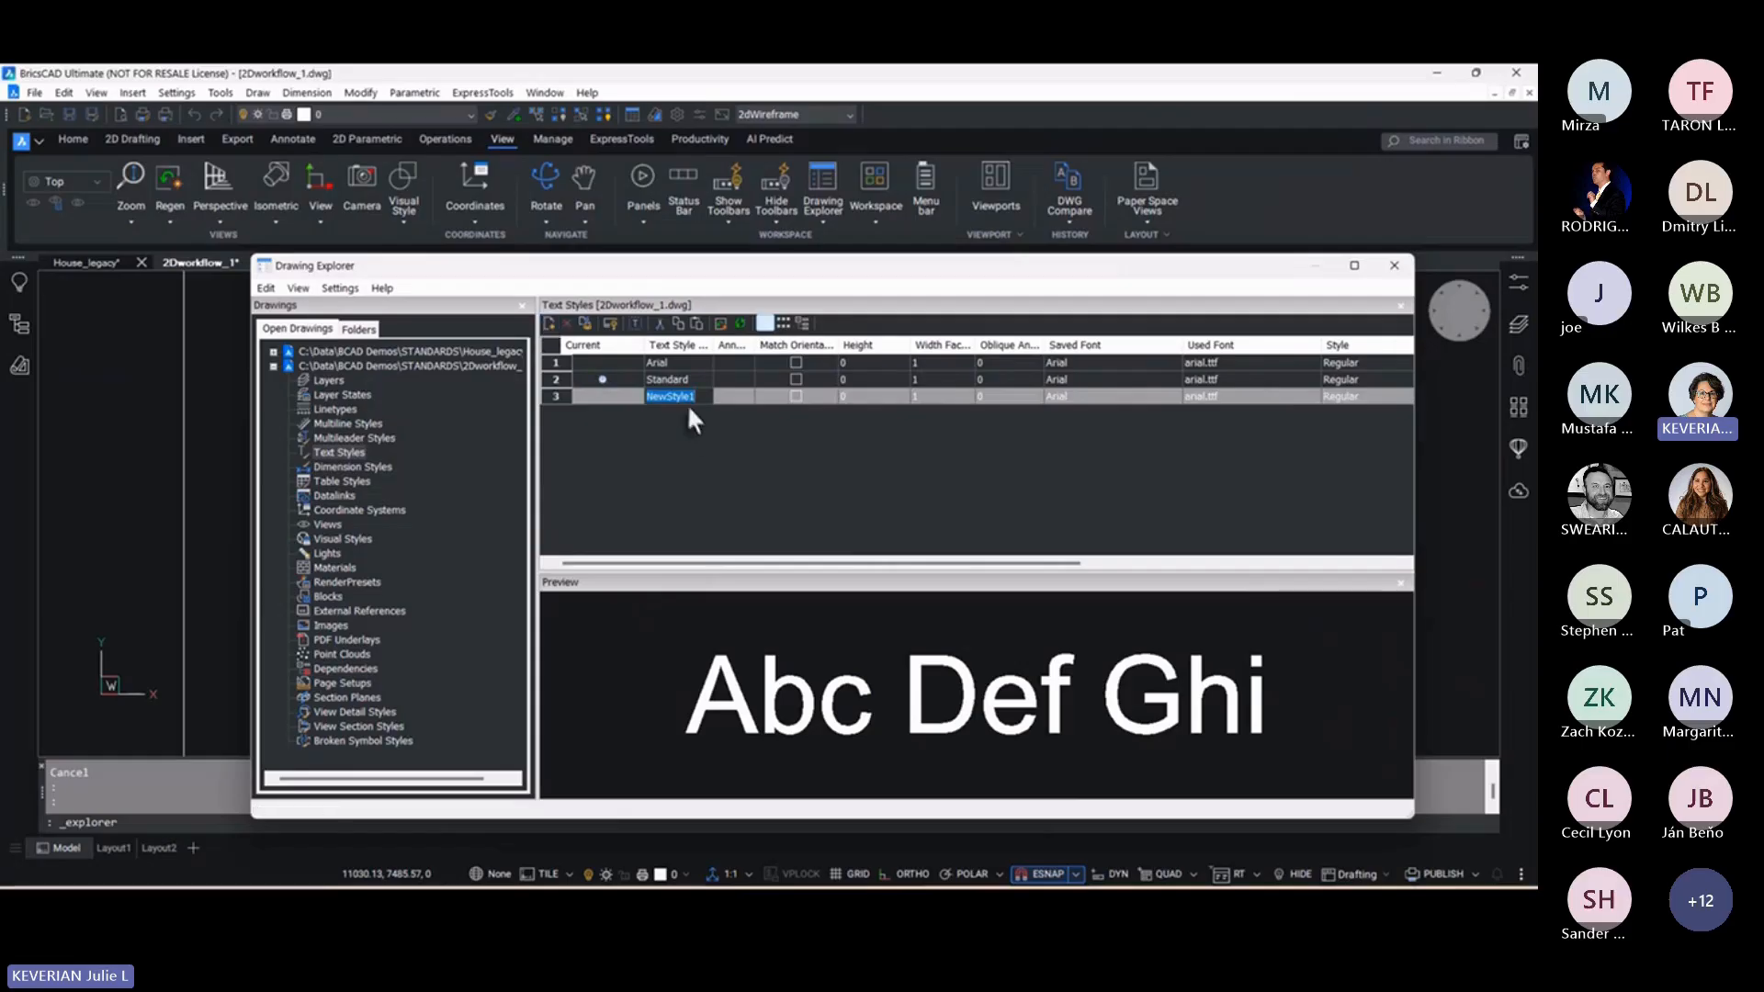
click(1112, 395)
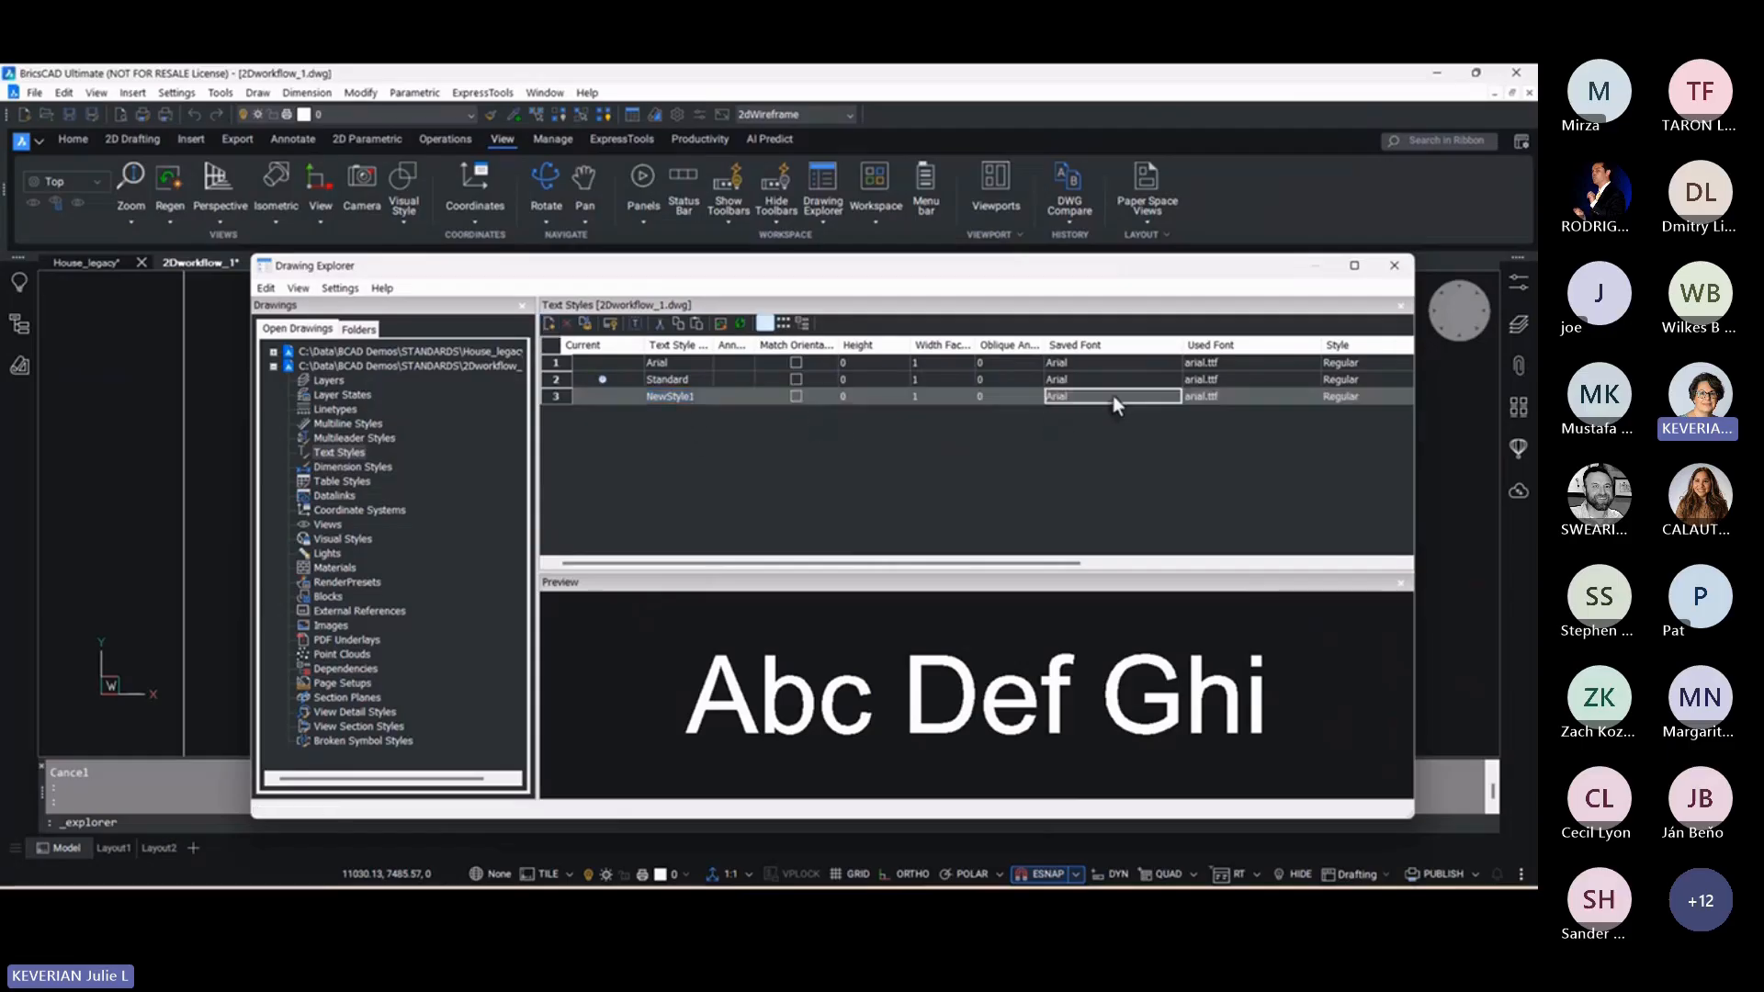
click(1171, 395)
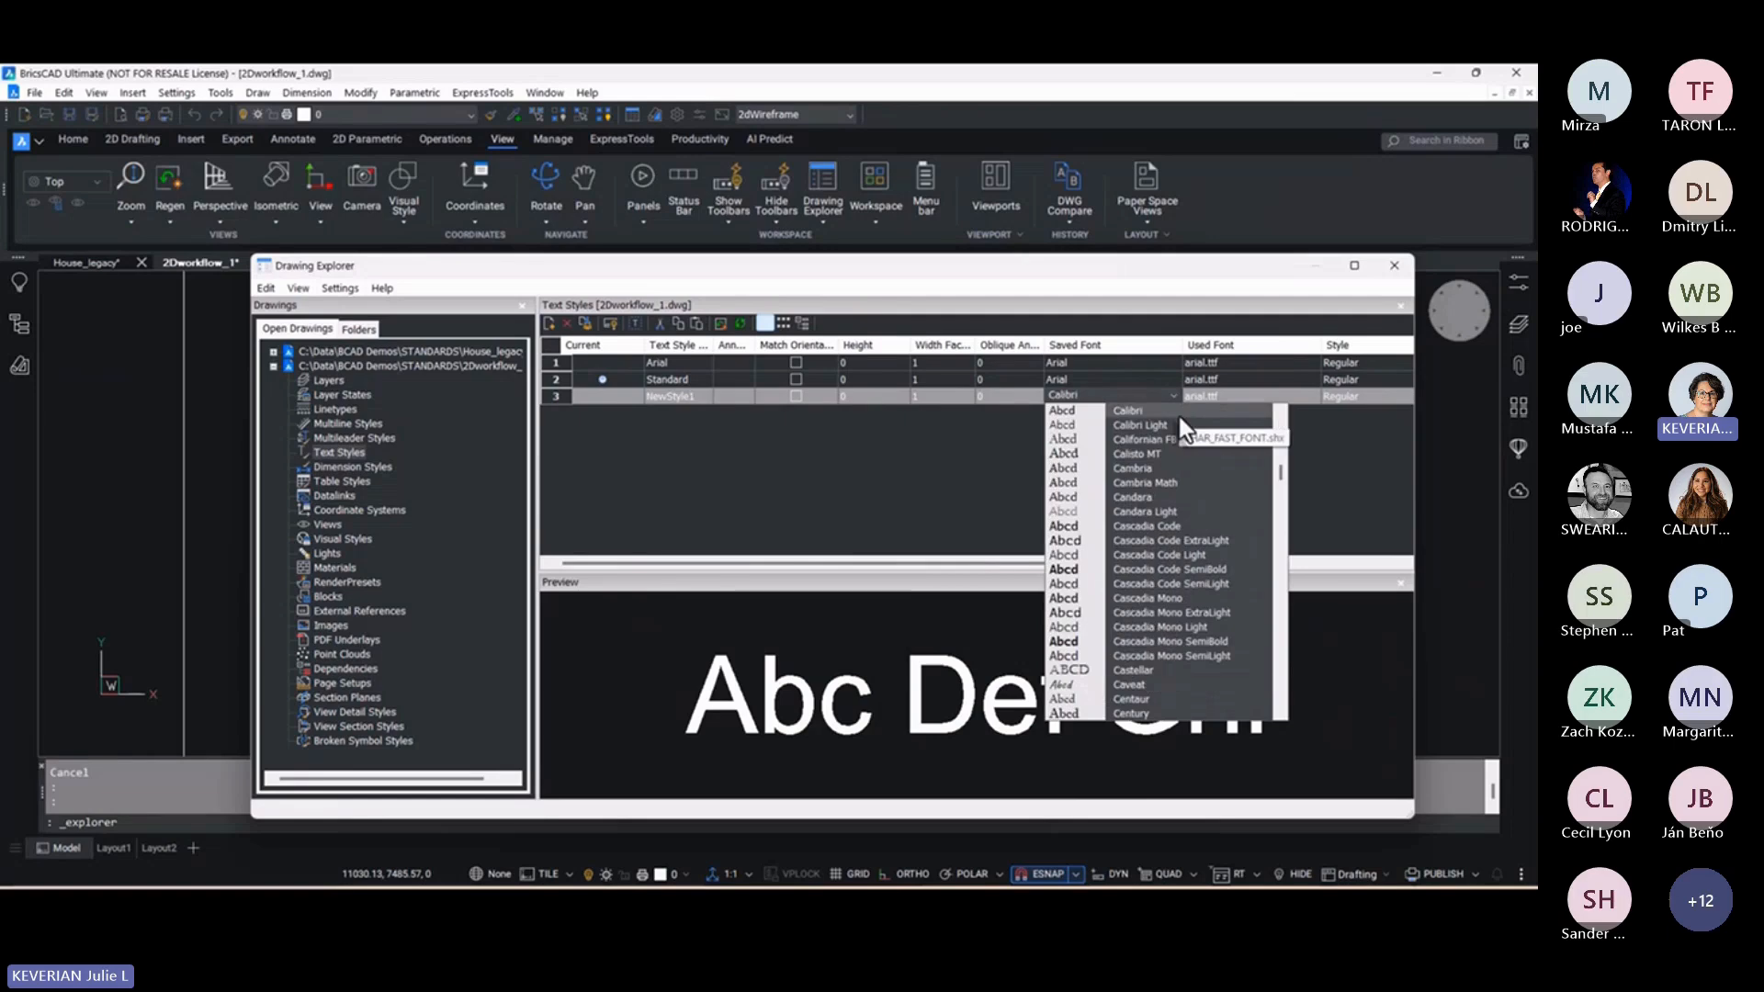
key(Return)
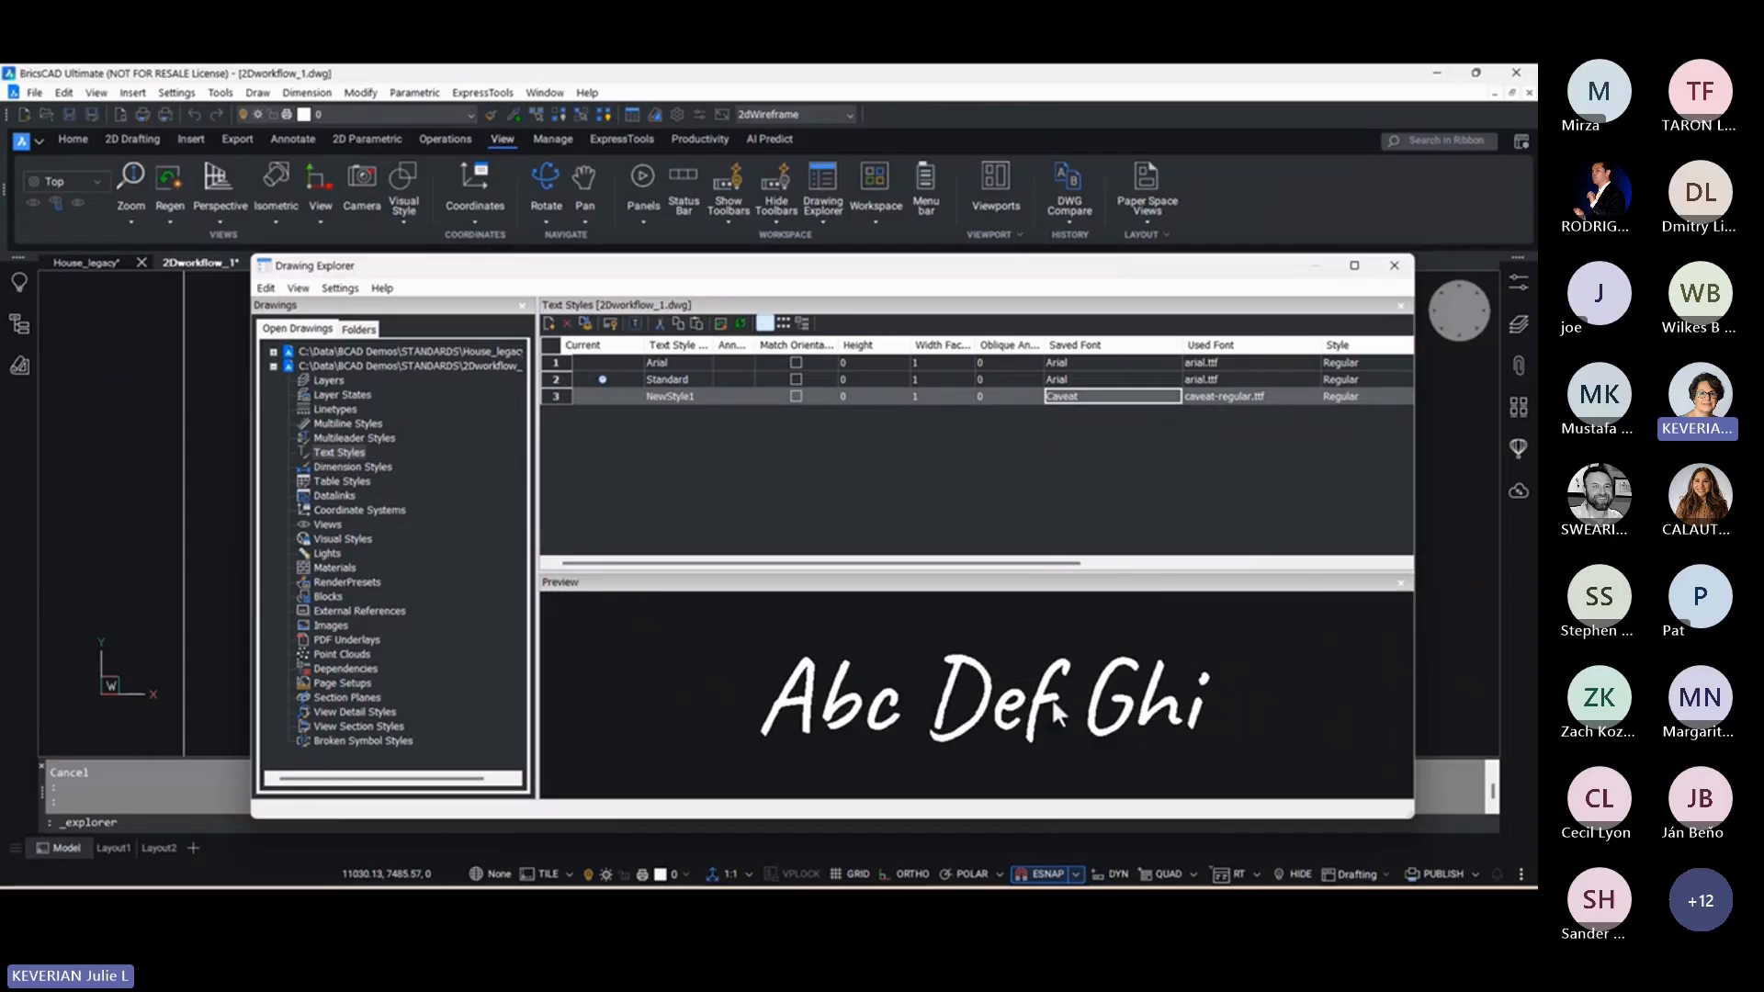
click(1395, 268)
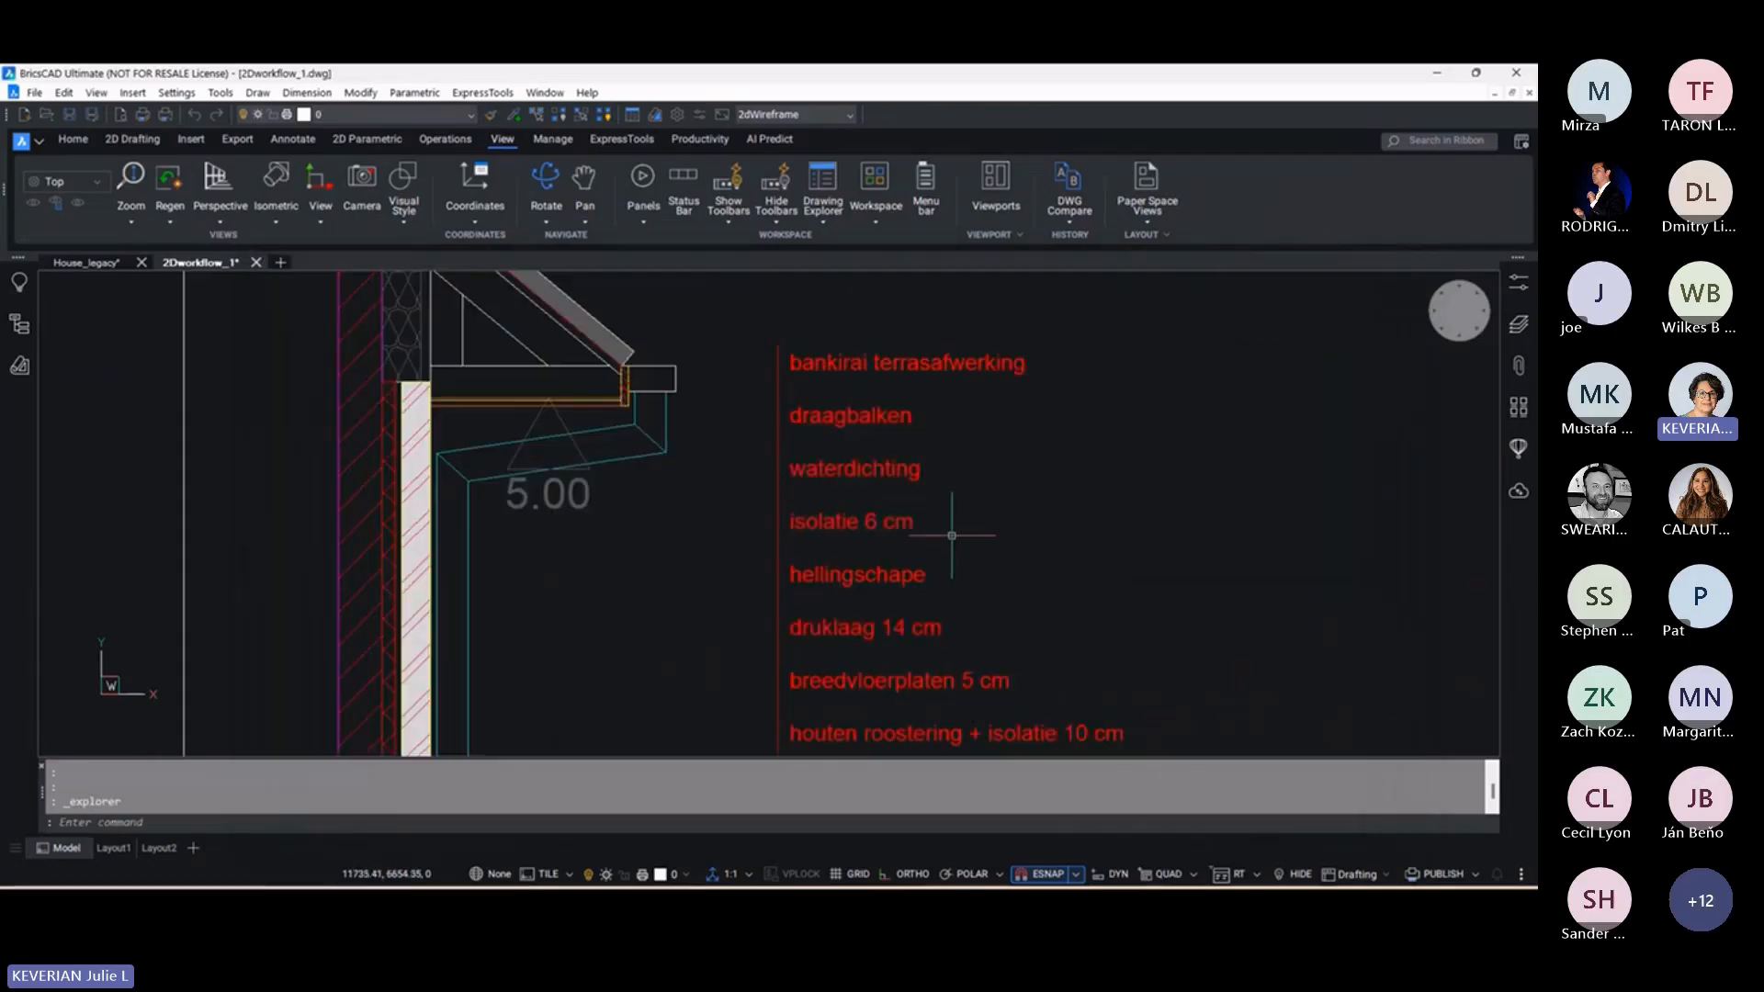
Select the nine red material notes beside the pasted facade section and set their text style to NewStyle1
scroll(960, 543, down, 5)
scroll(937, 519, up, 3)
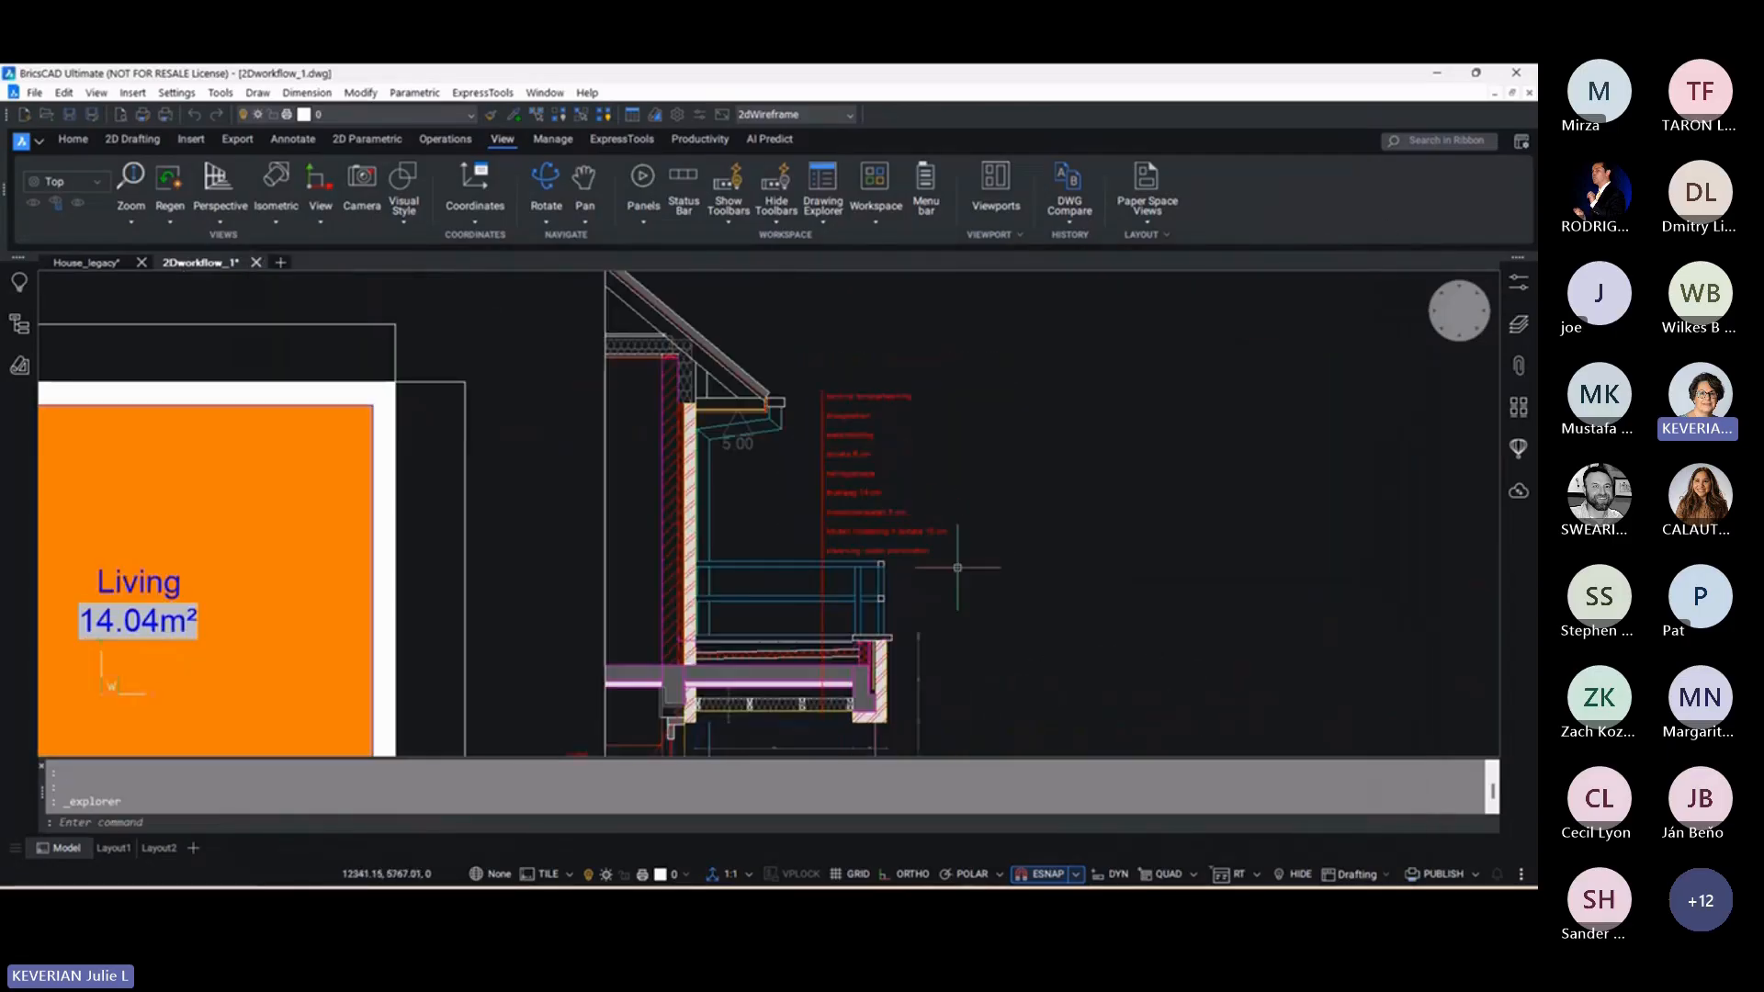
click(946, 553)
click(858, 387)
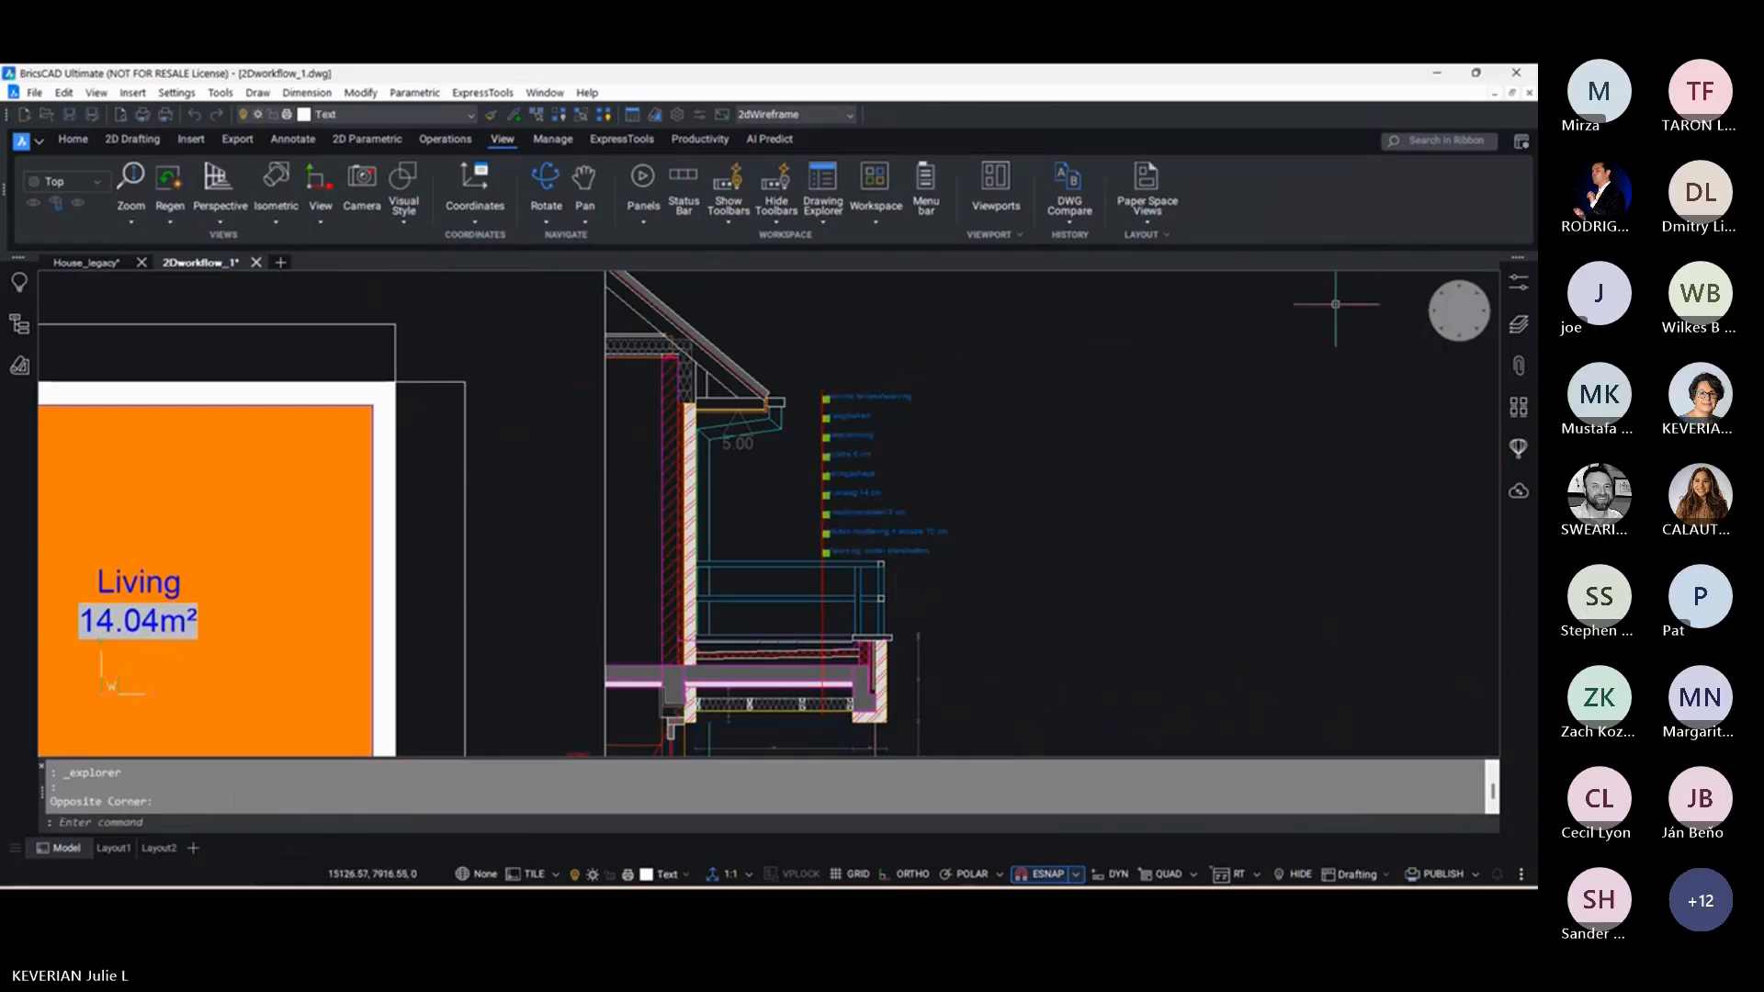
click(1518, 285)
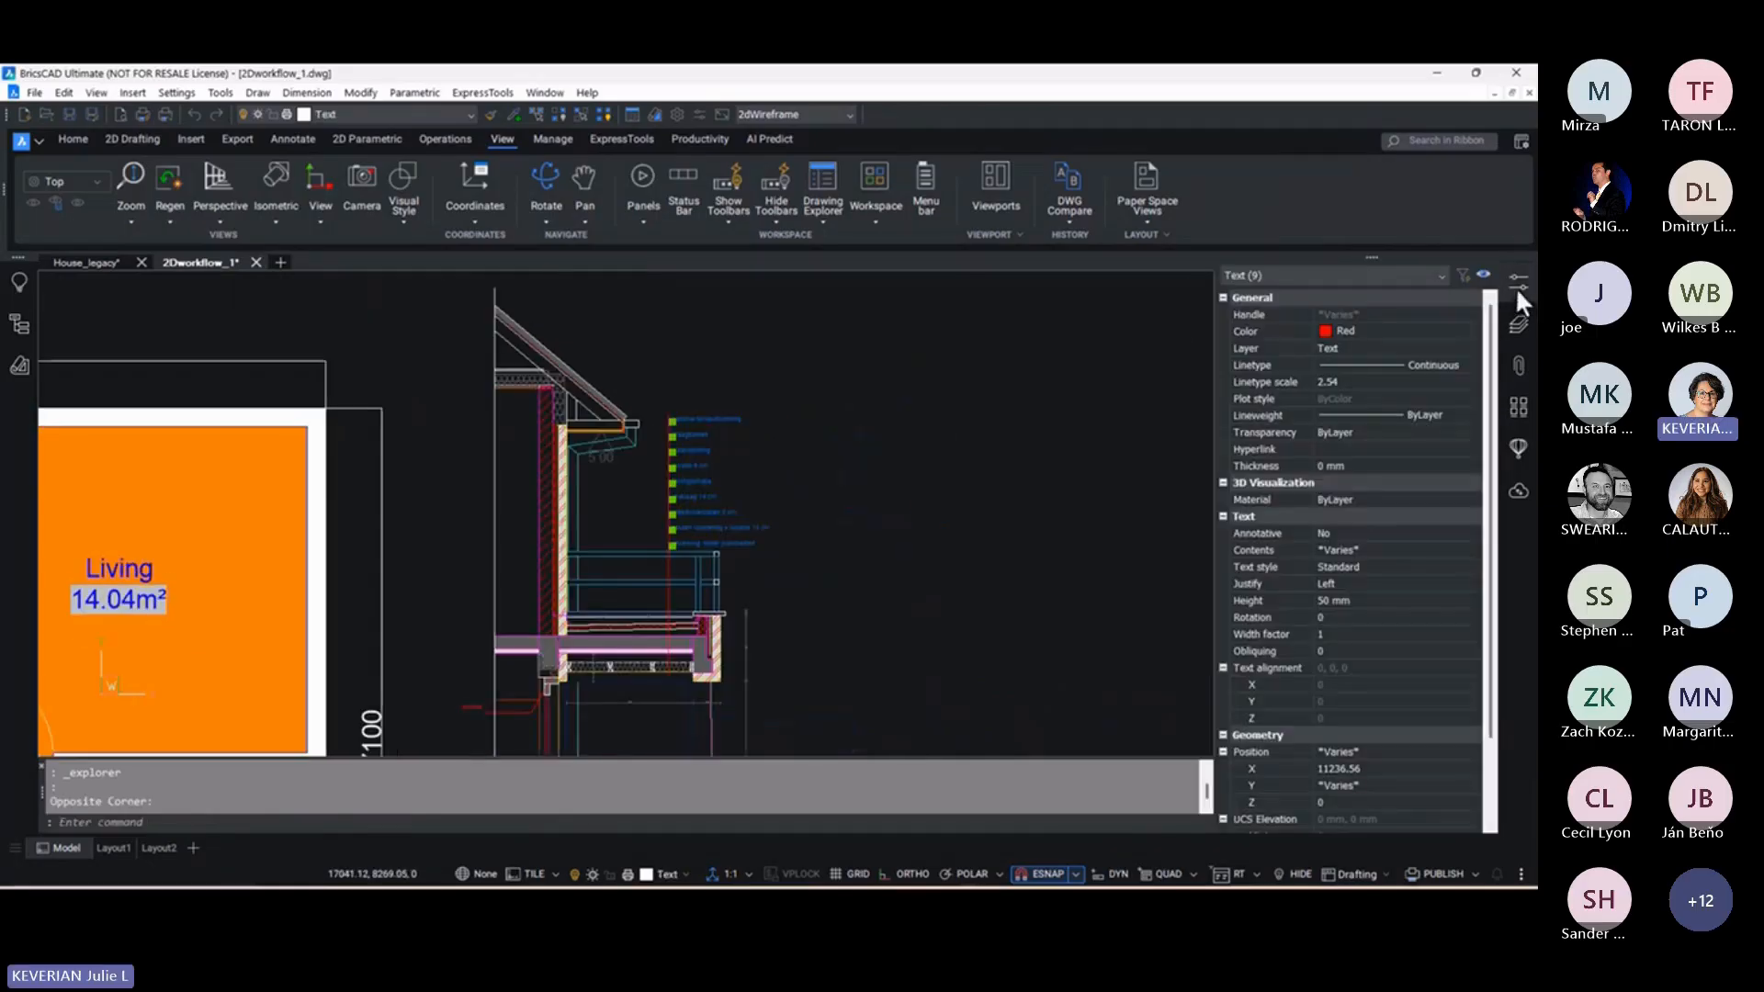
click(1391, 567)
click(1476, 567)
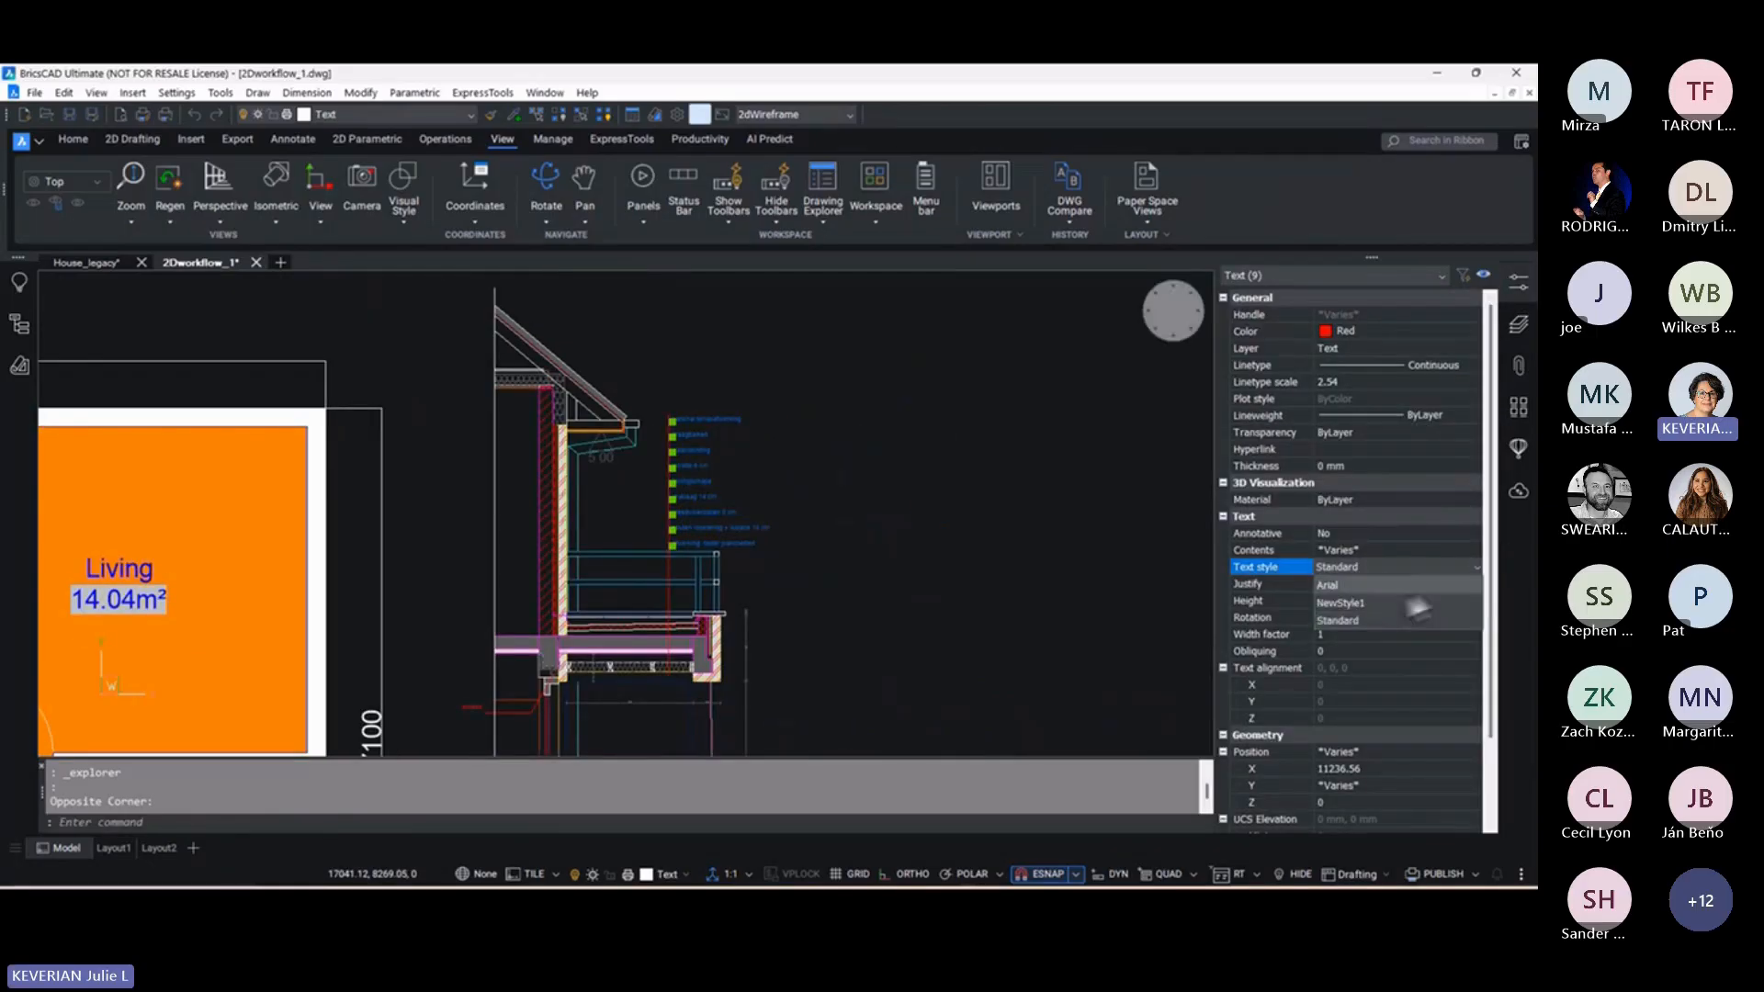
click(1369, 603)
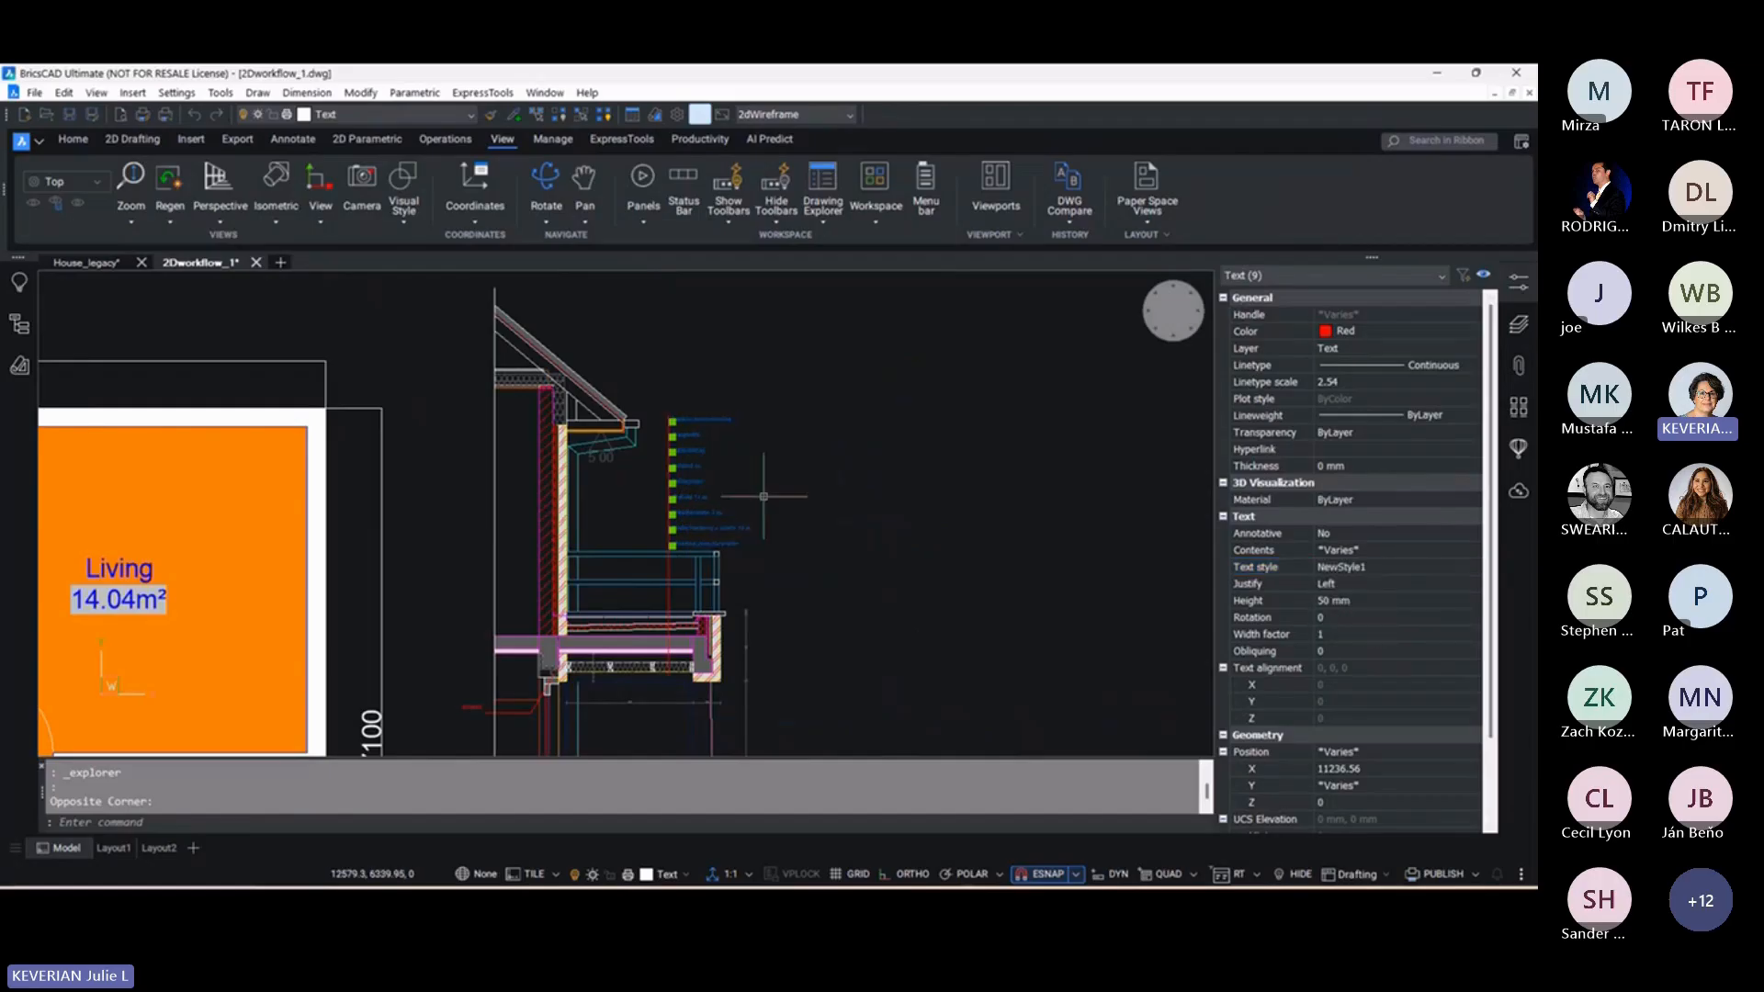
key(Escape)
Tile the drawings vertically again to compare the restyled notes with those in House_legacy.dwg
scroll(698, 460, up, 5)
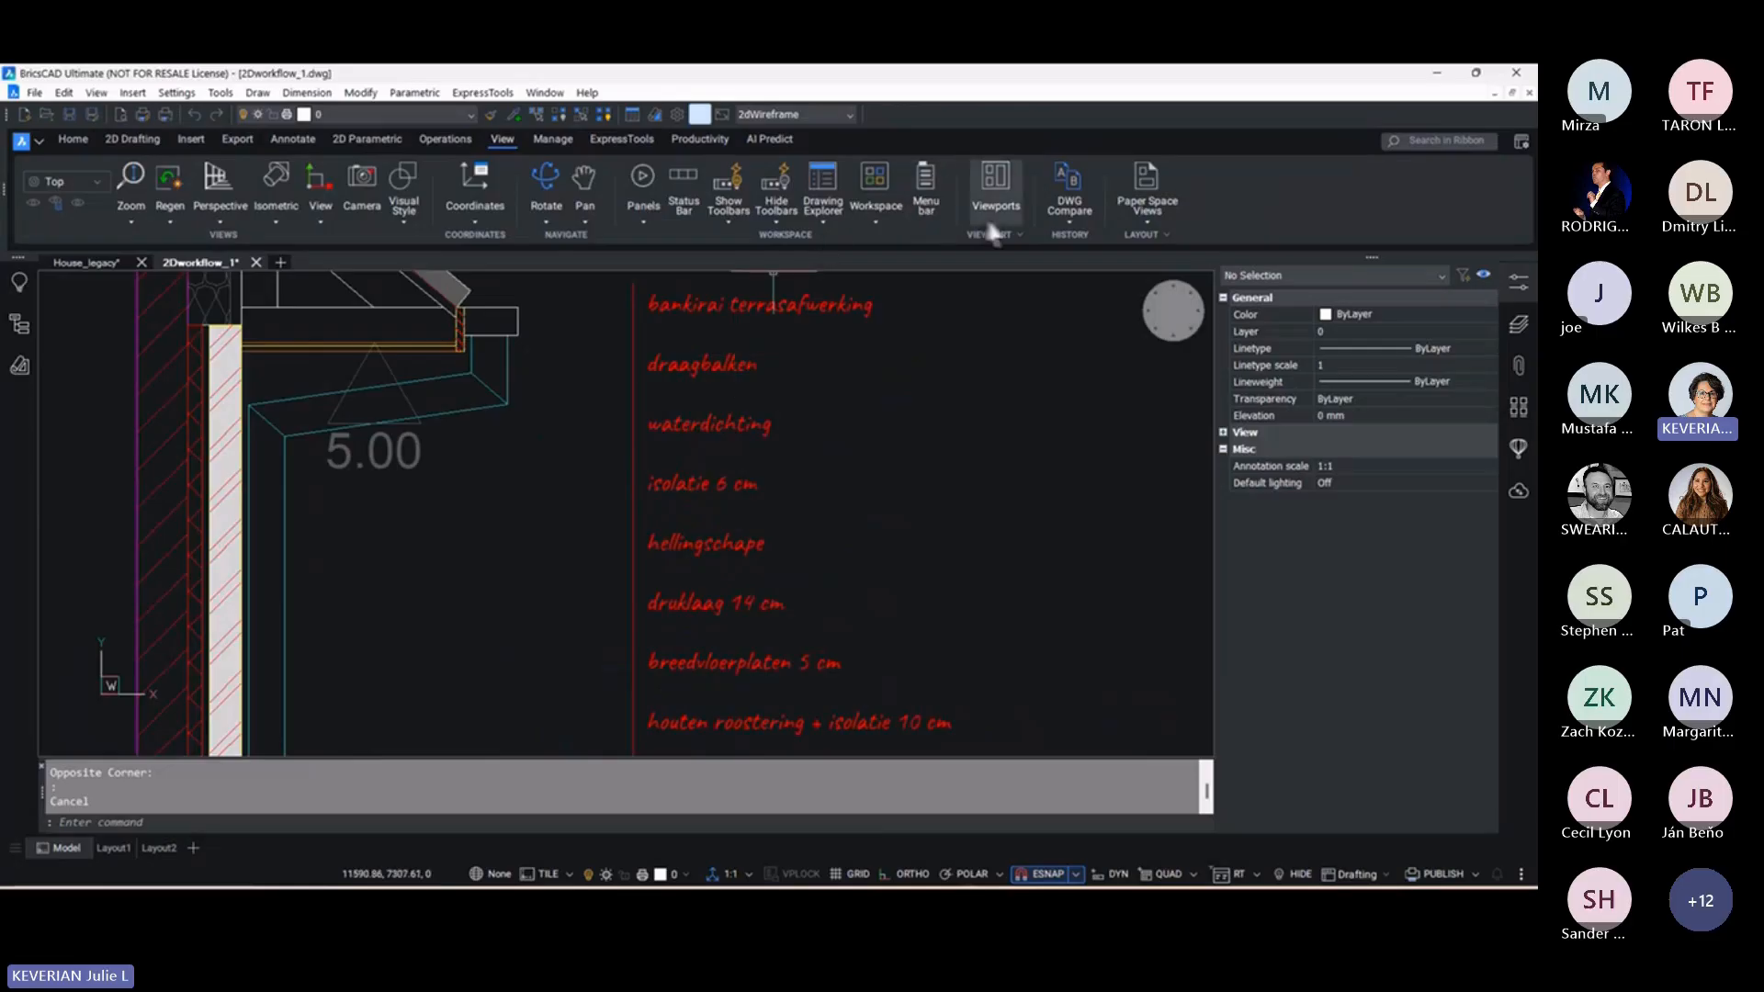
click(1016, 232)
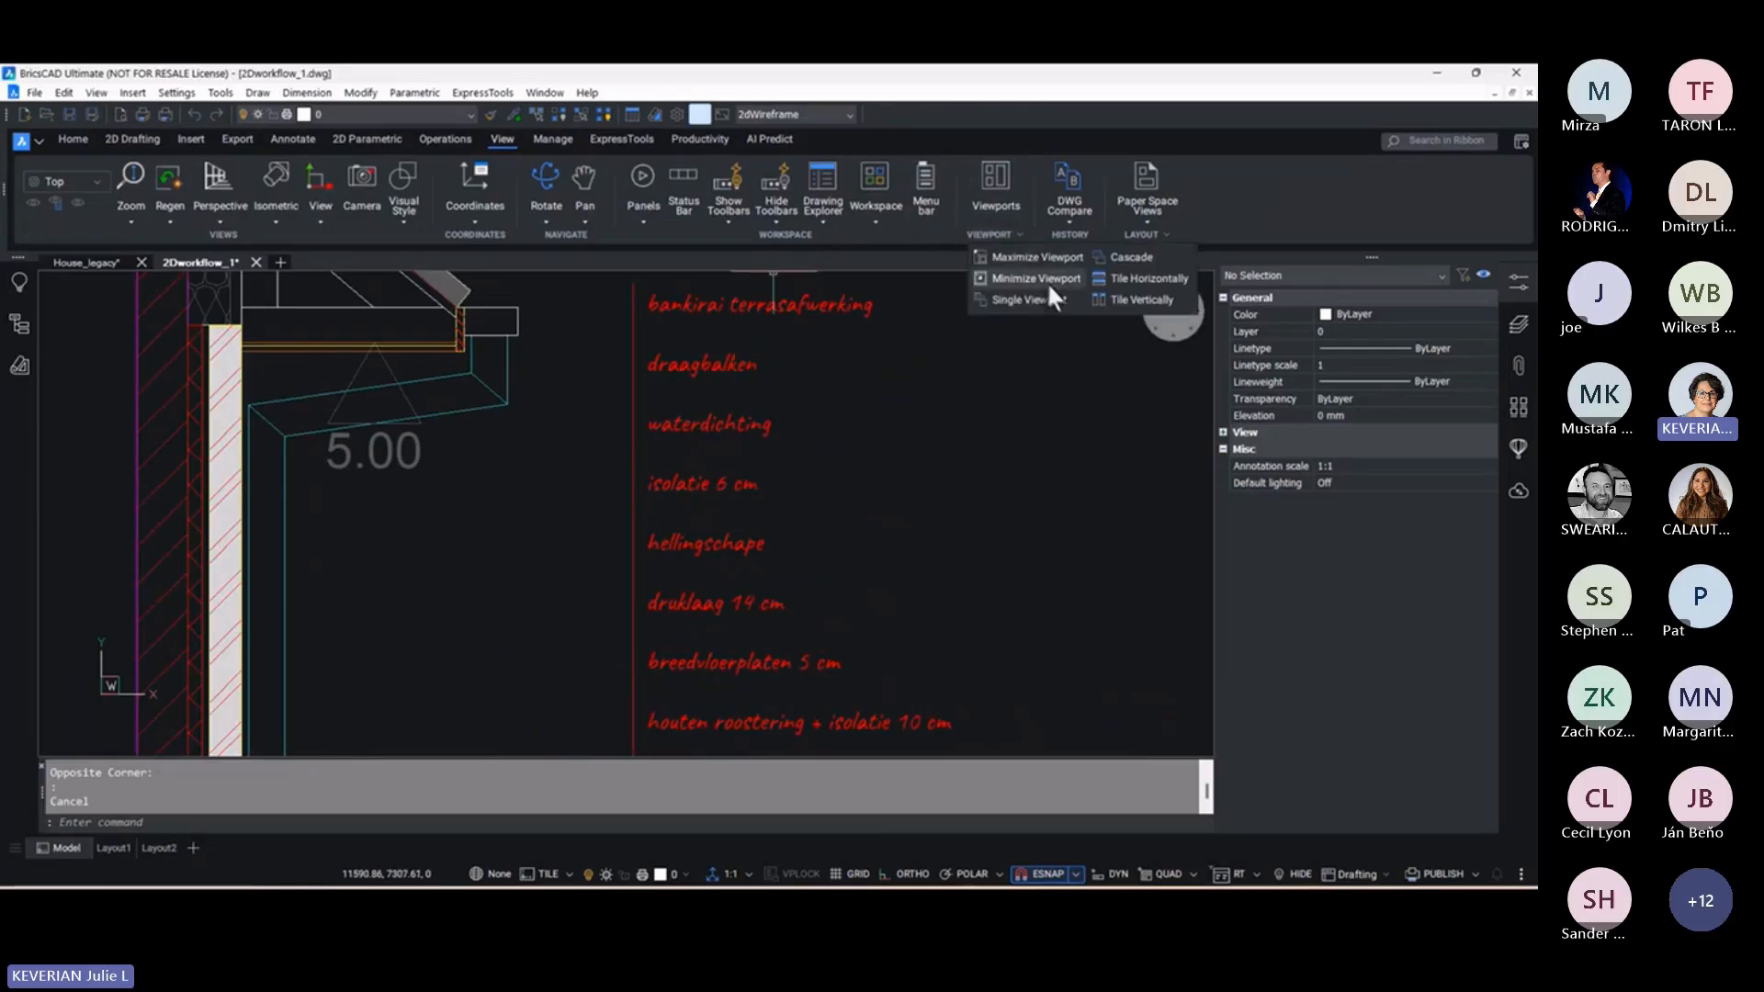
click(1117, 300)
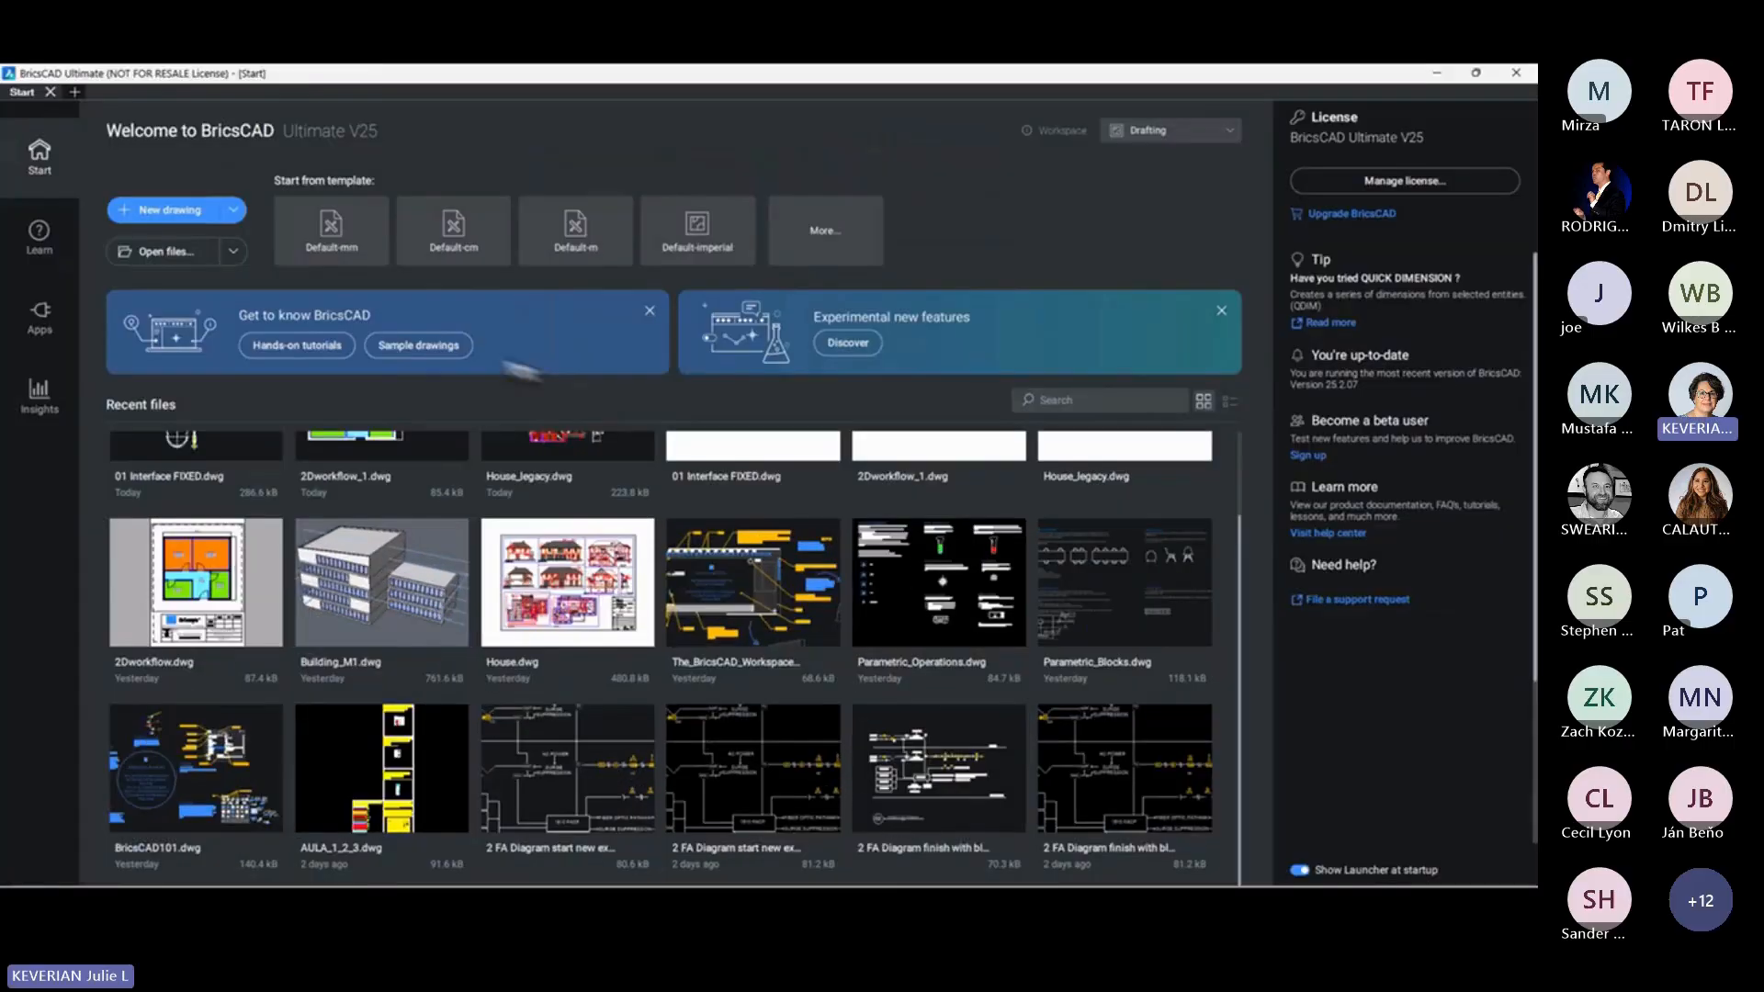
Start a new drawing and list the layers of 01 Interface FIXED.dwg from the STANDARDS folder in the Drawing Explorer
click(182, 208)
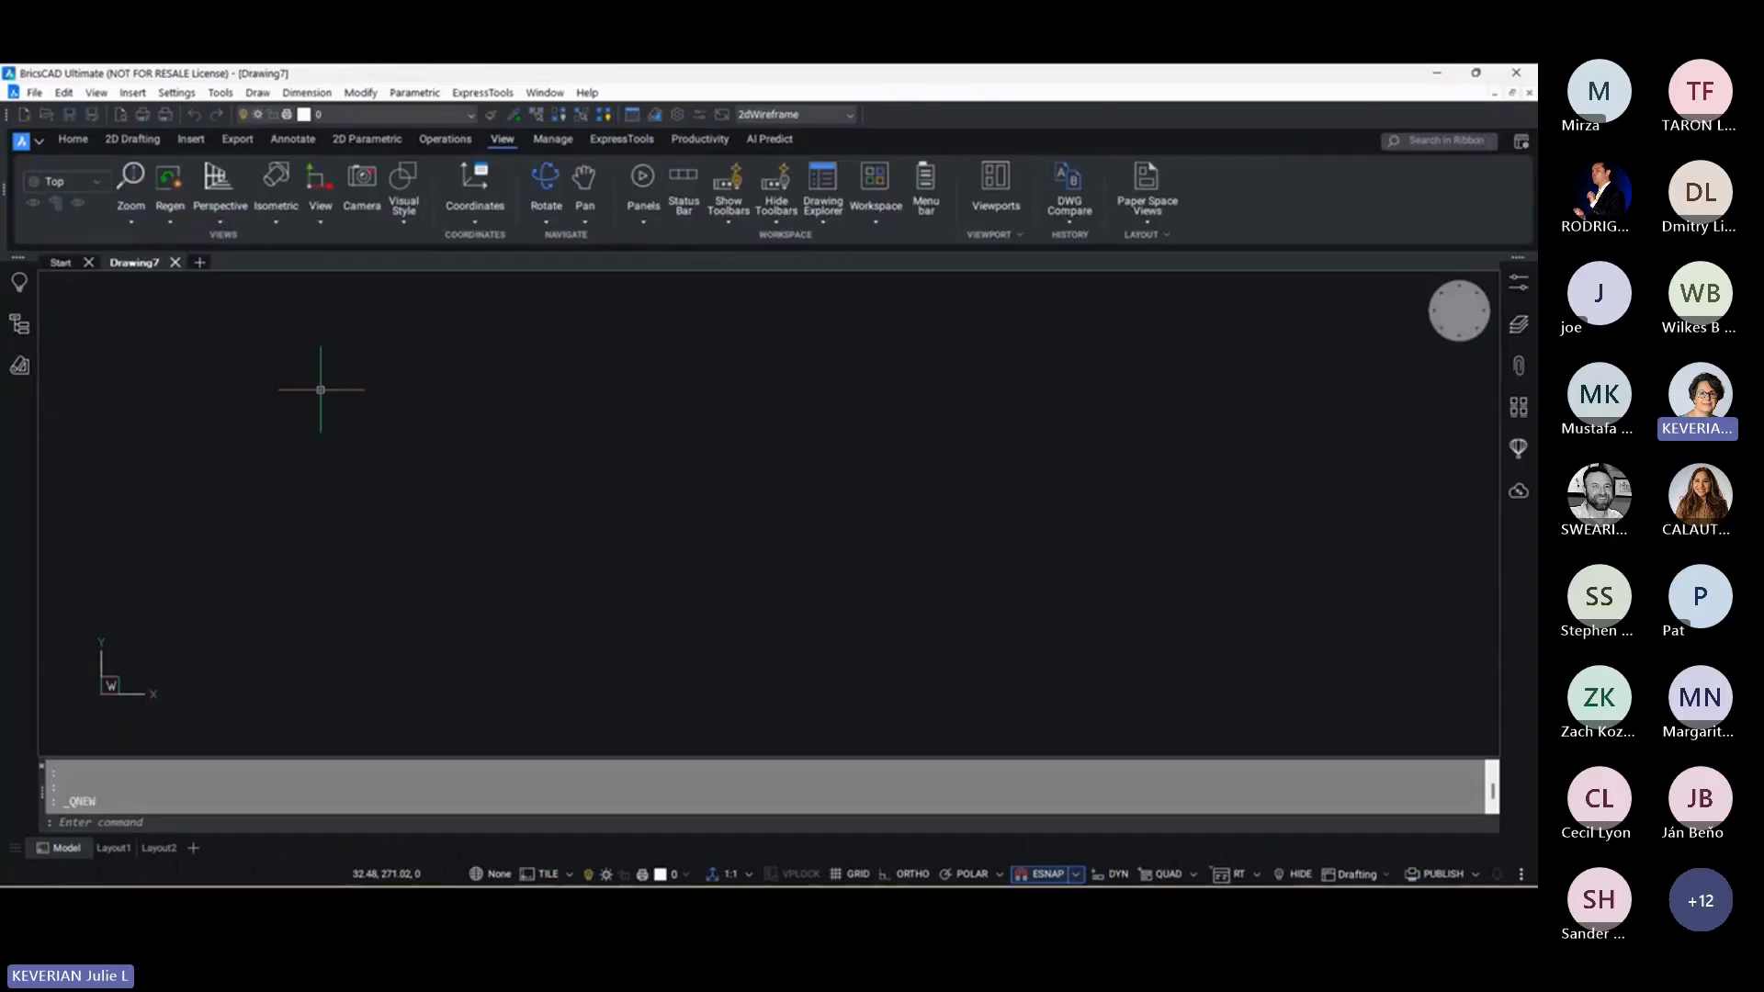
click(630, 110)
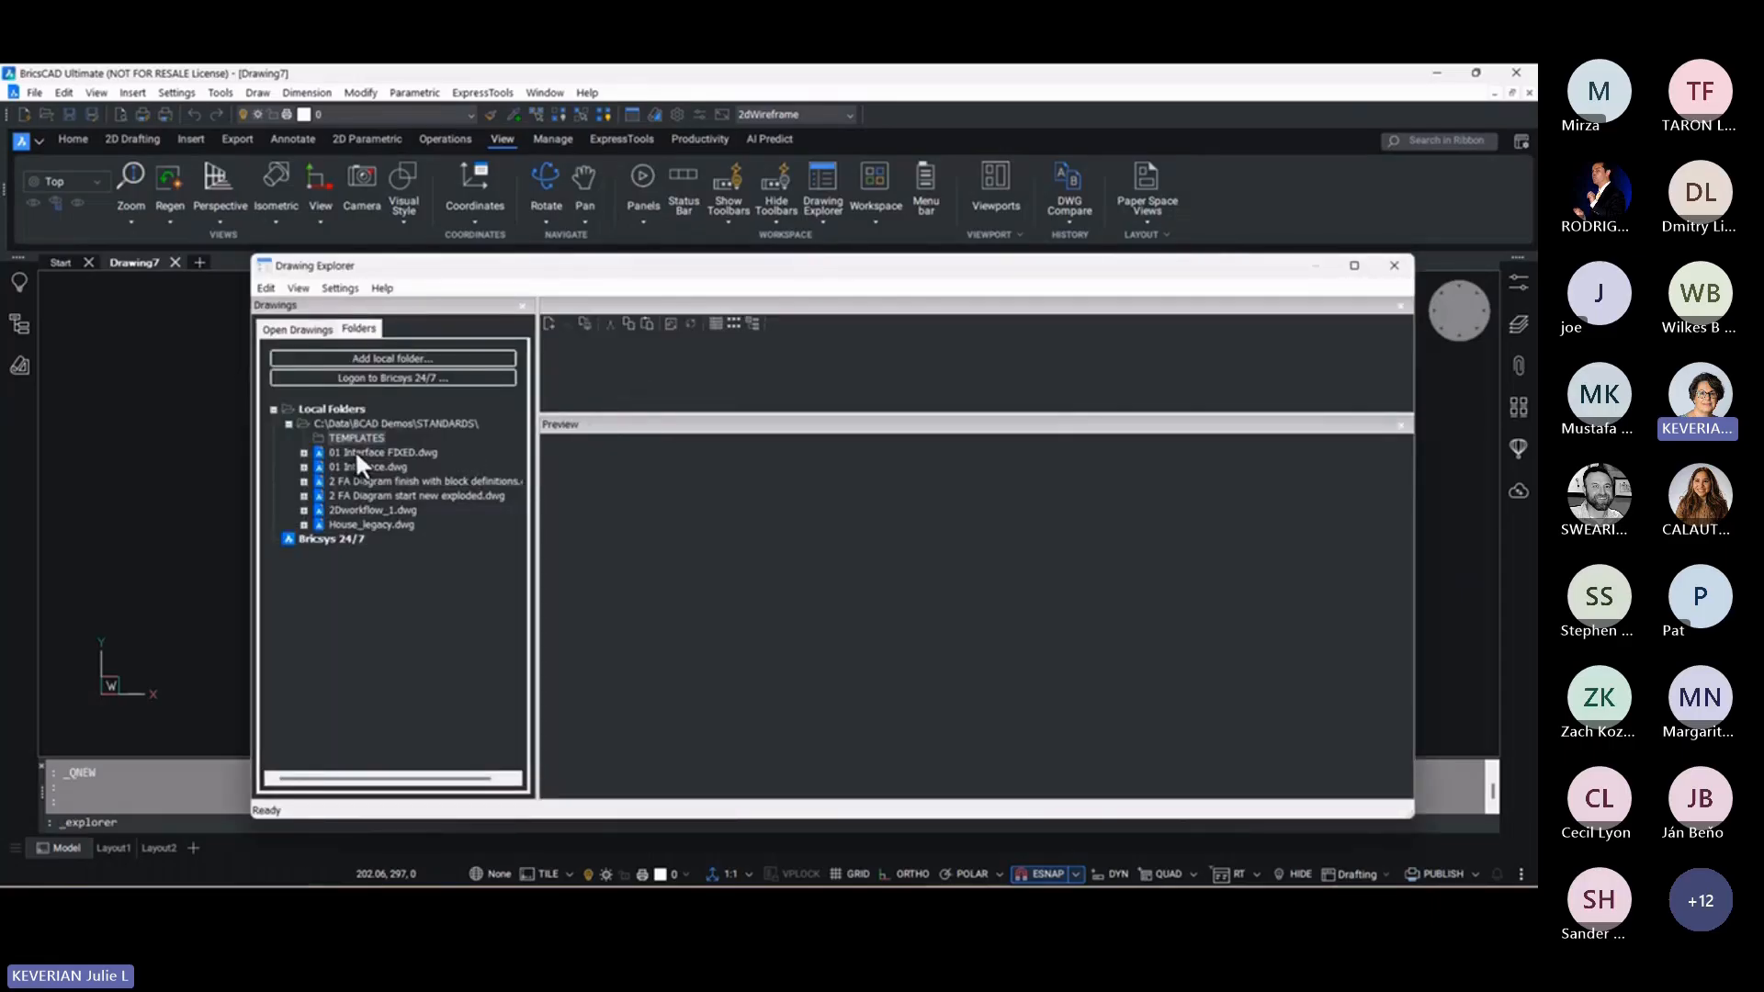
click(303, 452)
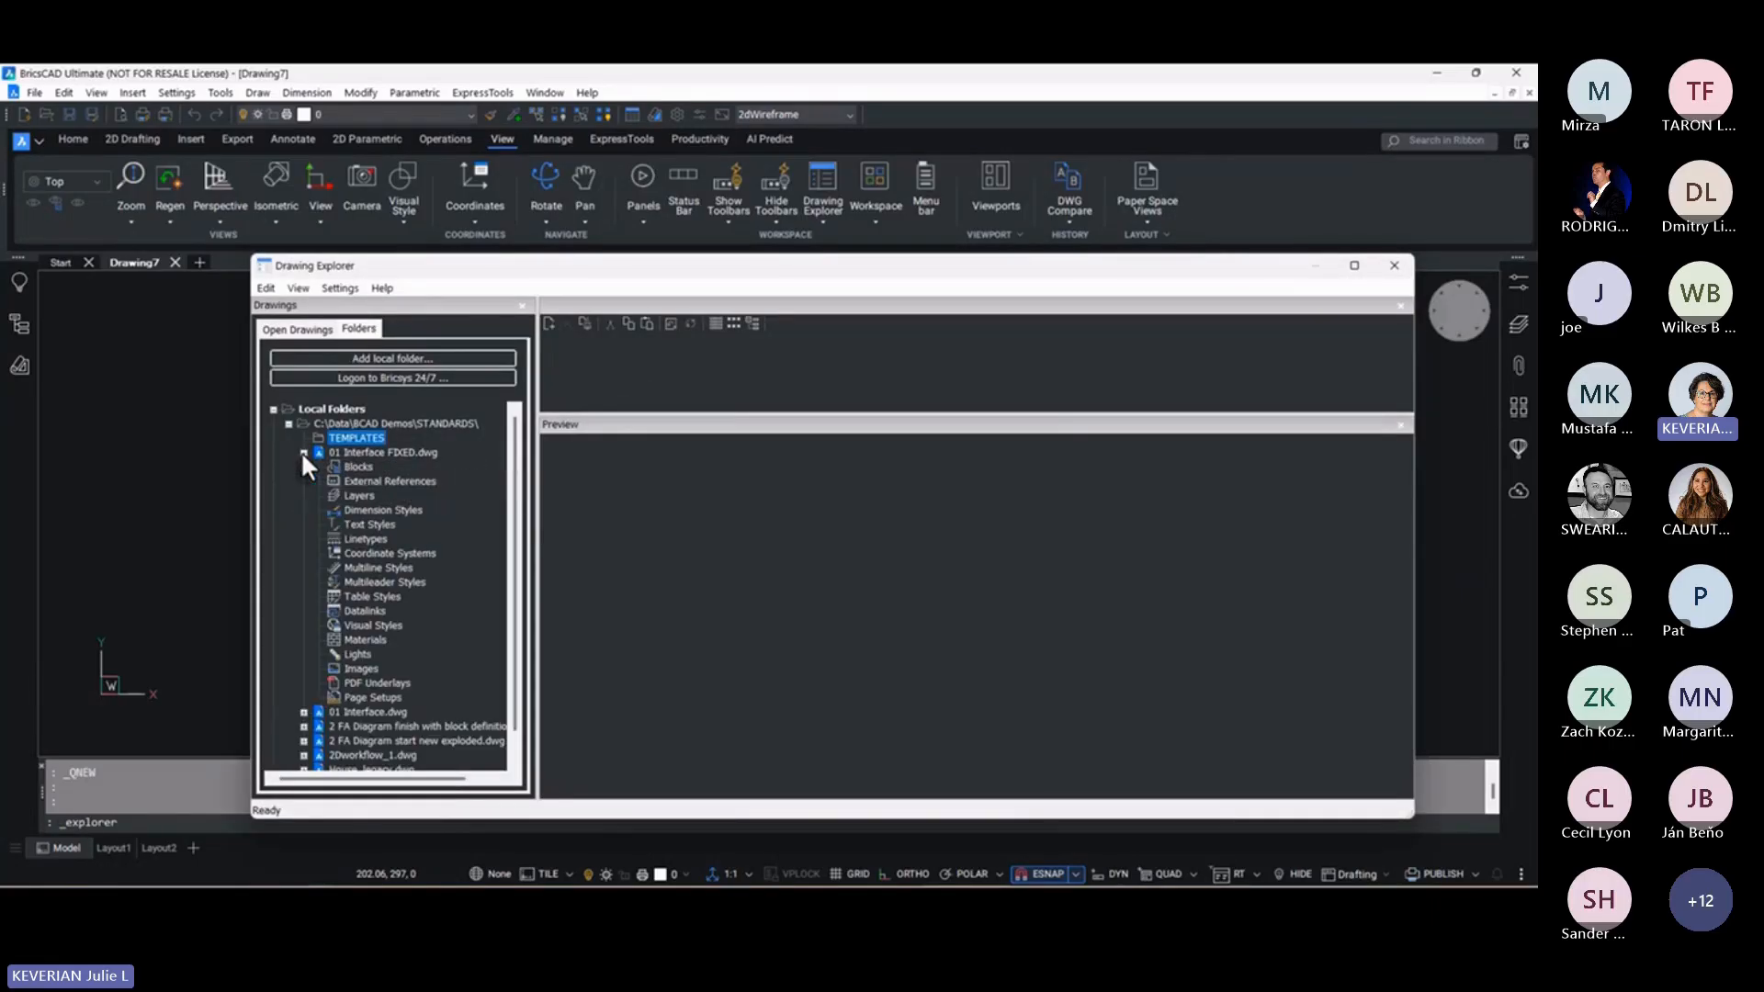
click(358, 495)
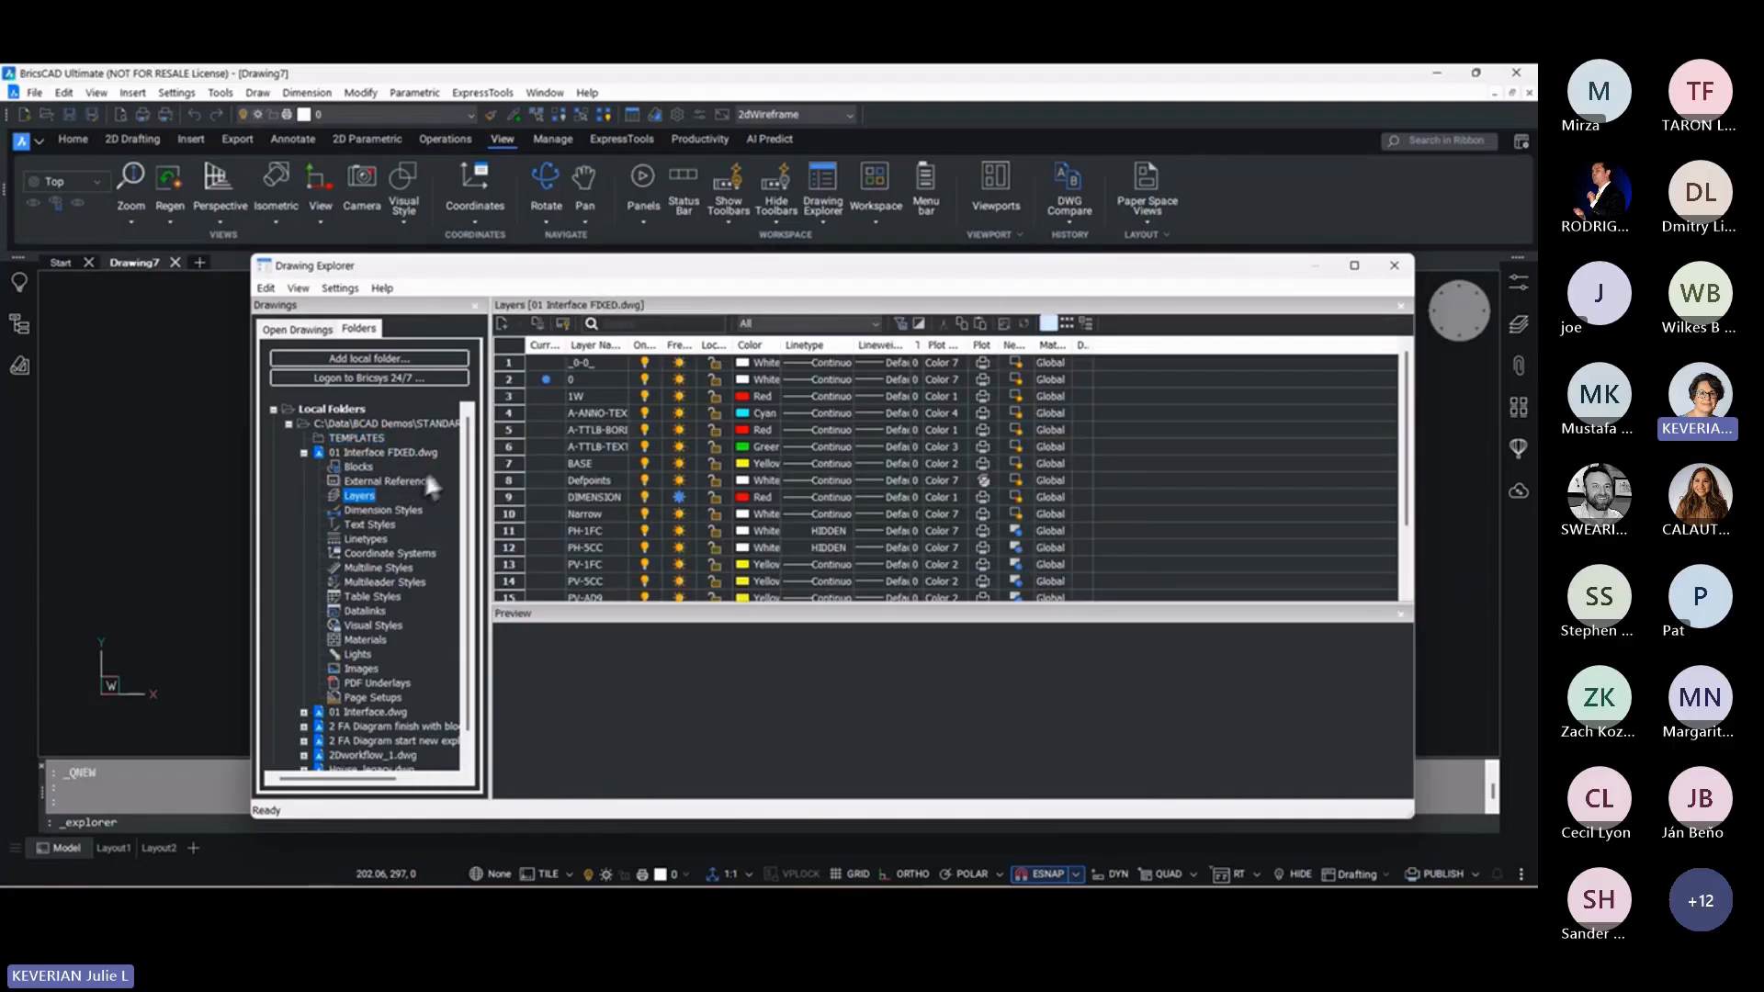
Copy the ten layers in rows 4 to 13 of 01 Interface FIXED.dwg into Drawing7, replacing the existing Defpoints layer
click(508, 414)
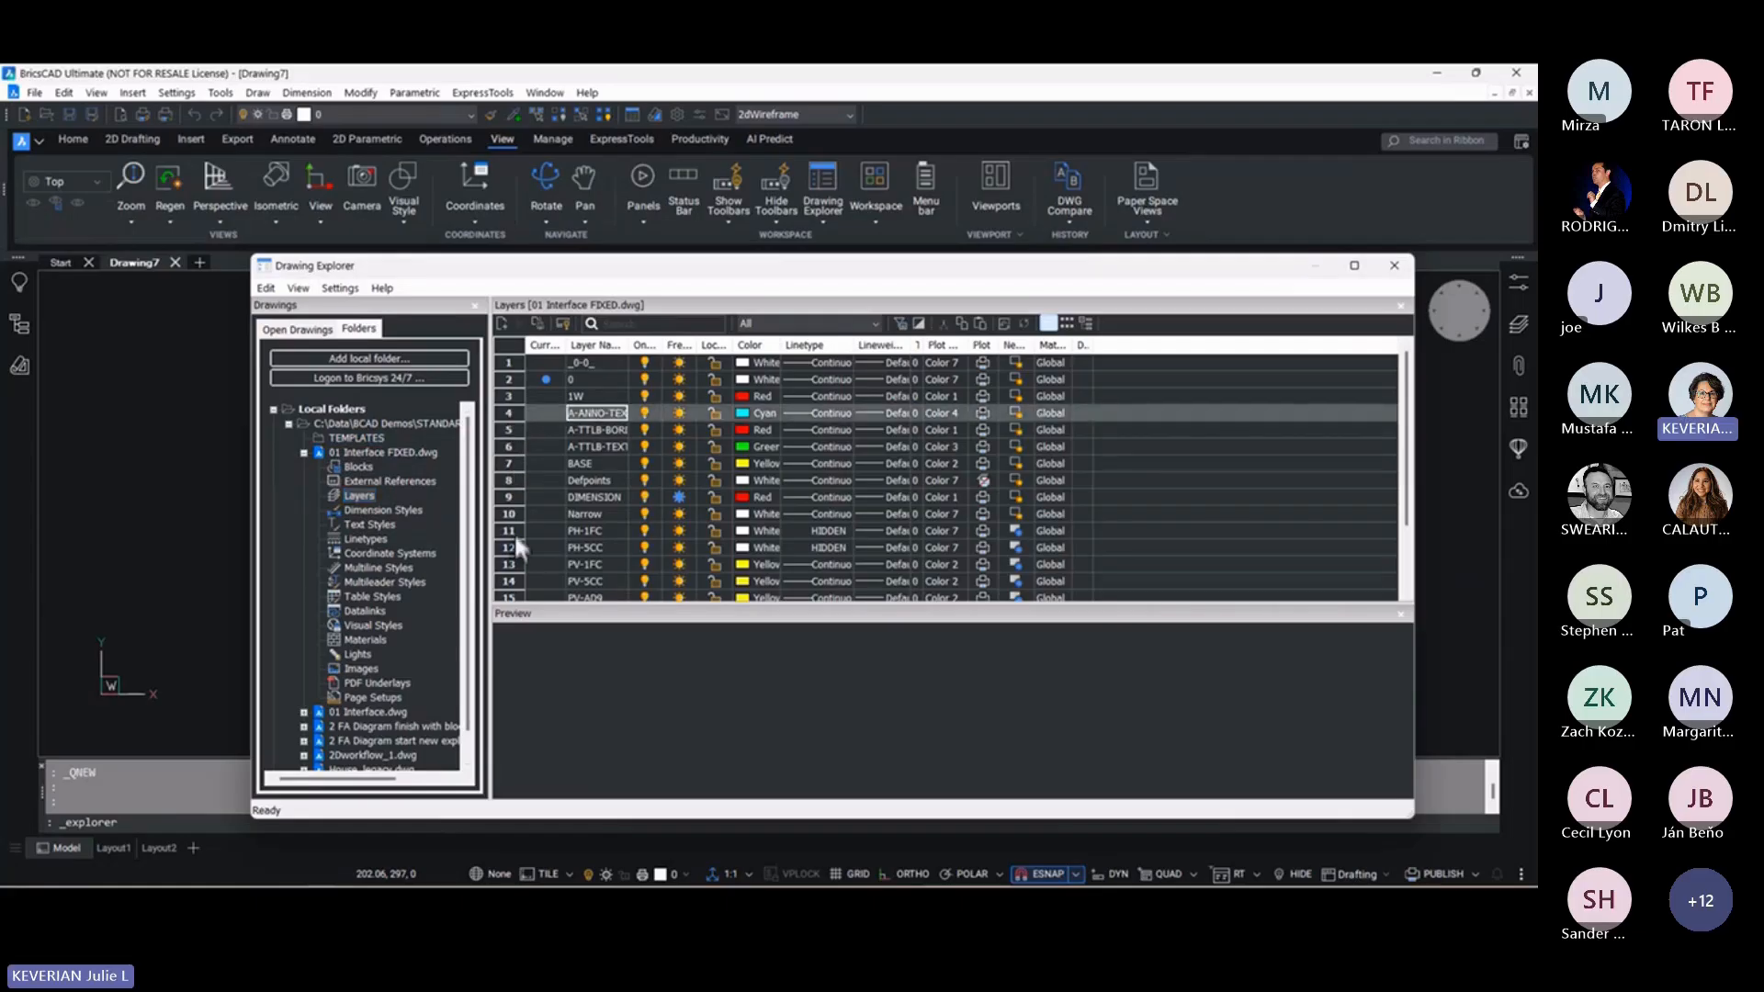
shift+click(509, 571)
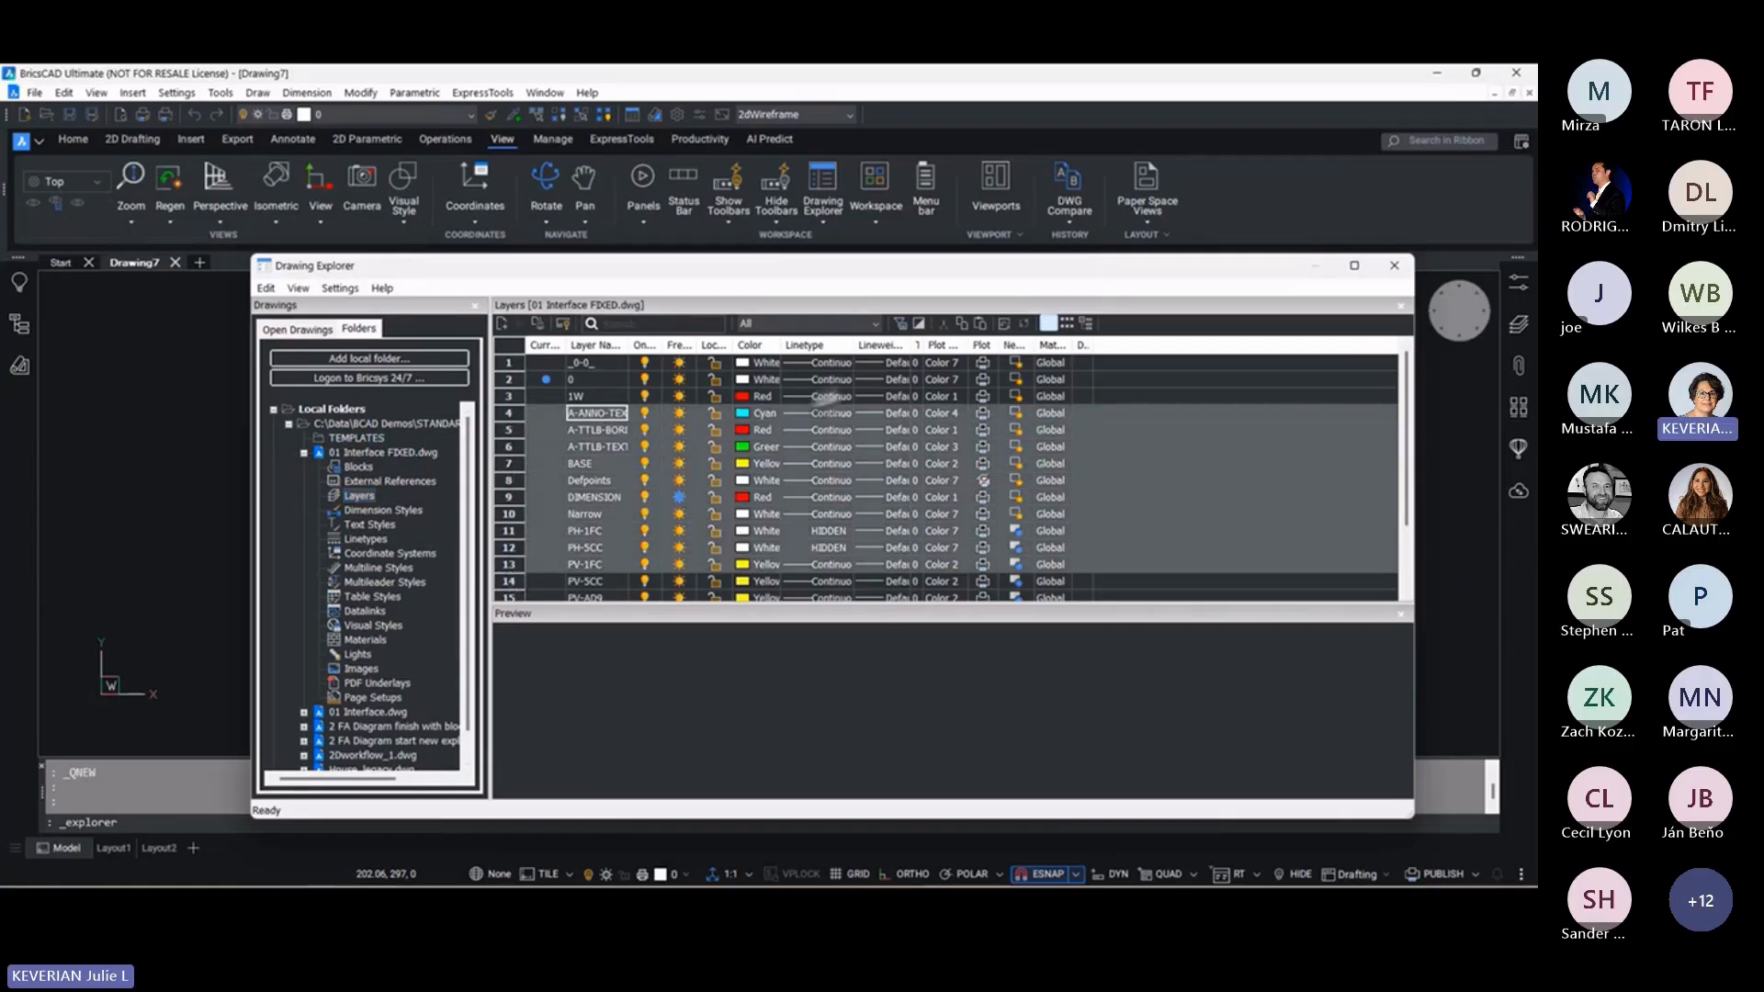
click(961, 324)
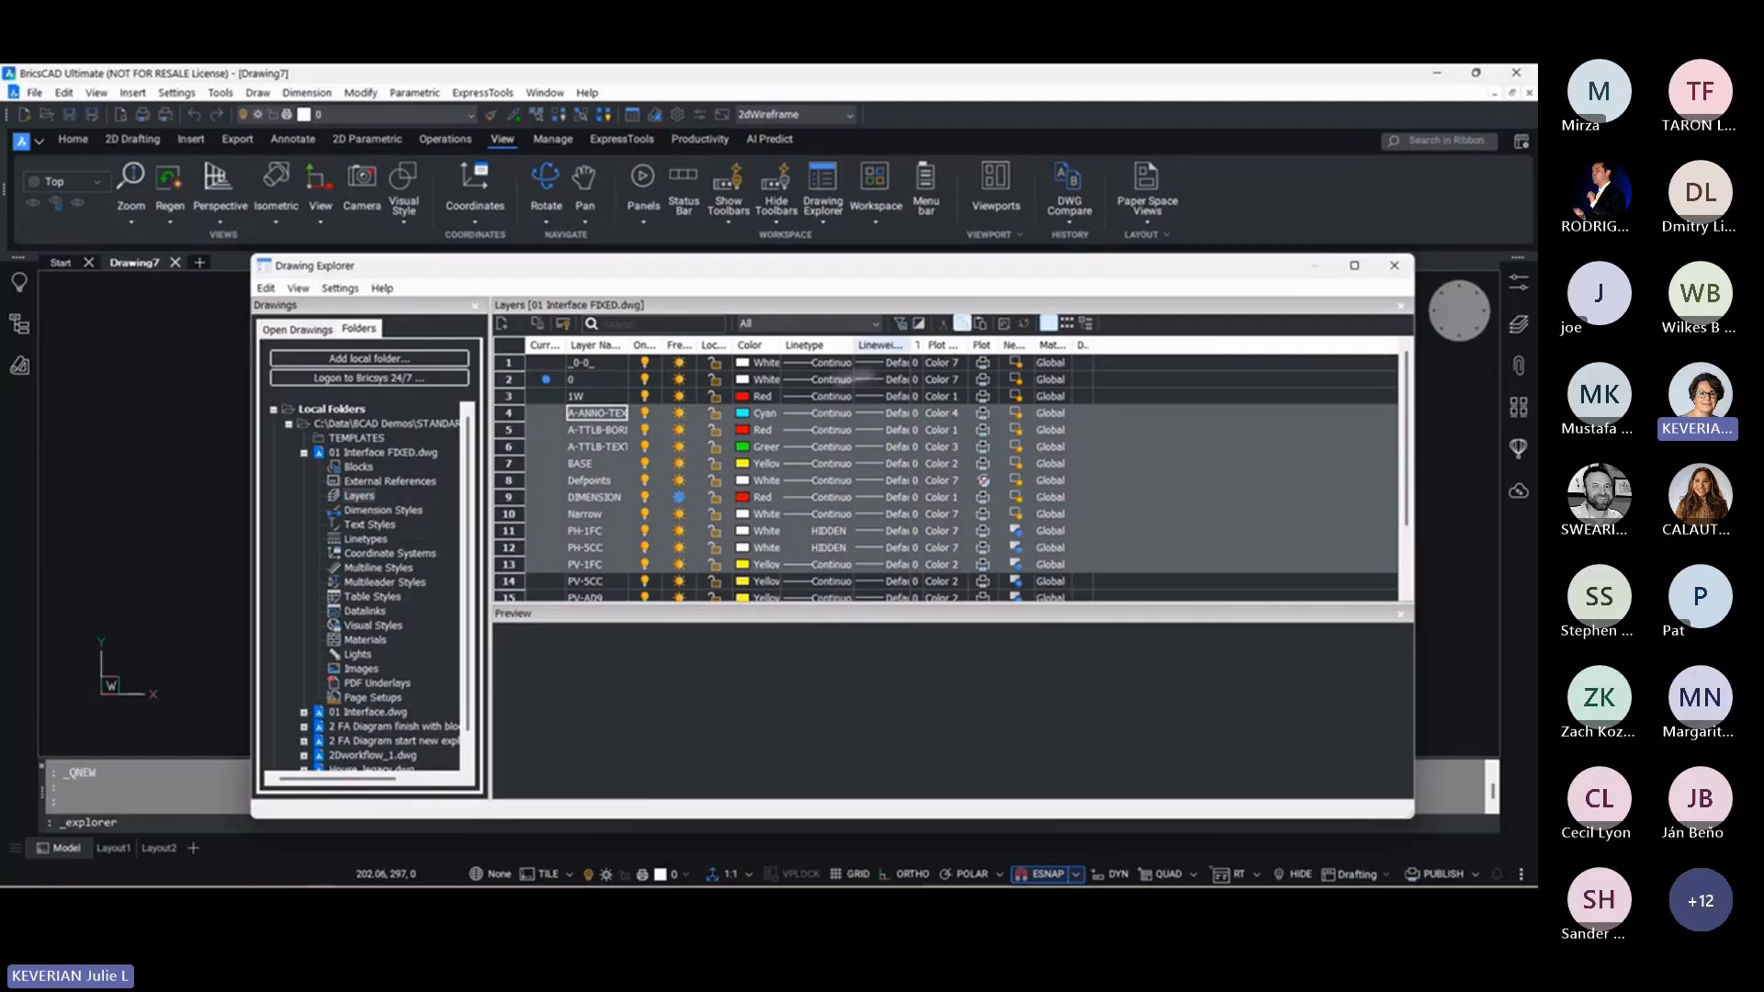
click(296, 328)
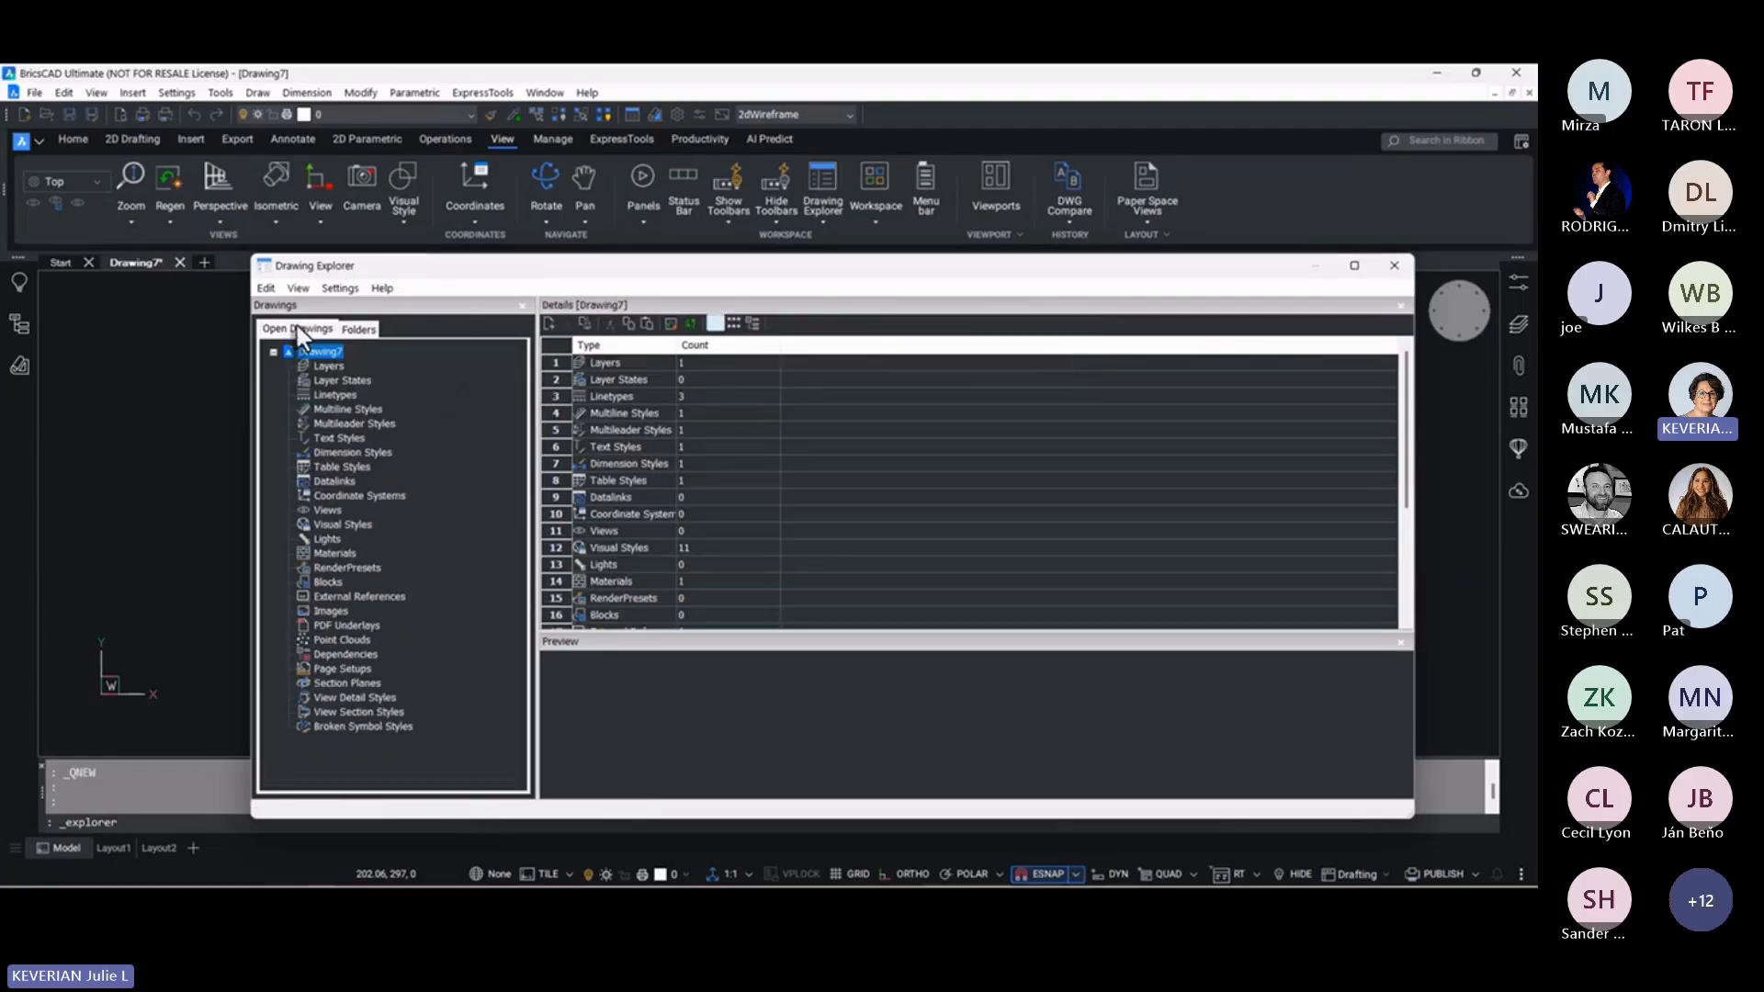
click(327, 366)
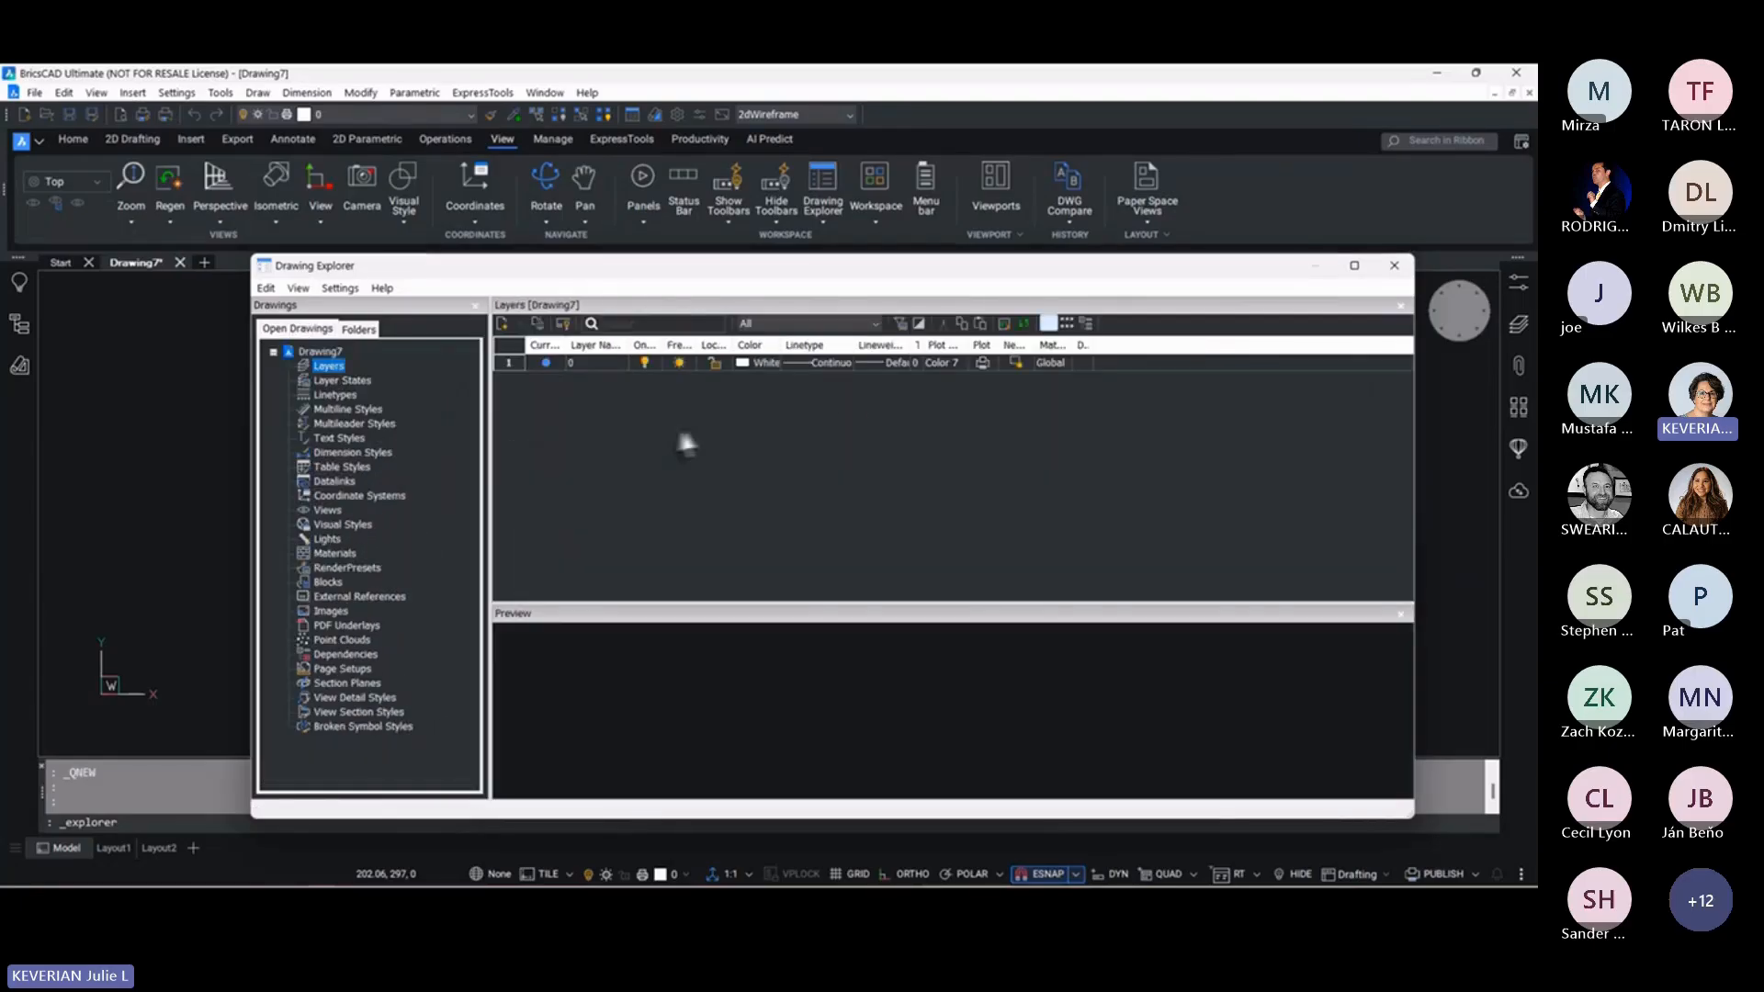
click(980, 324)
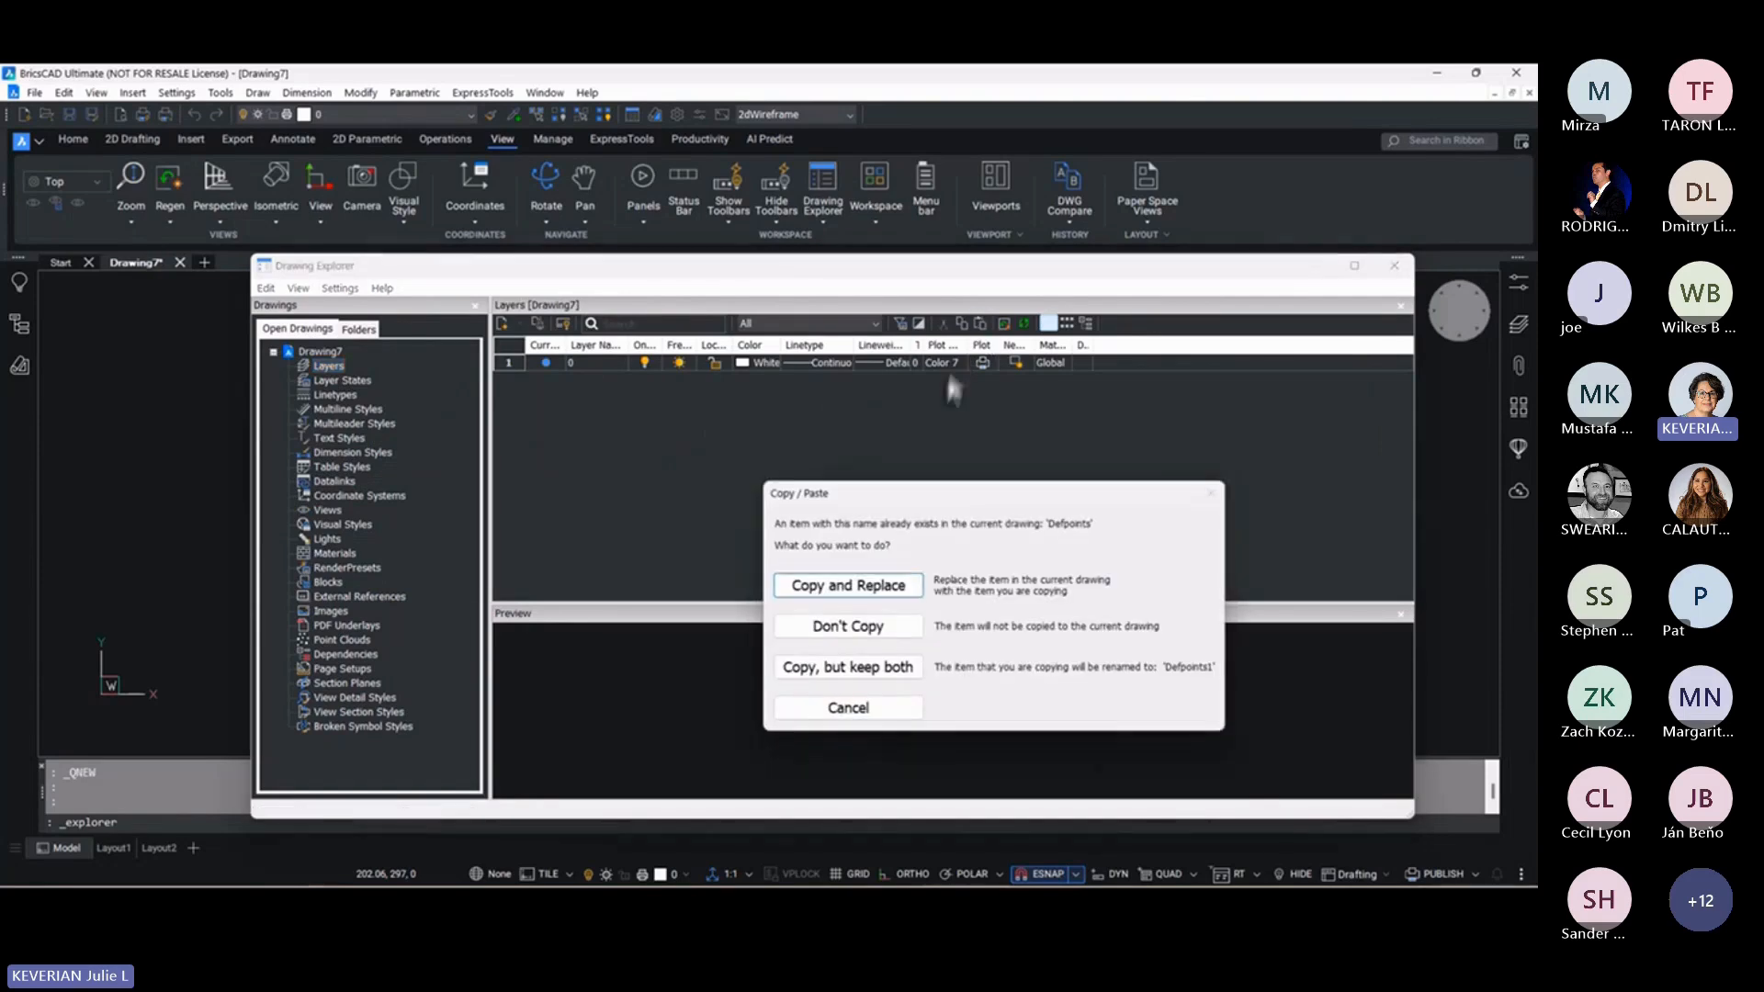
click(849, 588)
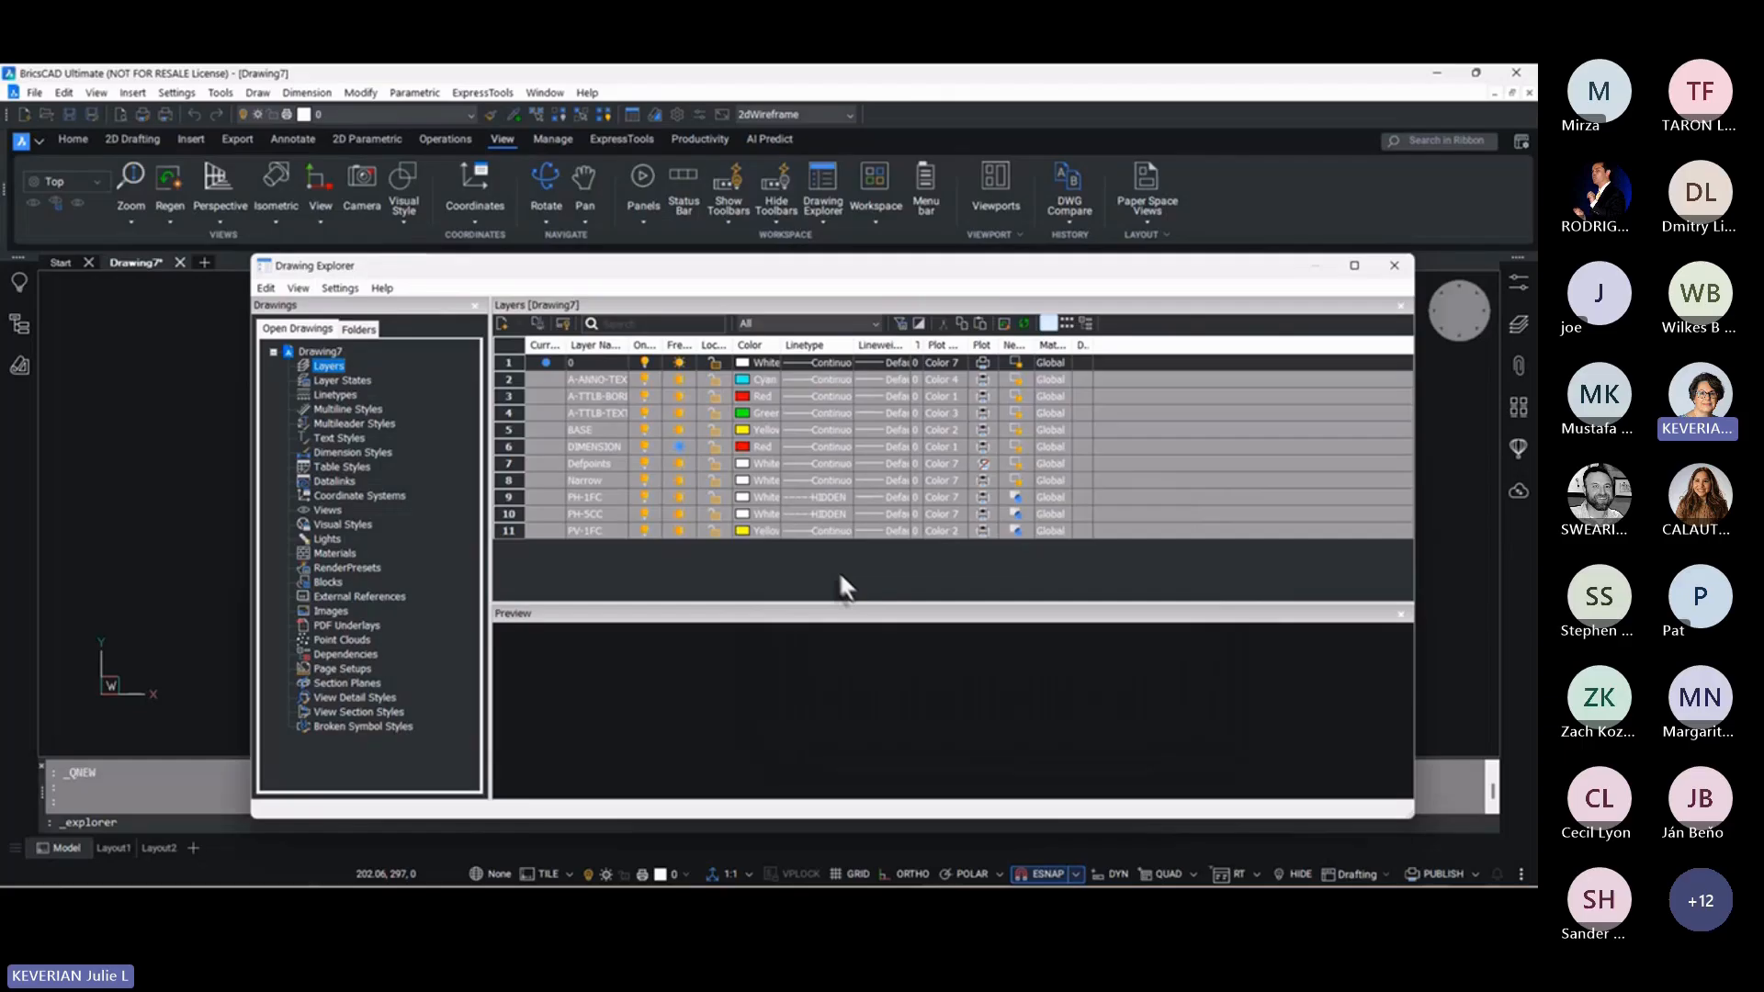
click(840, 570)
Copy the My_Style dimension style from 01 Interface FIXED.dwg into Drawing7 and compare its settings with ISO-25
click(358, 329)
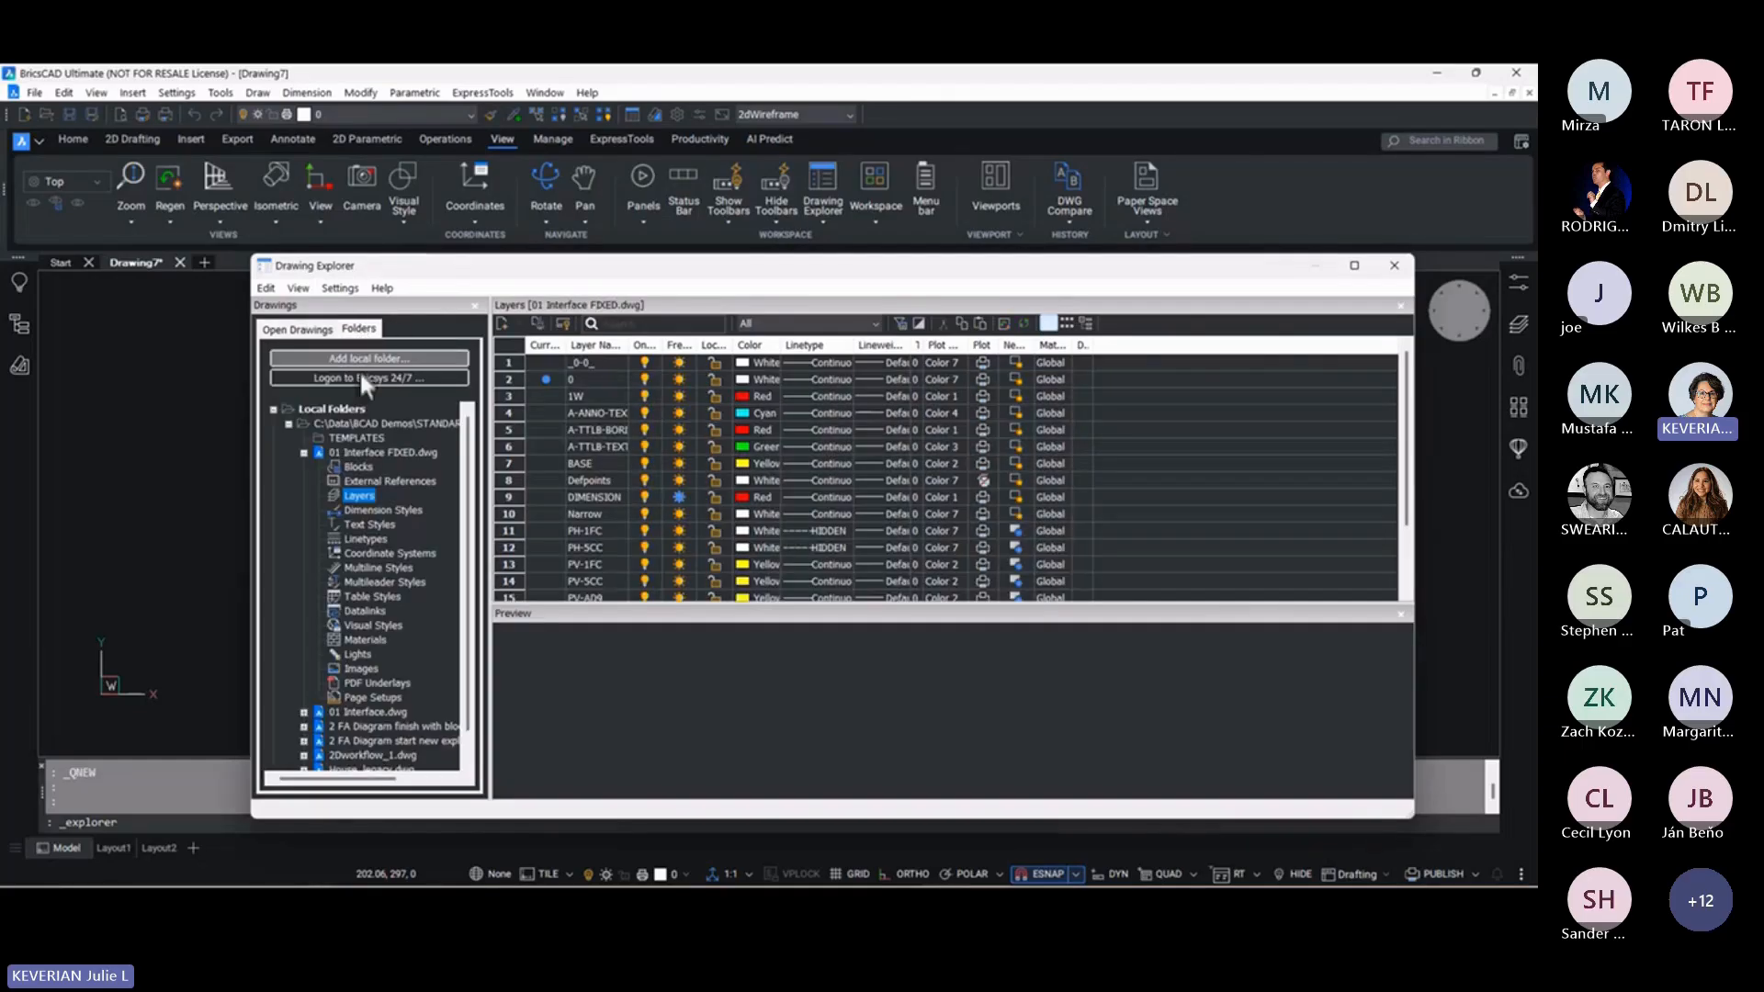
click(380, 511)
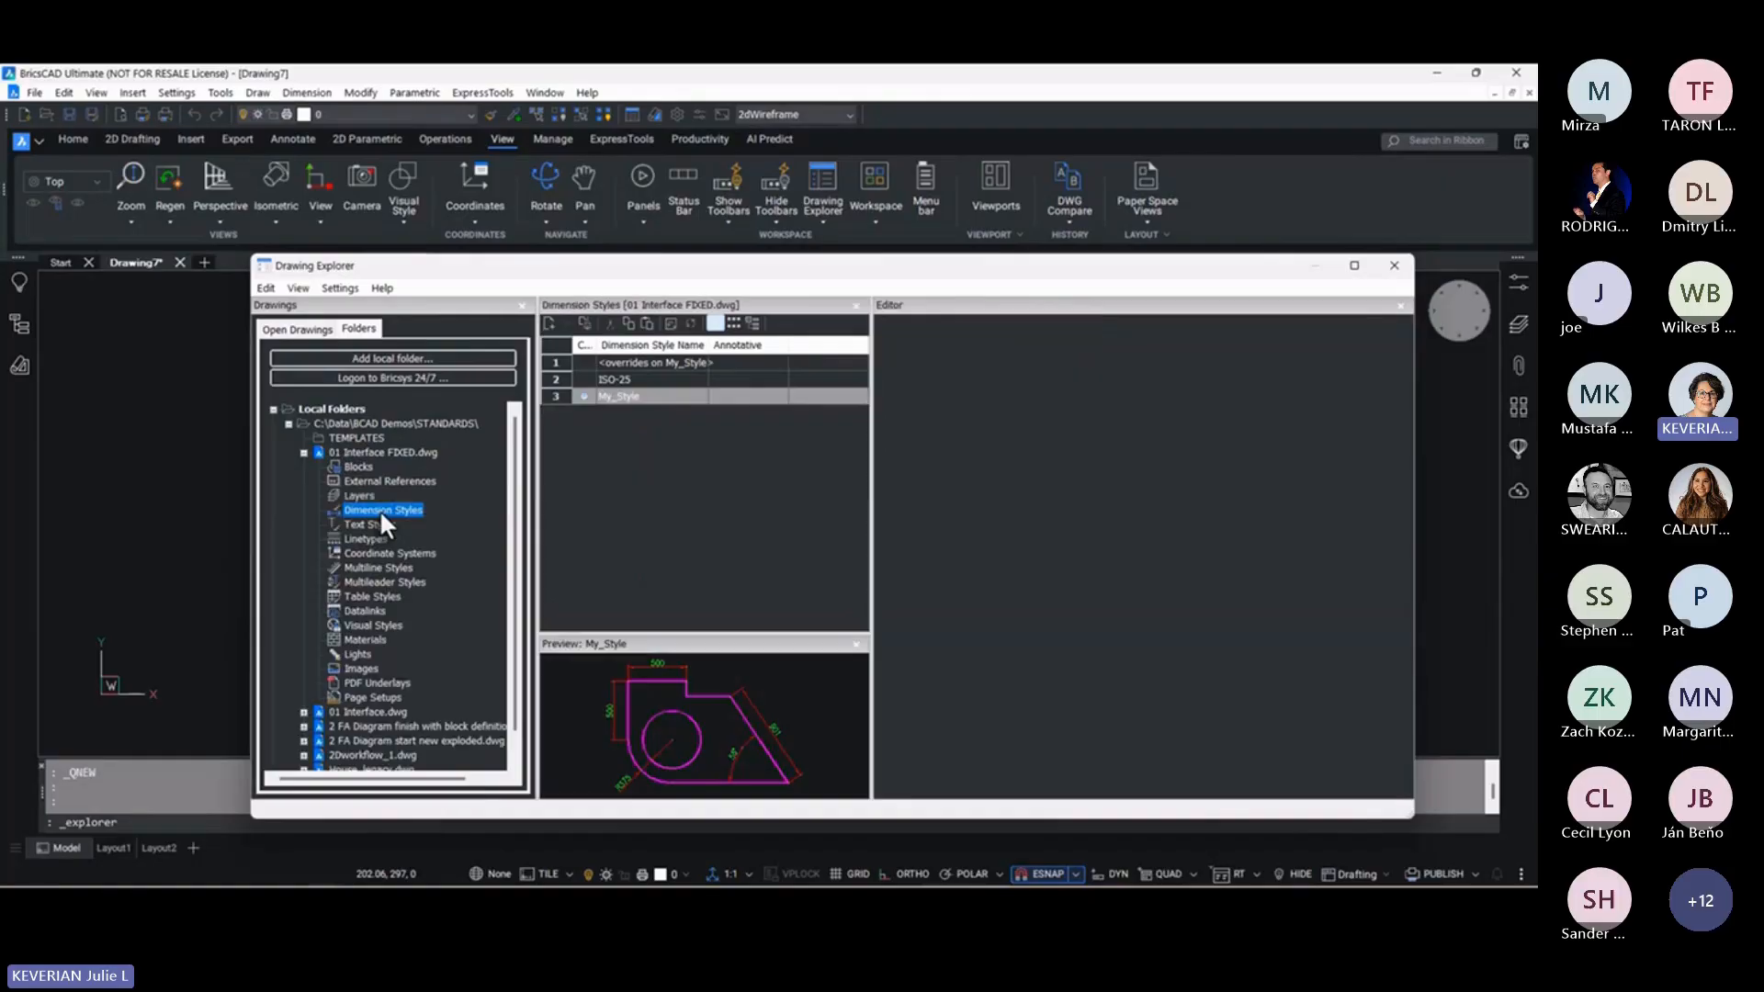
double_click(614, 397)
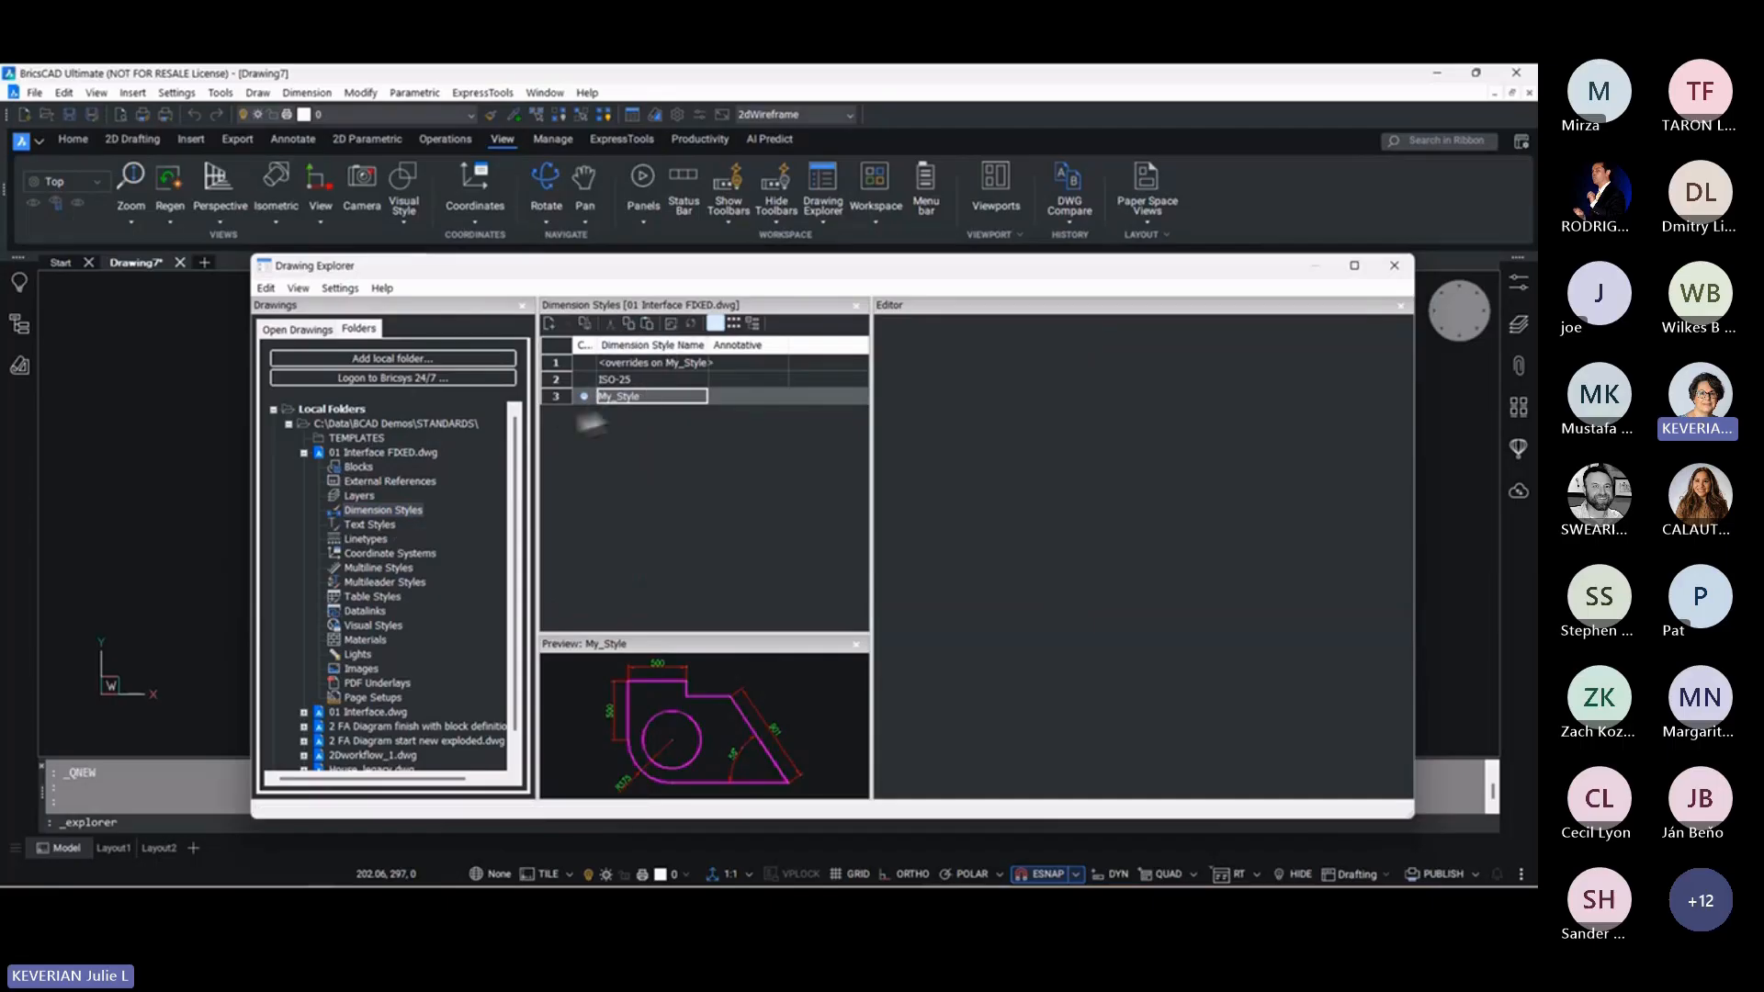
click(318, 330)
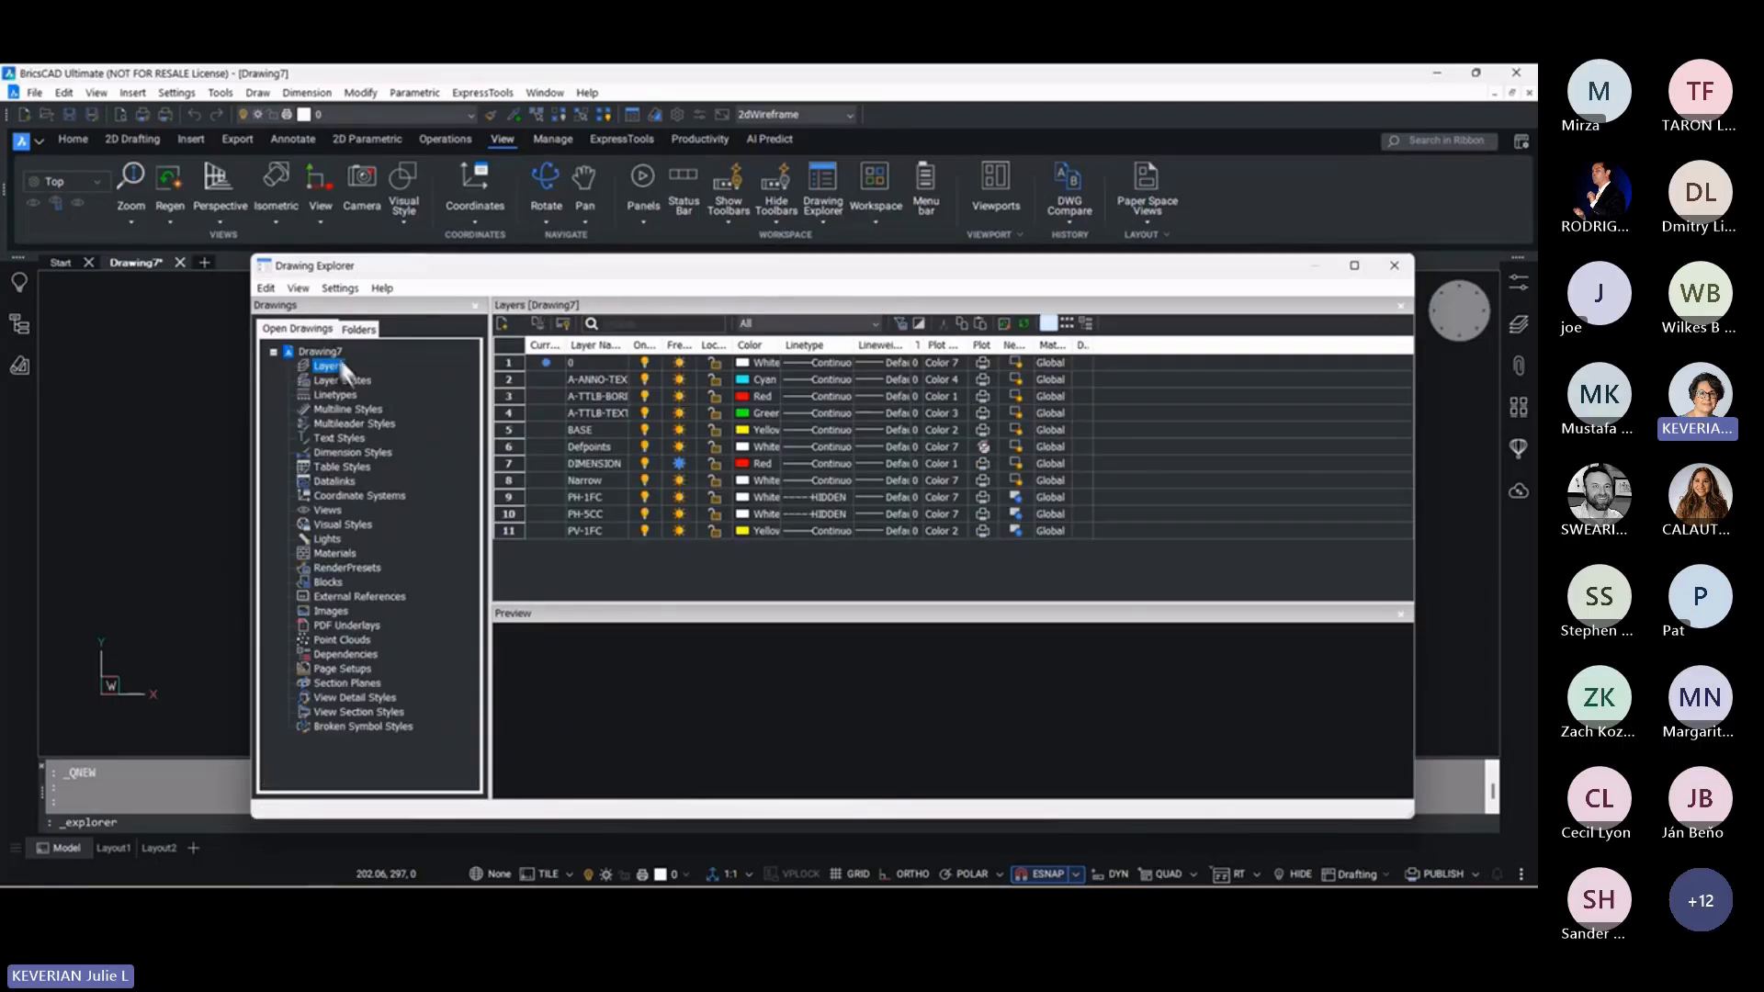
click(349, 452)
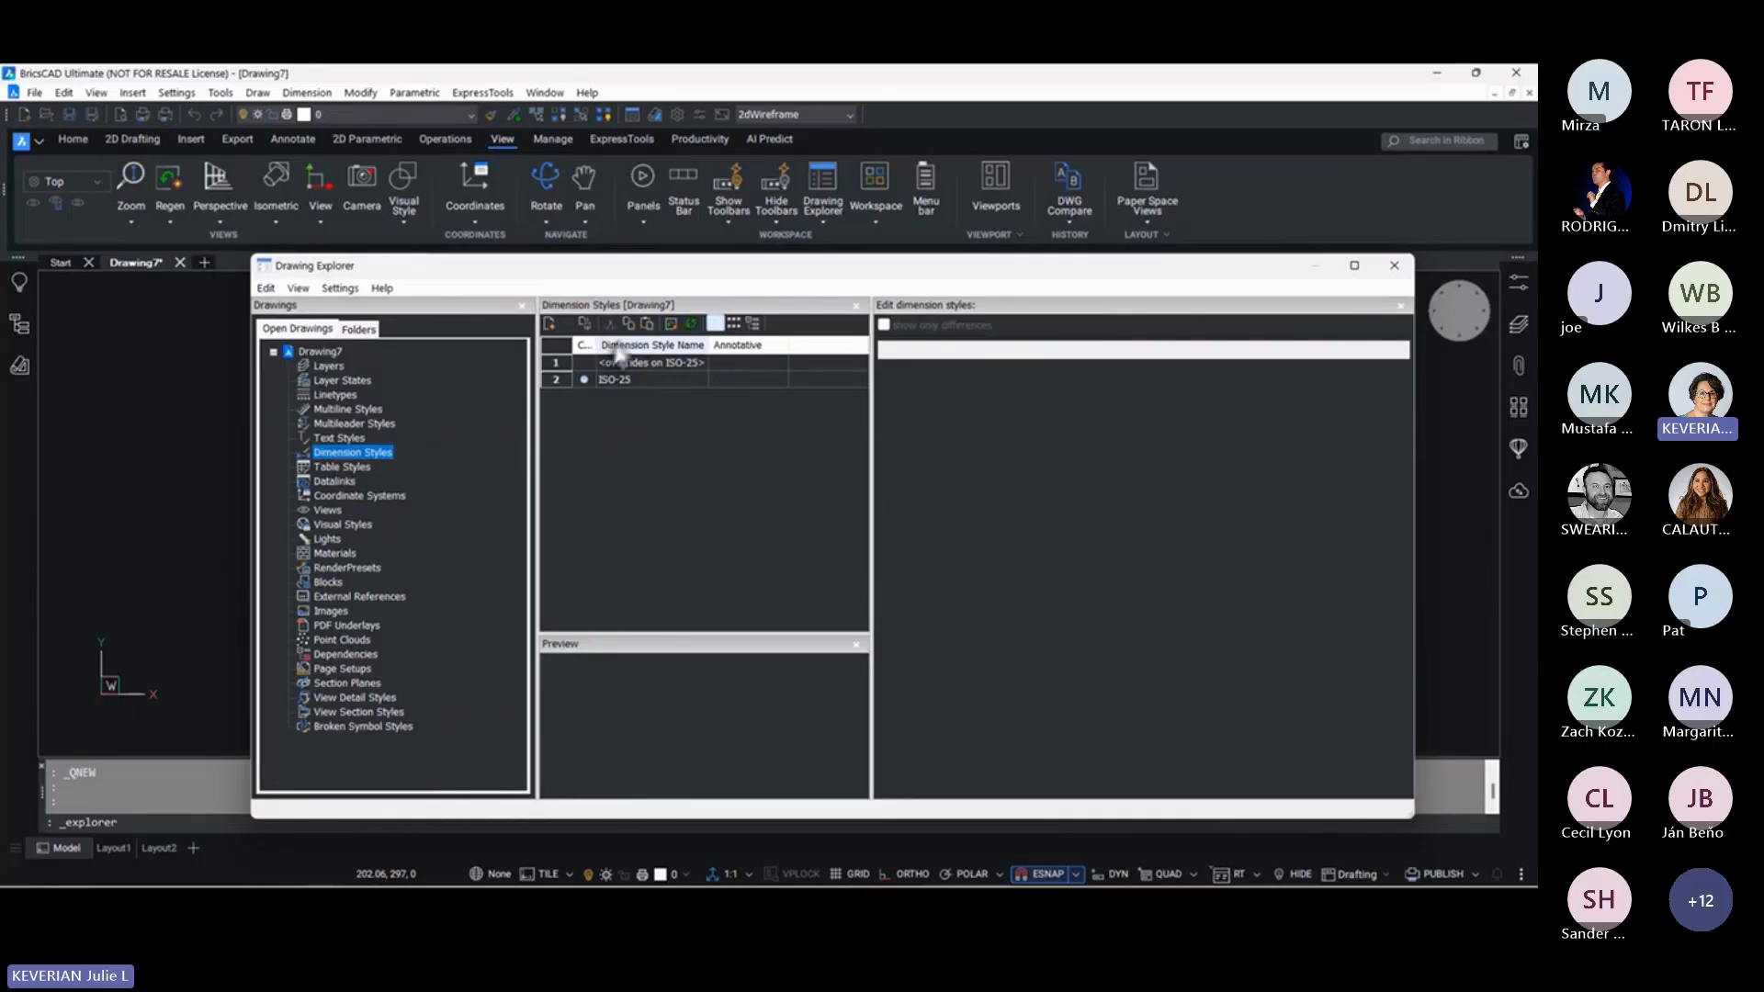
click(648, 327)
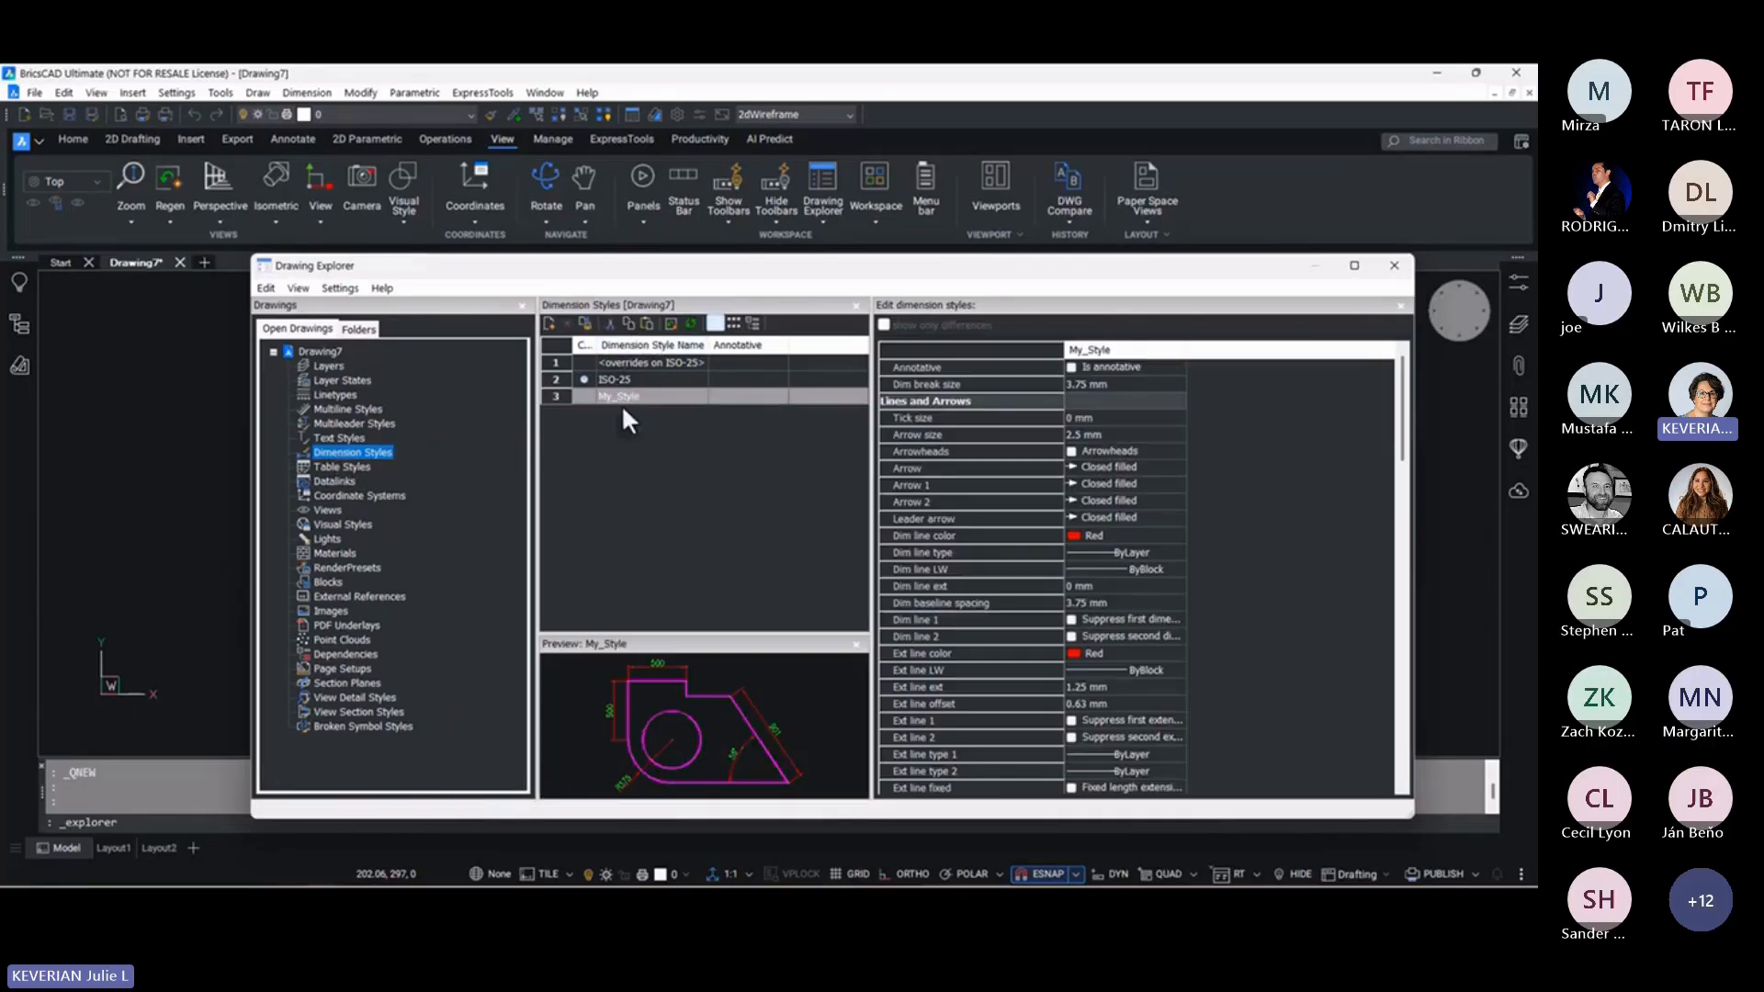
ctrl+click(555, 381)
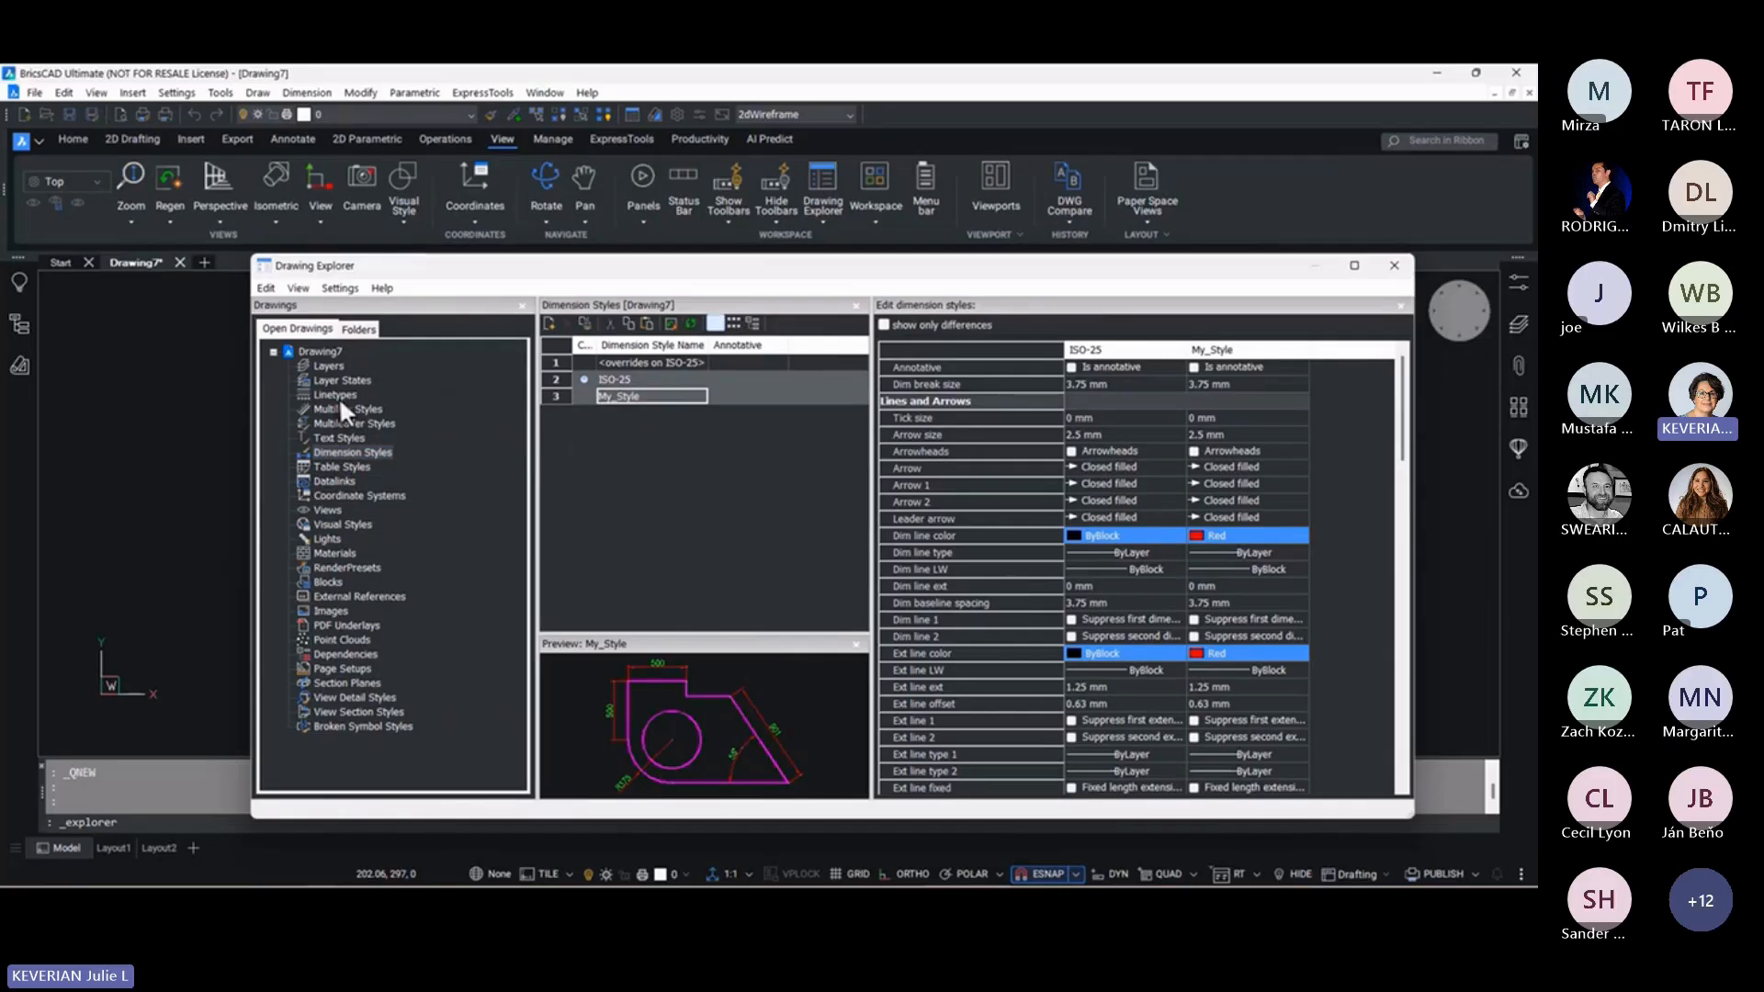
Copy the ARIAL, ARIALBOLD, ROMANS and SIM-00 text styles from 01 Interface FIXED.dwg into Drawing7, replacing the existing ROMANS style
click(357, 329)
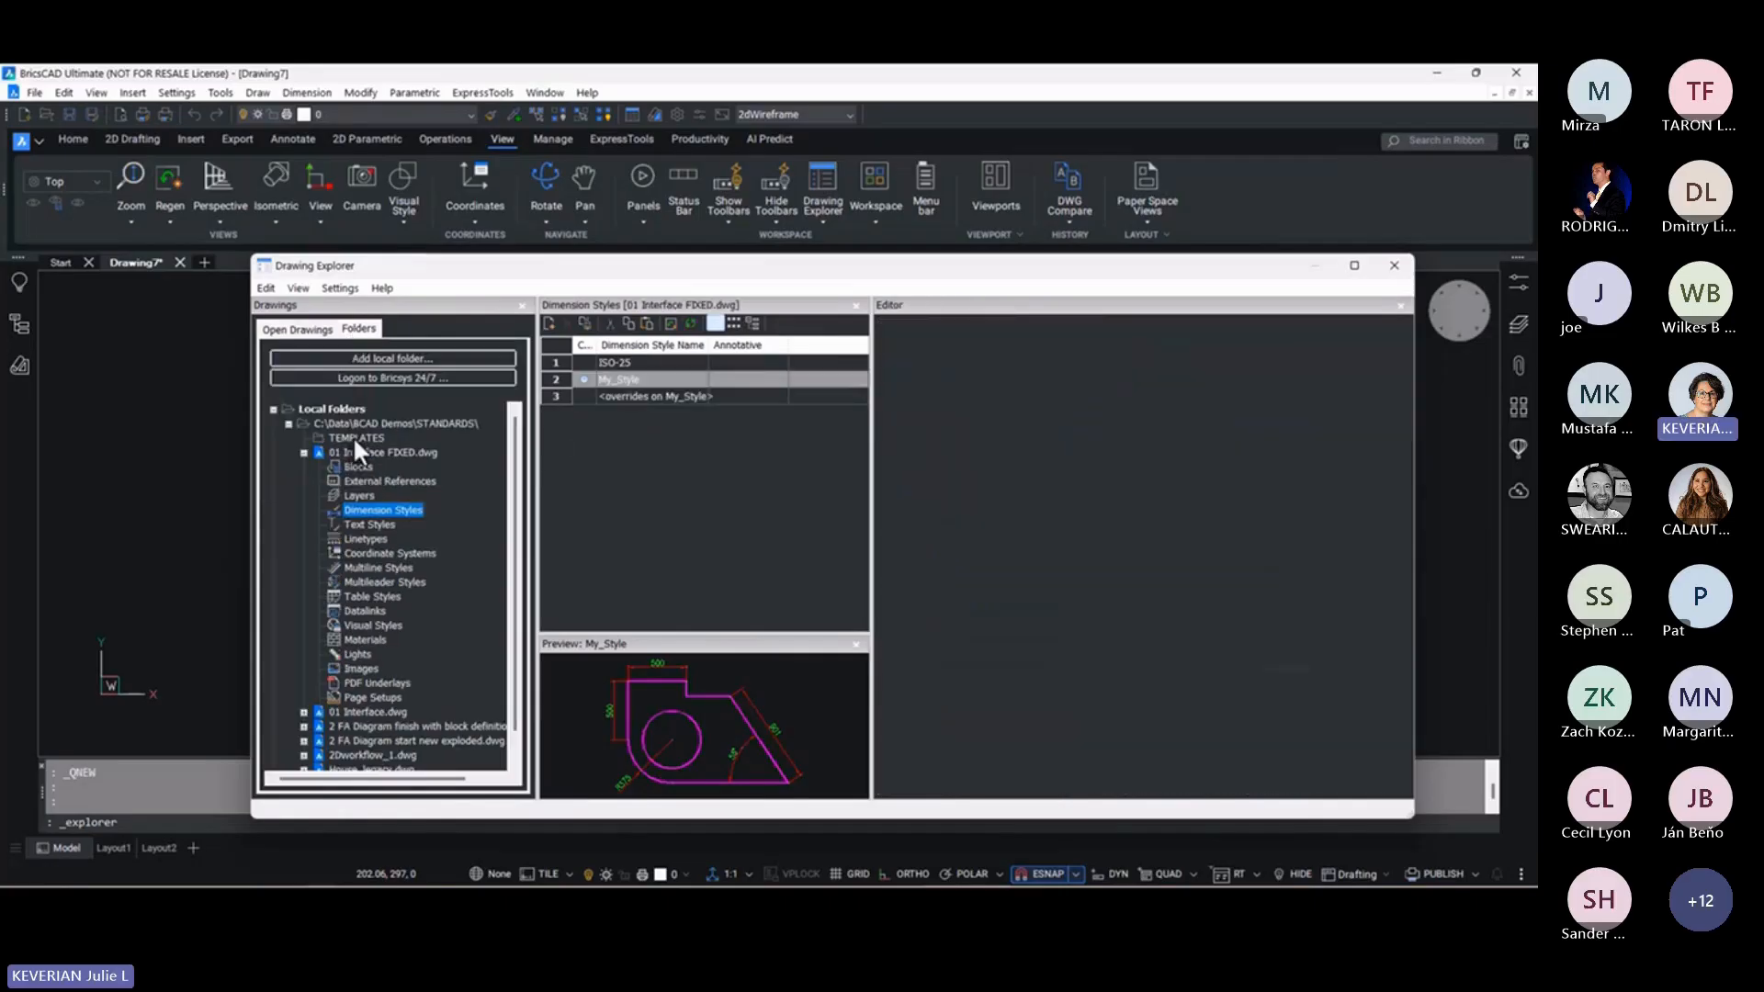
click(360, 525)
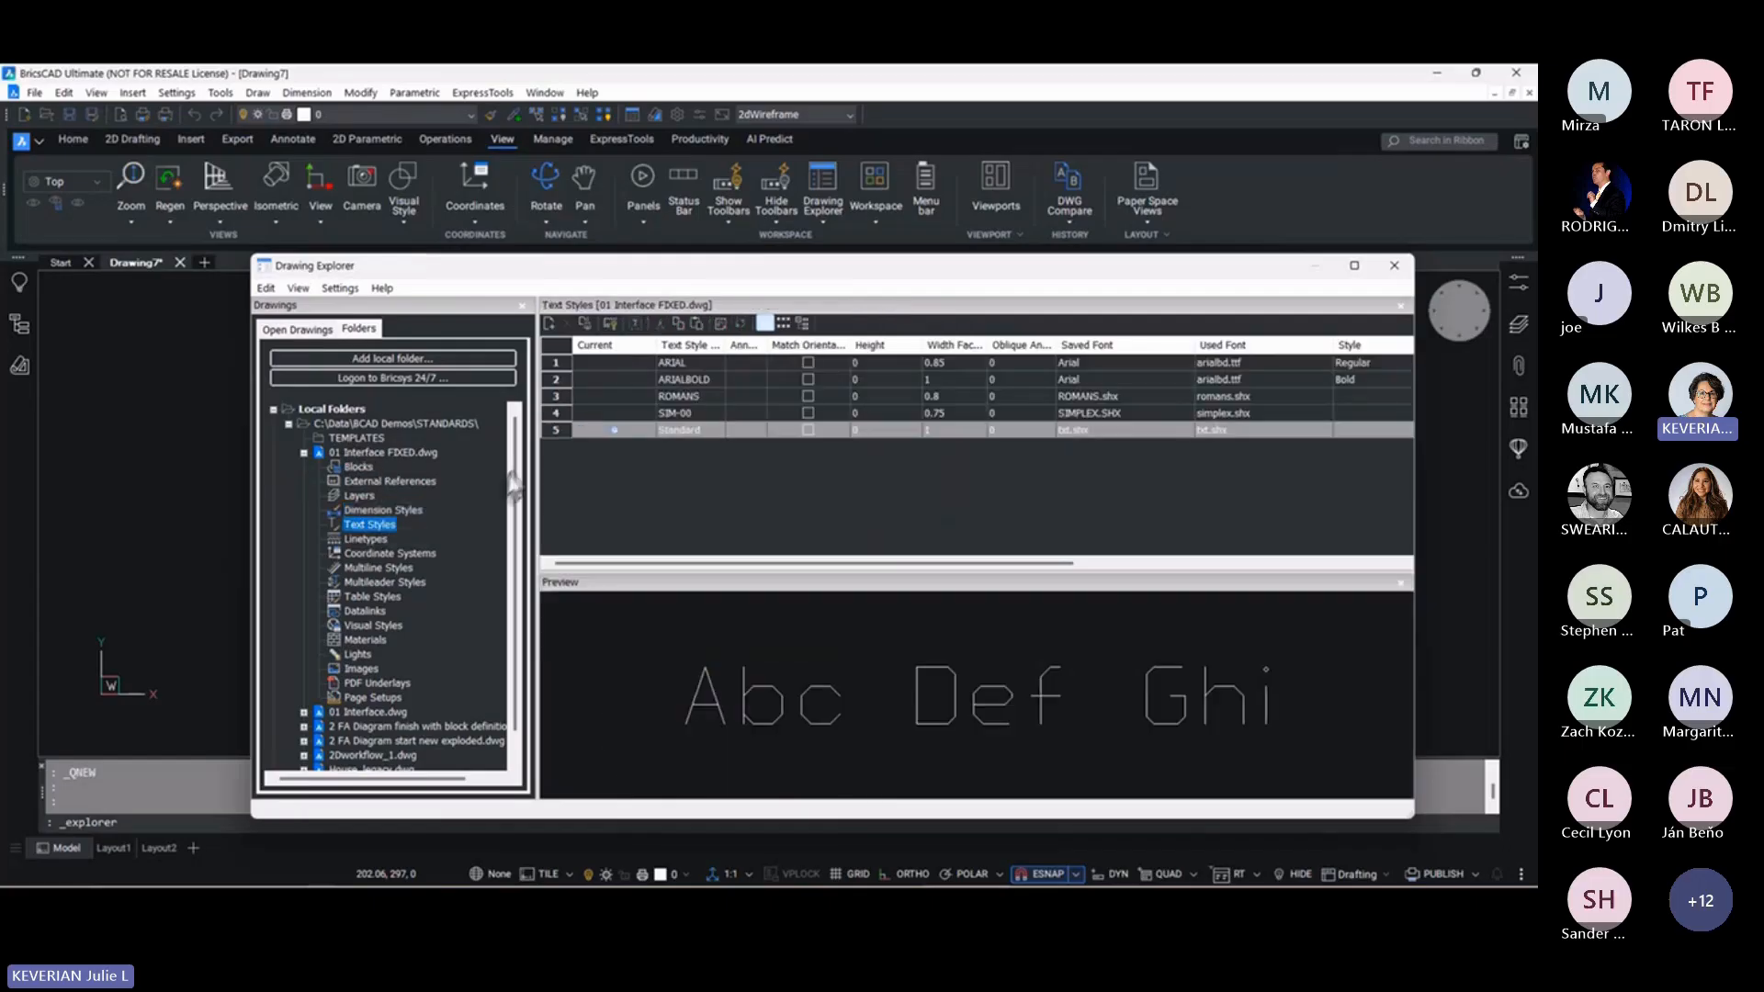
click(555, 413)
shift+click(558, 362)
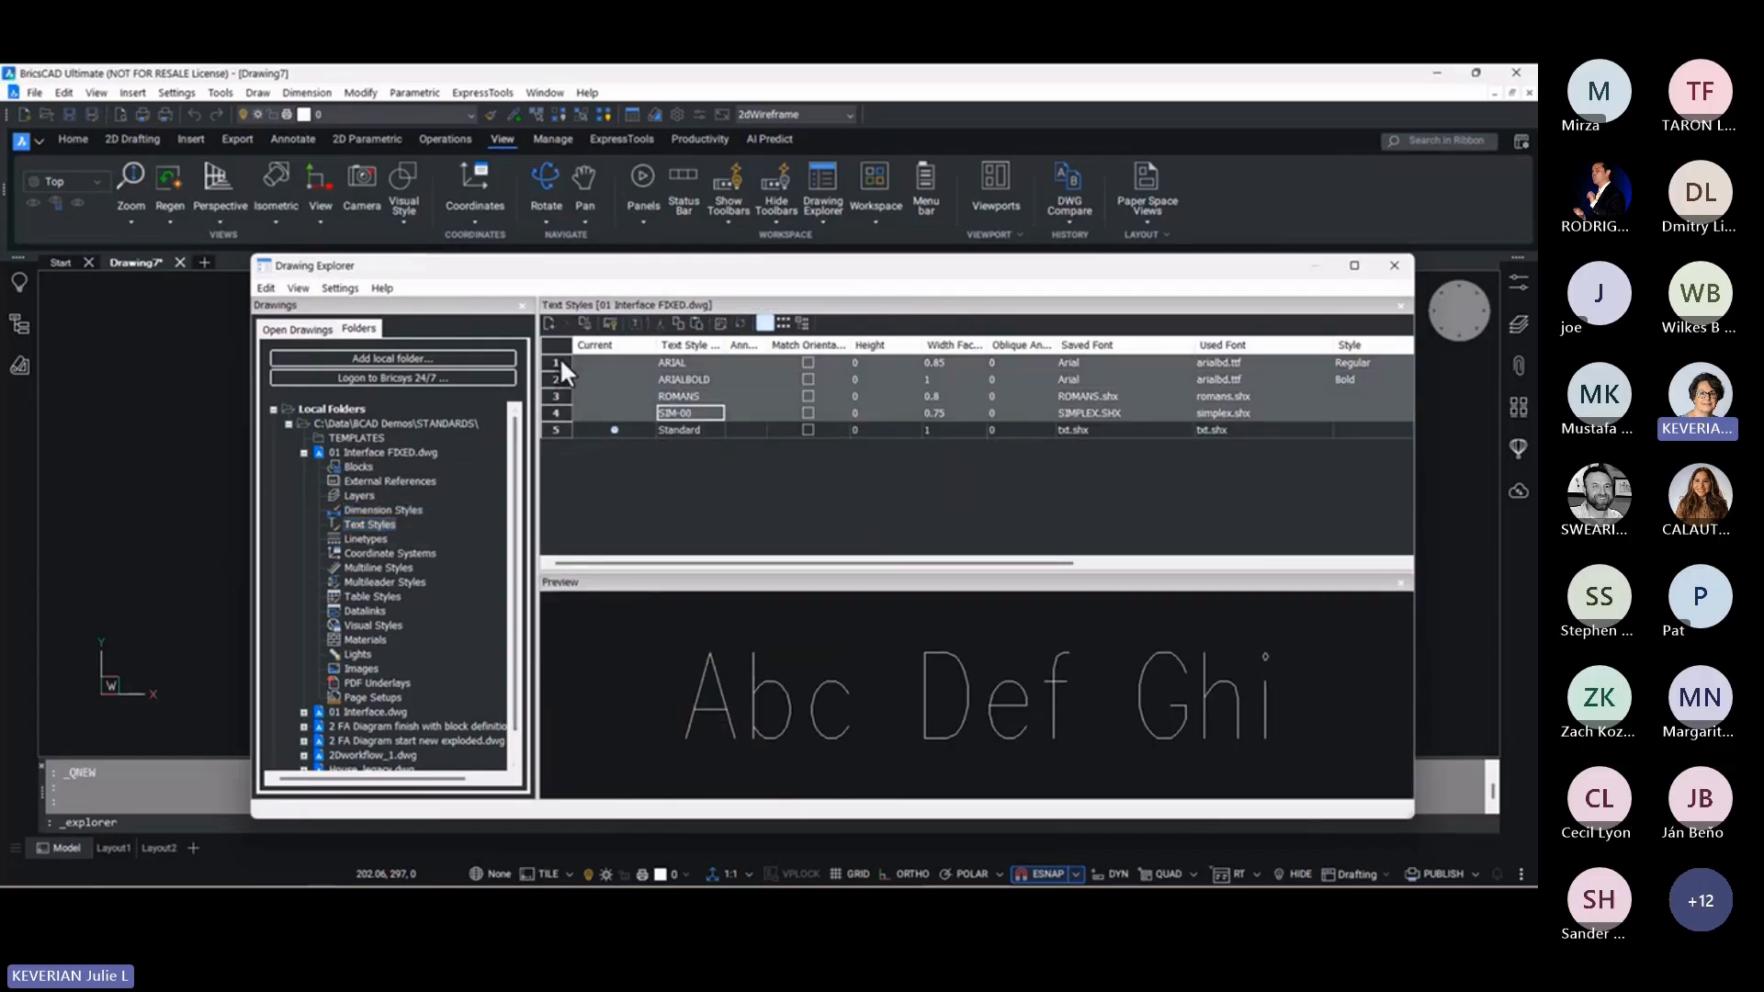
click(678, 327)
click(316, 327)
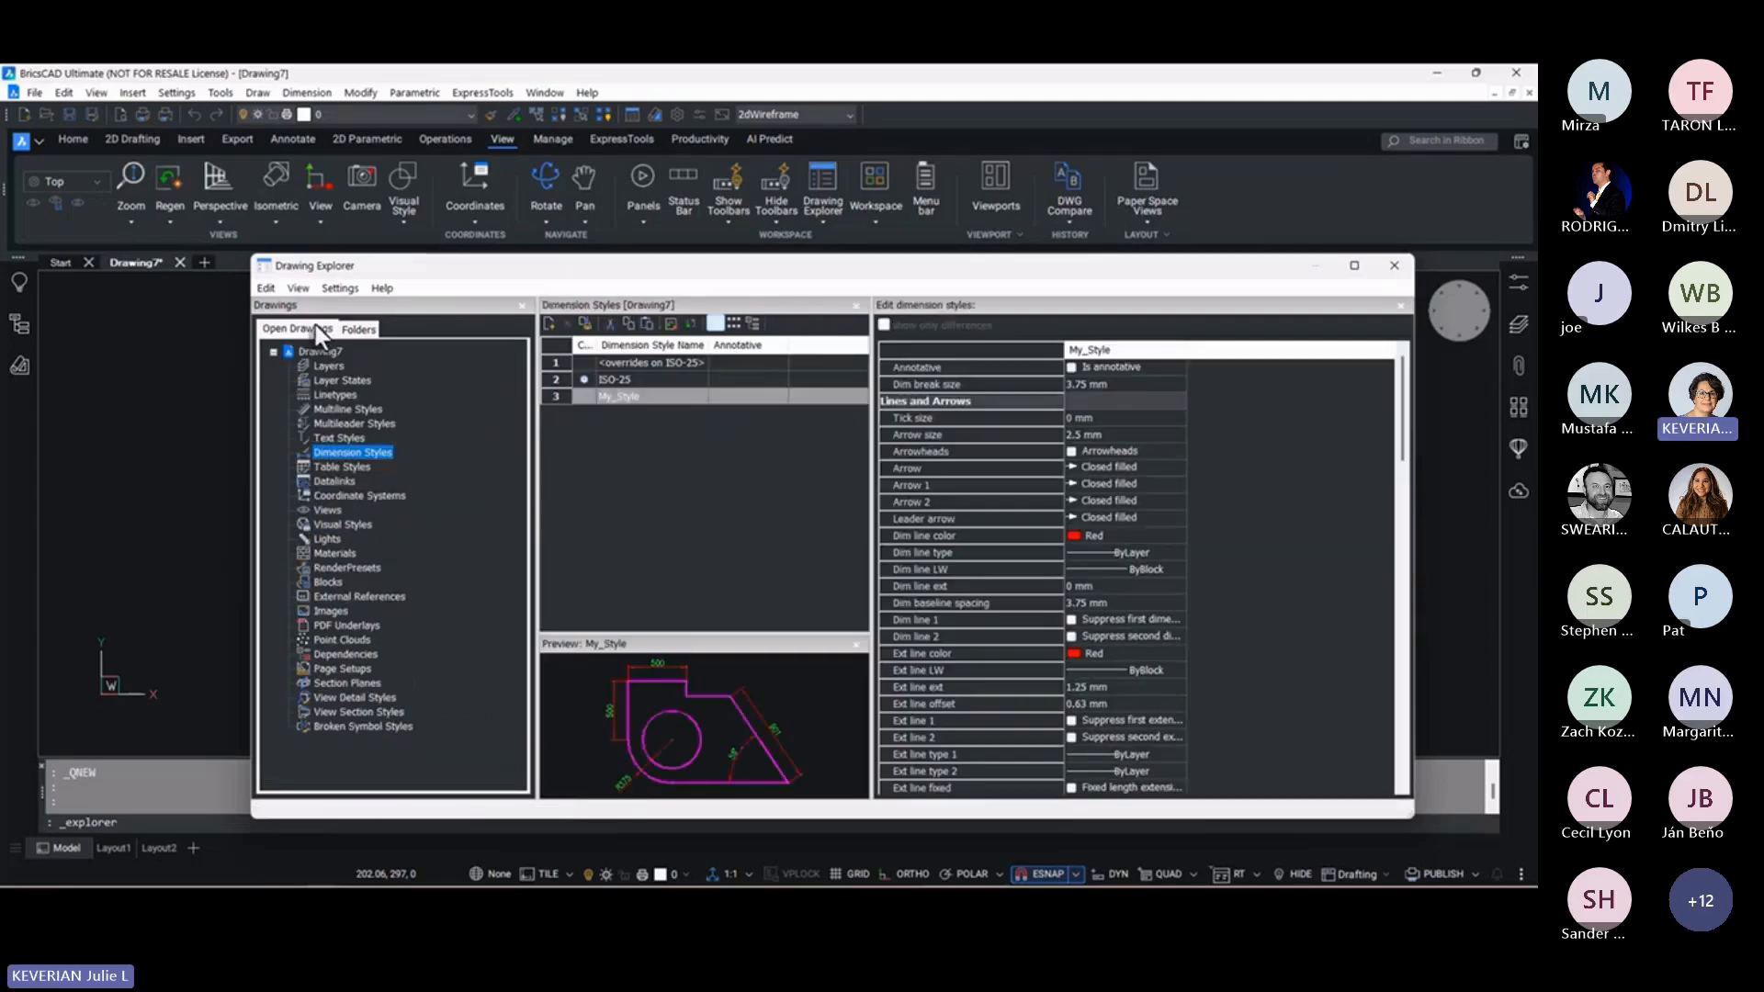
click(323, 438)
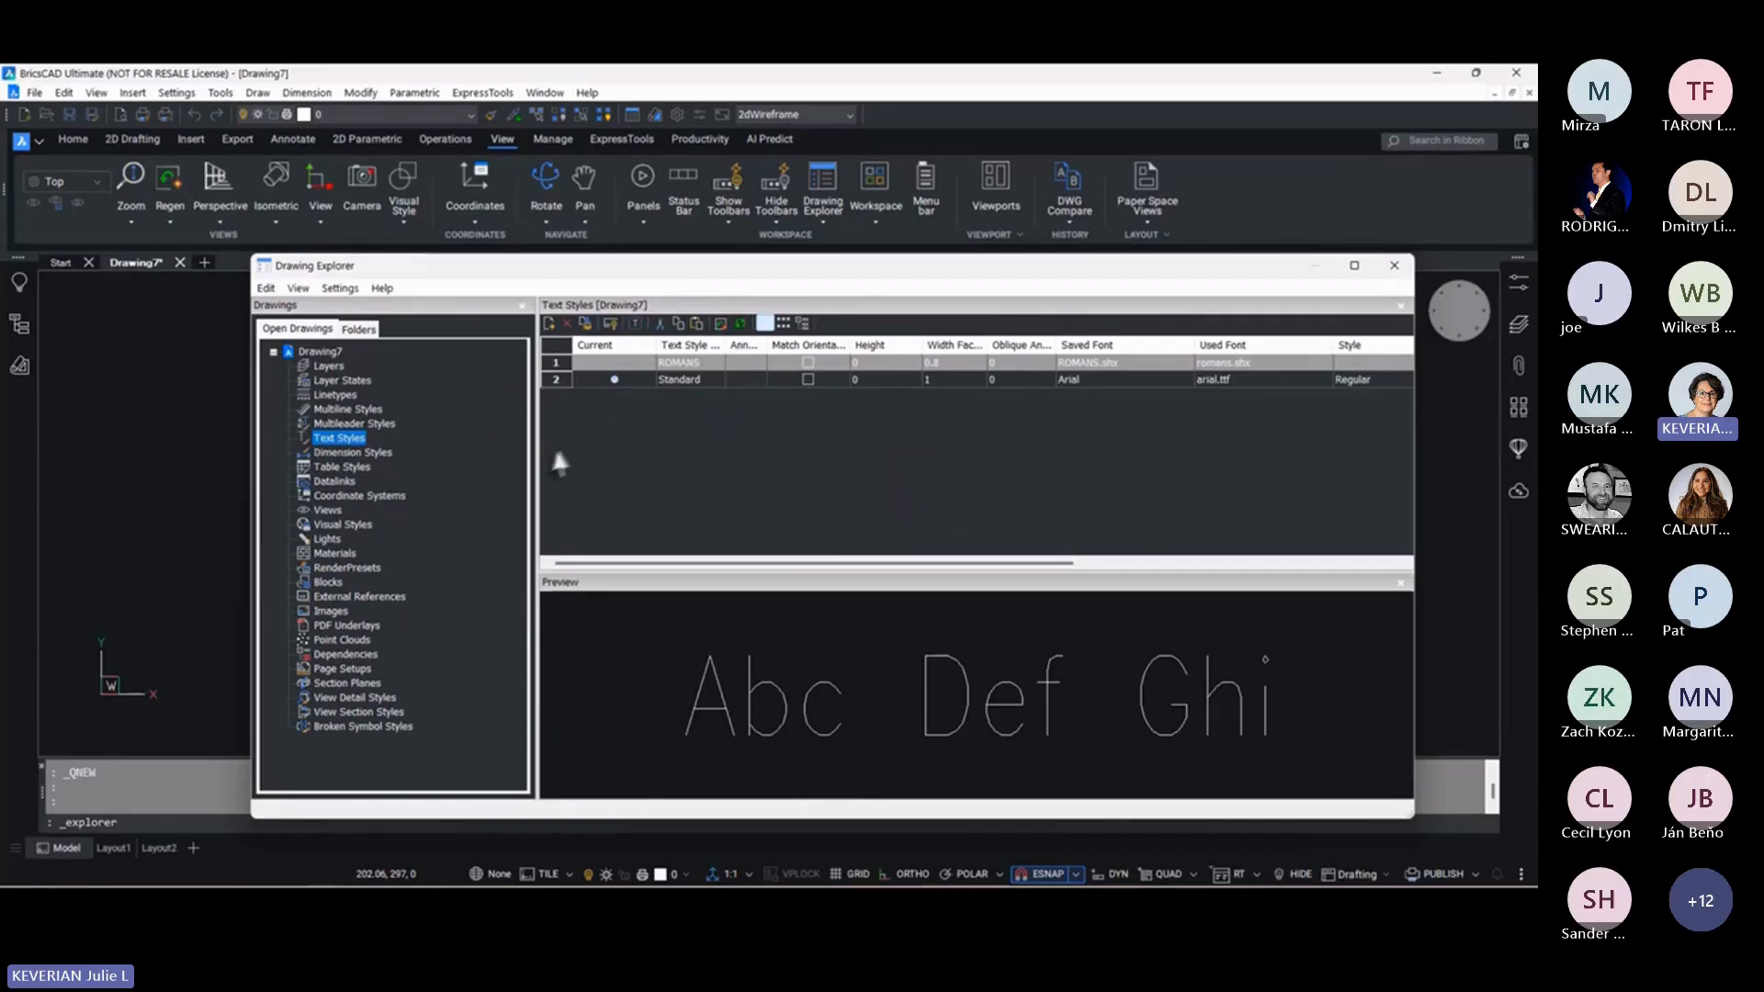
click(696, 322)
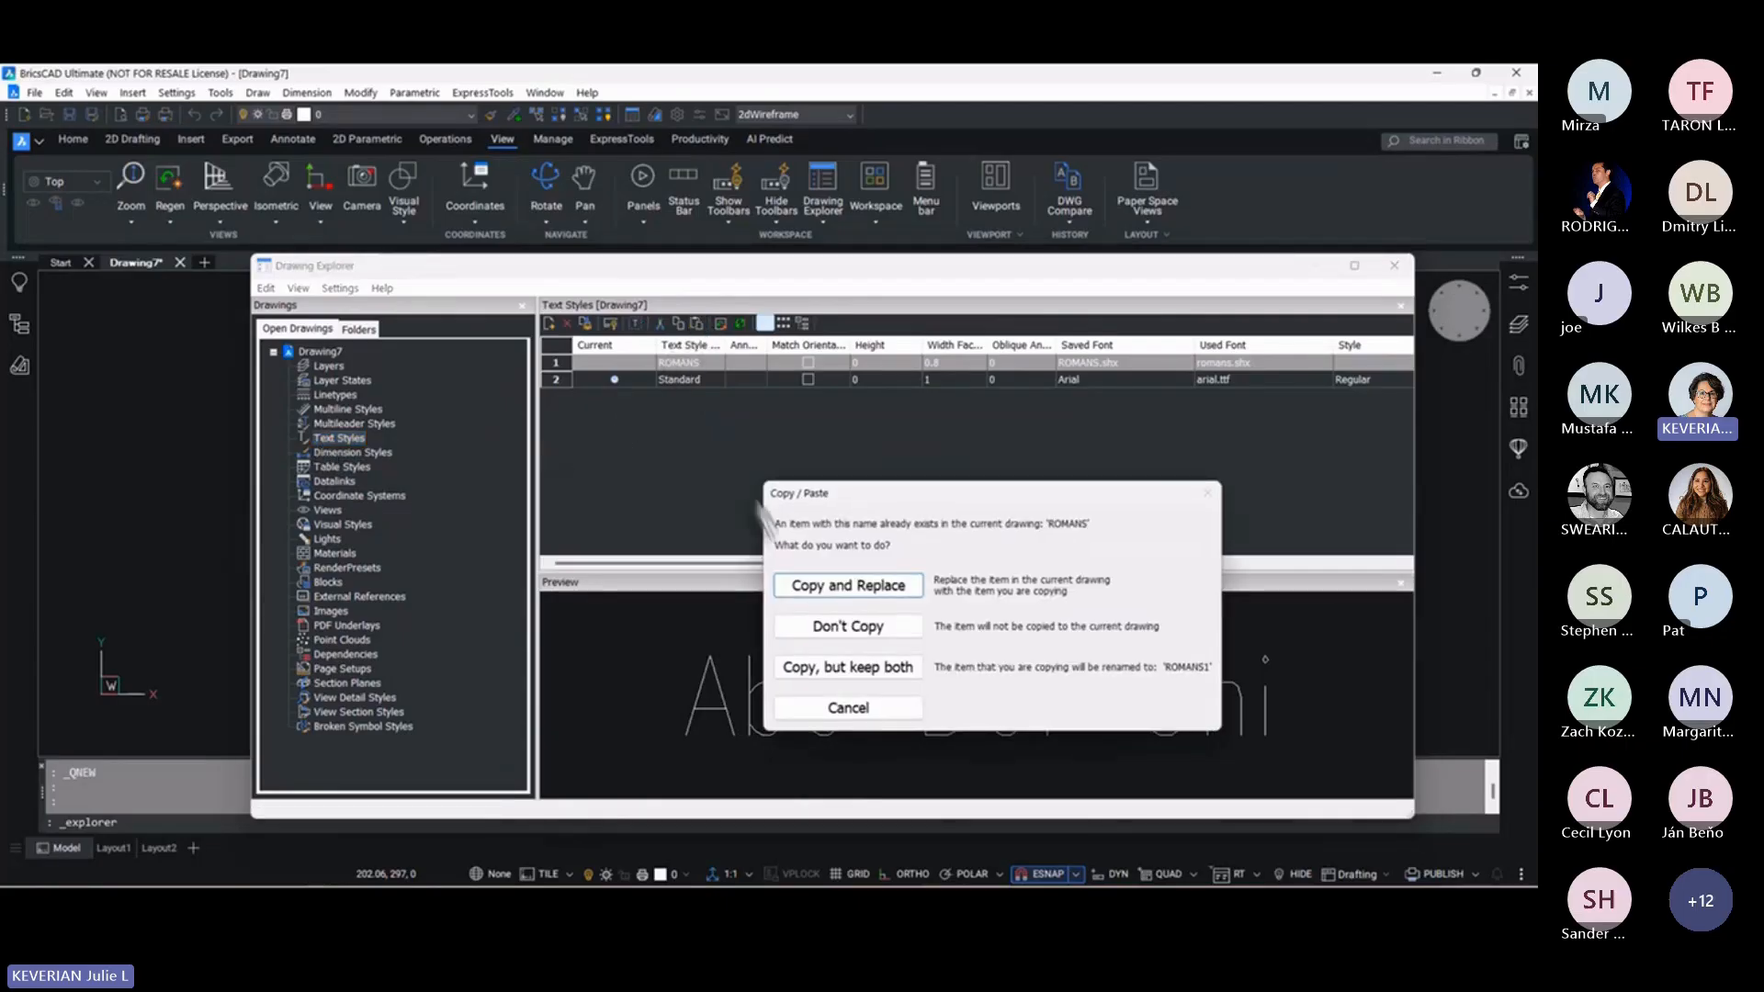
click(809, 592)
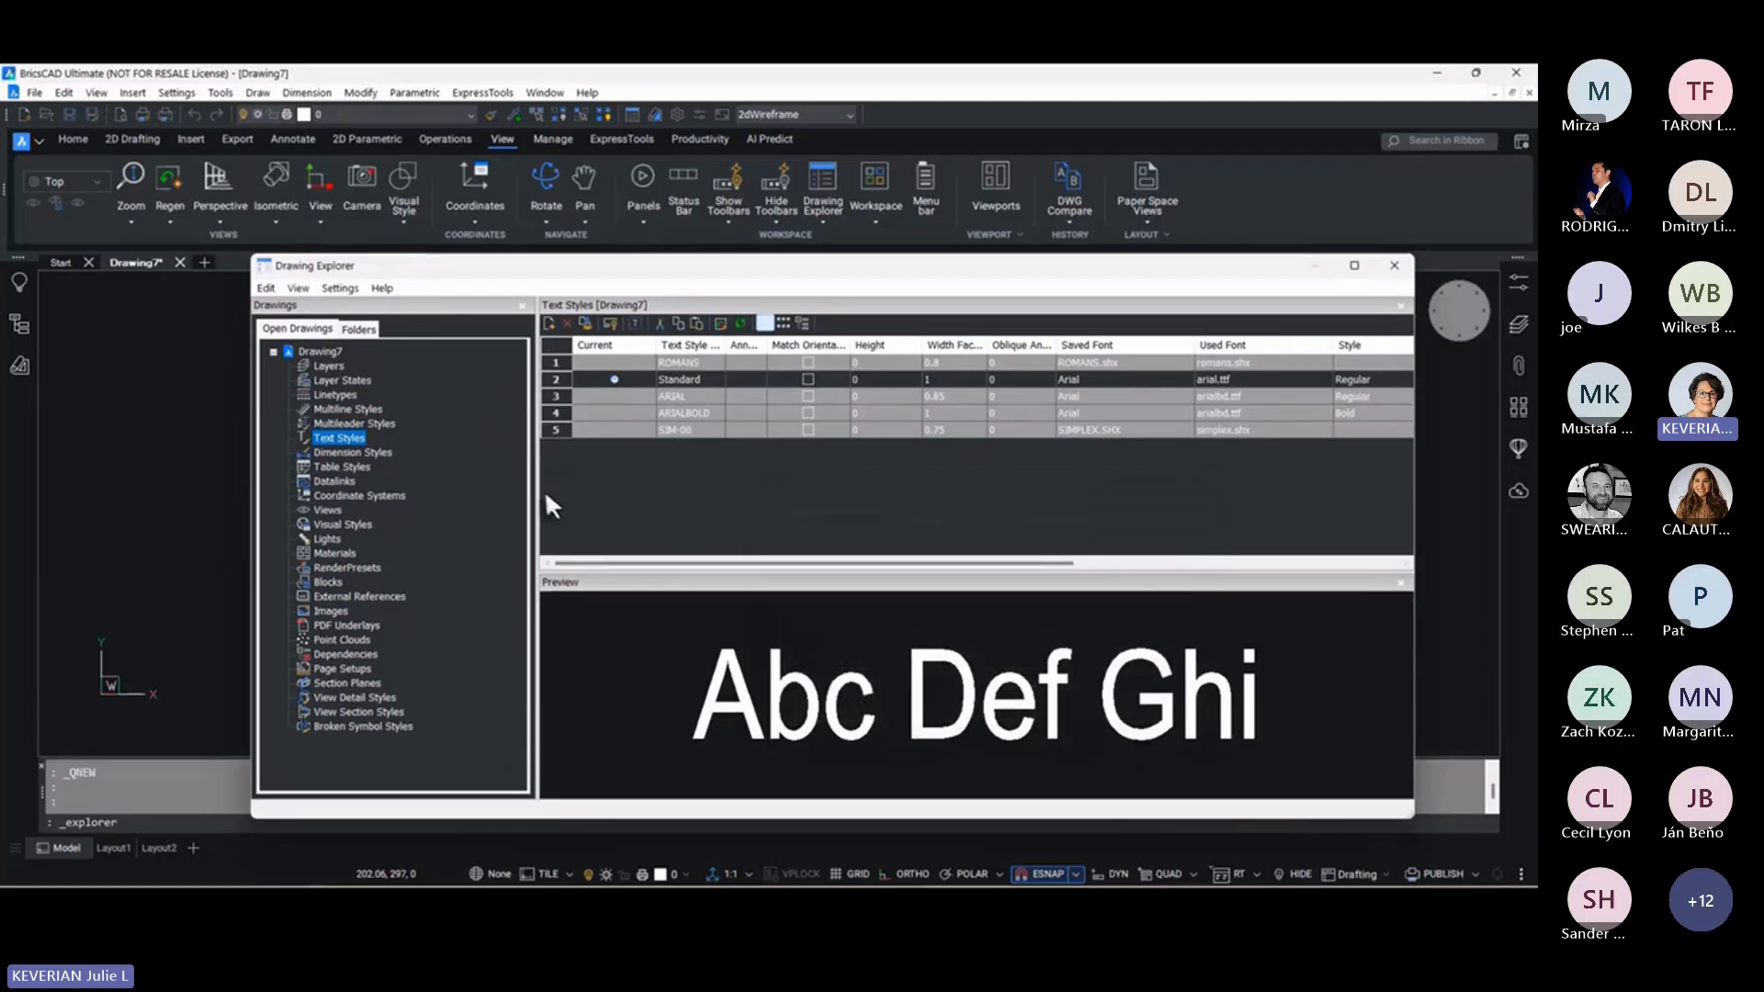
Copy the NewStyle1 text style from 2Dworkflow_1.dwg in the STANDARDS folder into Drawing7
click(358, 328)
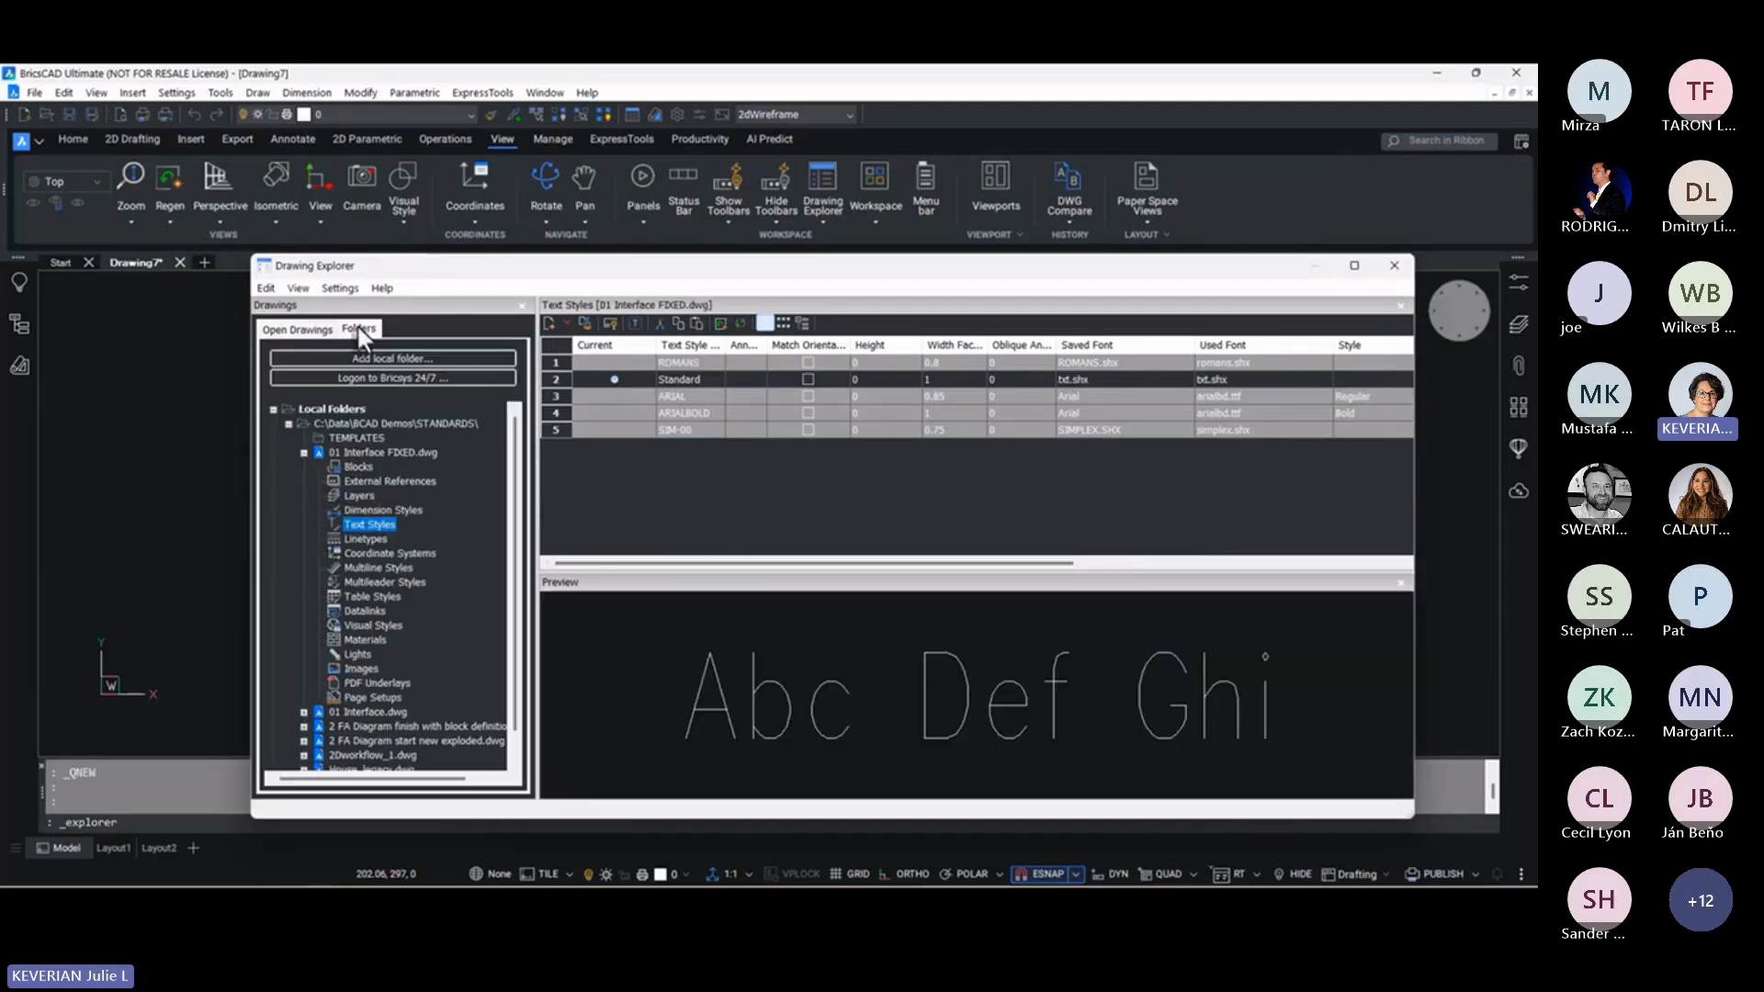
click(304, 453)
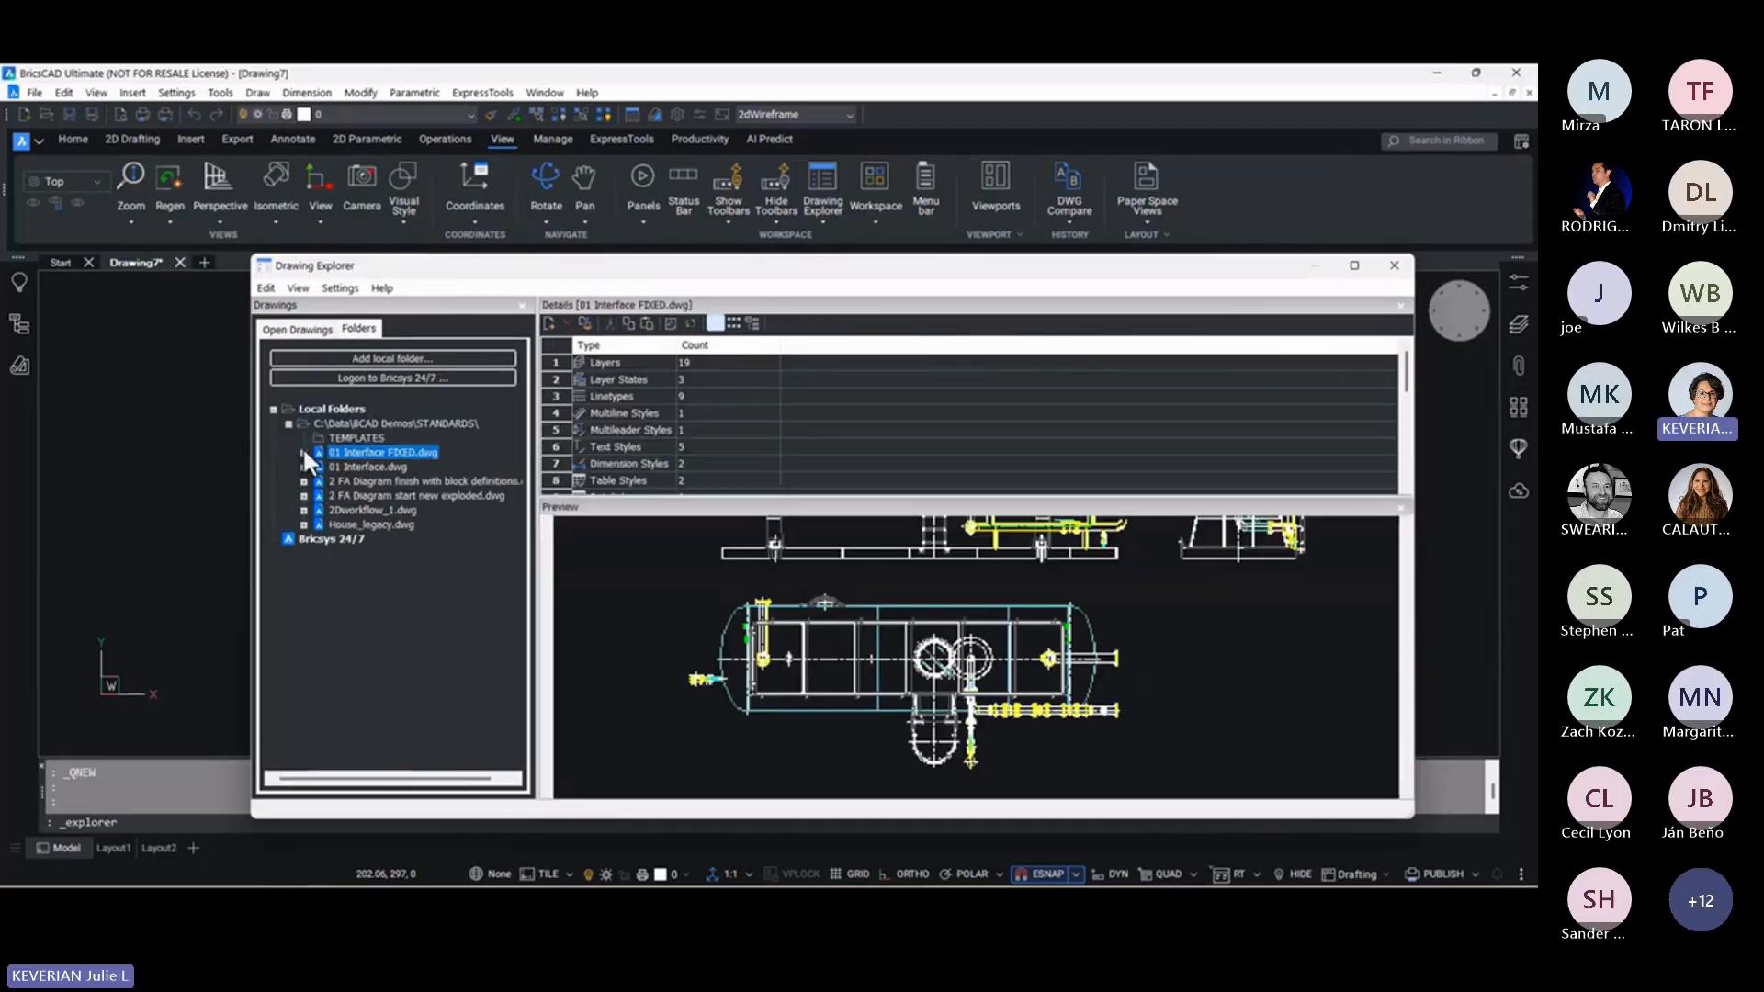
click(304, 510)
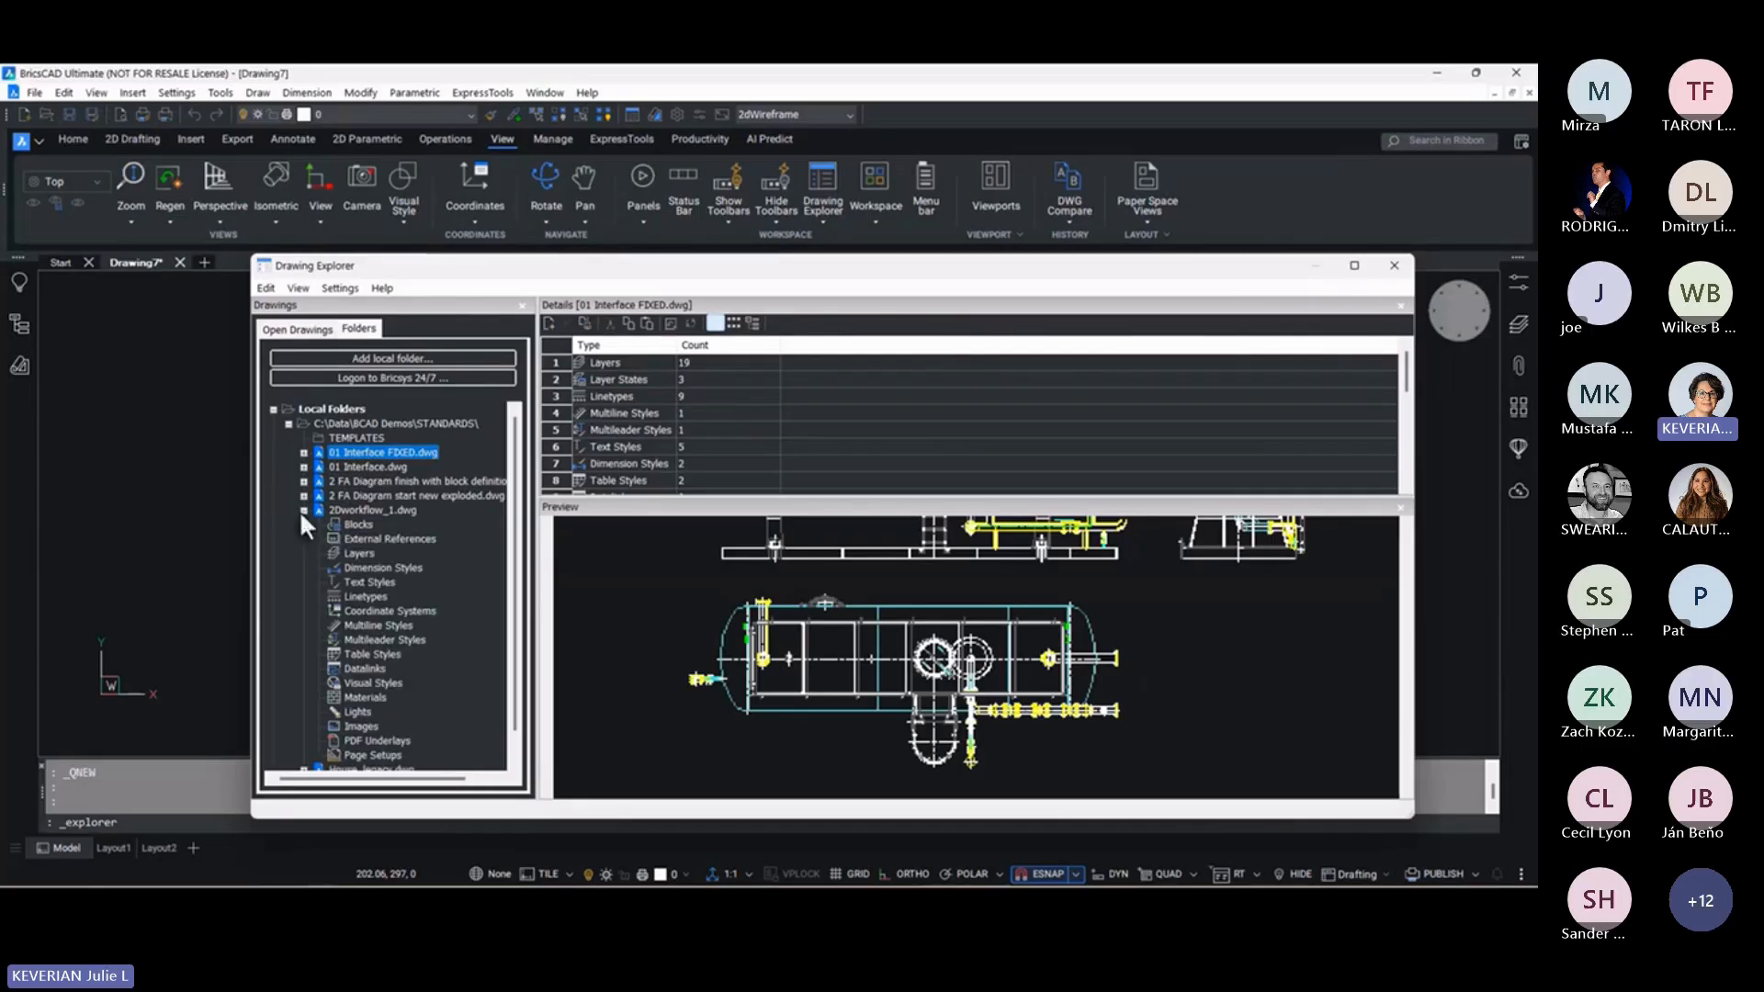
click(346, 581)
click(554, 377)
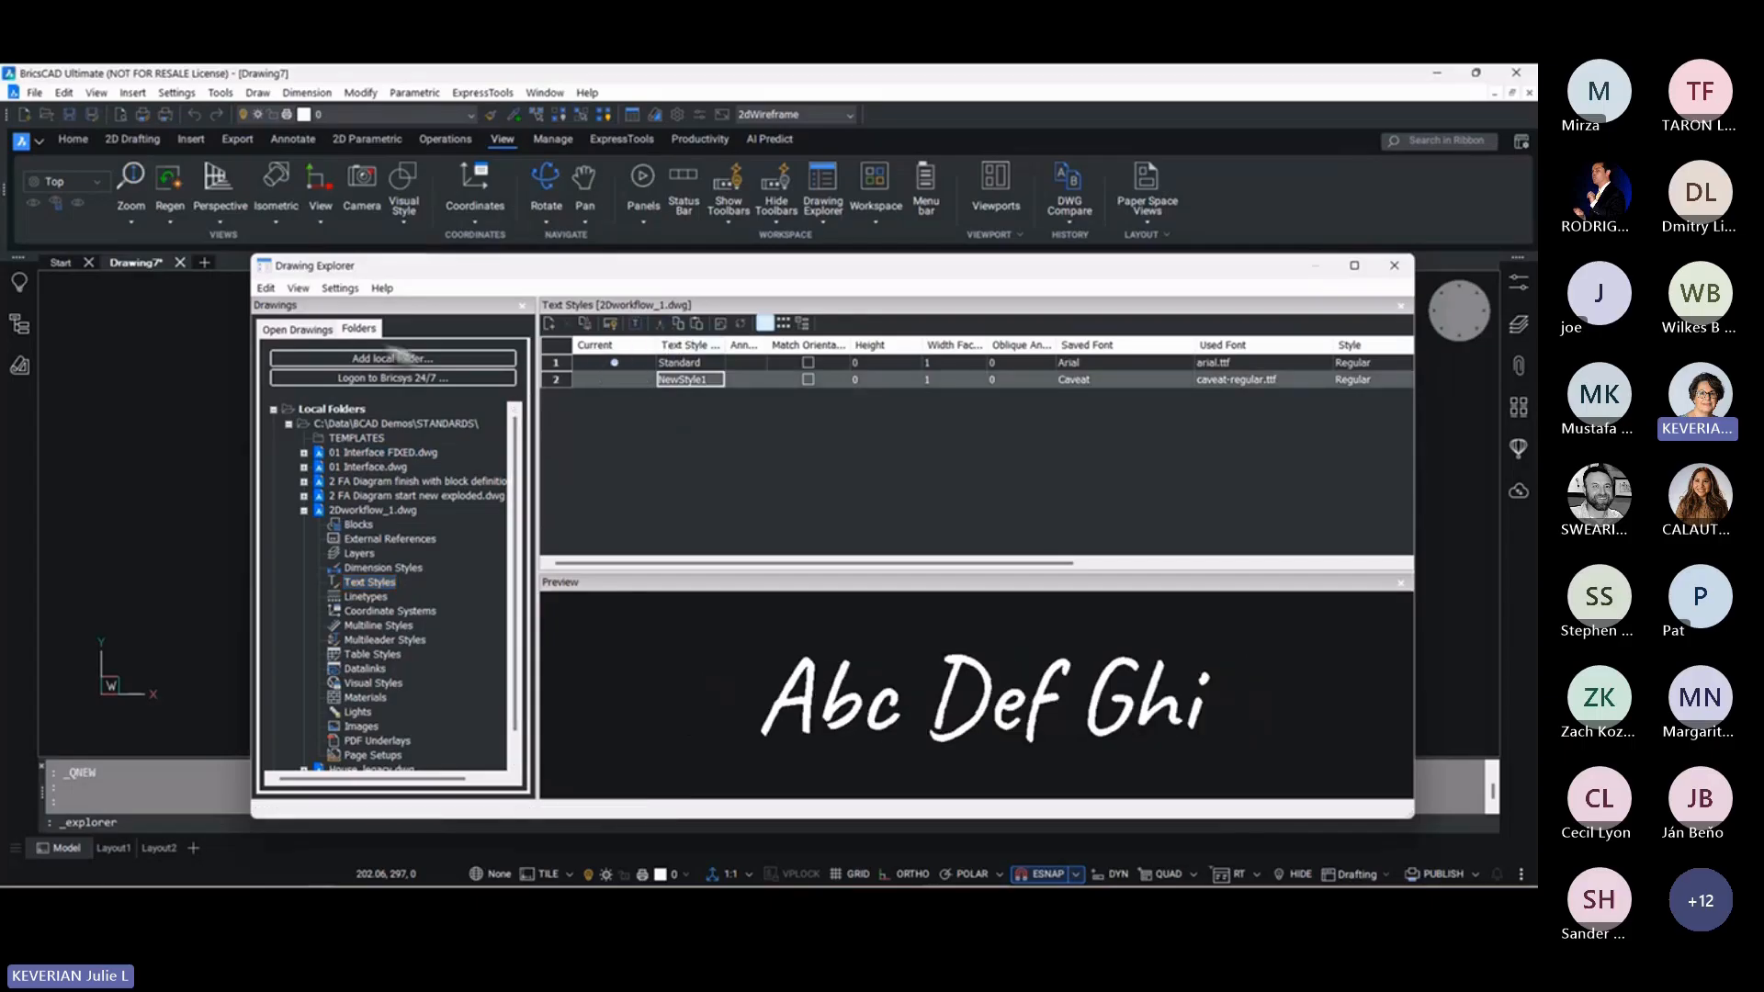
click(301, 329)
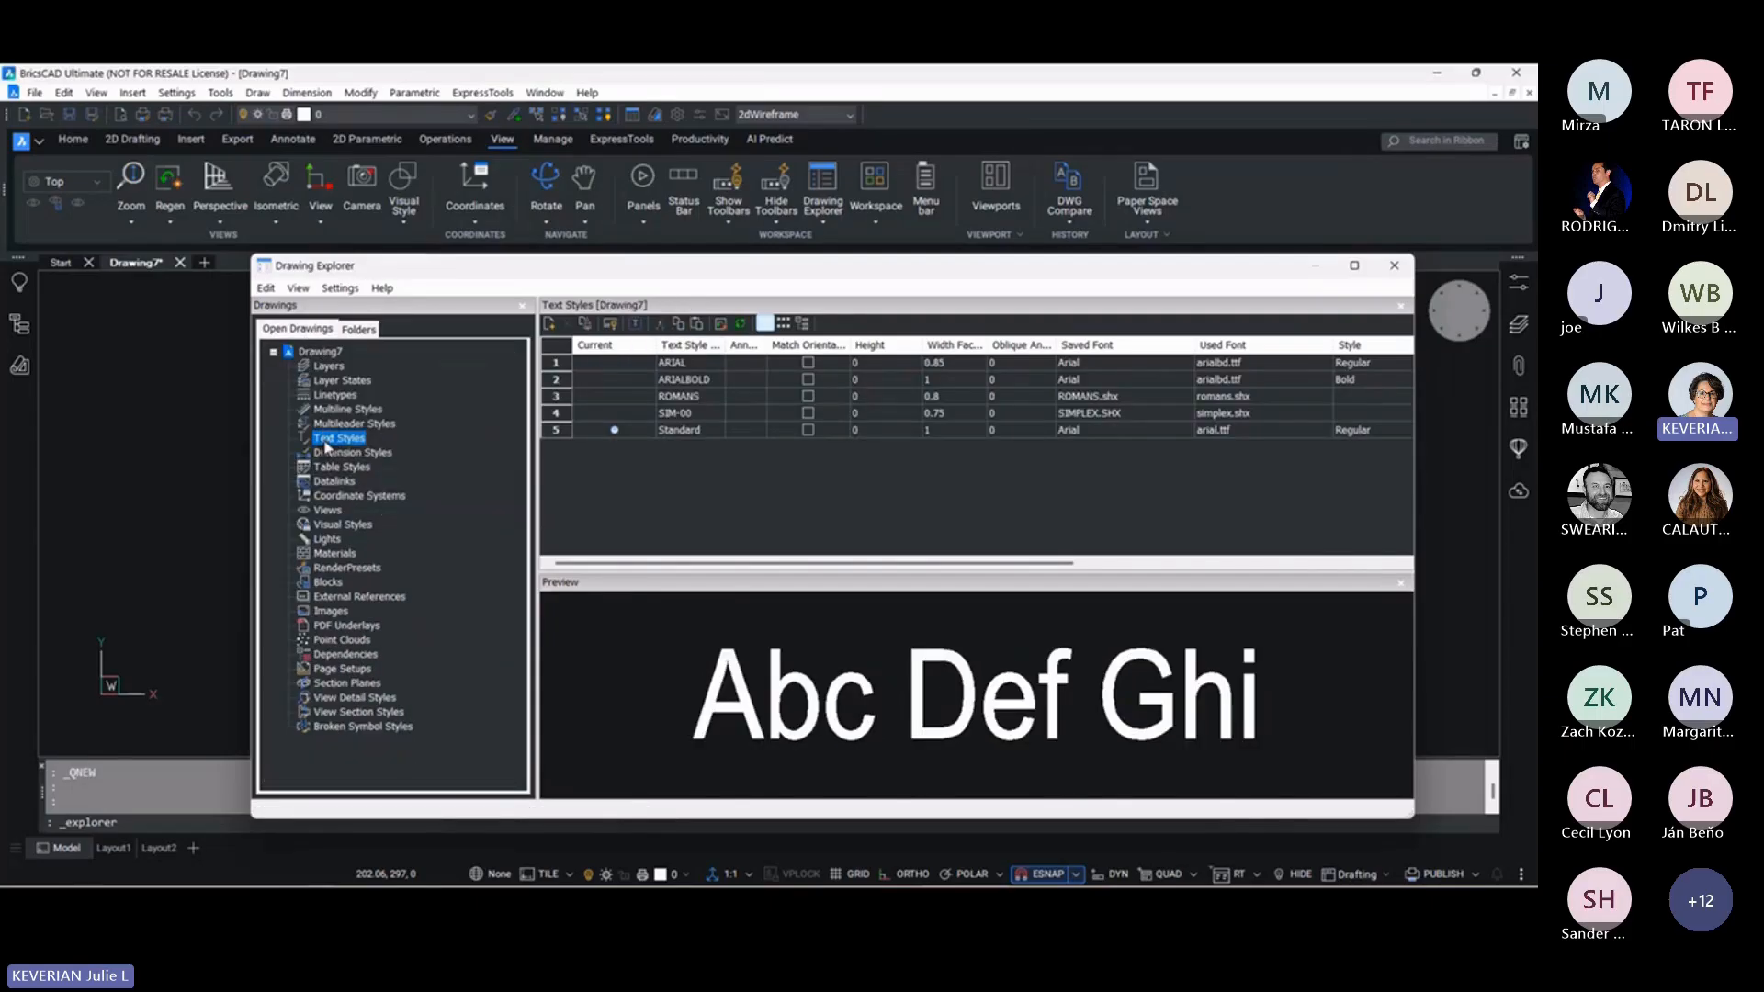
click(680, 324)
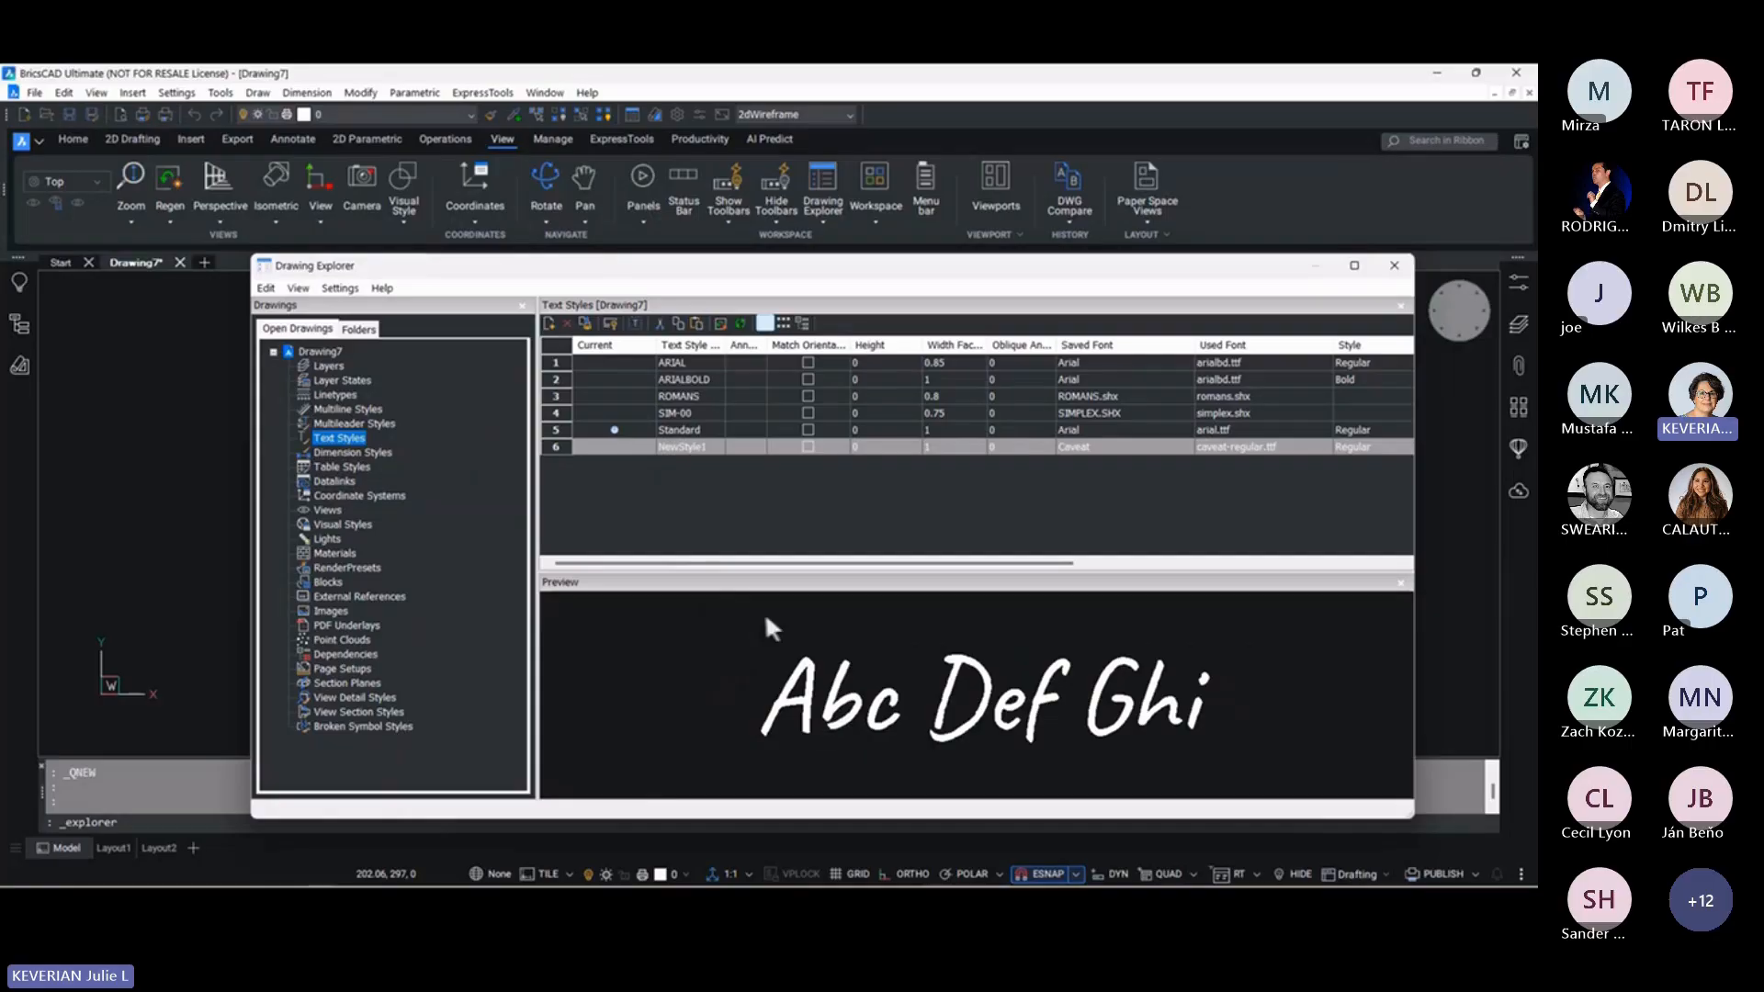
Copy the PDF_24x36_FULL and PDF_A1_FULL page setups from 01 Interface FIXED.dwg into Drawing7 and close the Drawing Explorer
click(361, 329)
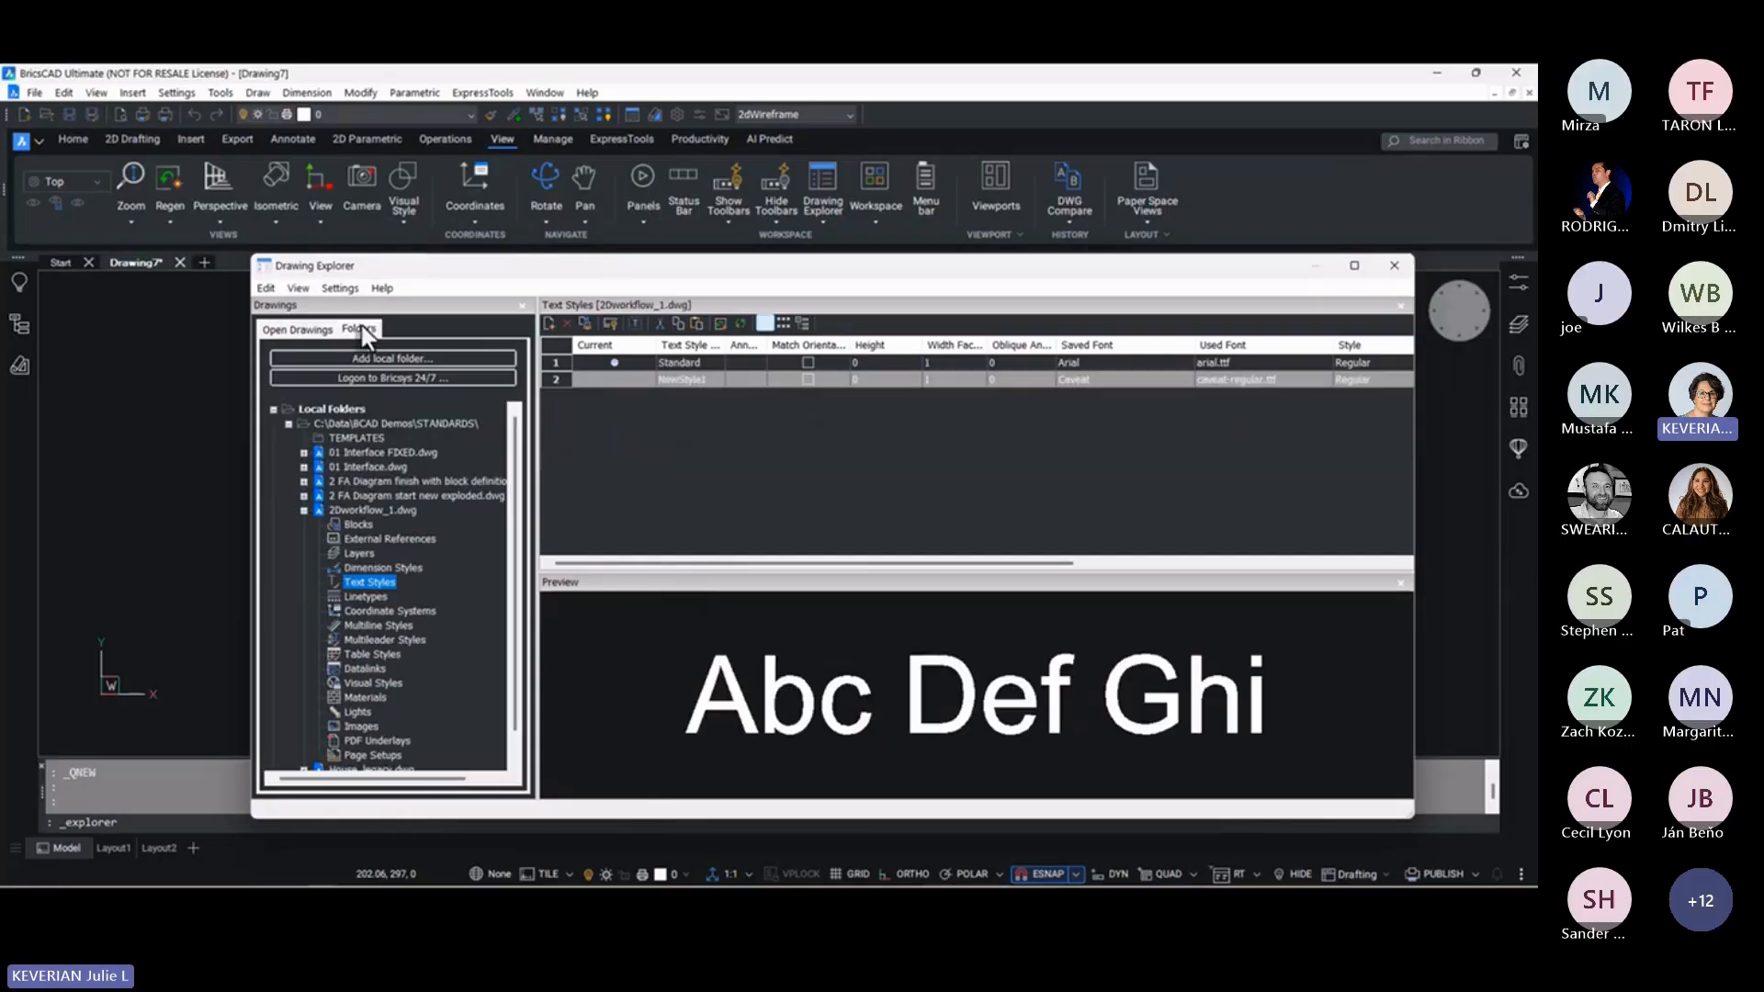
click(303, 510)
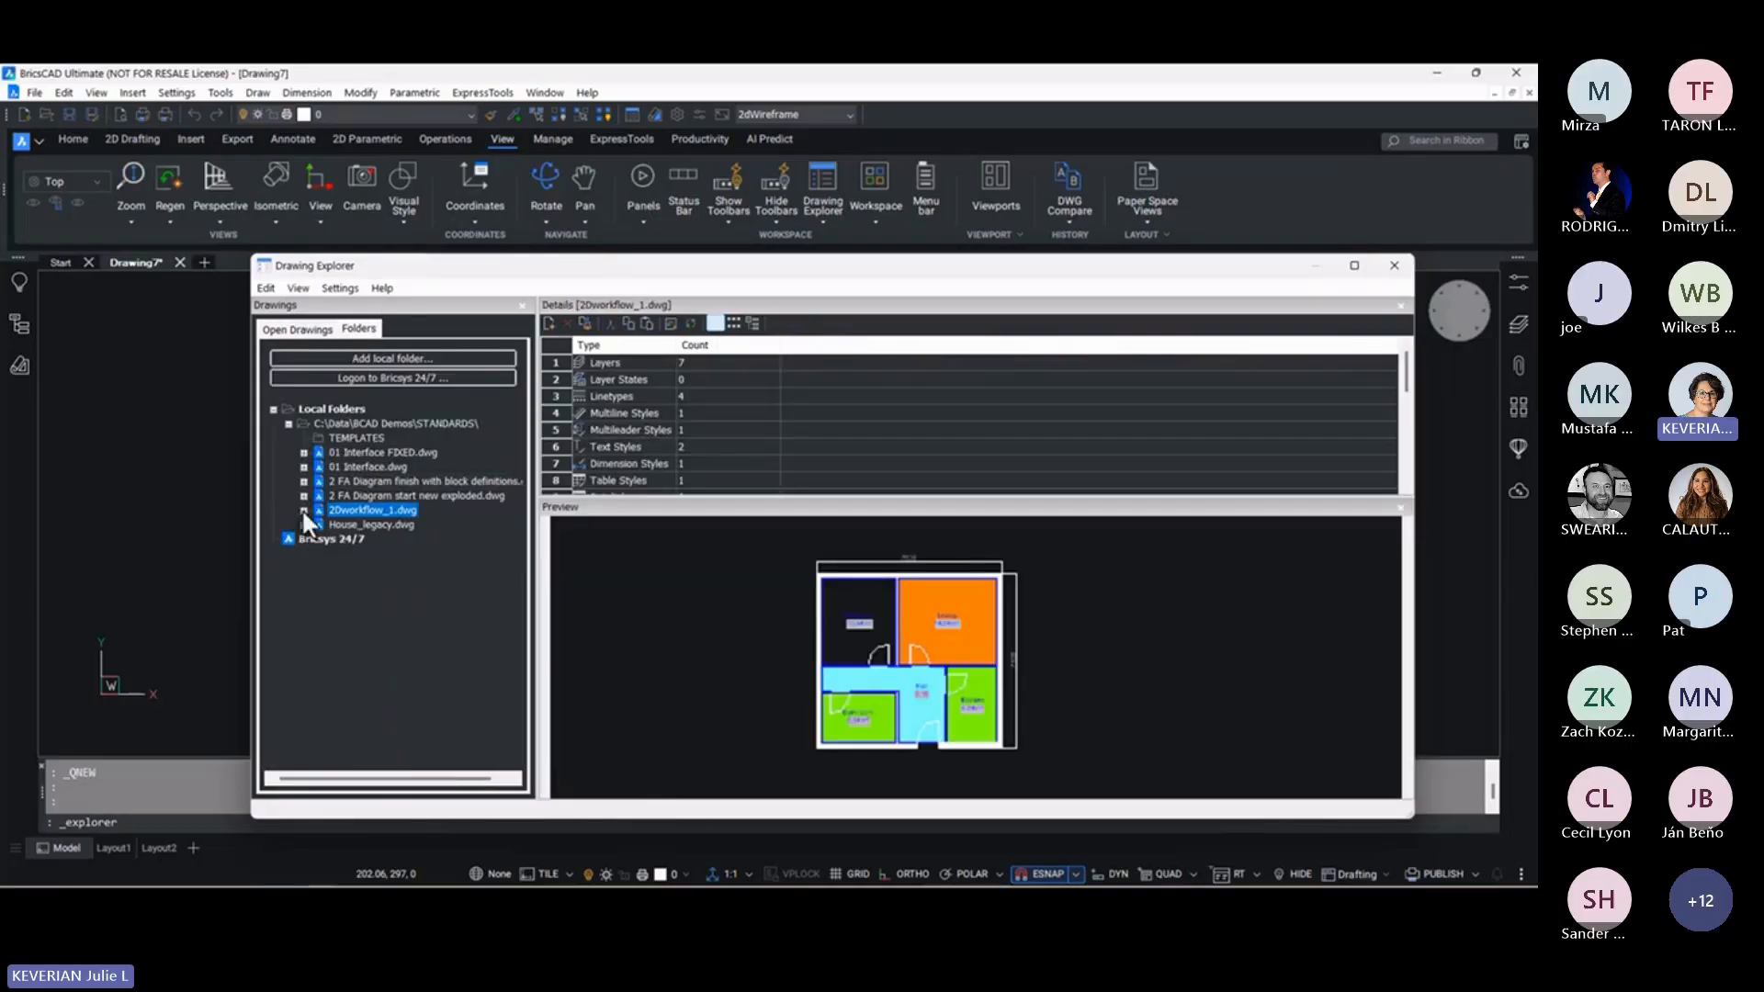
click(303, 453)
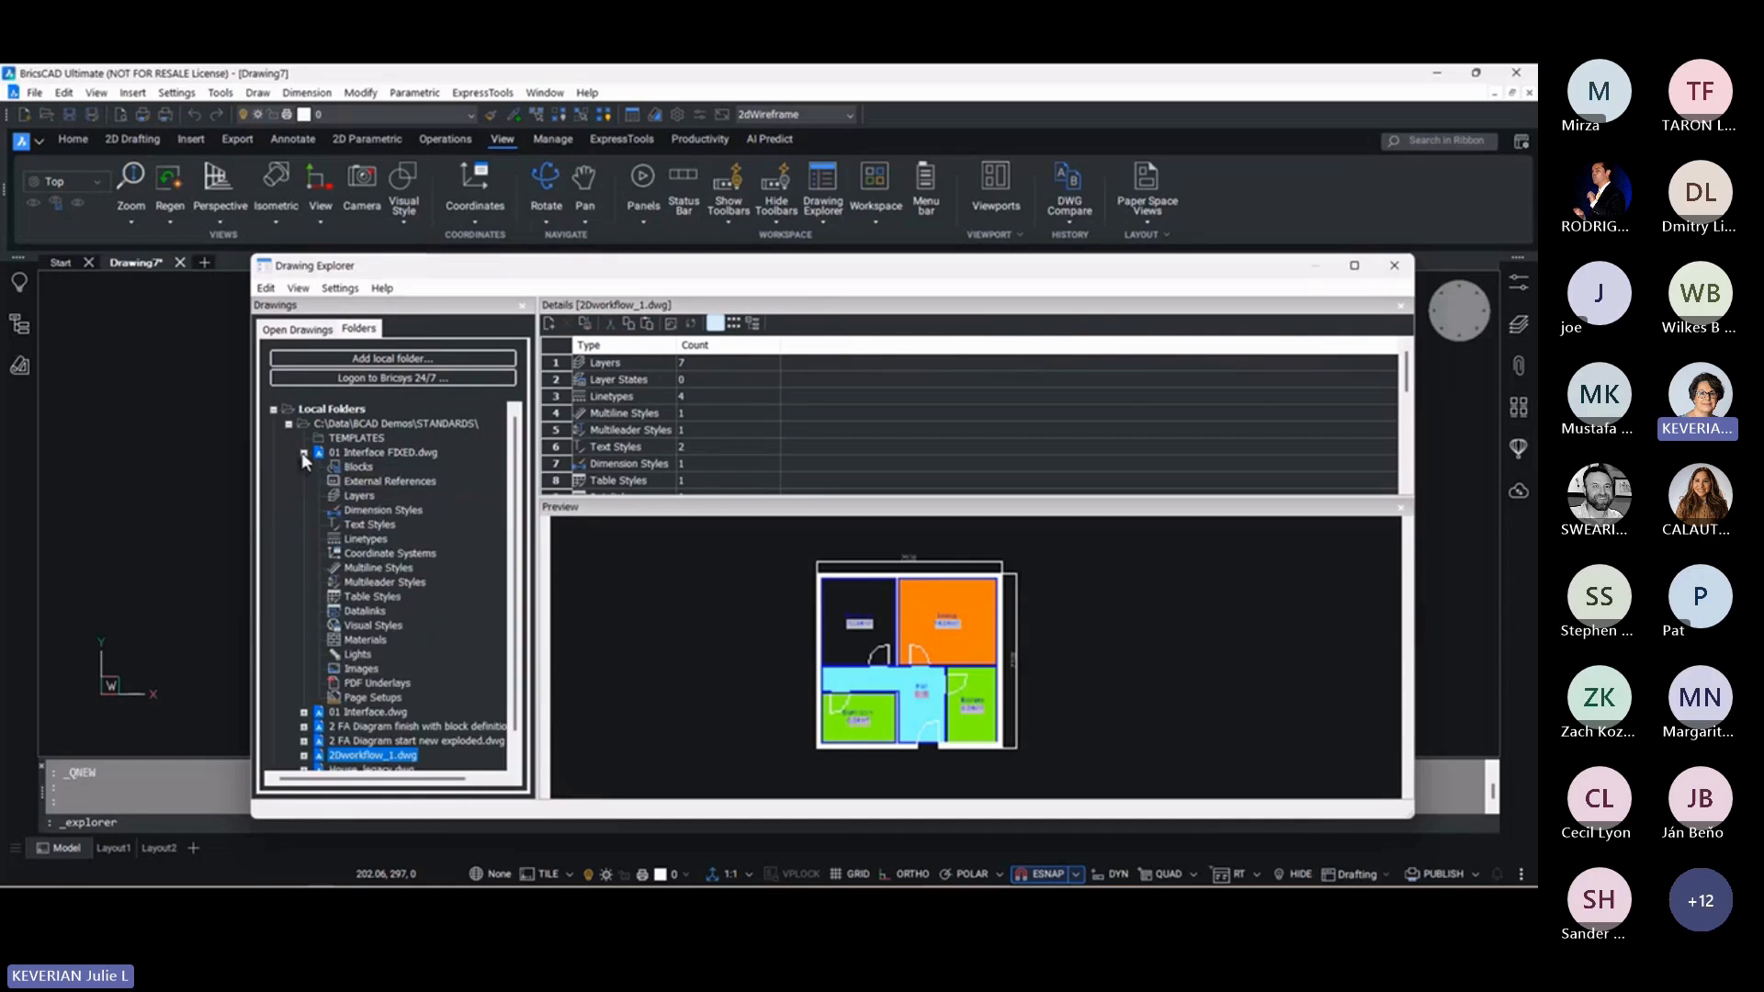
click(360, 523)
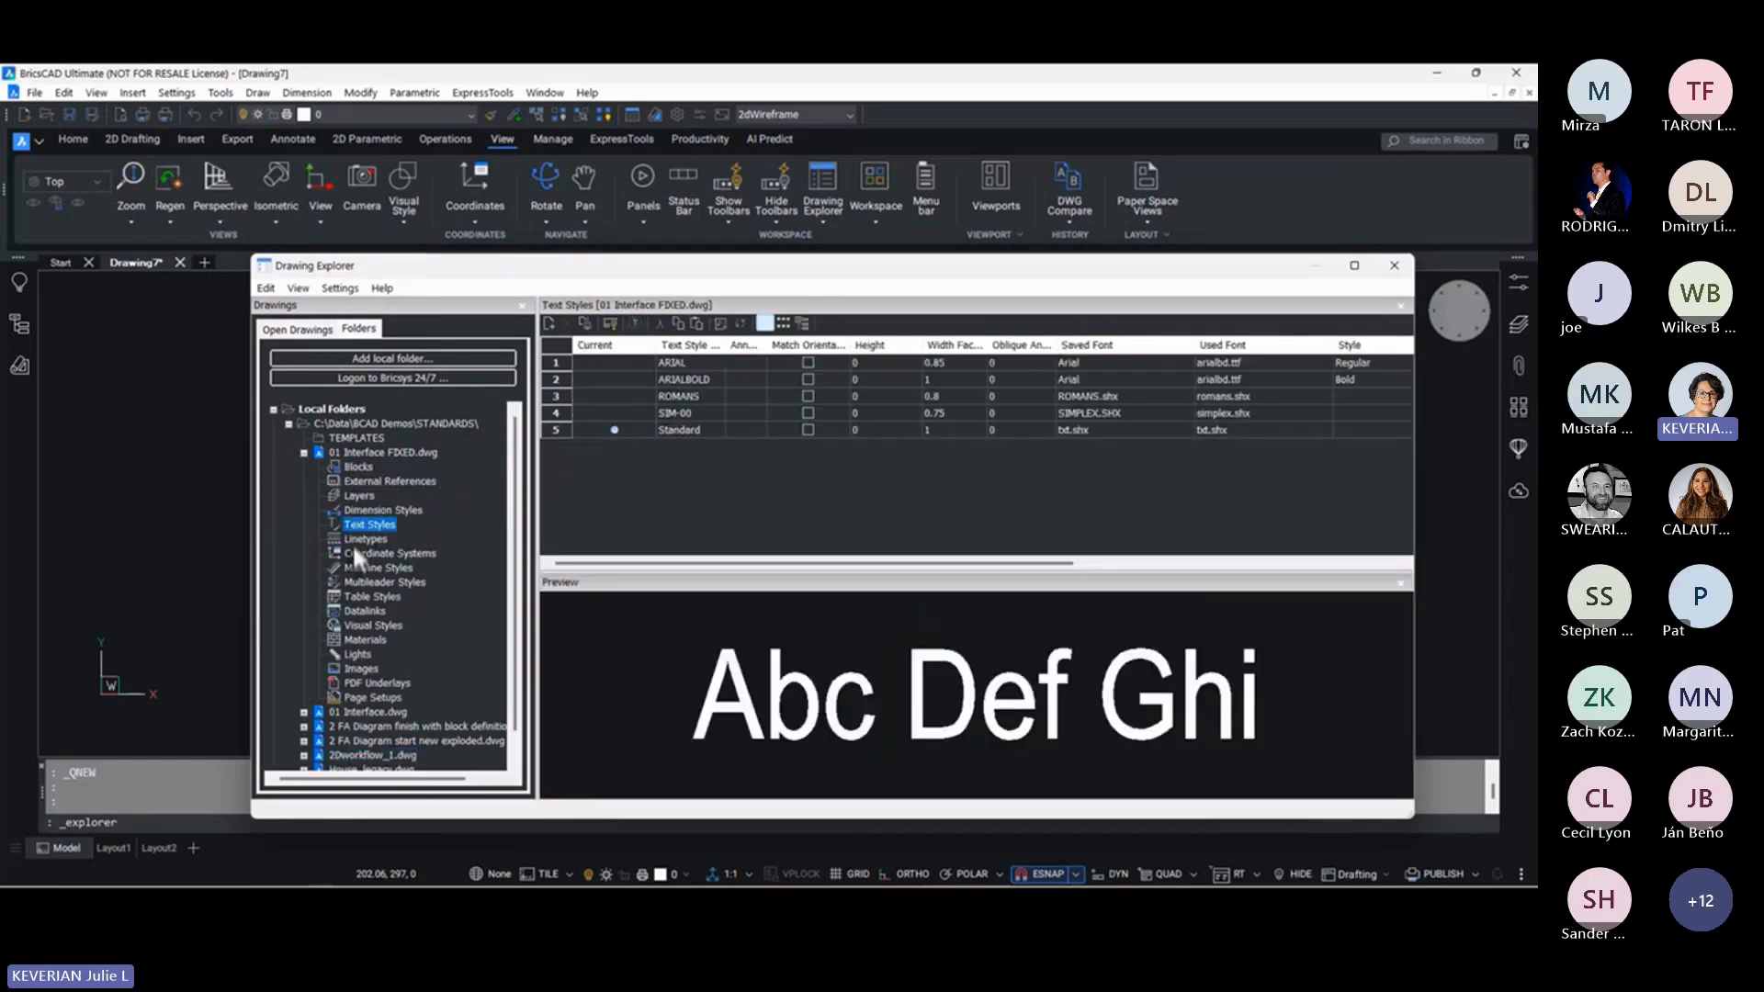
click(354, 700)
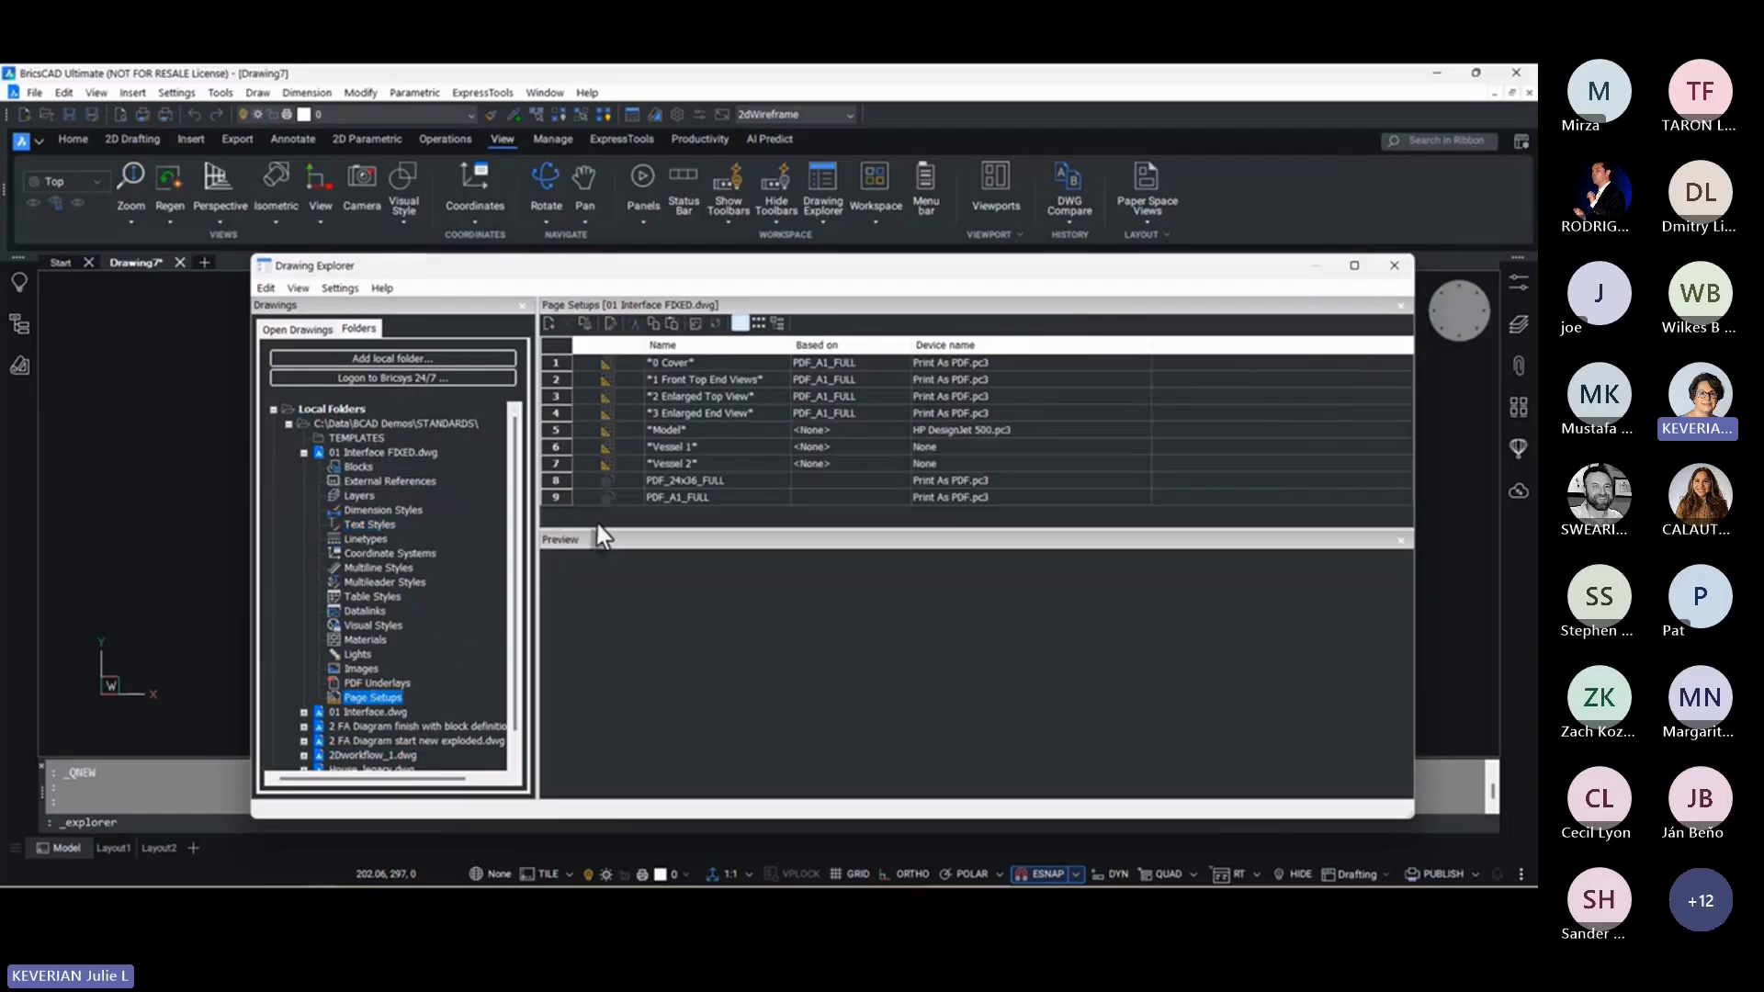
click(557, 497)
shift+click(555, 479)
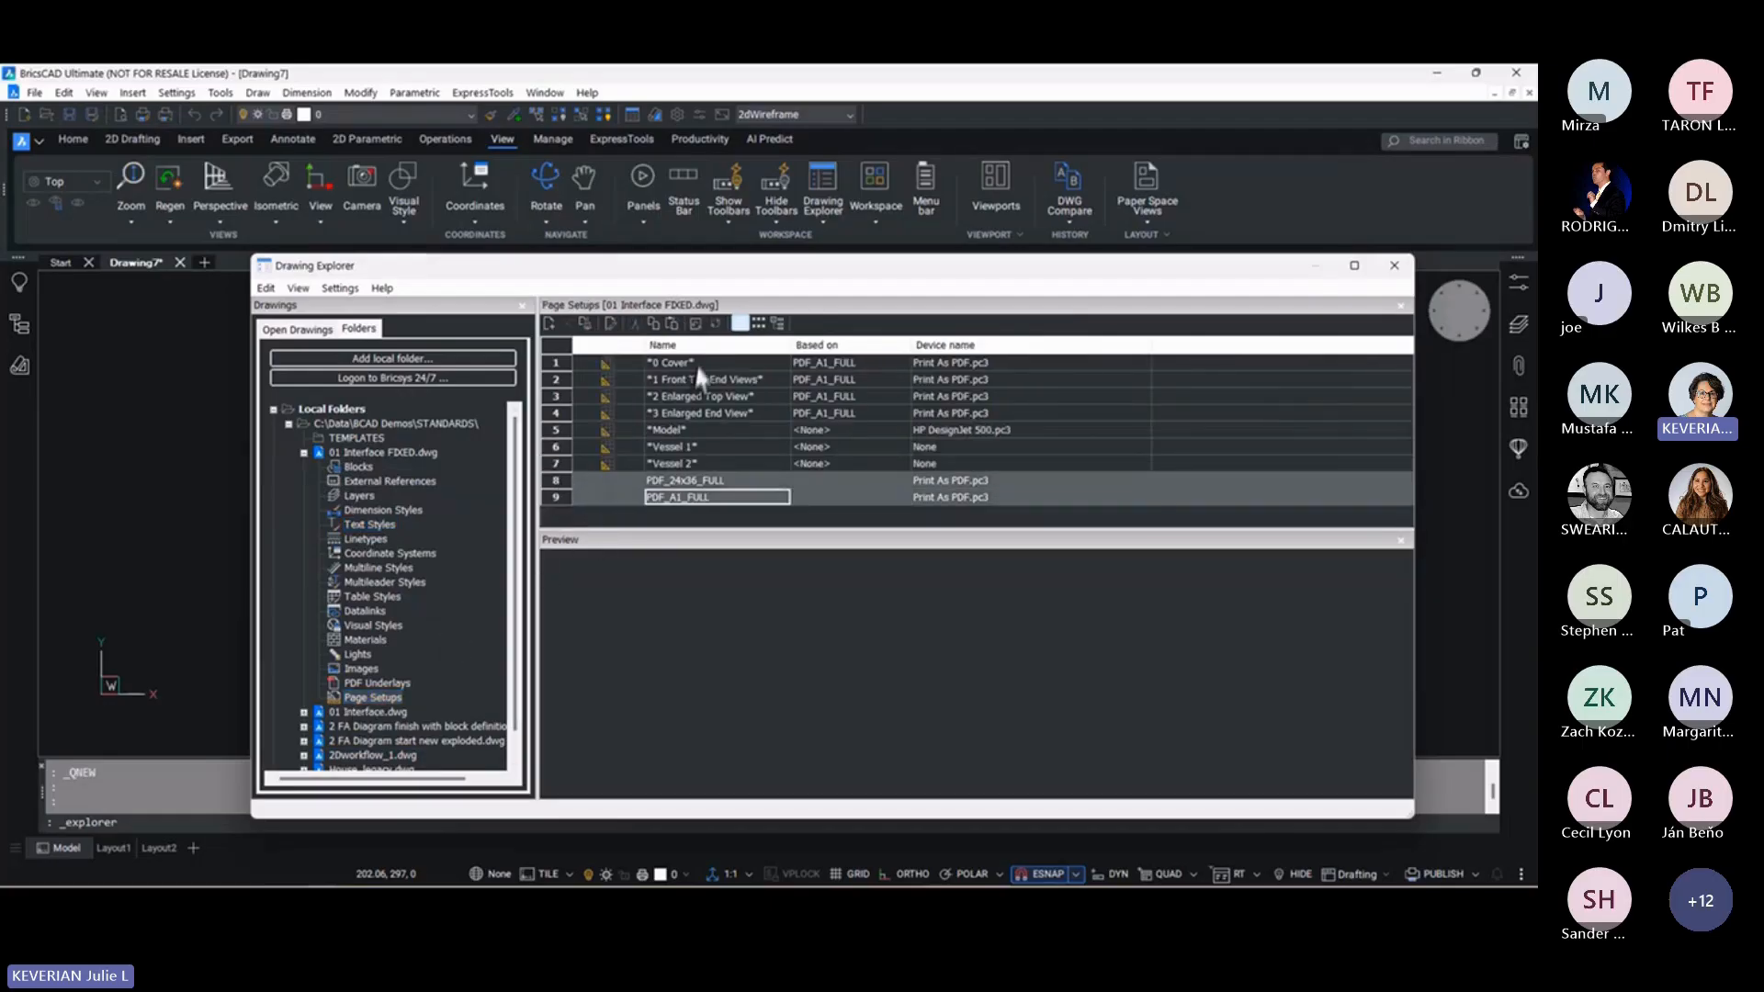
click(315, 330)
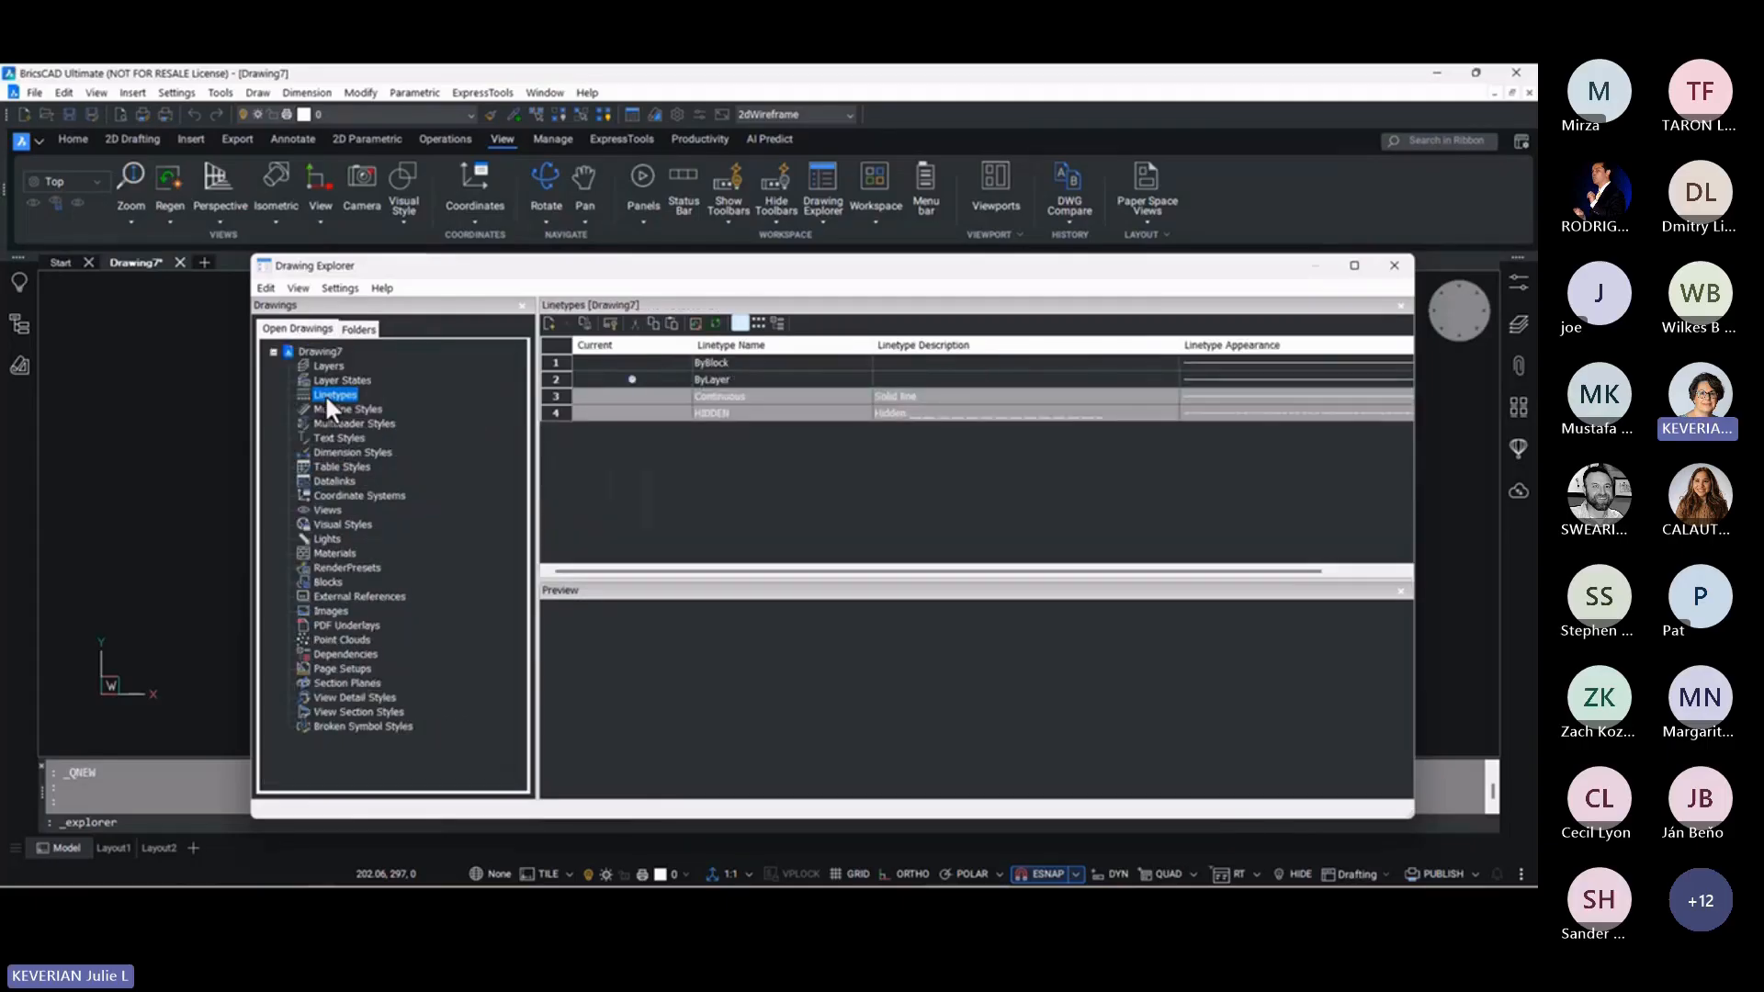
click(328, 668)
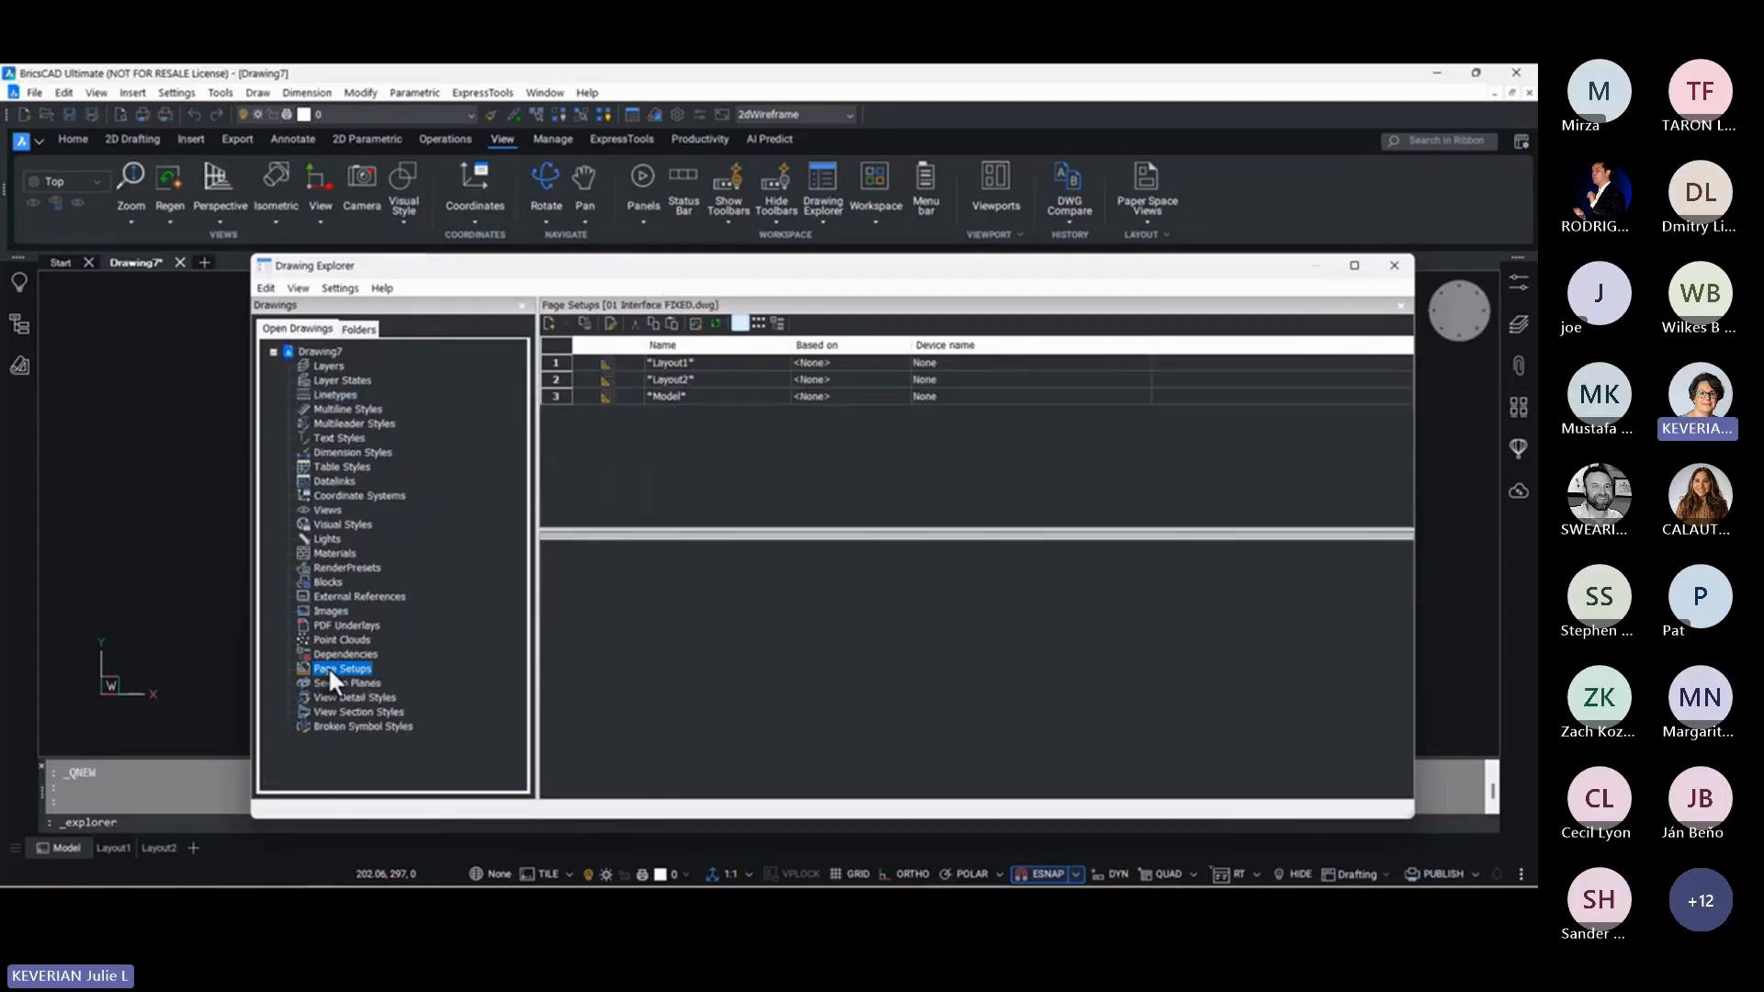
click(672, 327)
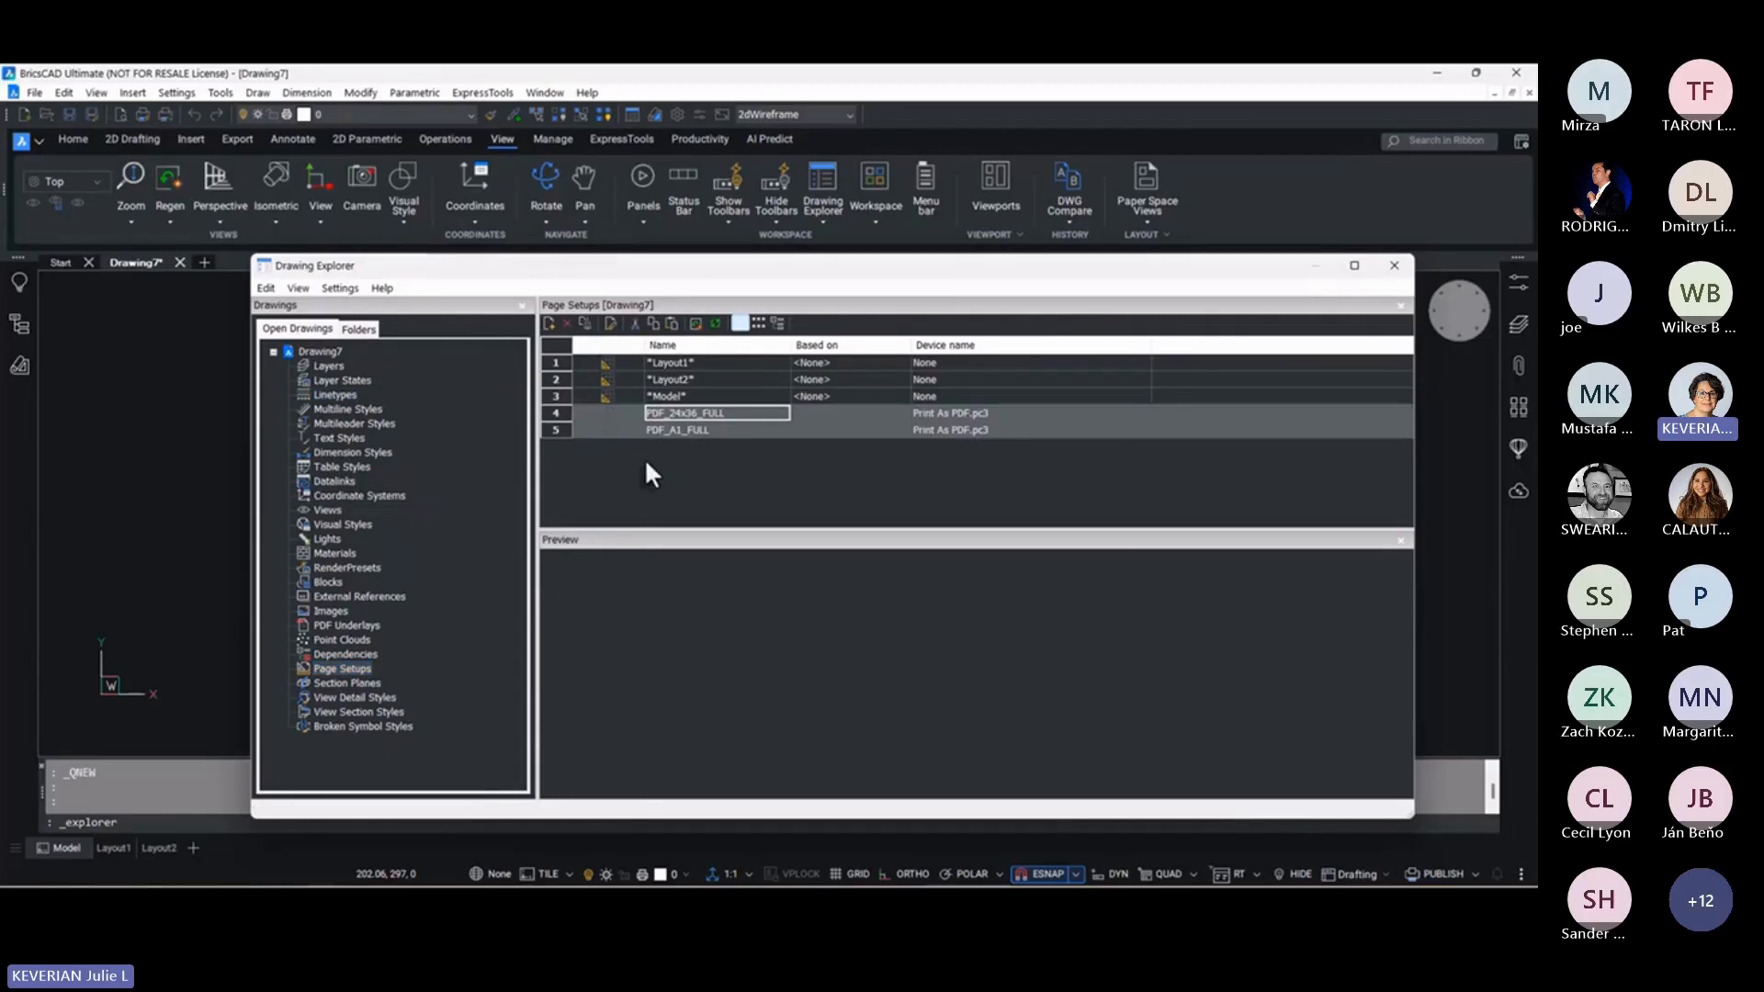
click(1395, 267)
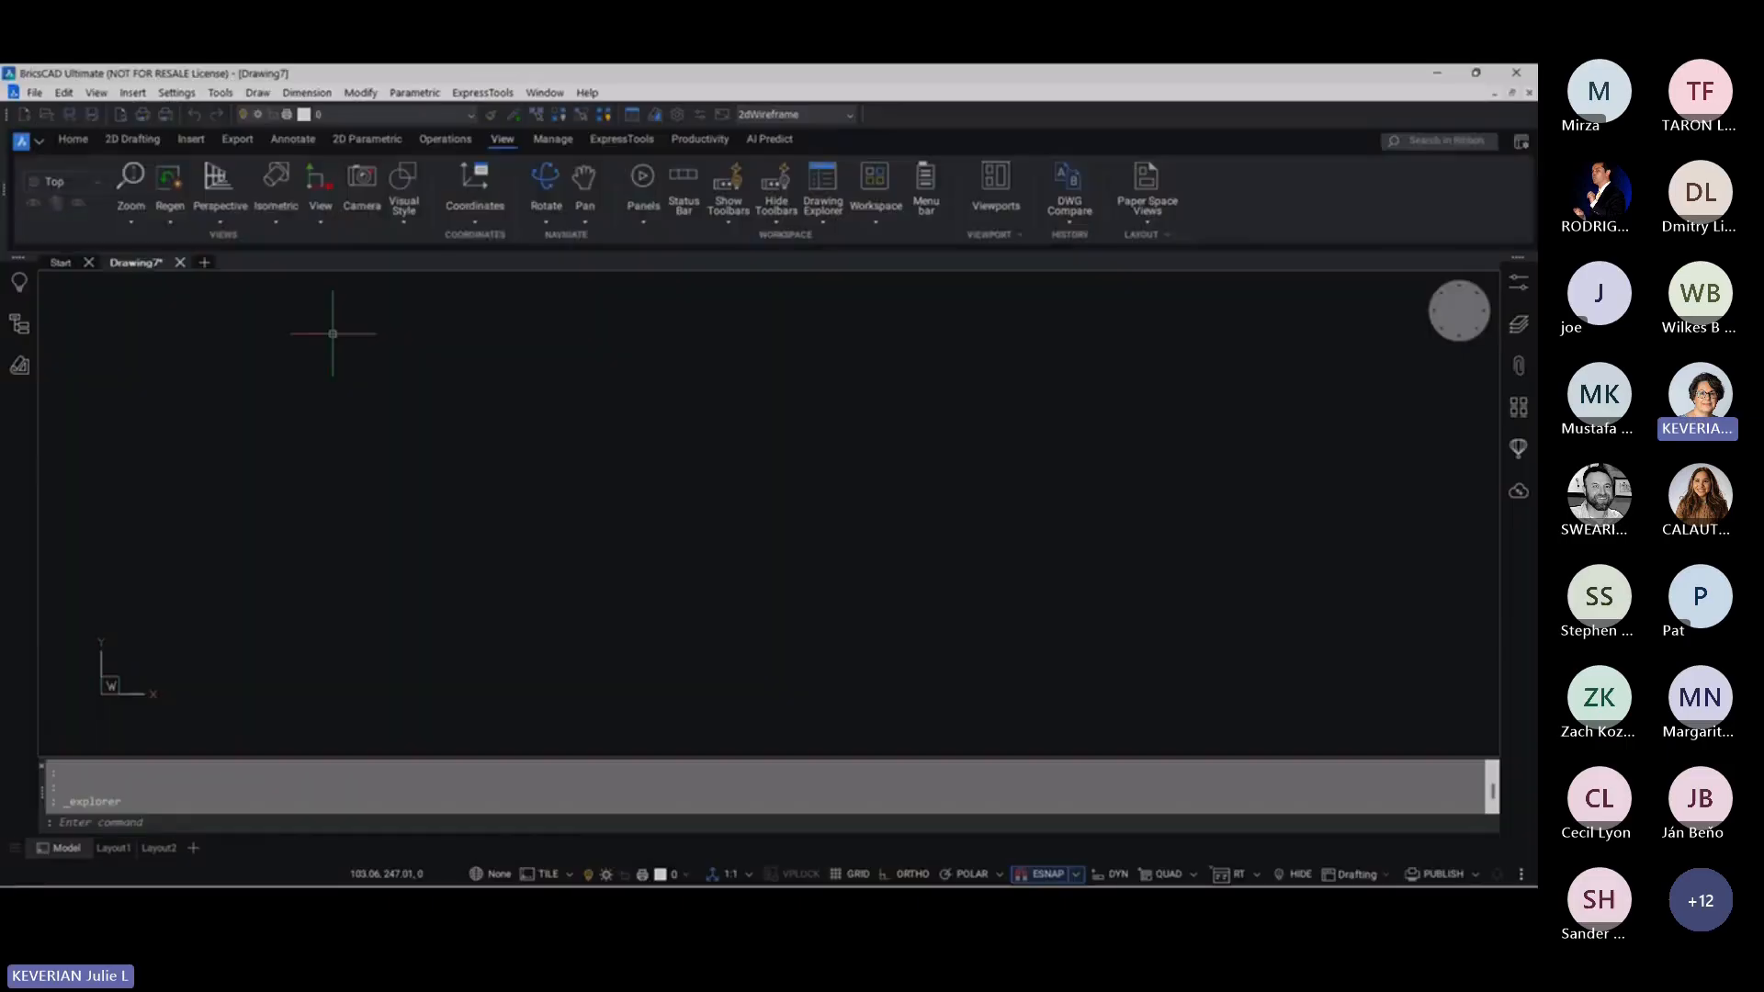
Save Drawing7 as a Drawing Template (*.dwt) named My_Template in the TEMPLATES subfolder of STANDARDS
click(35, 142)
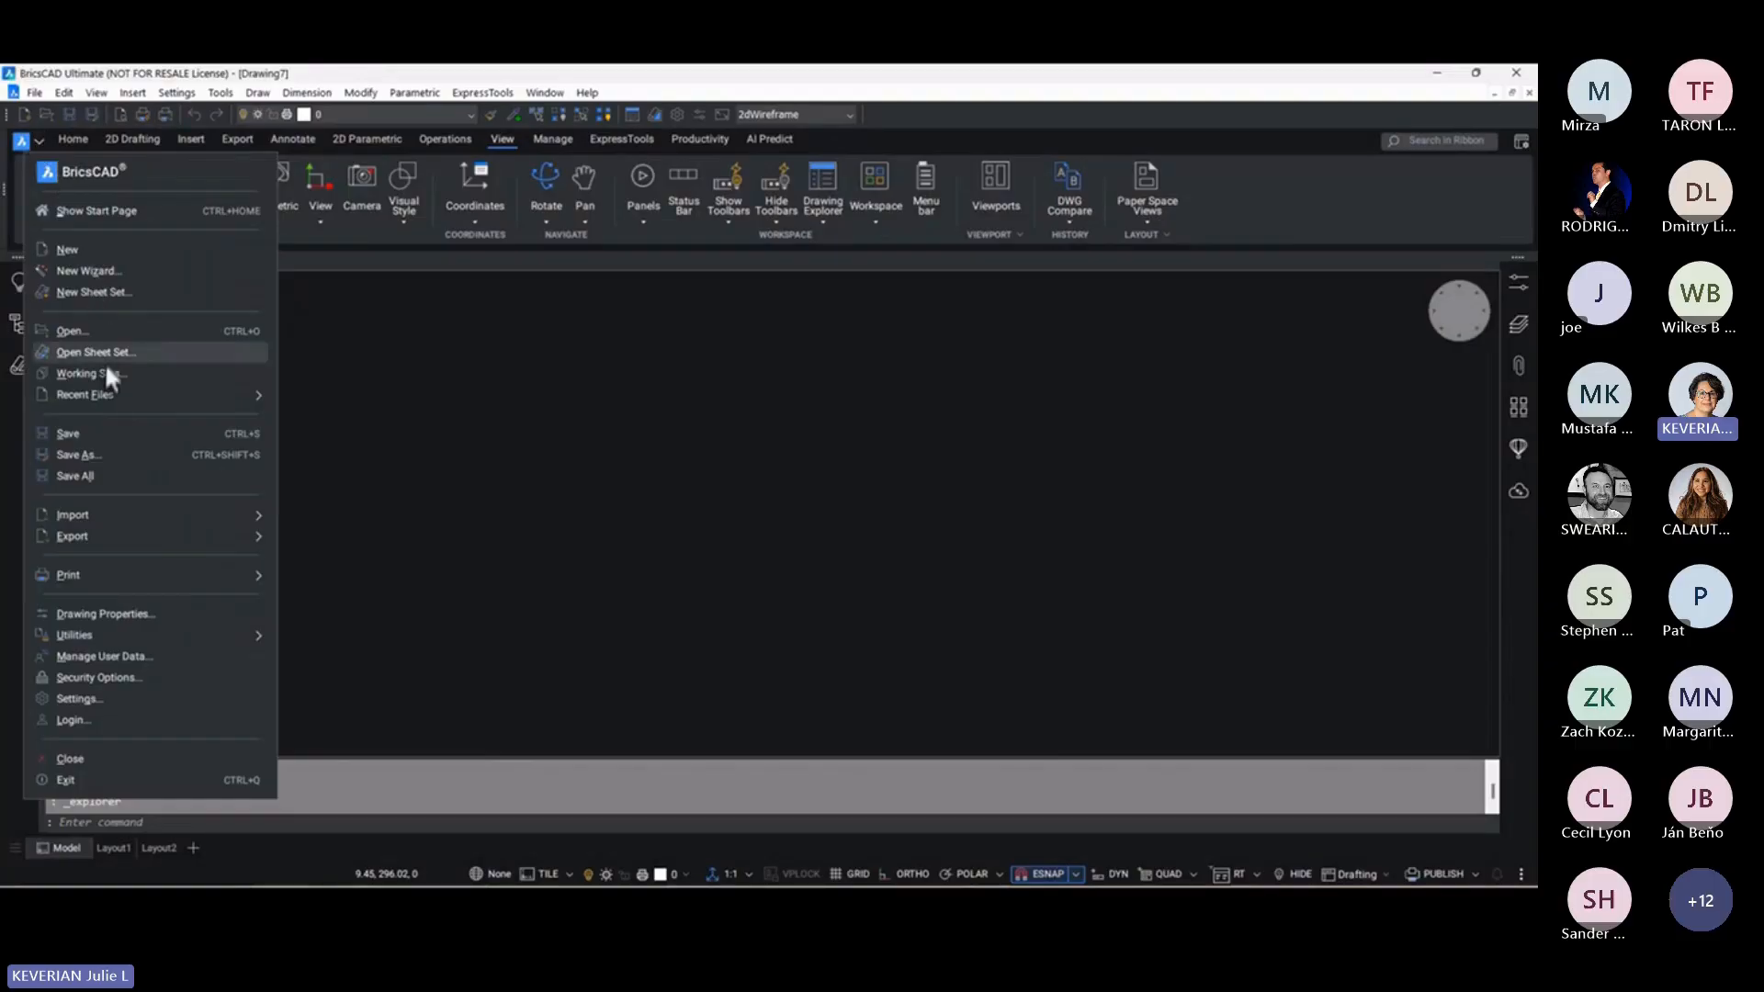
click(75, 456)
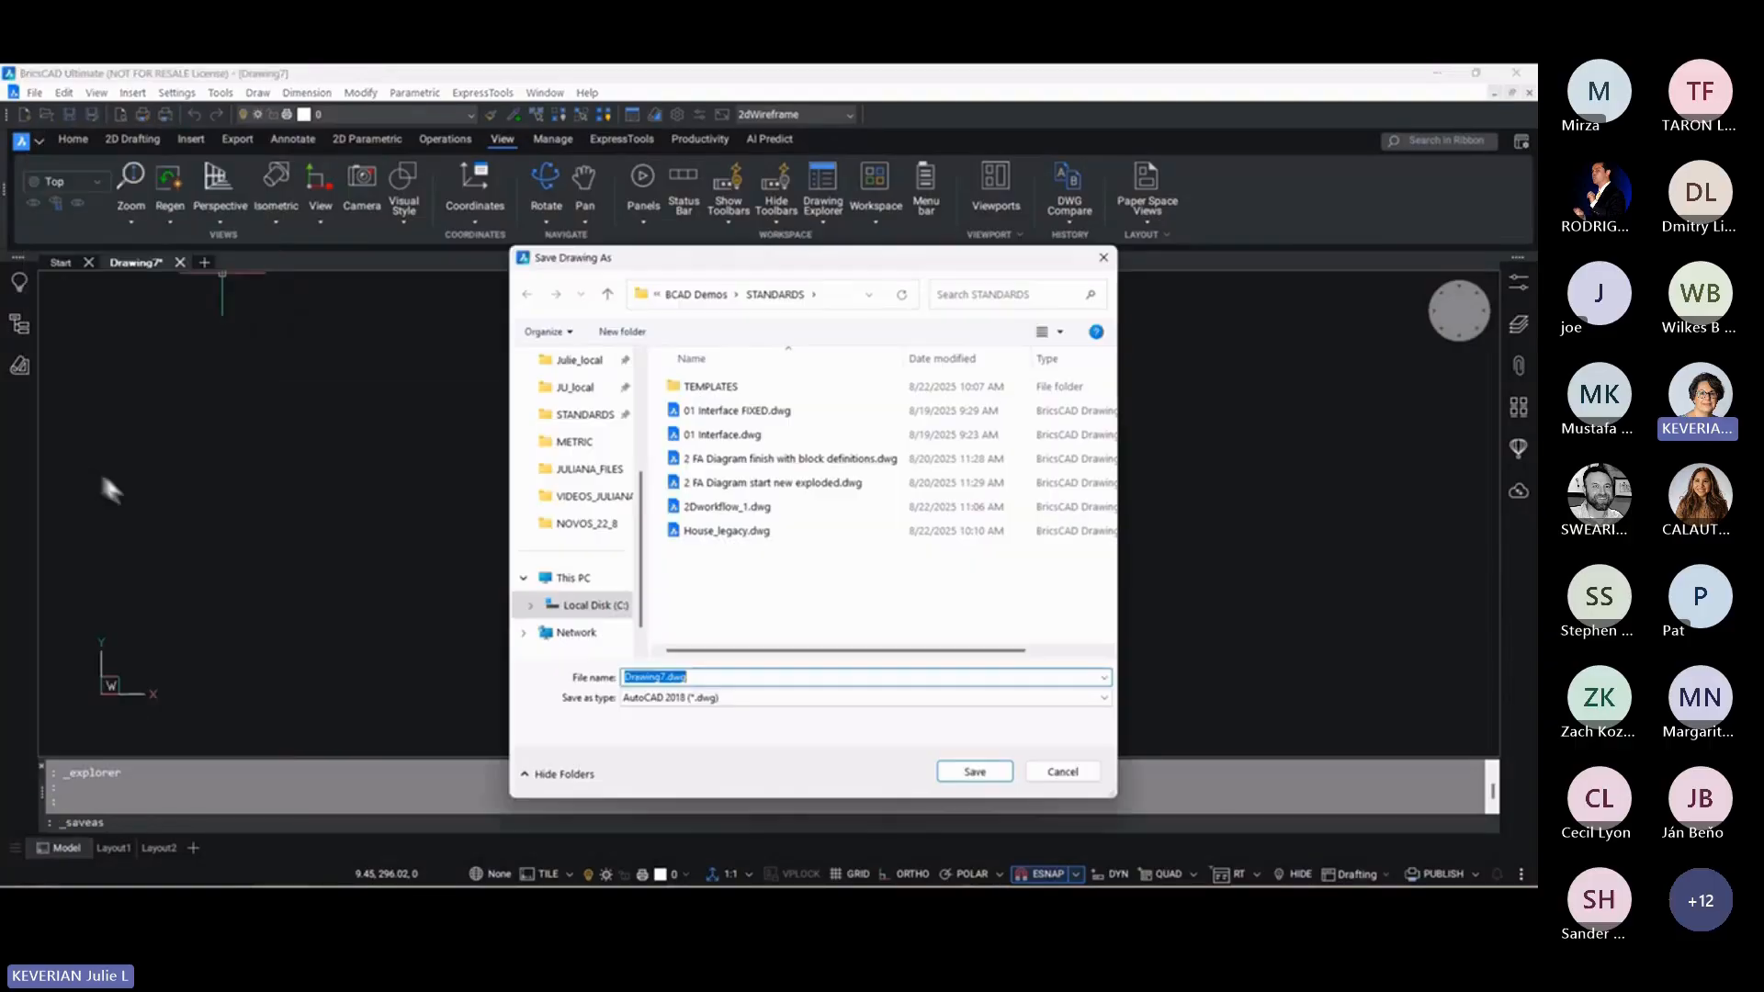
double_click(703, 387)
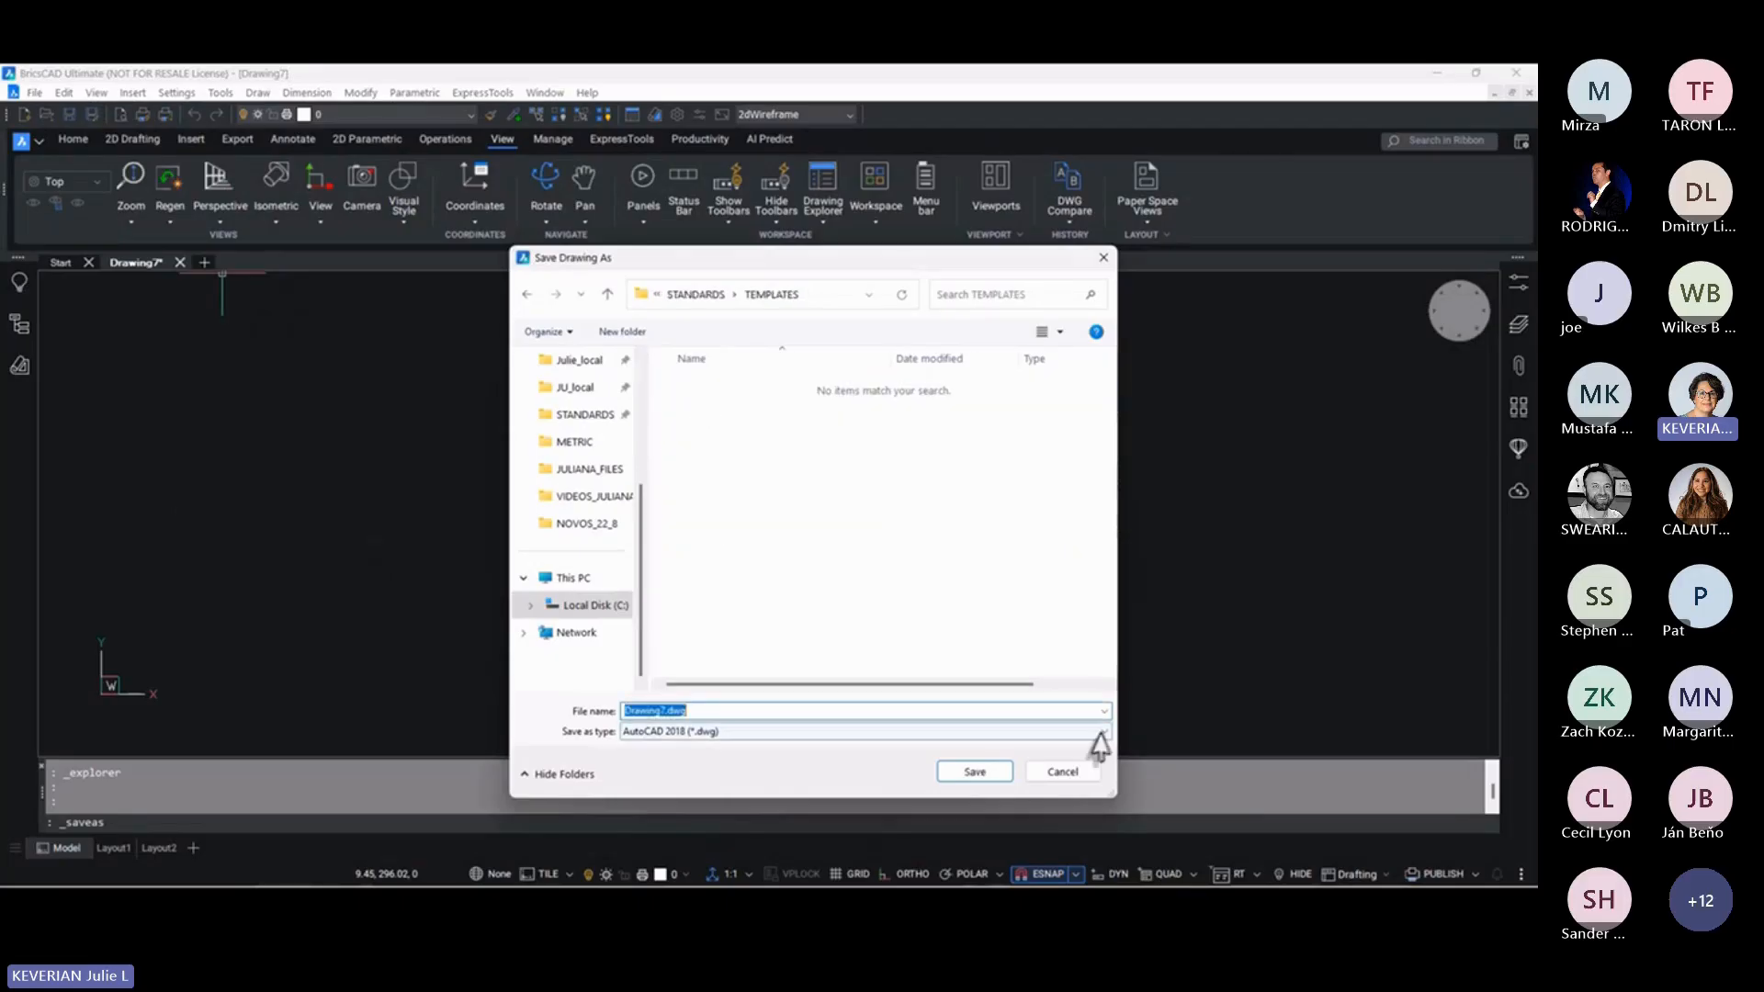
click(905, 732)
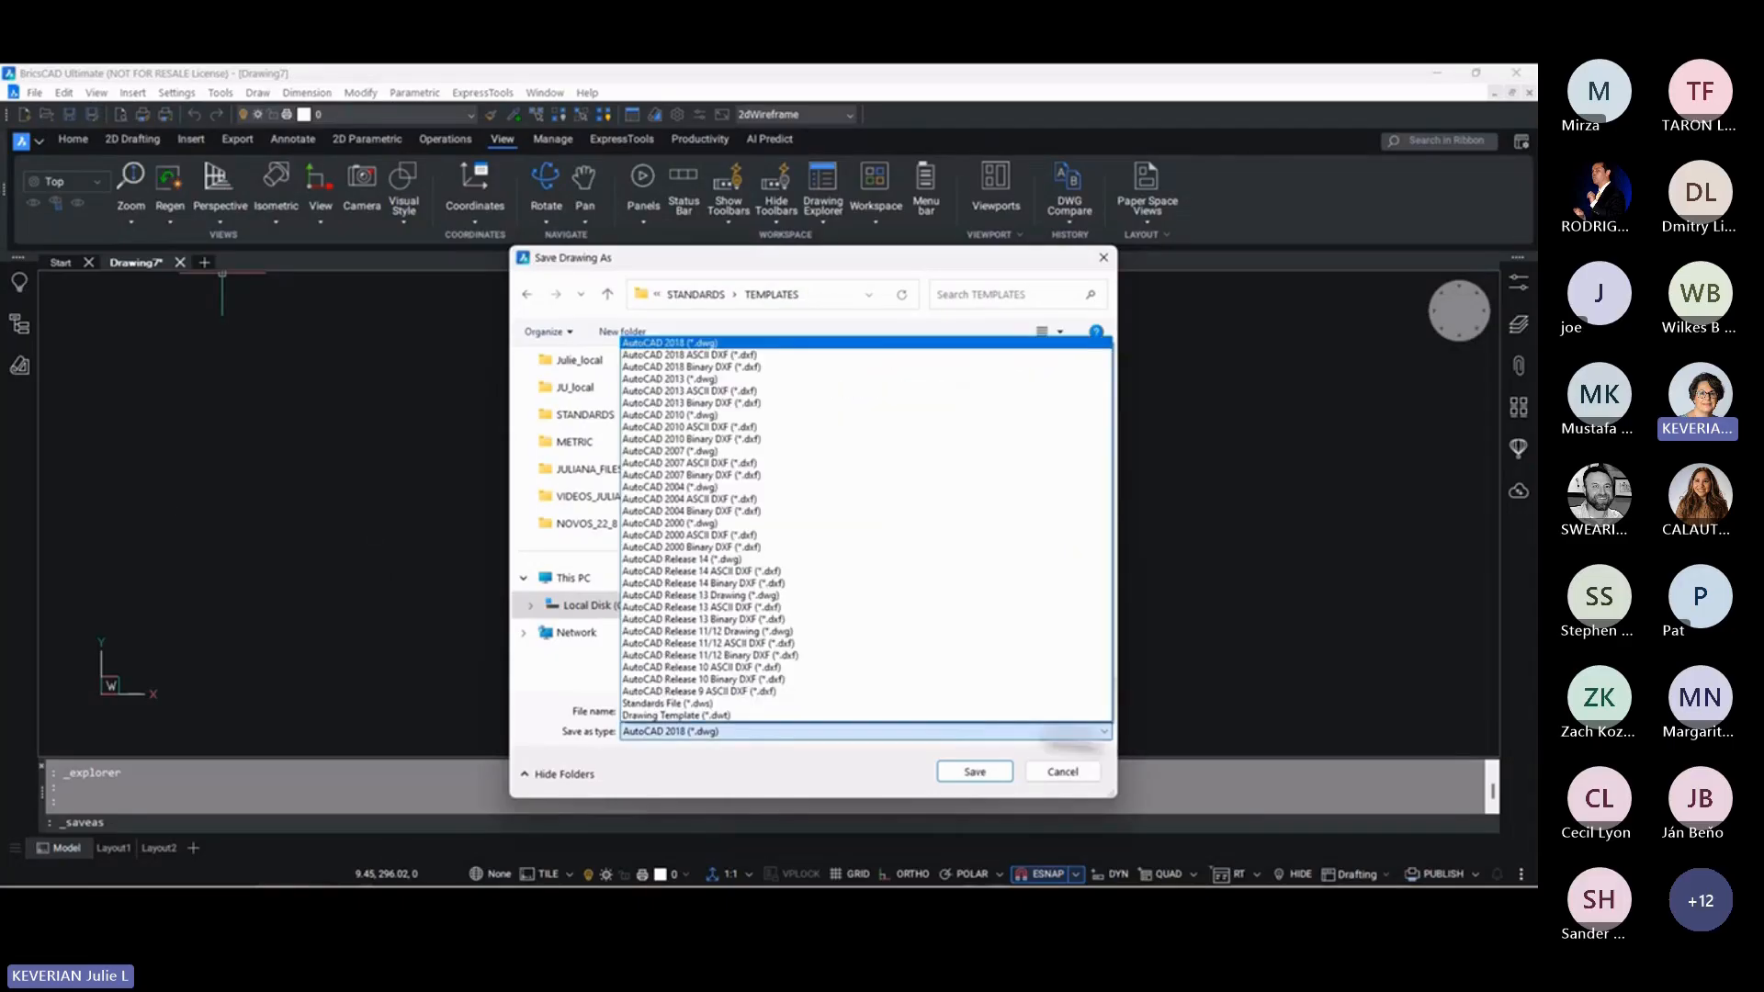
click(901, 716)
click(729, 713)
text(My_Template)
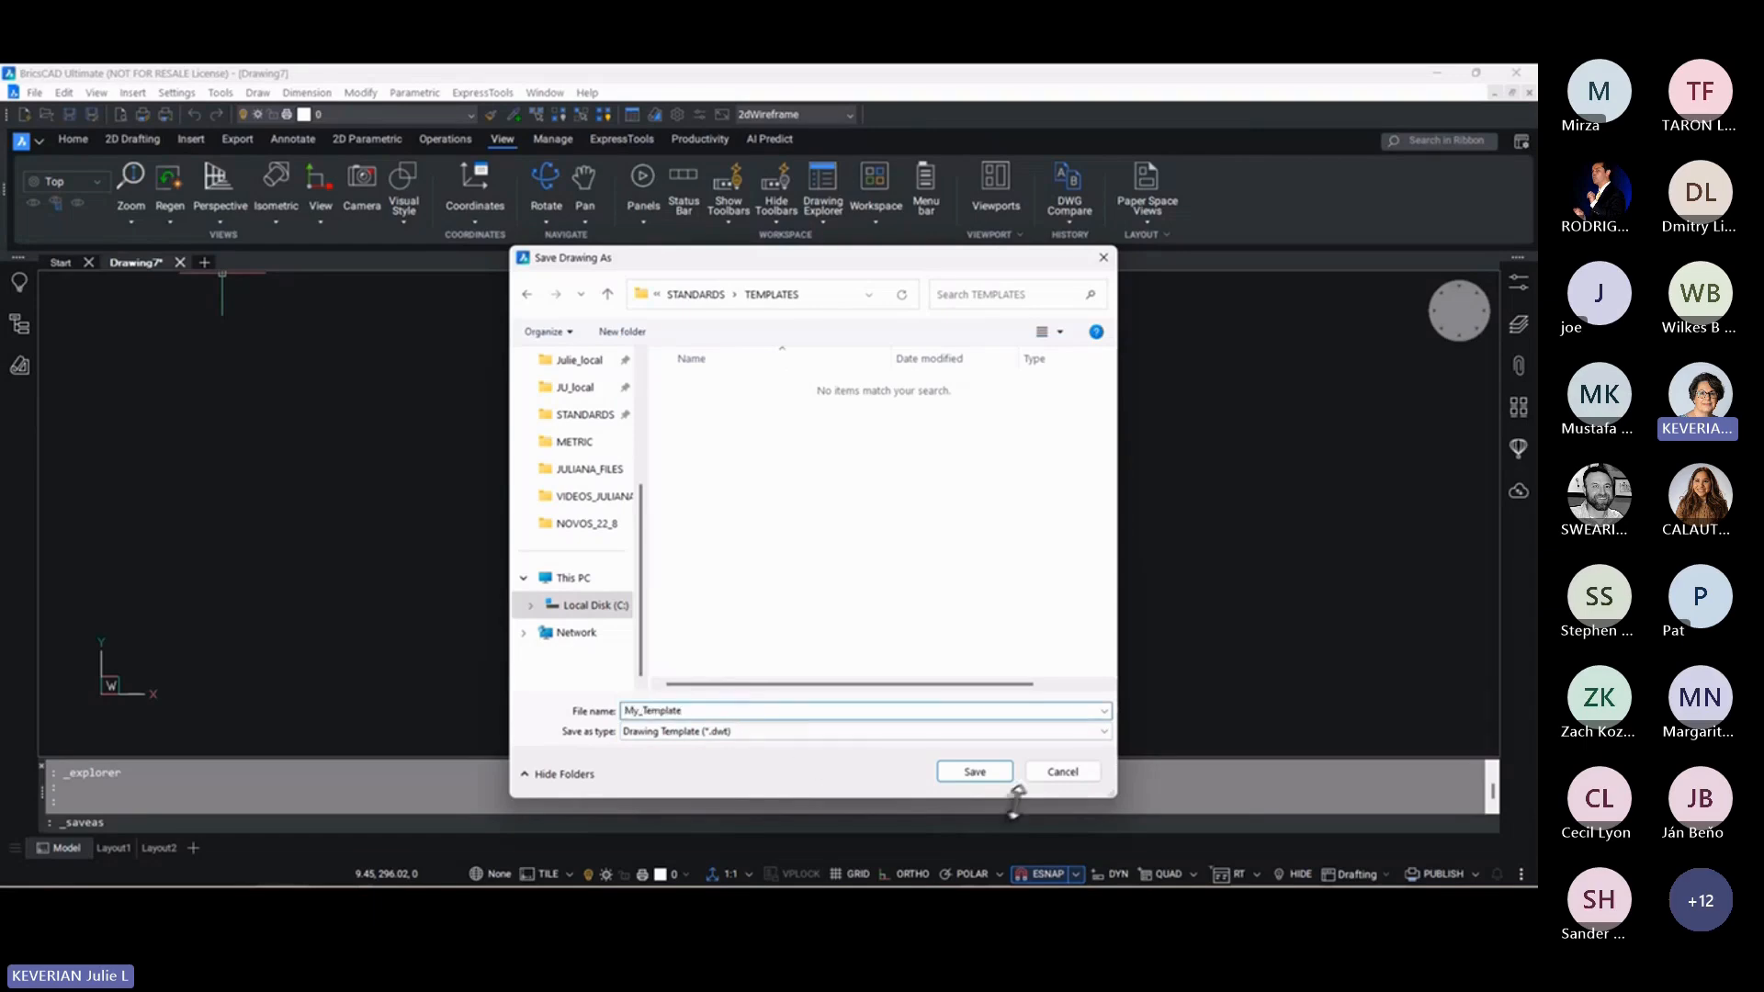
click(989, 776)
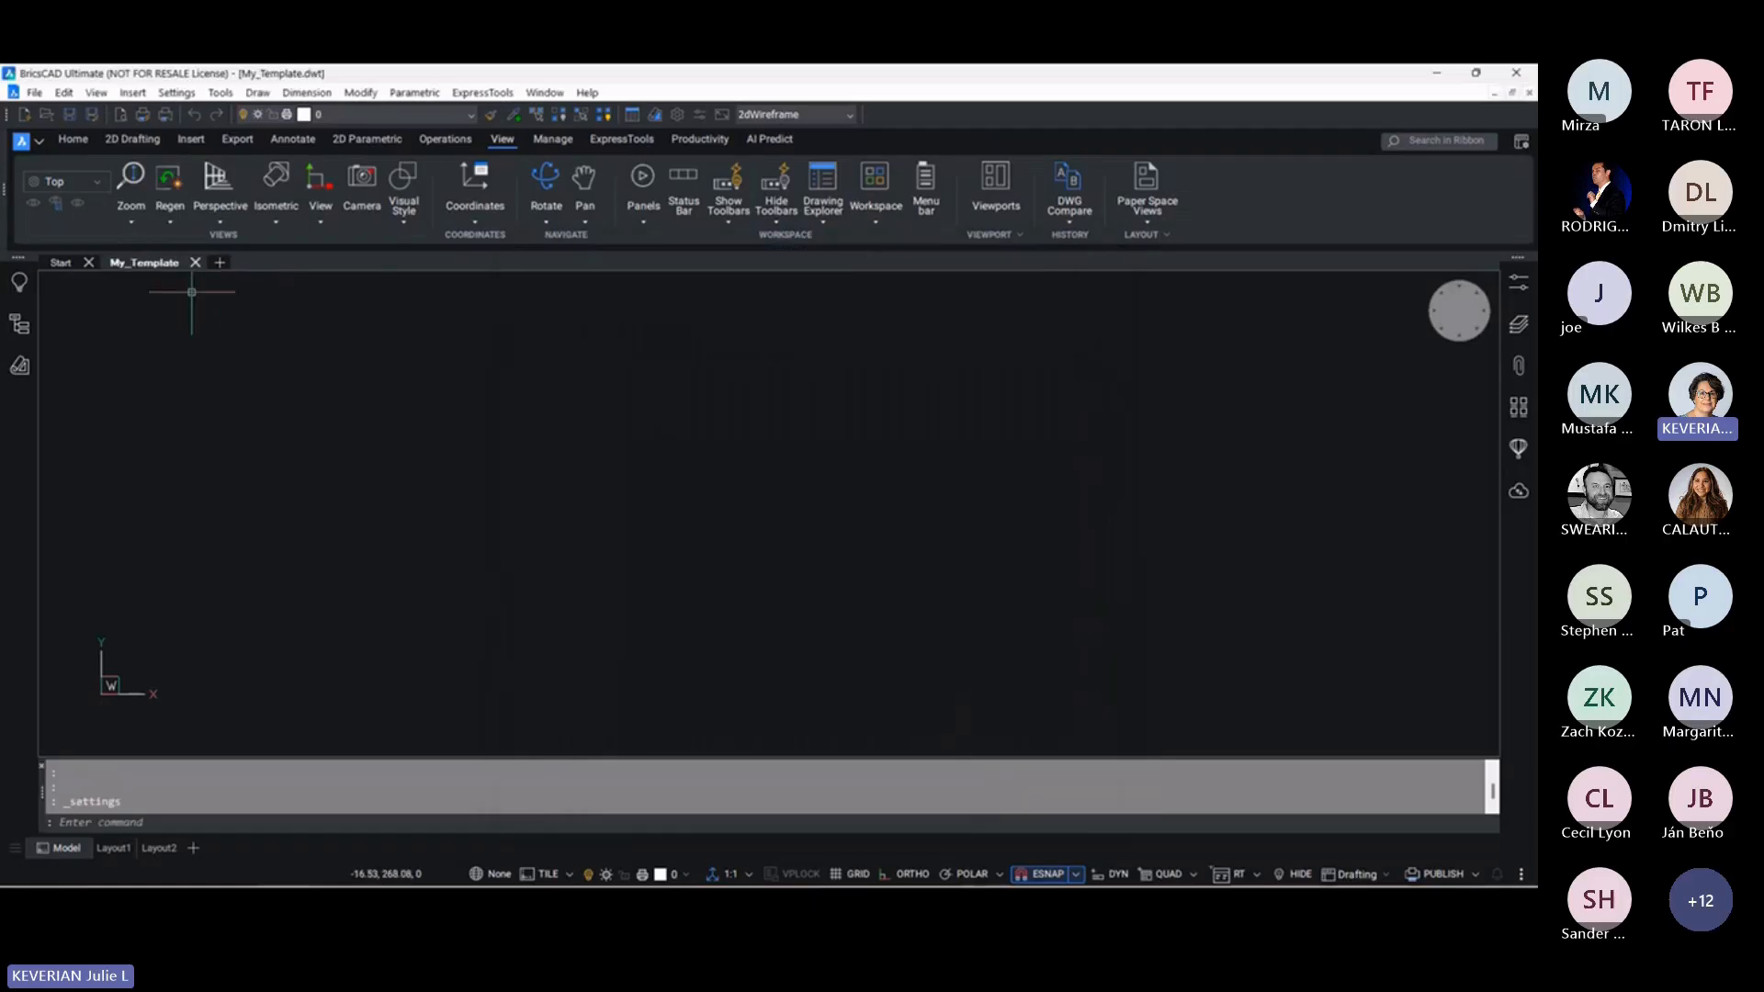
Close the template file, add My_Template.dwt from STANDARDS\TEMPLATES as a start template, and start a new drawing from it
click(195, 262)
click(813, 241)
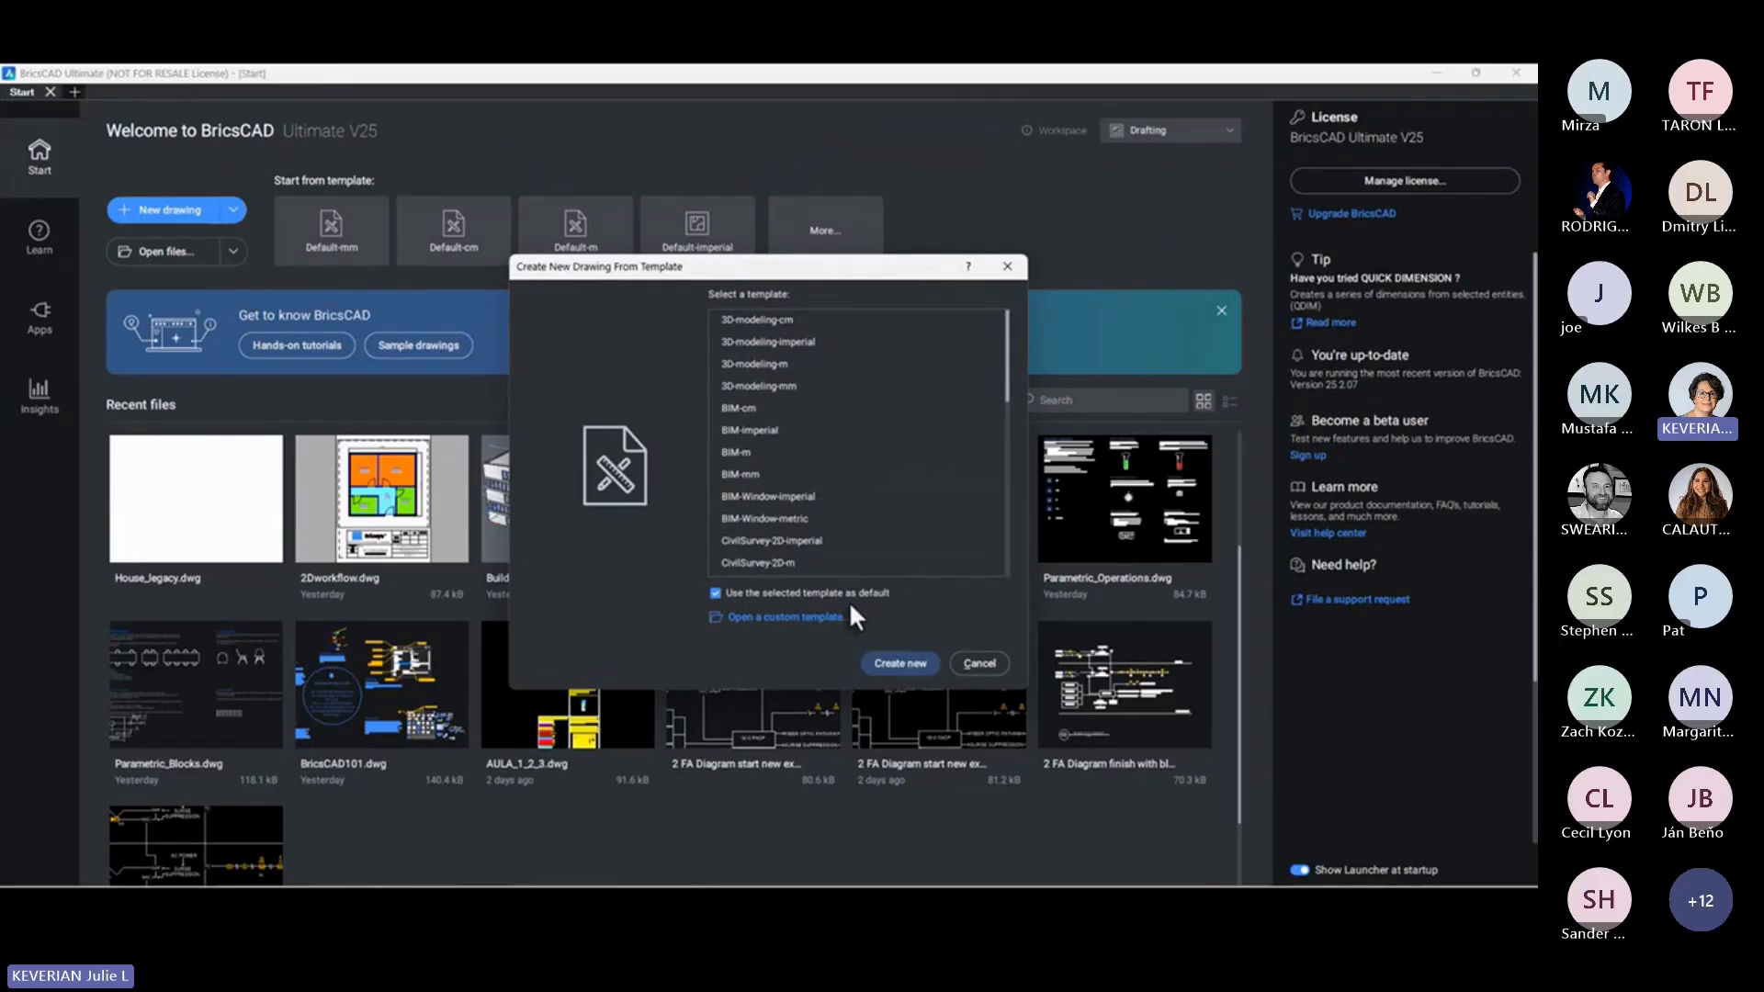
click(818, 616)
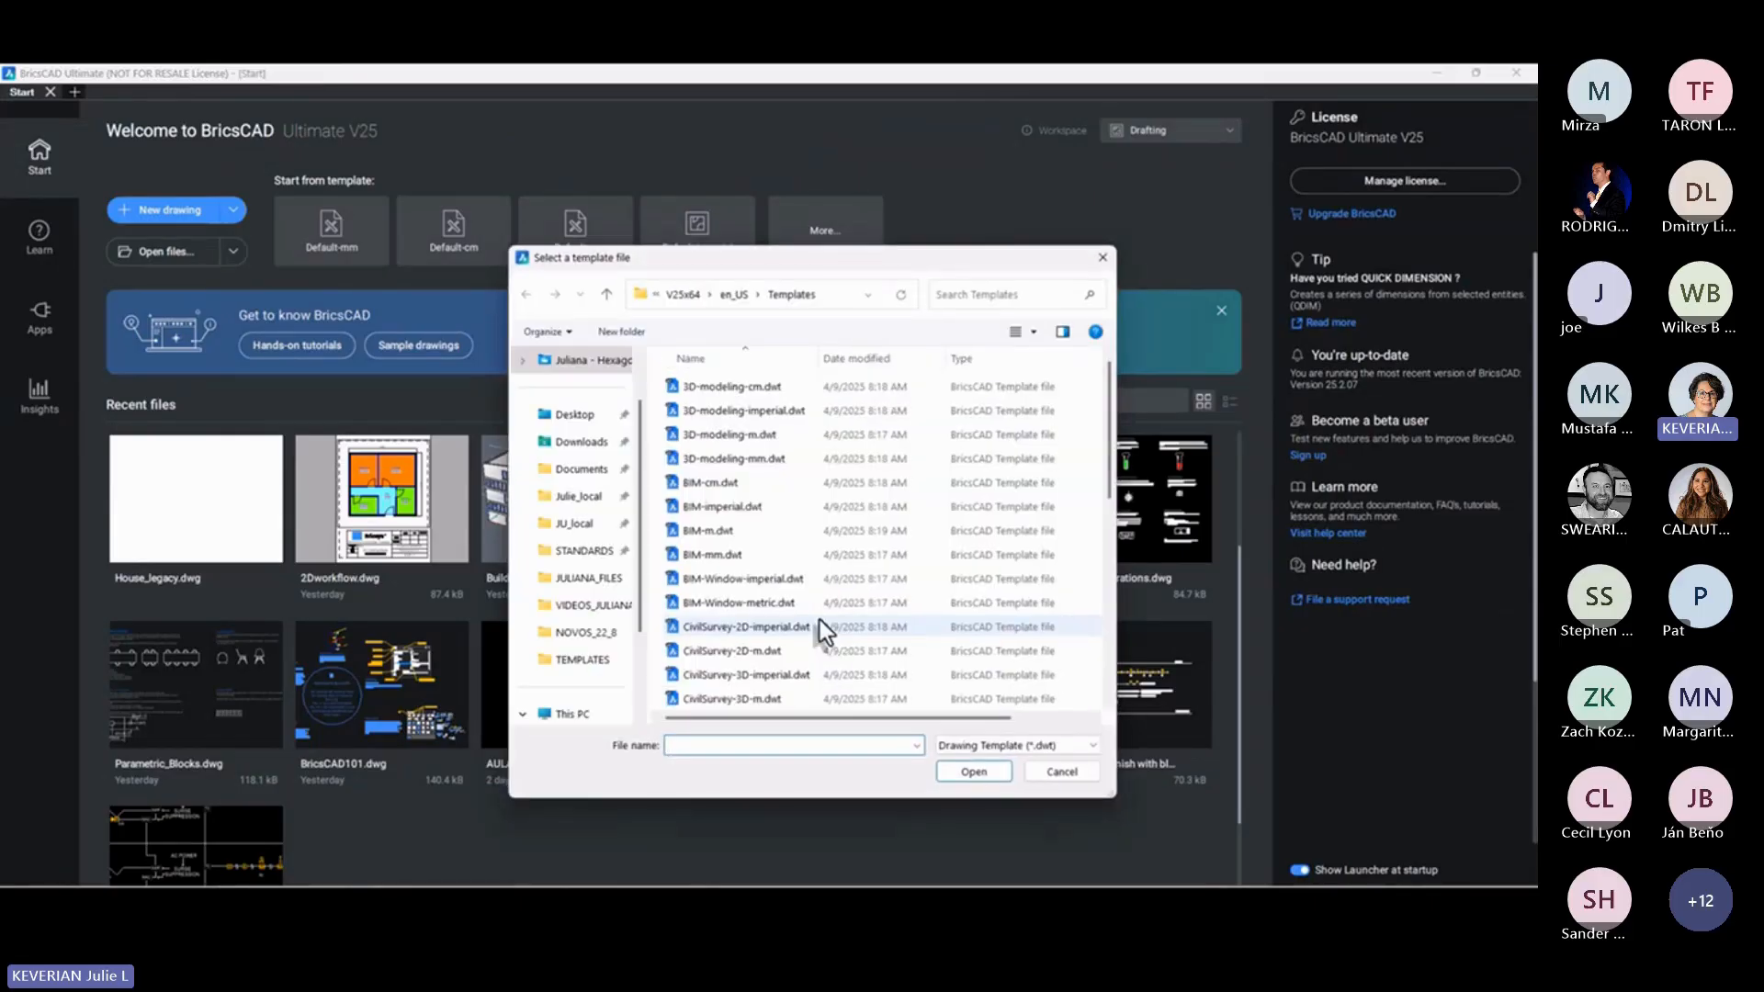
click(570, 549)
click(713, 387)
double_click(714, 387)
click(715, 387)
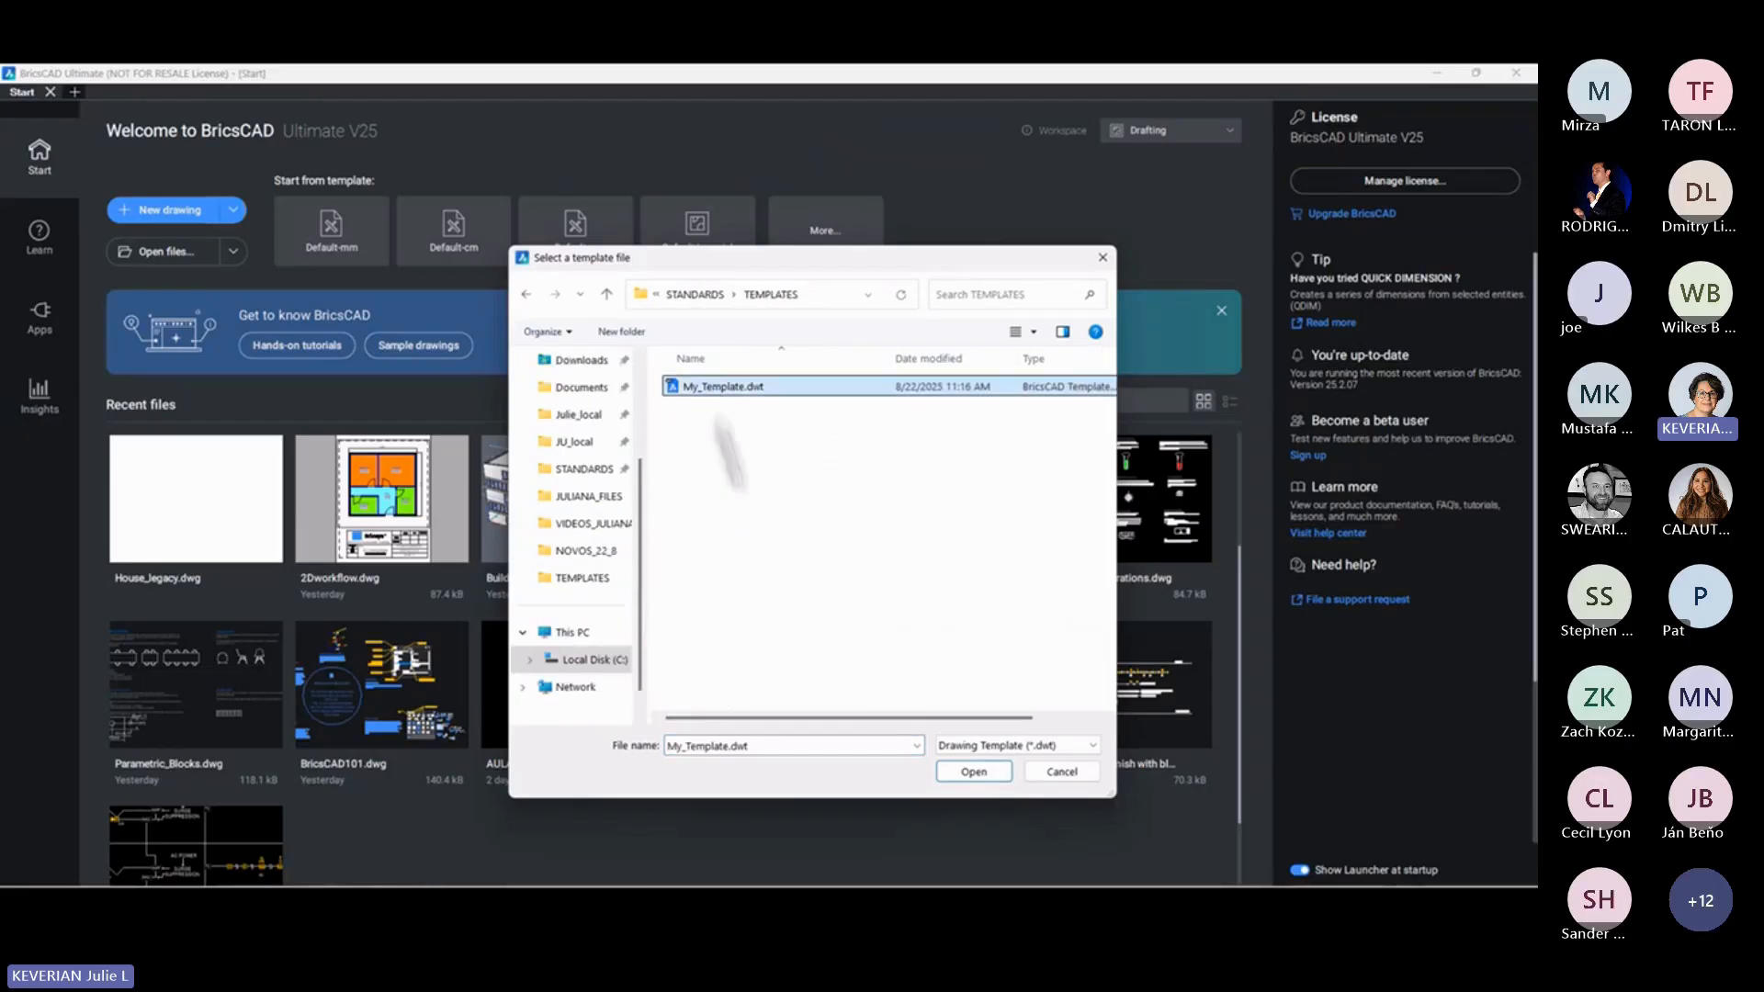
click(976, 778)
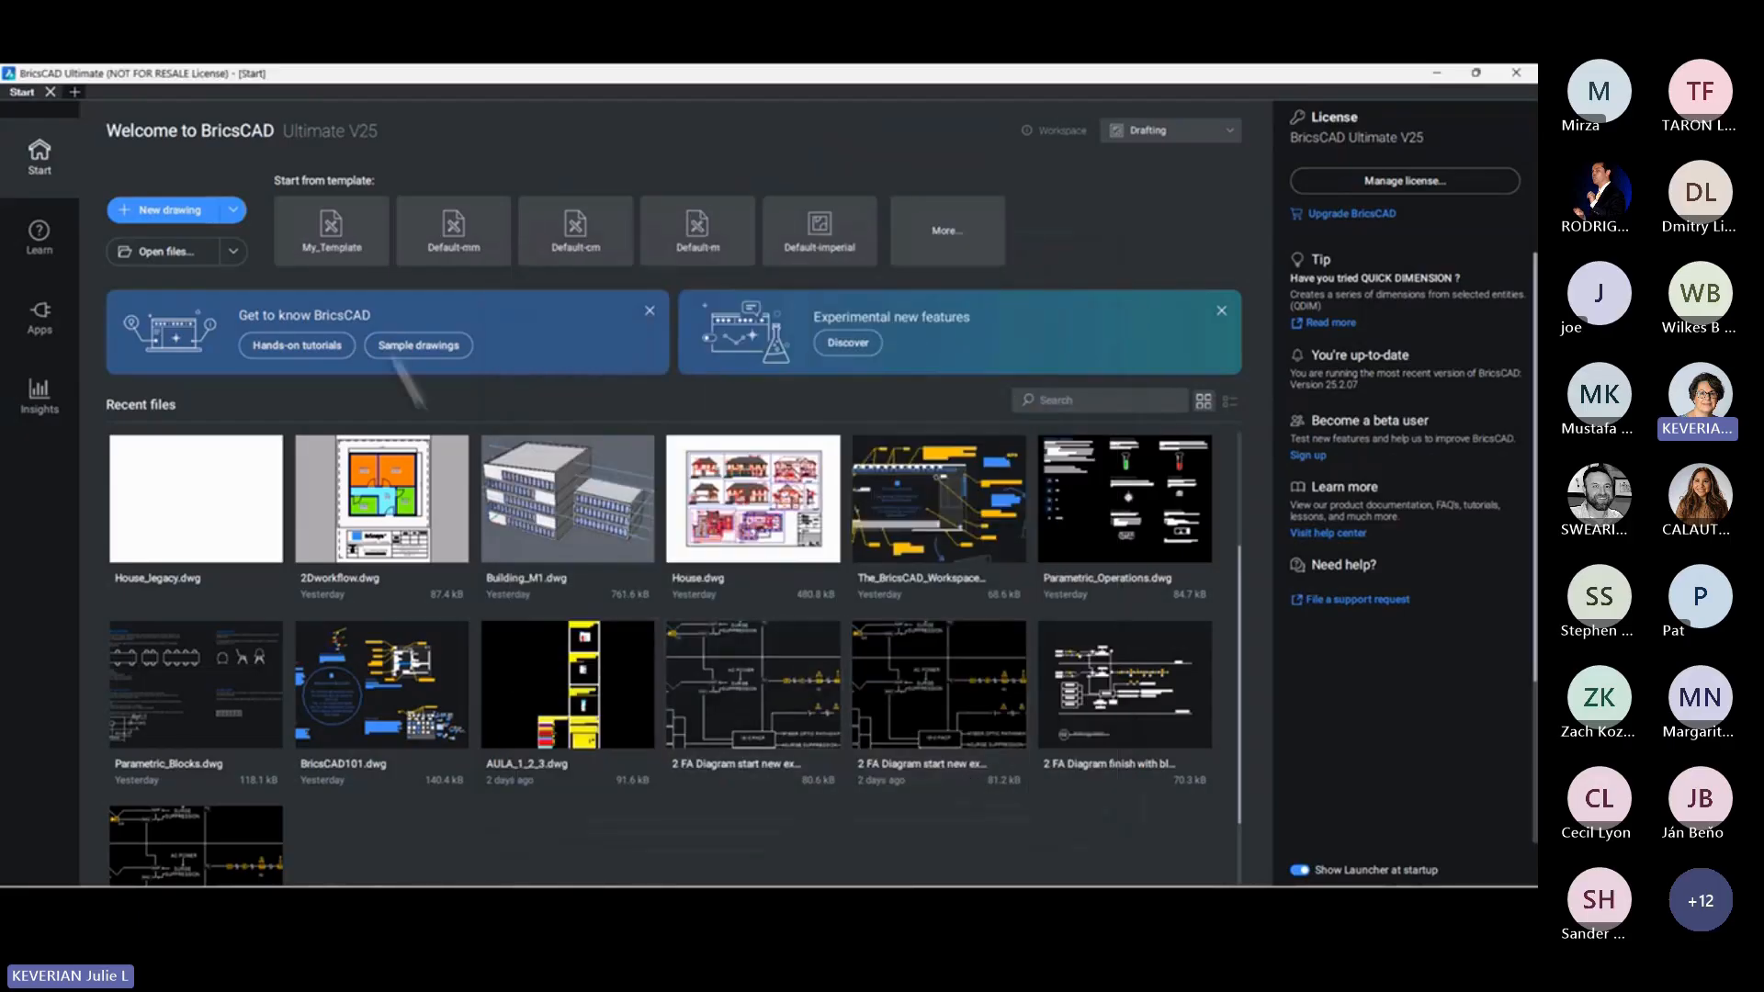
click(323, 227)
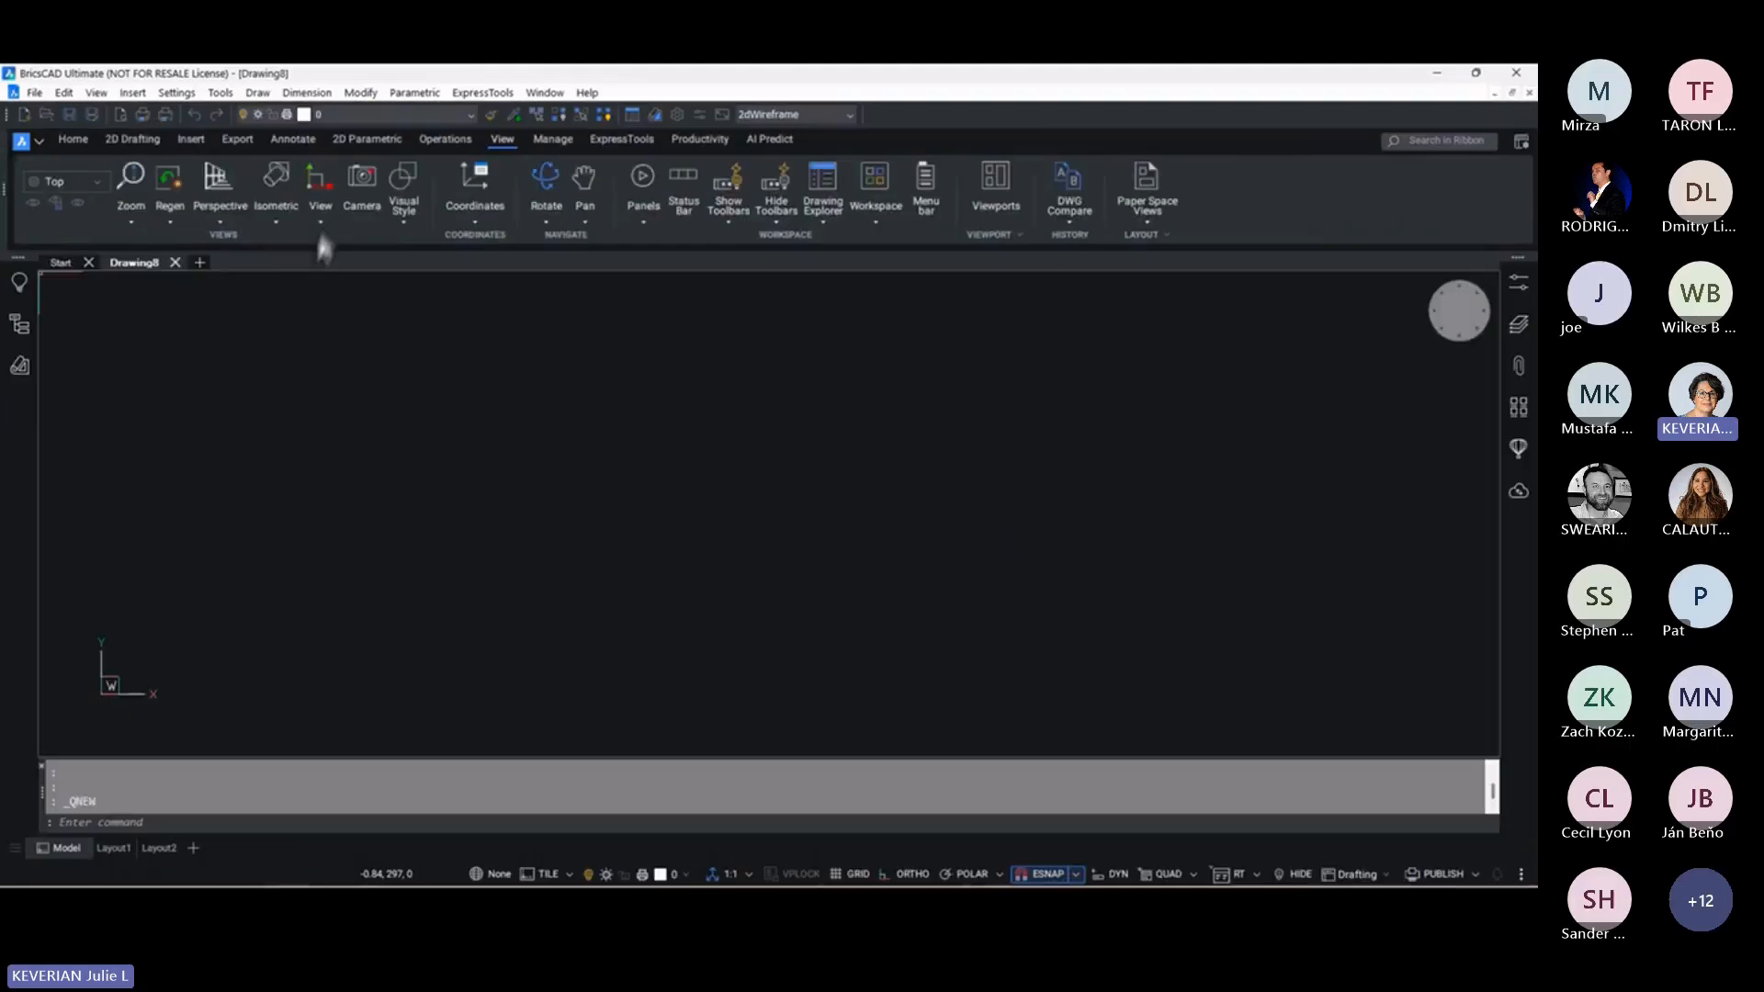
Examine the new drawing's page setups, layers and text styles in the Drawing Explorer
click(633, 114)
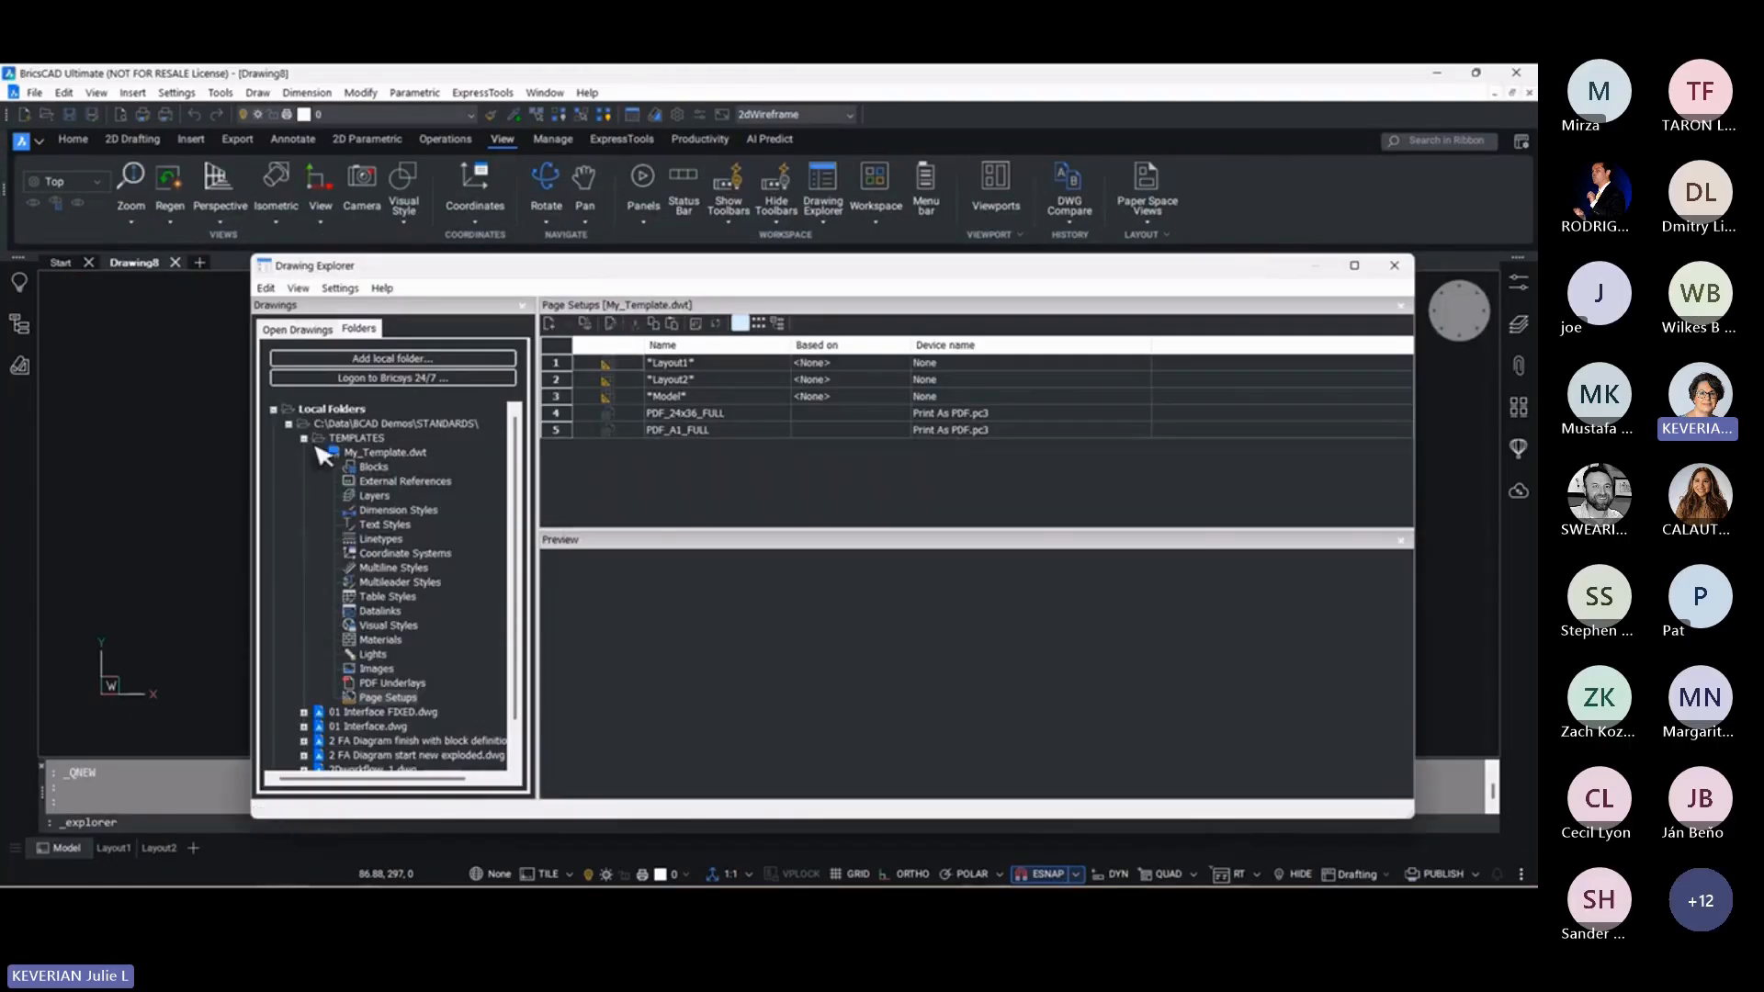
click(292, 328)
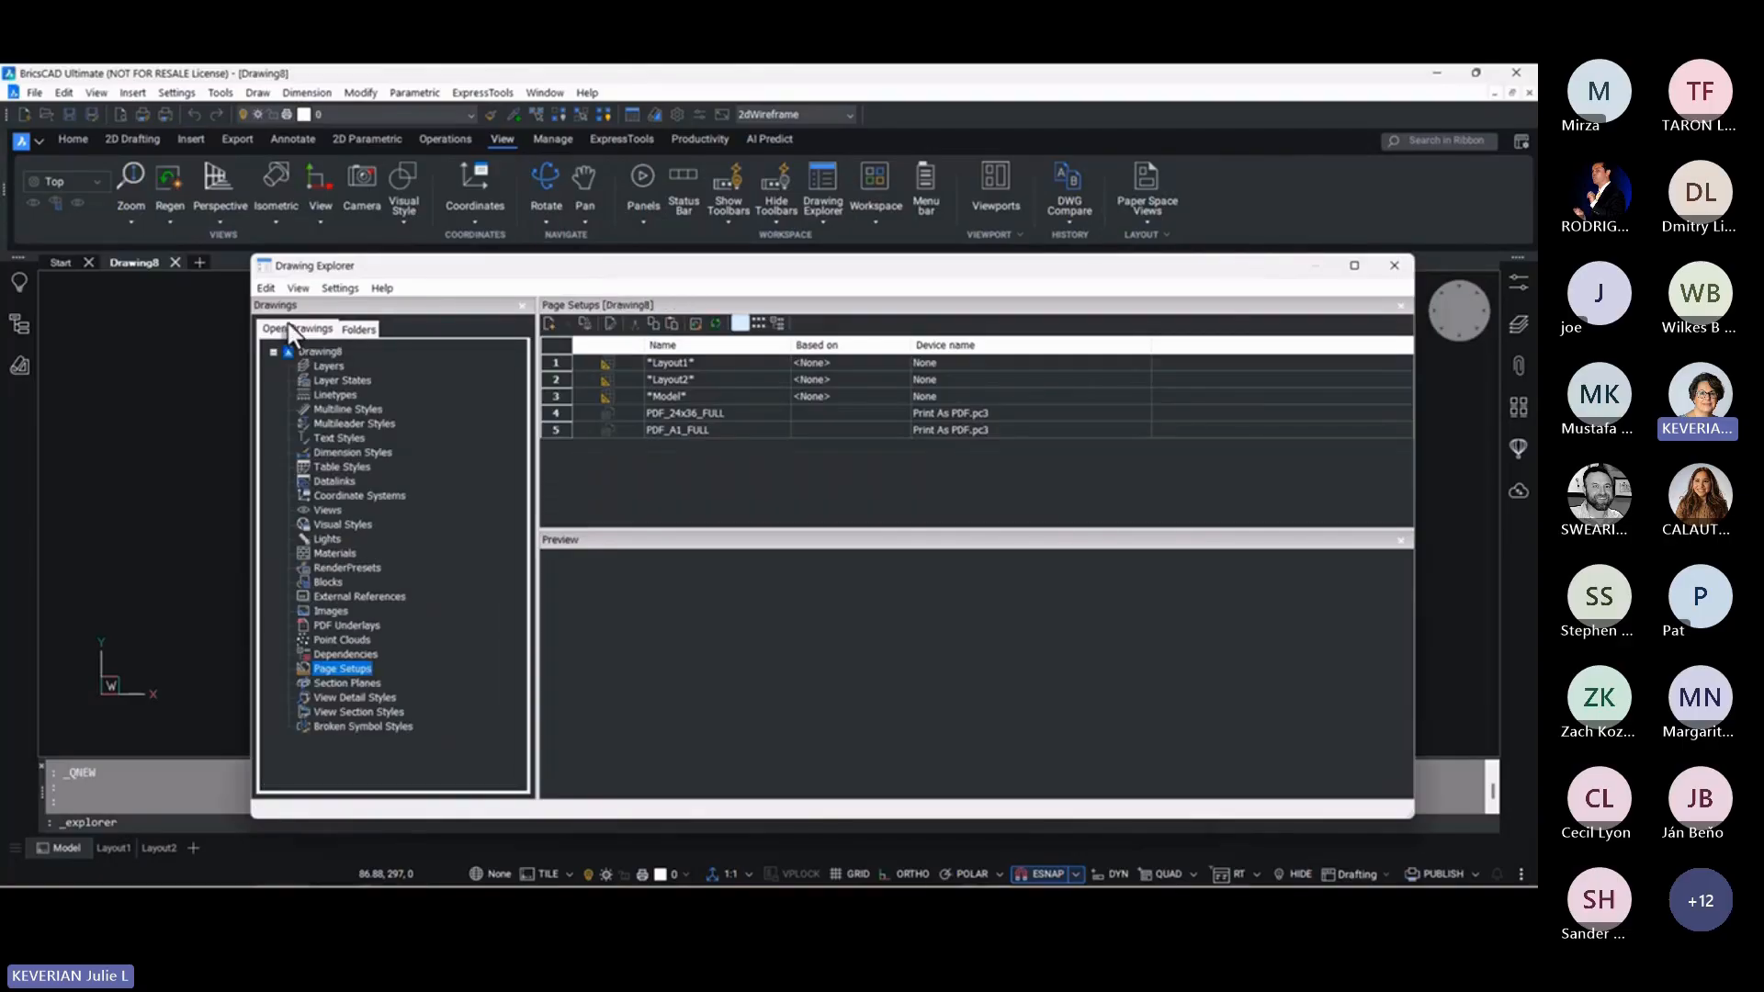
click(324, 367)
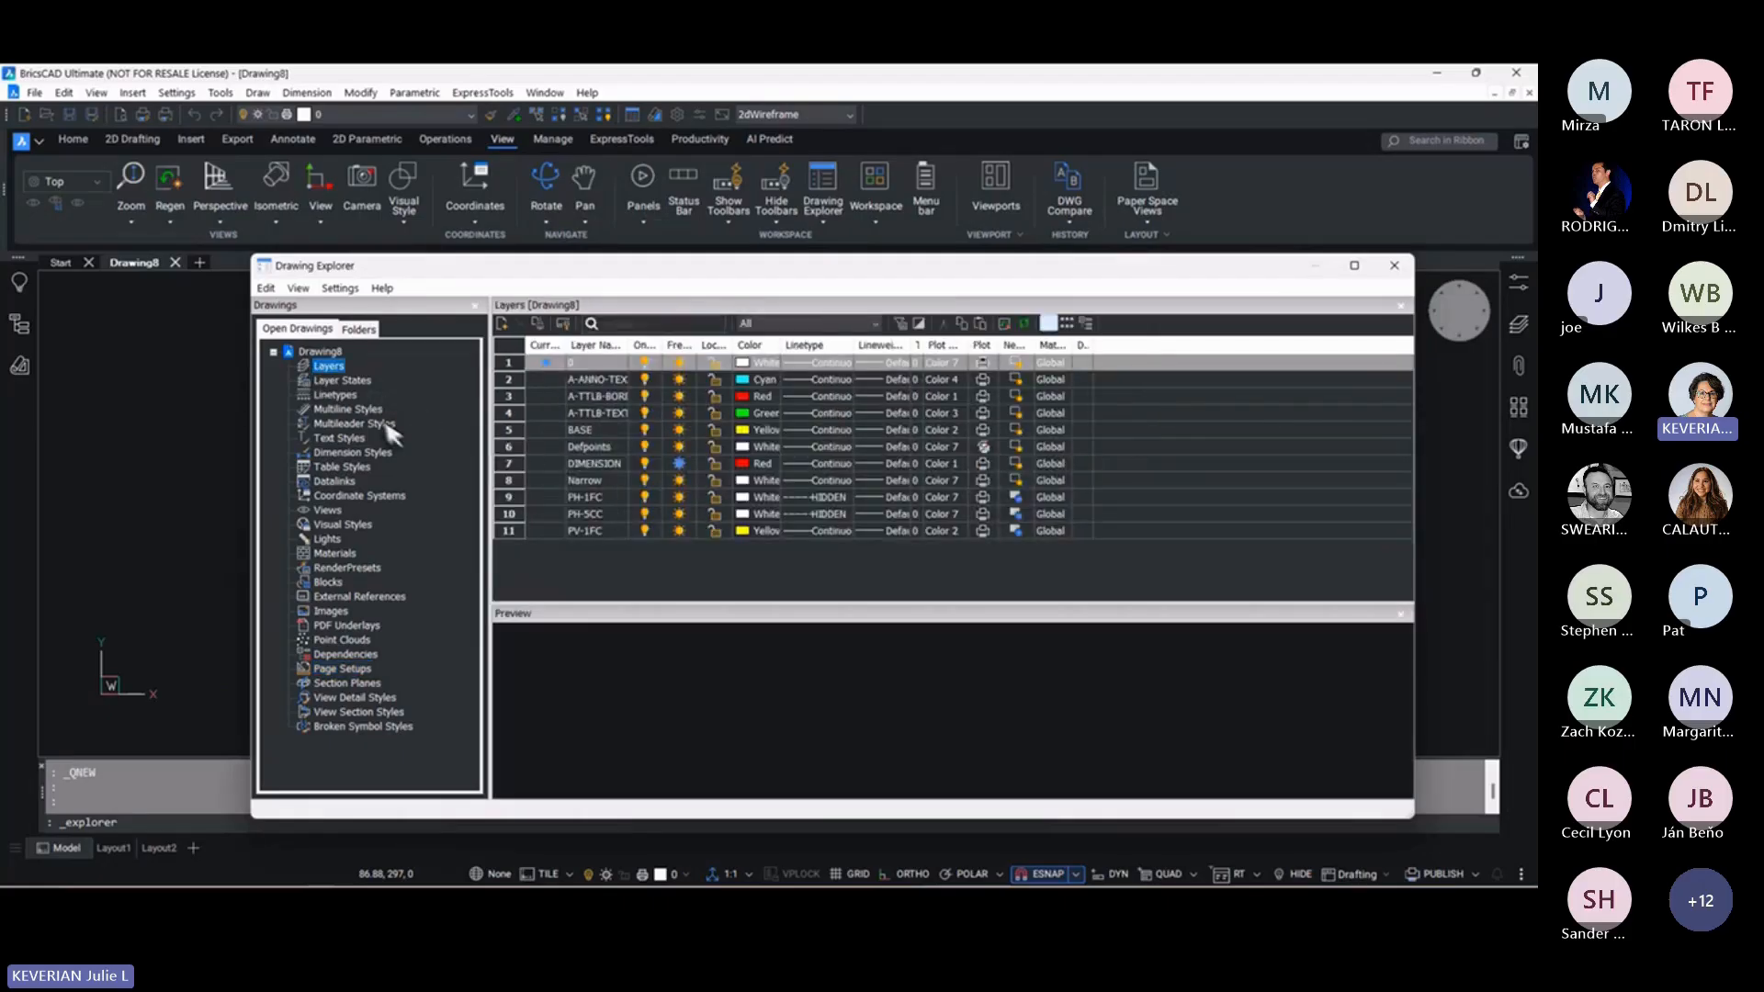
click(336, 438)
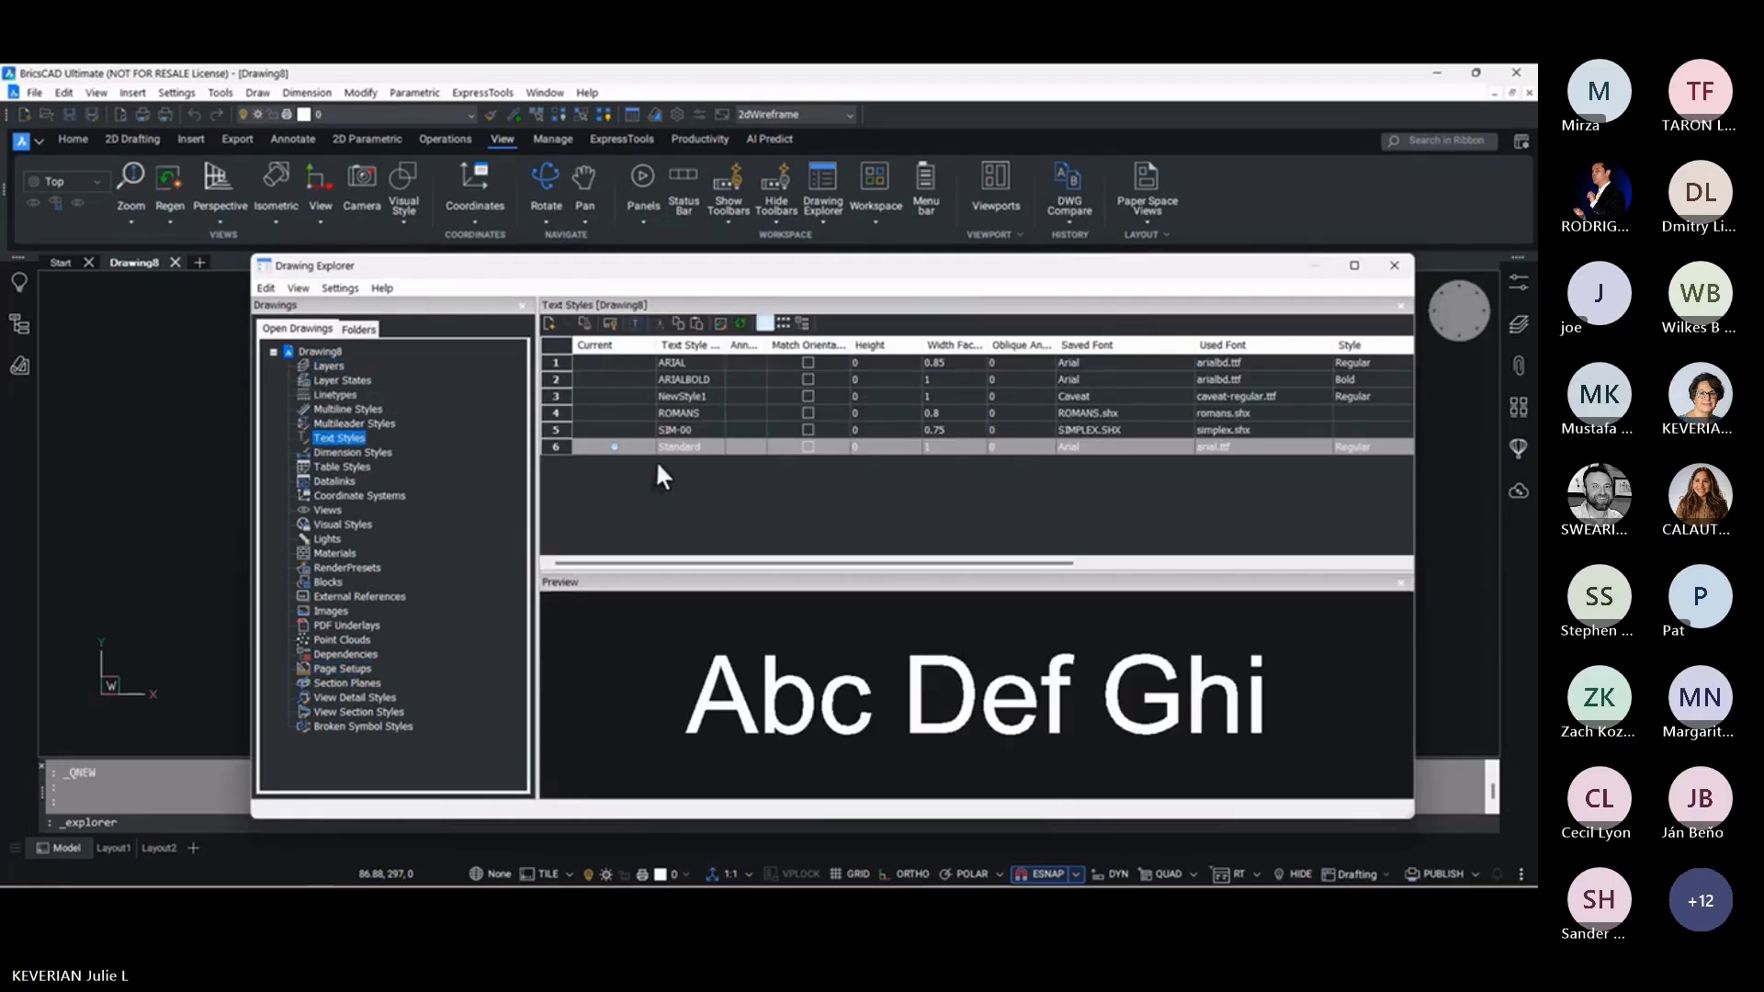
click(1393, 267)
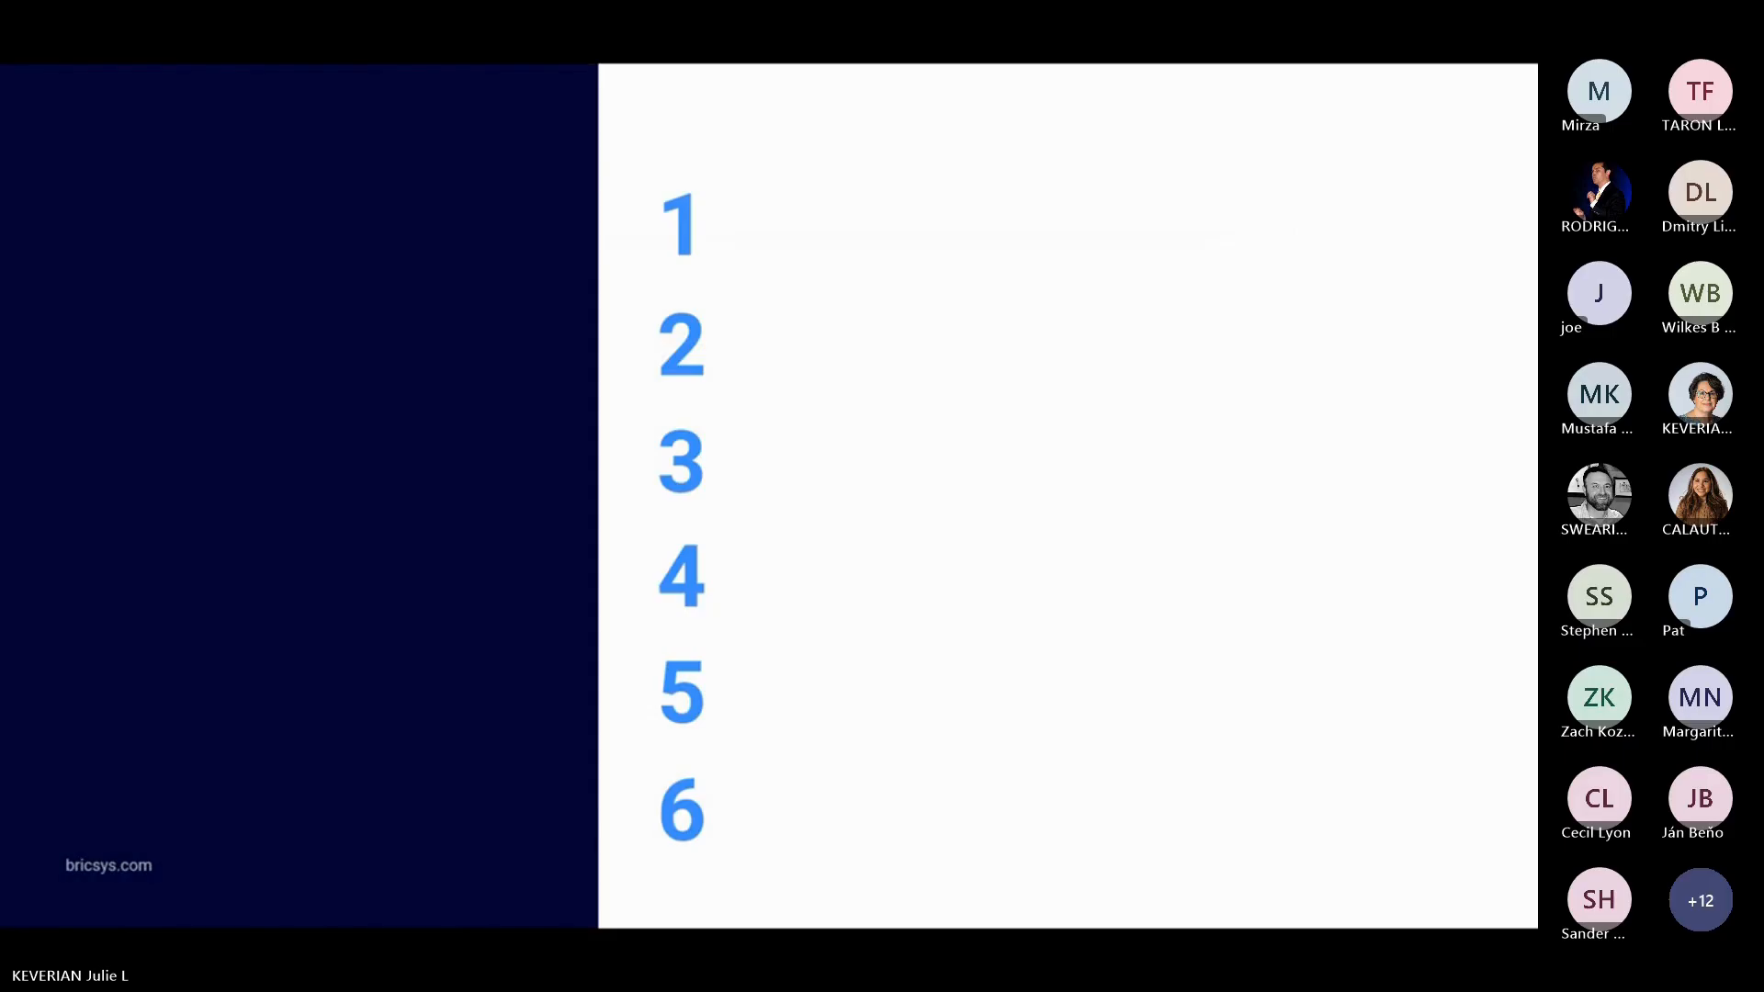